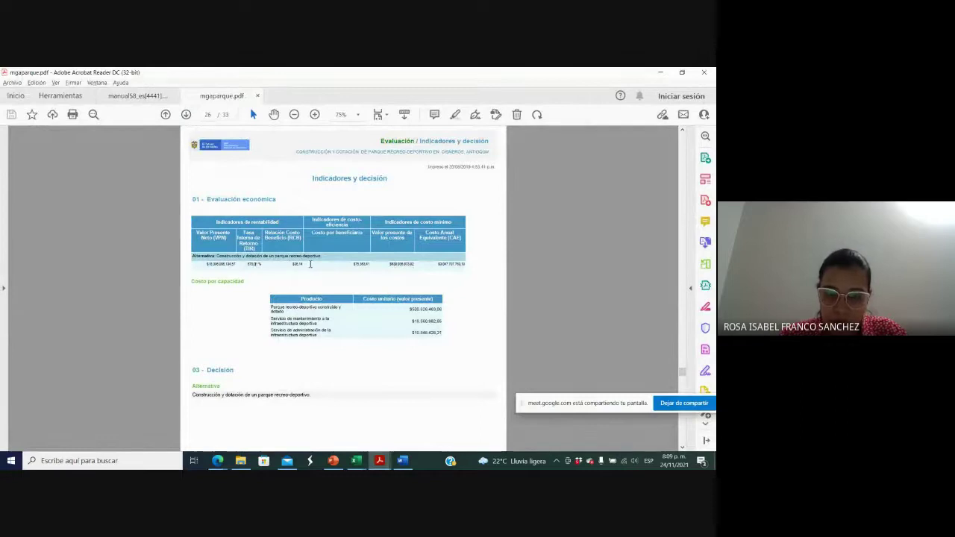
Step: Compare the Evaluación económica indicators on the MGA web page with those in mgaparque.pdf, through Costo Anual Equivalente (CAE)
key(alt+Tab)
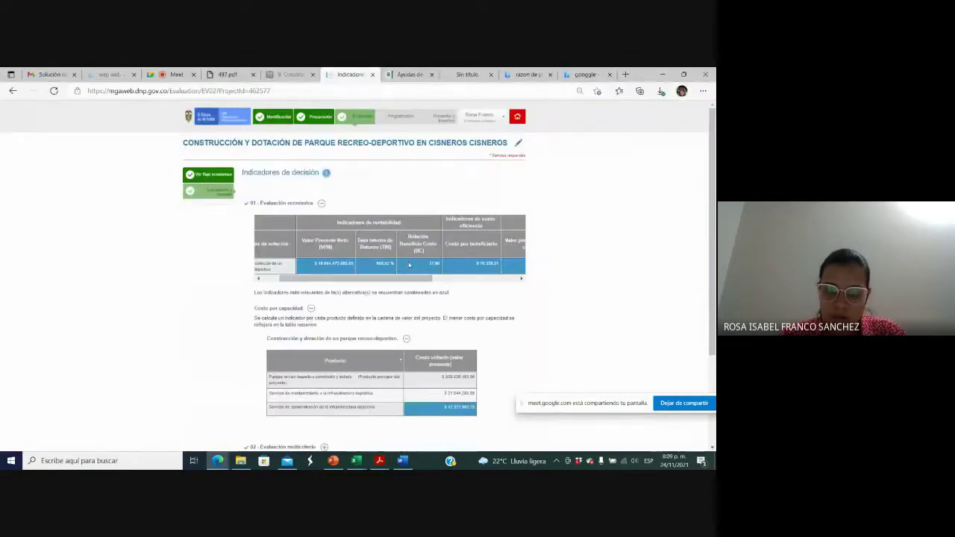
drag(406, 280, 458, 285)
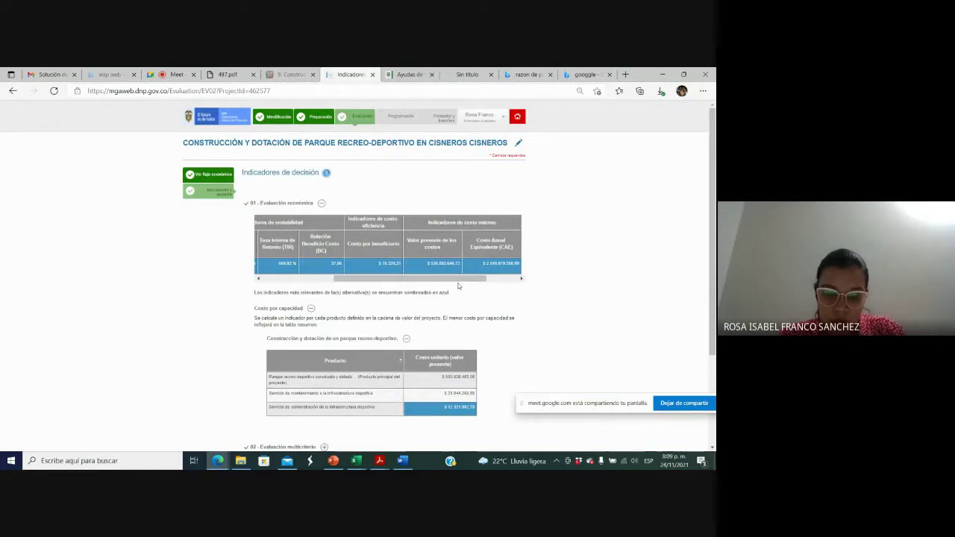
key(alt+Tab)
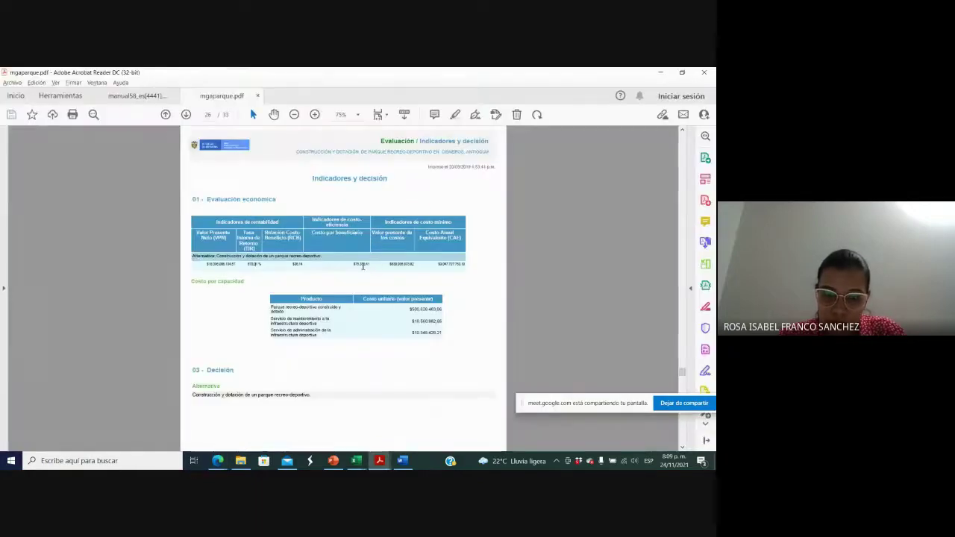
key(alt+Tab)
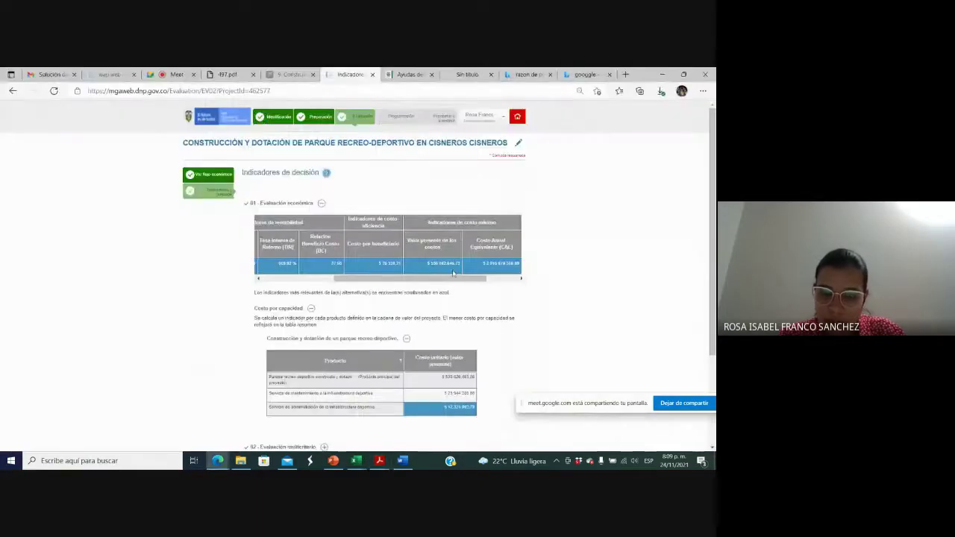
drag(452, 280, 475, 279)
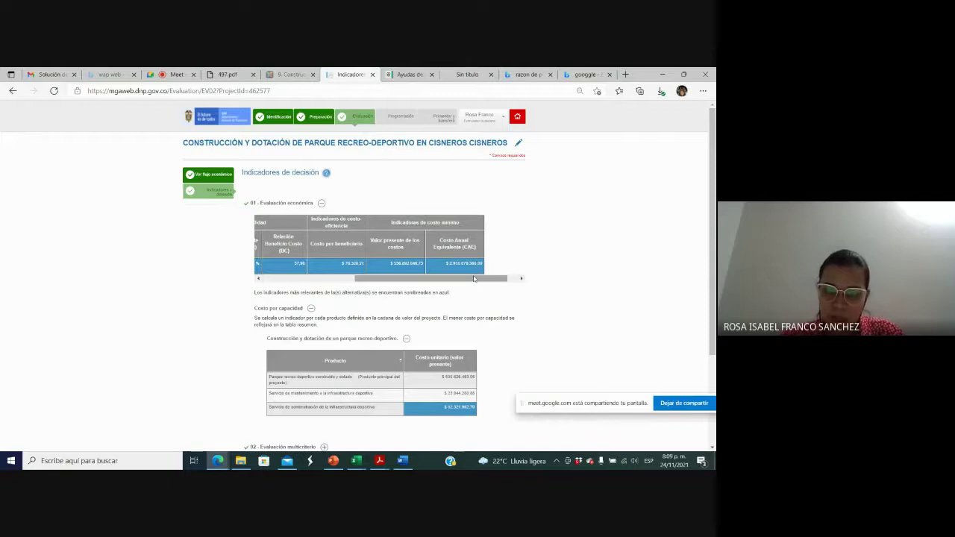
key(alt+Tab)
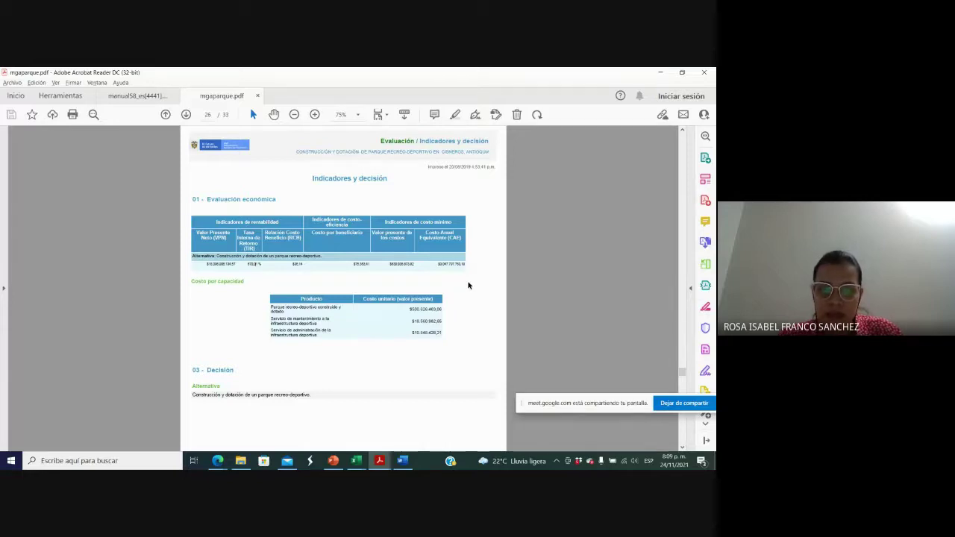
key(alt+Tab)
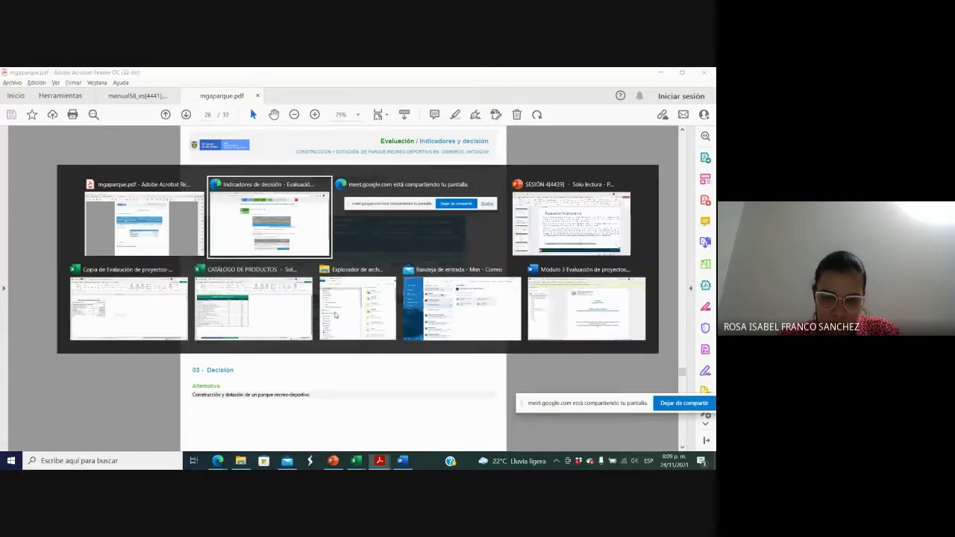
key(alt+Tab)
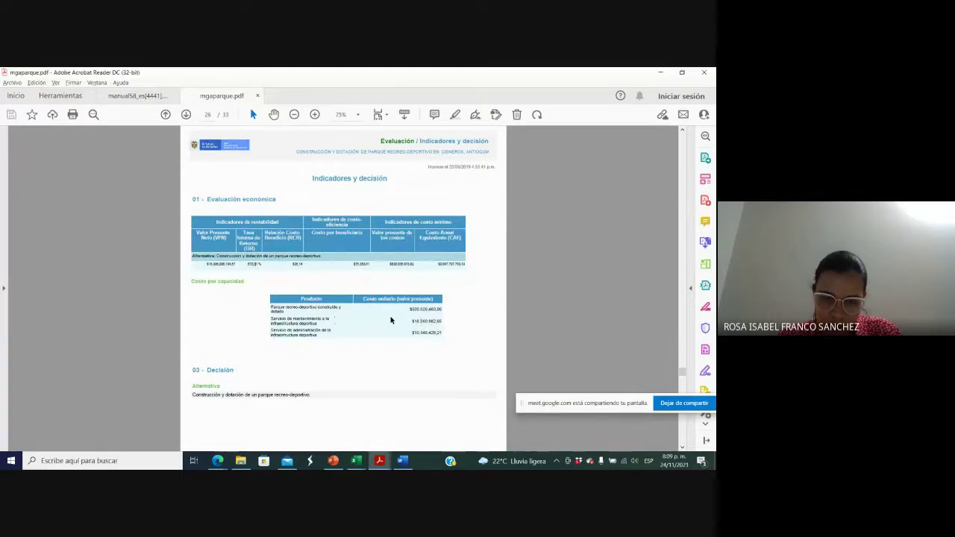
Step: Compare the Costo por capacidad unit costs per product between the MGA web page and mgaparque.pdf
key(alt+Tab)
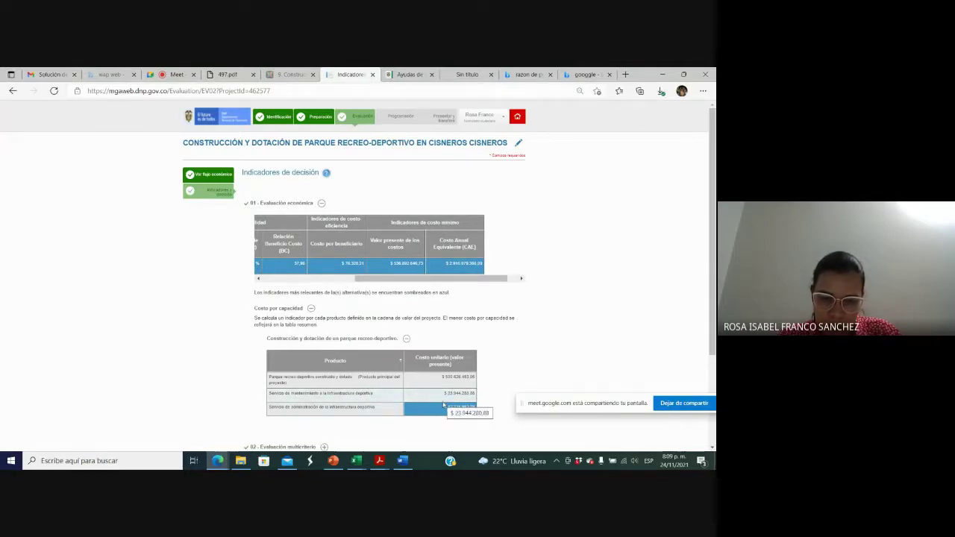
key(alt+Tab)
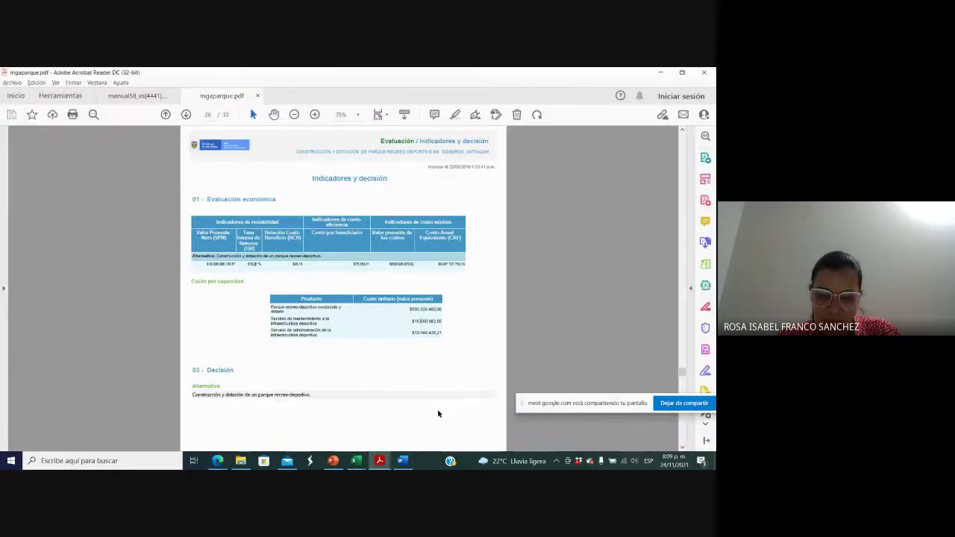
key(alt+Tab)
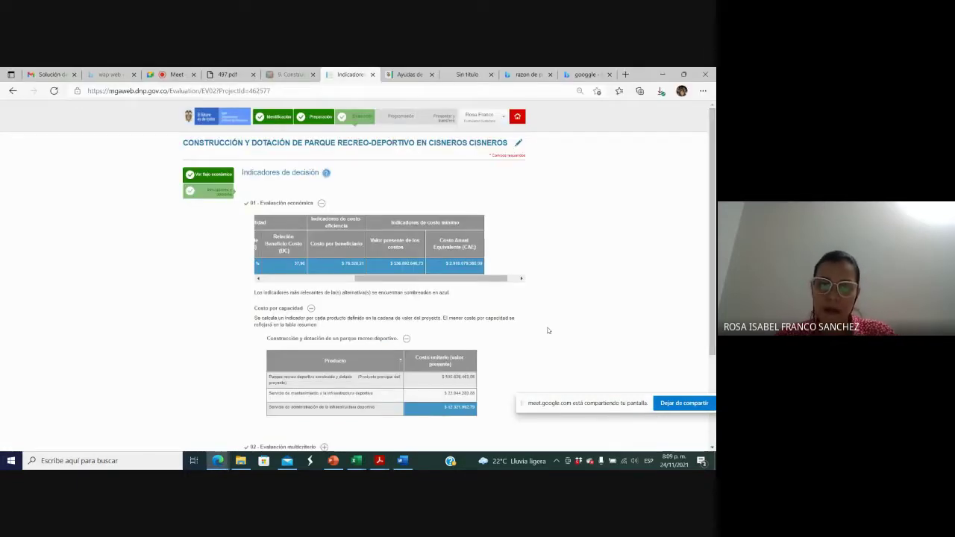
scroll(553, 330, down, 2)
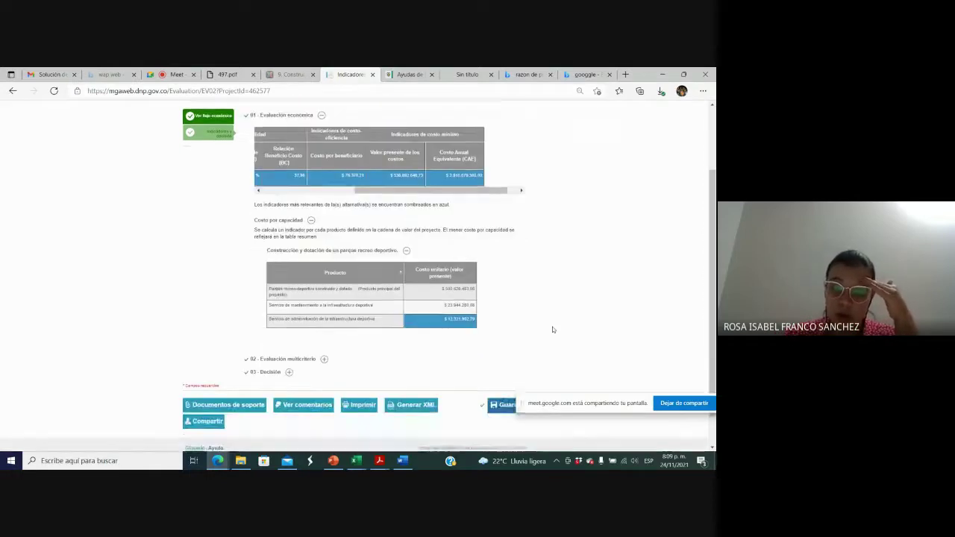
scroll(553, 330, up, 2)
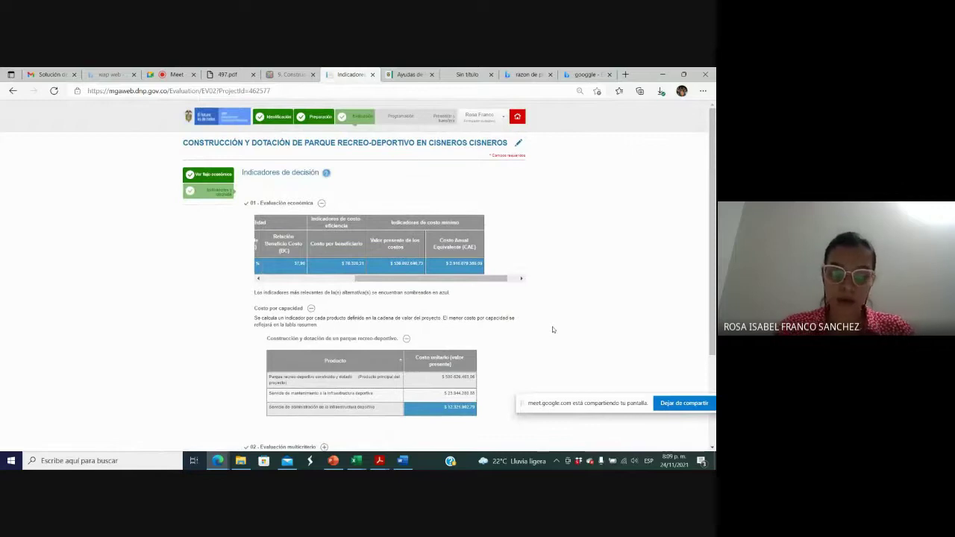
Step: Switch to the Copia de Evaluación de proyectos-matriz workbook and review the product totals and component value on the Presupuesto de inversión sheet
mouse_move(356, 460)
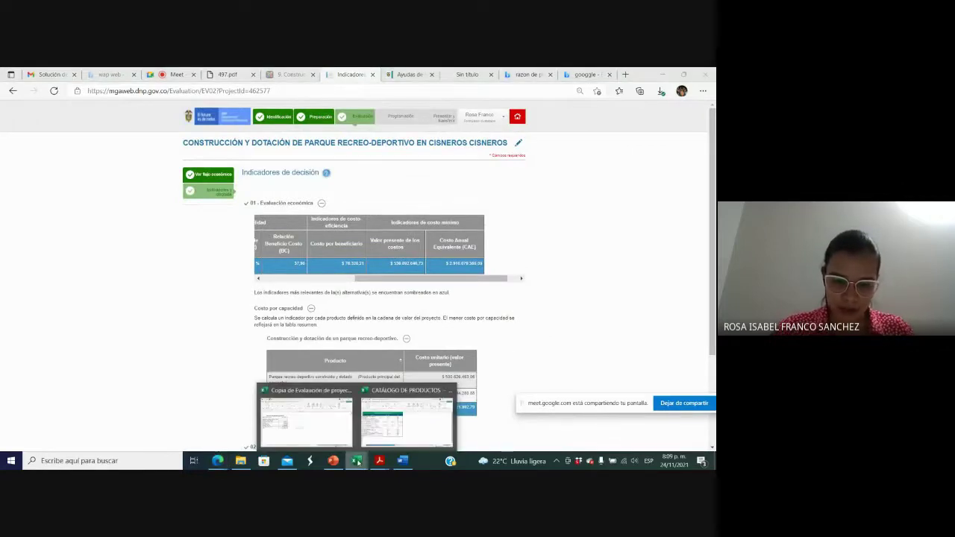
click(317, 431)
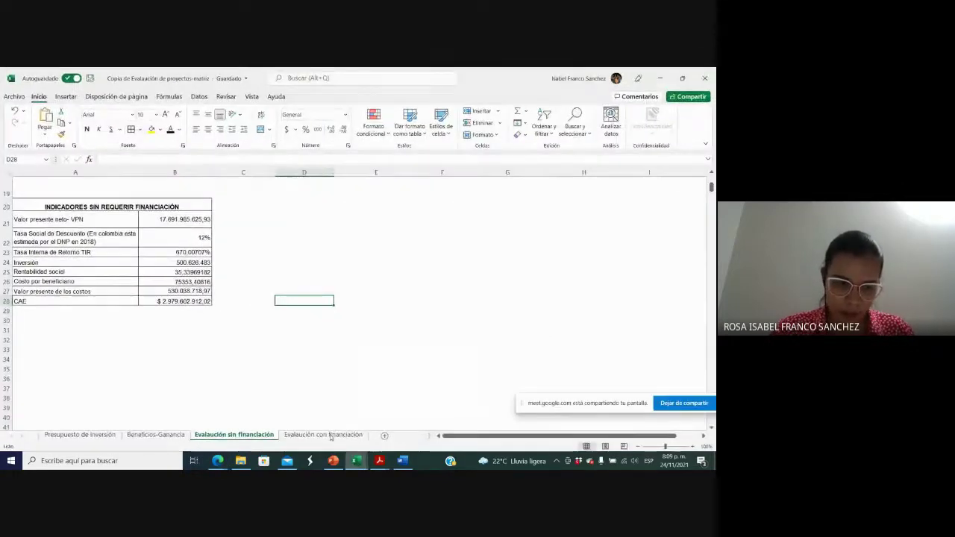
click(94, 436)
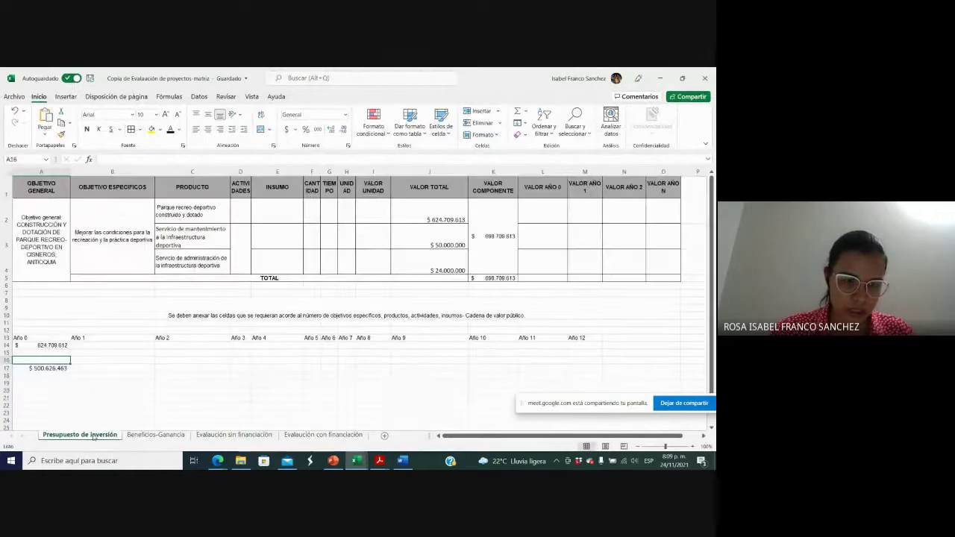
click(59, 266)
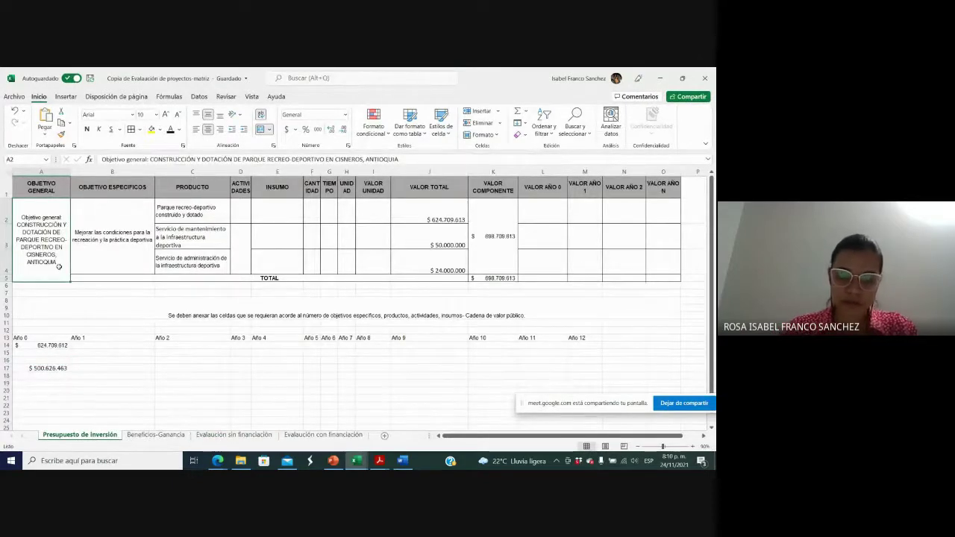
key(Right)
key(Right)
key(Right)
key(Right)
key(Right)
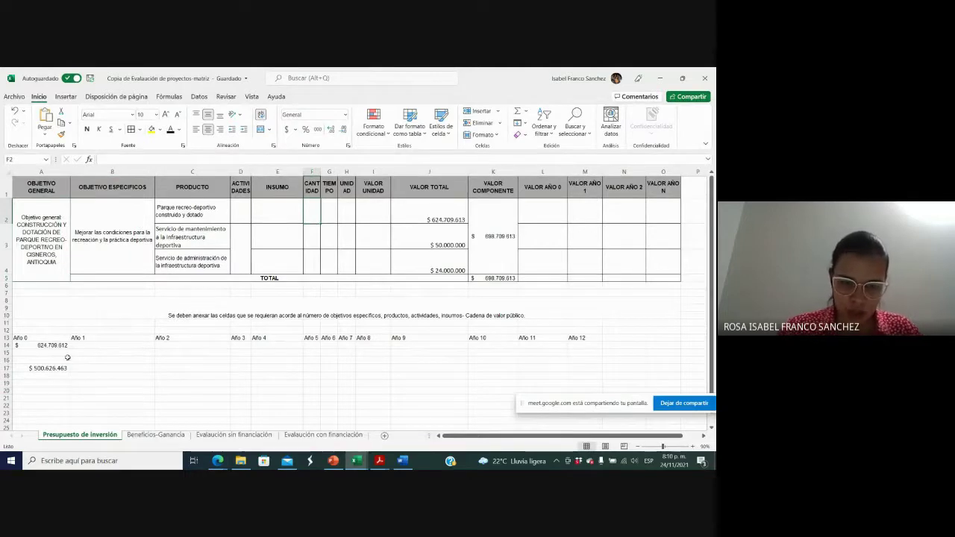
click(428, 213)
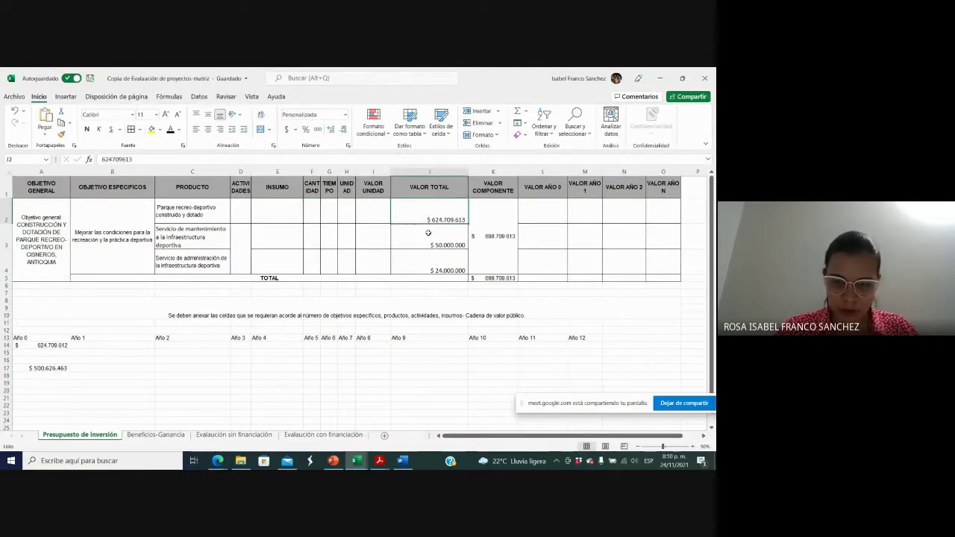
click(428, 237)
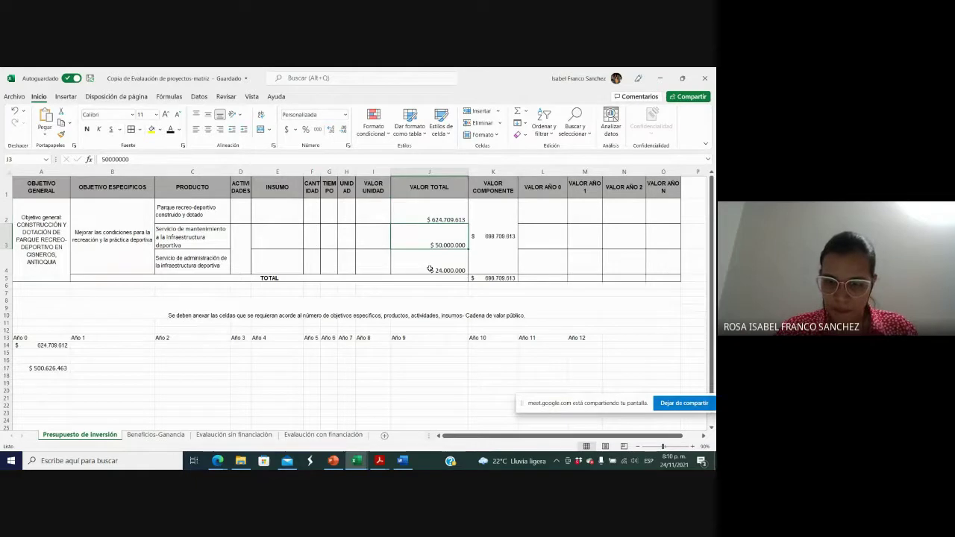
click(430, 267)
click(488, 236)
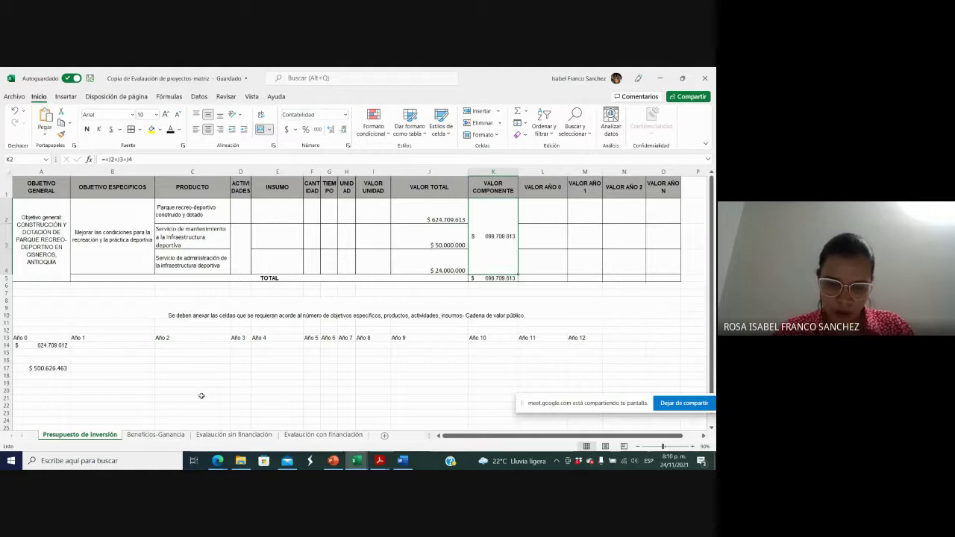
Step: Review the benefit values on the Beneficios-Ganancia sheet and the yearly Estado de resultado integral below them
click(144, 438)
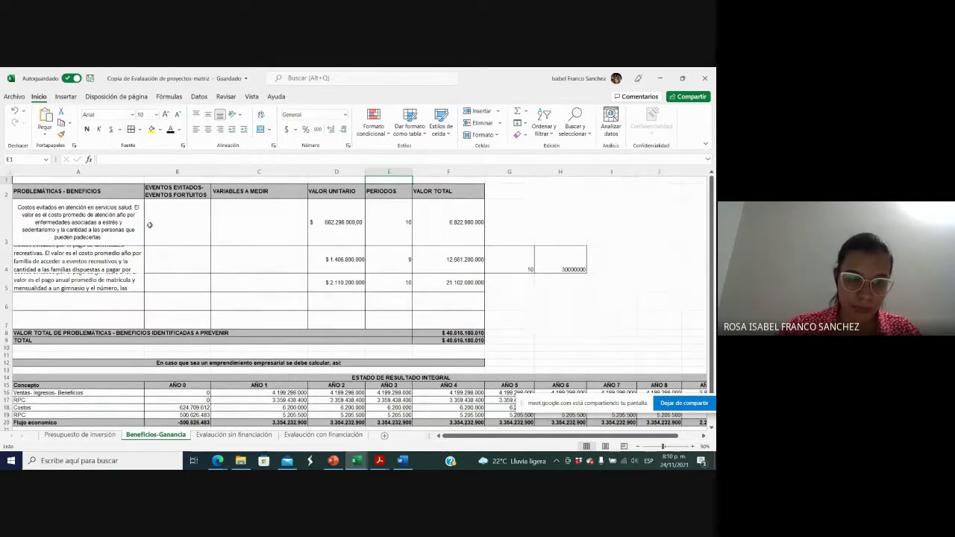
click(333, 221)
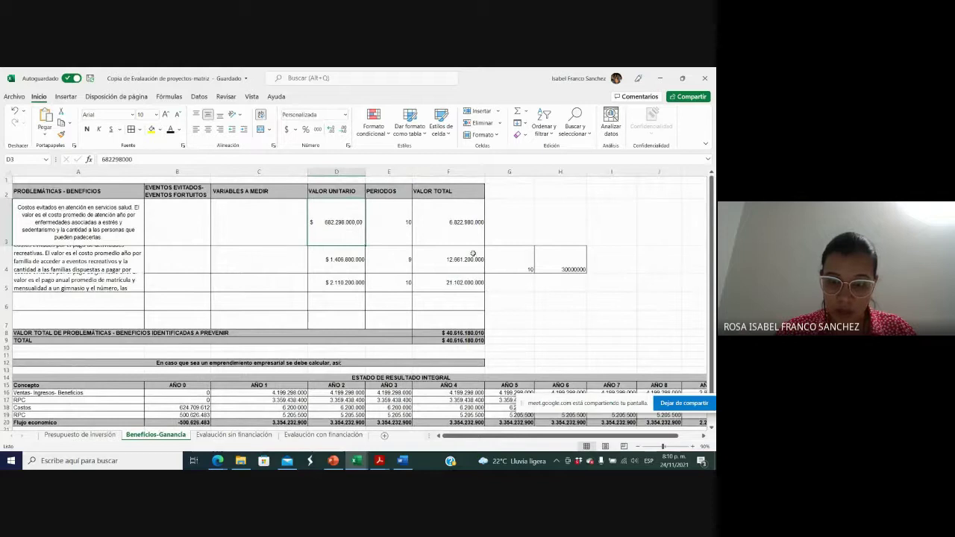
click(510, 265)
key(Right)
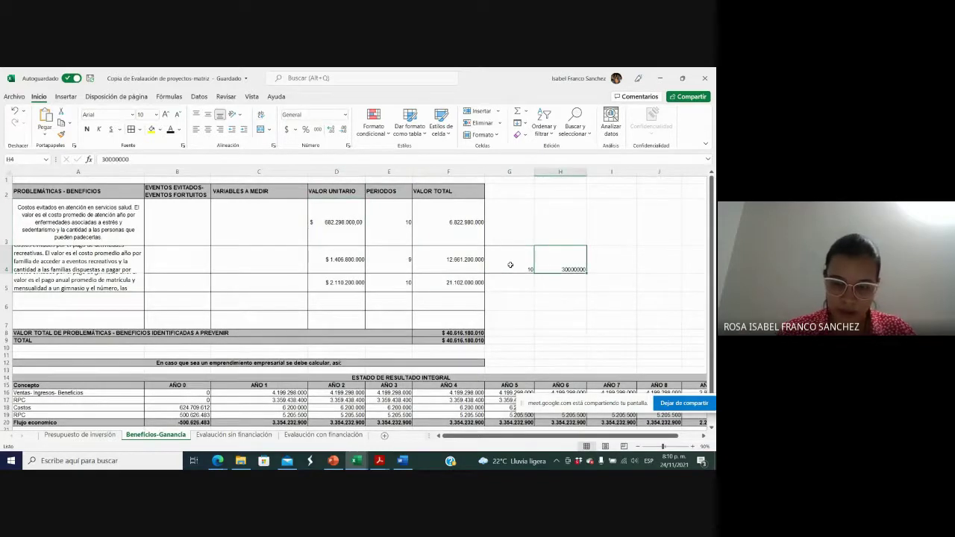
key(Down)
key(Down)
key(Down)
key(Down)
key(Down)
key(Down)
key(Down)
key(Down)
key(Down)
key(Down)
key(Down)
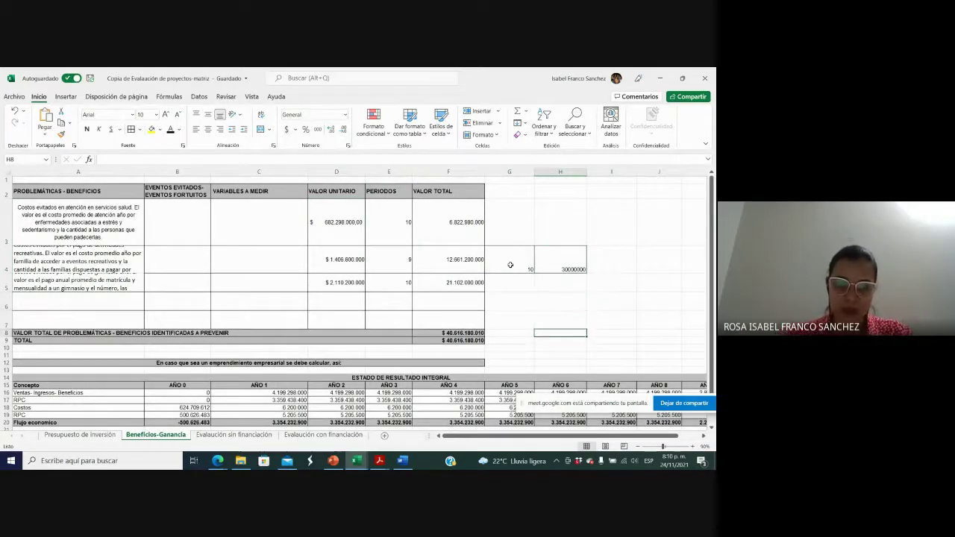
key(Down)
key(Down)
key(Down)
key(Down)
key(Down)
key(Down)
key(Down)
key(Down)
key(Down)
key(Down)
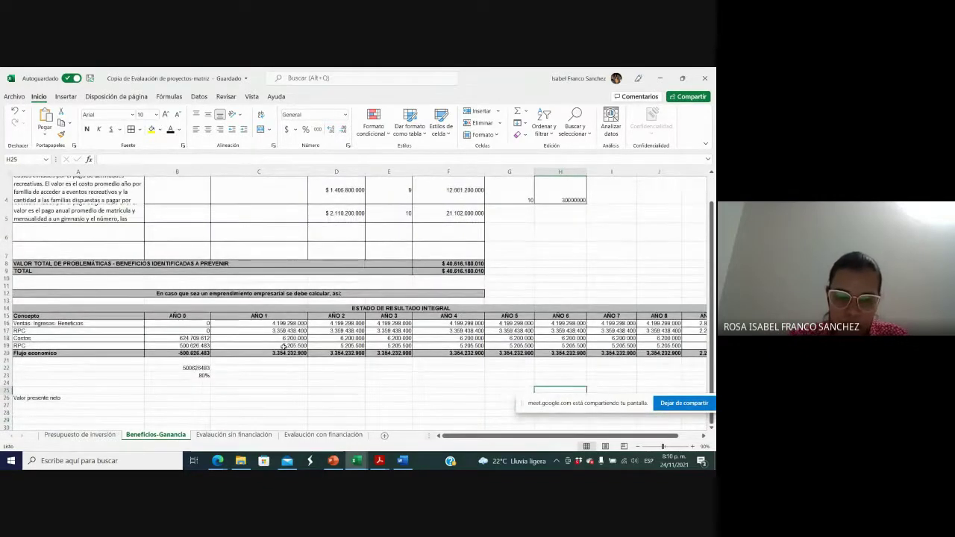
Step: Expand the Flujo económico table in MGA web and compare its periods with the workbook's economic flow
key(alt+Tab)
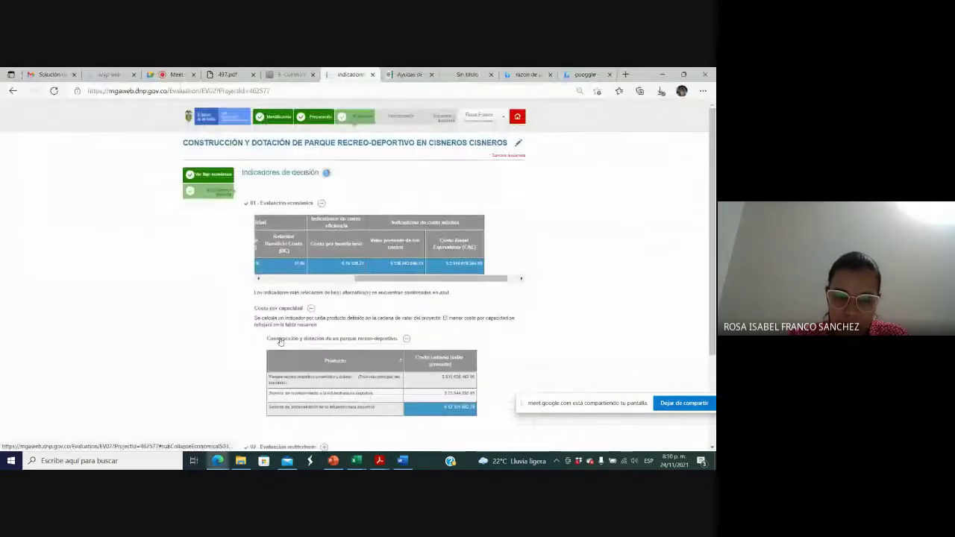
click(213, 176)
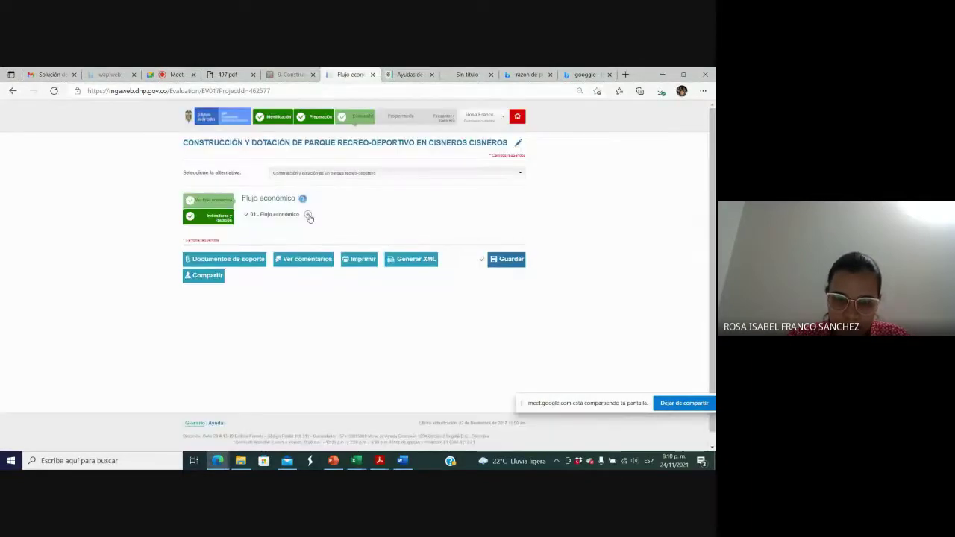
click(307, 215)
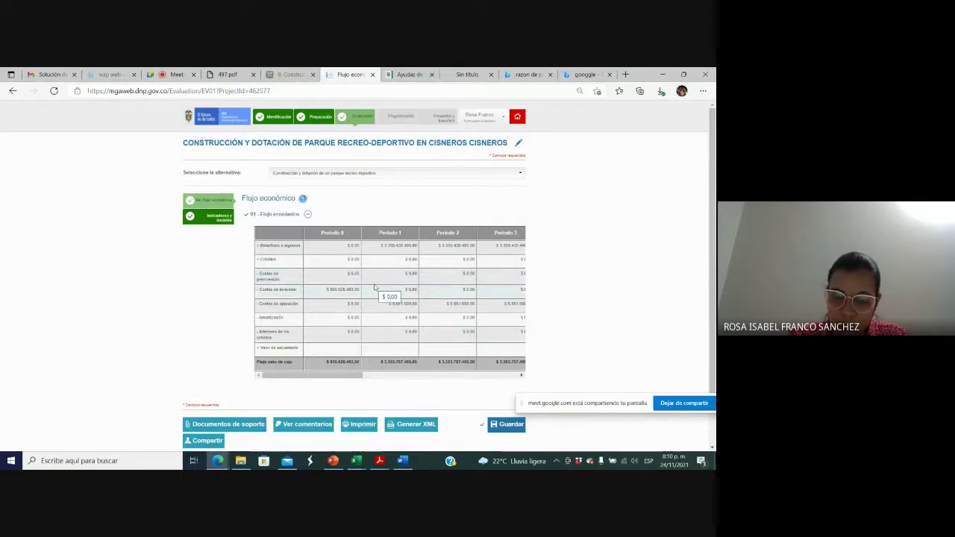
key(alt+Tab)
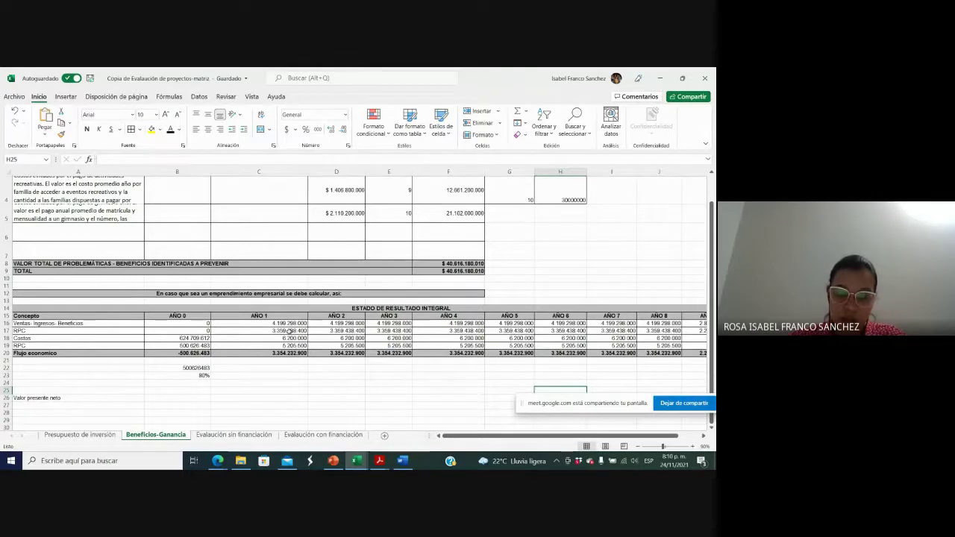
Step: Switch to the CATÁLOGO DE PRODUCTOS workbook and look up the RPC of Mano de obra calificada on the INSUMOS CADENA VALOR sheet
click(356, 462)
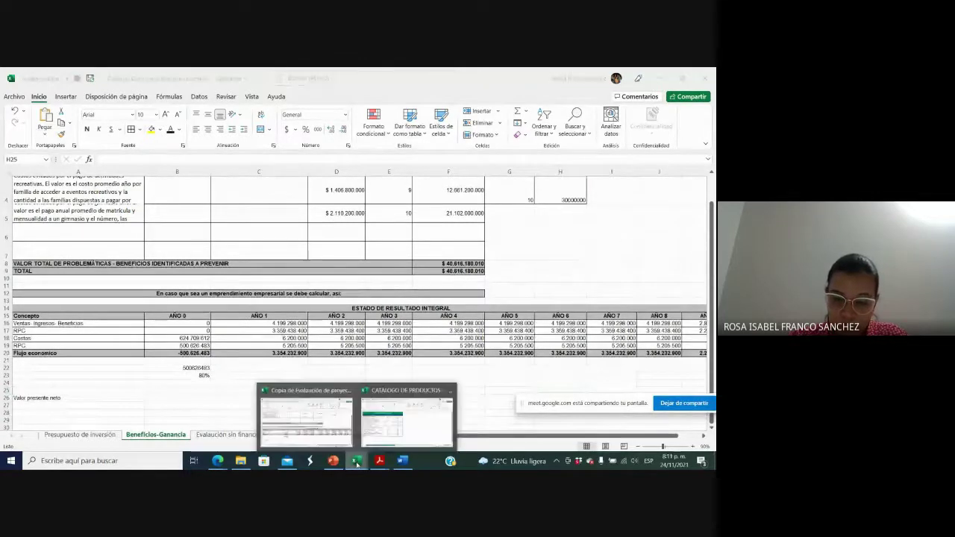
click(413, 429)
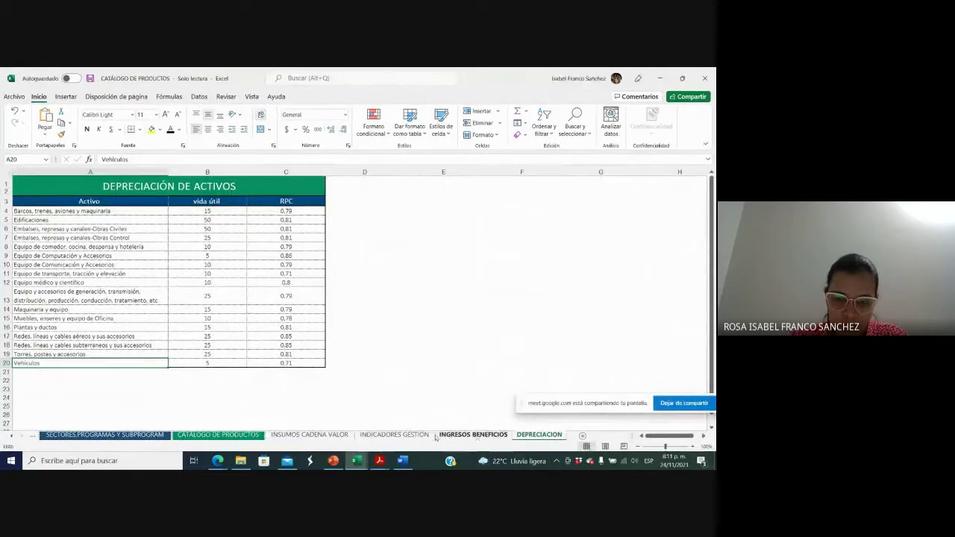
click(284, 436)
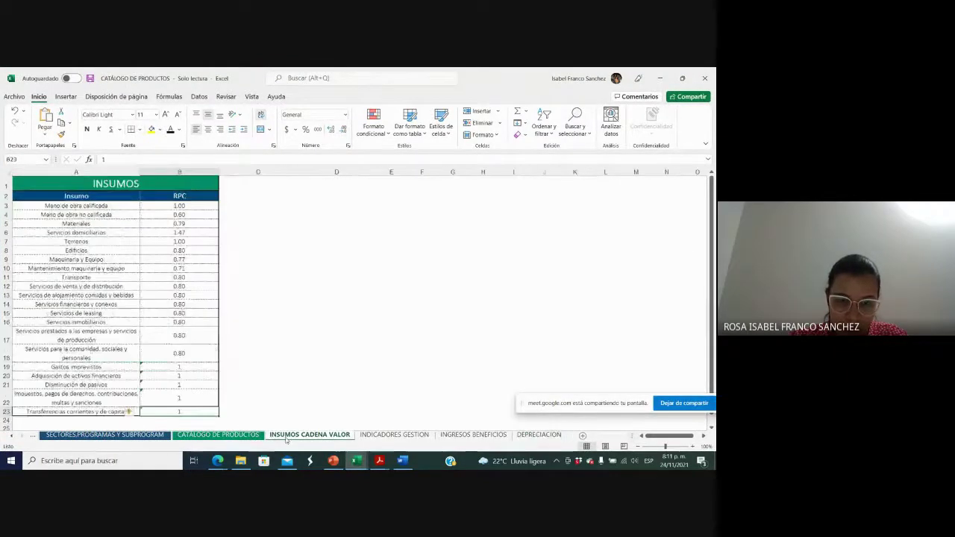
click(107, 209)
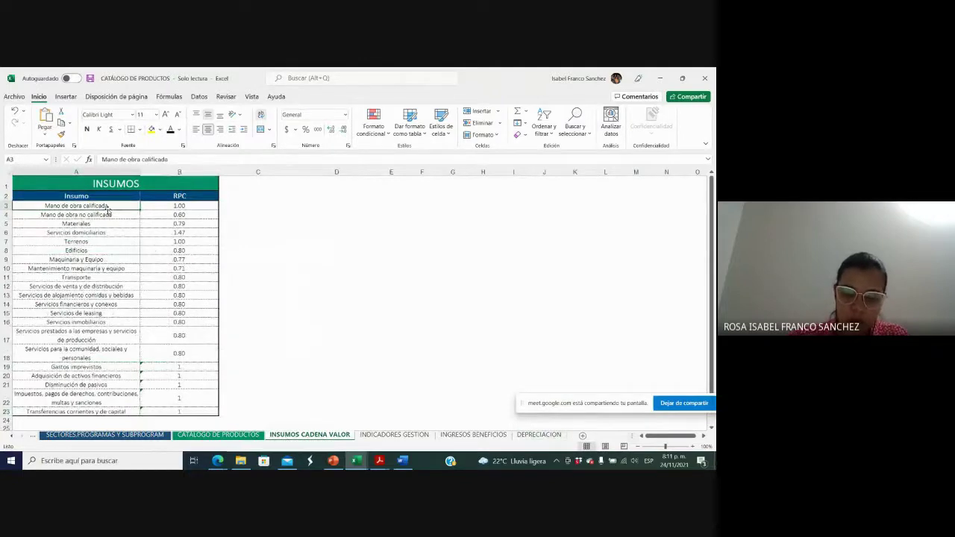
key(Right)
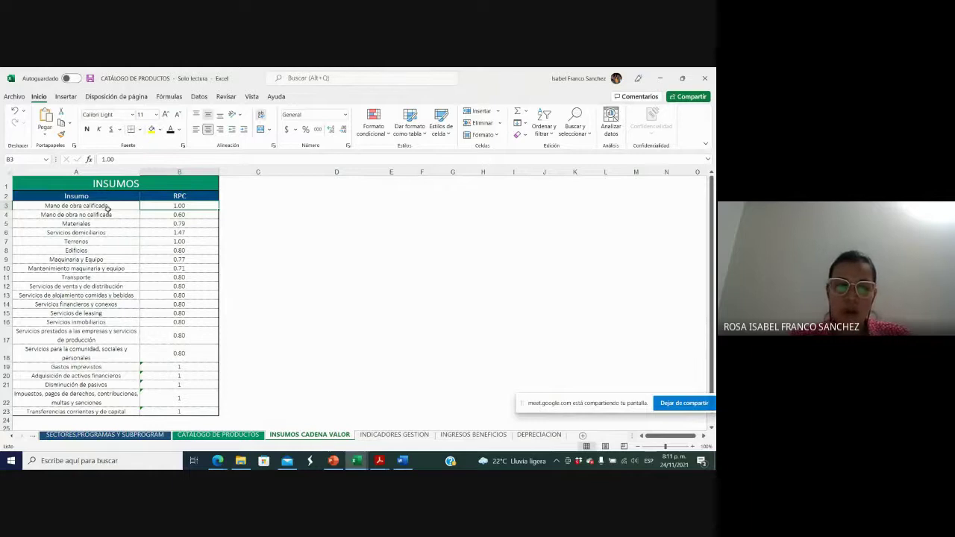
Step: Look up the RPC of Mano de obra no calificada on the INSUMOS CADENA VALOR sheet
key(Down)
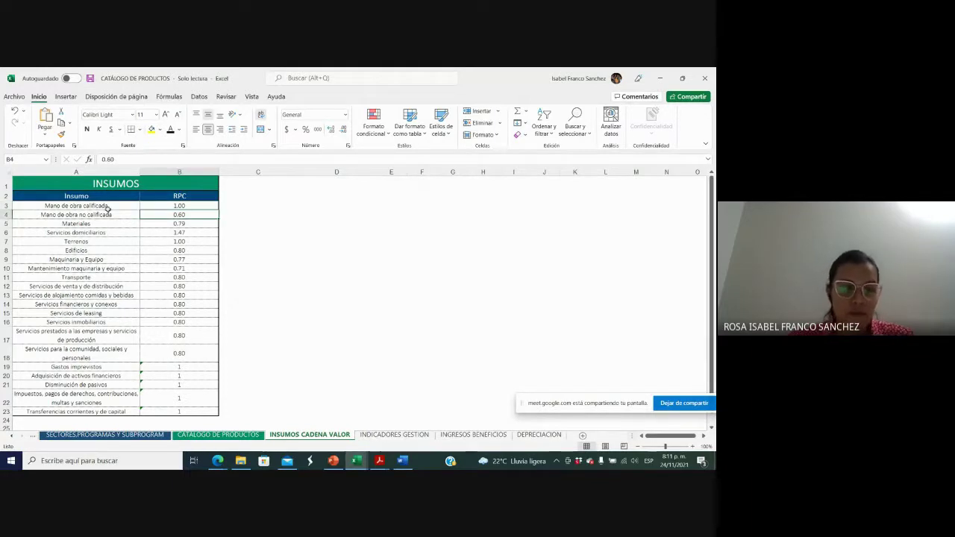
key(Right)
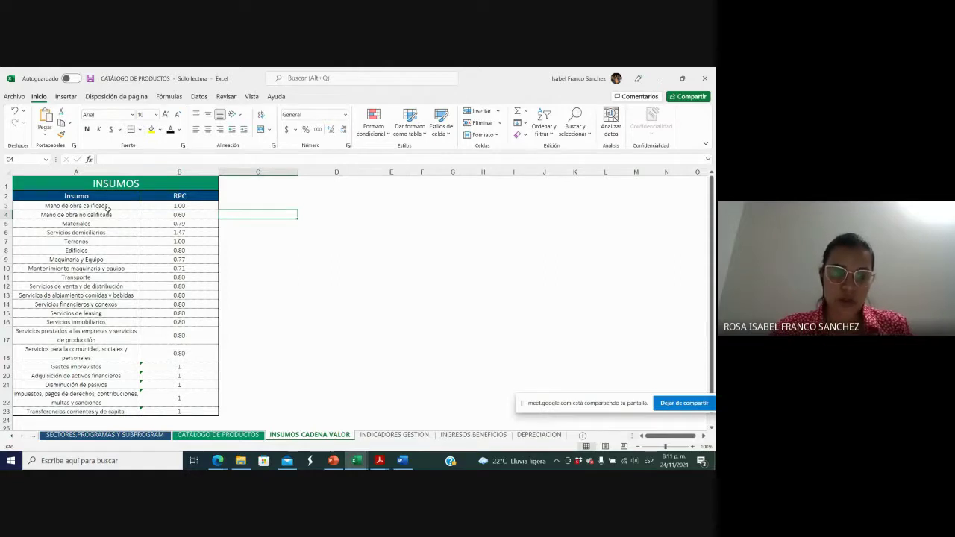
key(Left)
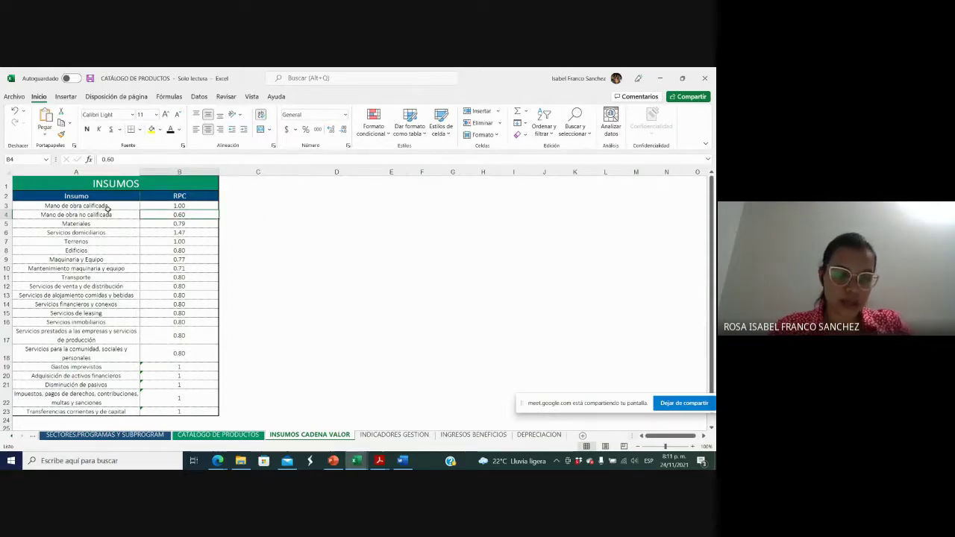
Step: Return to the Copia de Evaluación de proyectos-matriz workbook and inspect the formulas for AÑO 0 benefit RPC, AÑO 1 Ventas-Ingresos-Beneficios and AÑO 0 Costos
key(alt+Tab)
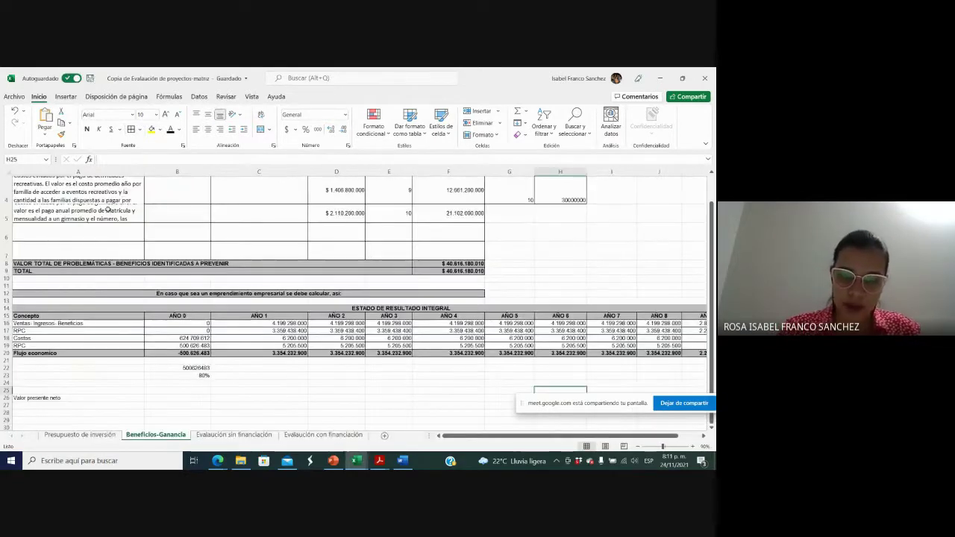
key(alt+Tab)
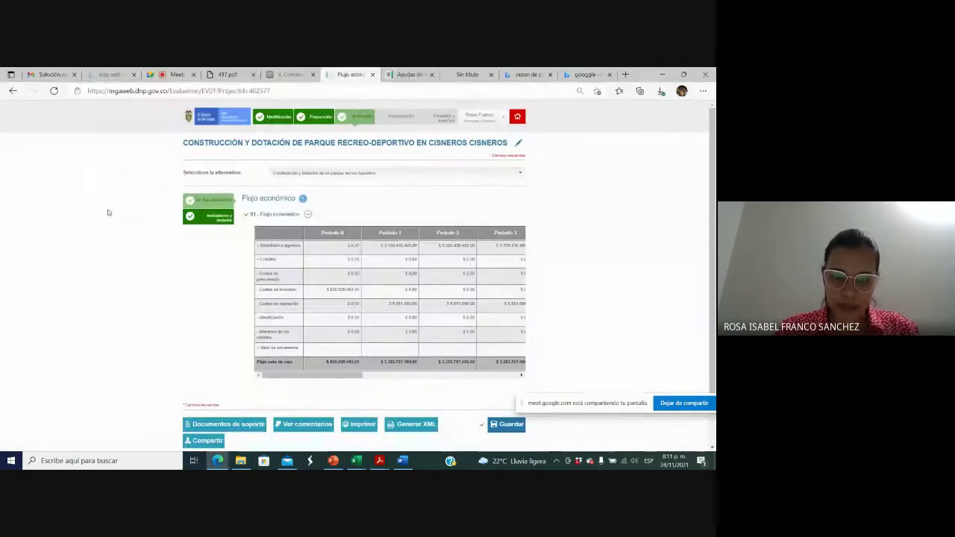
key(alt+Tab)
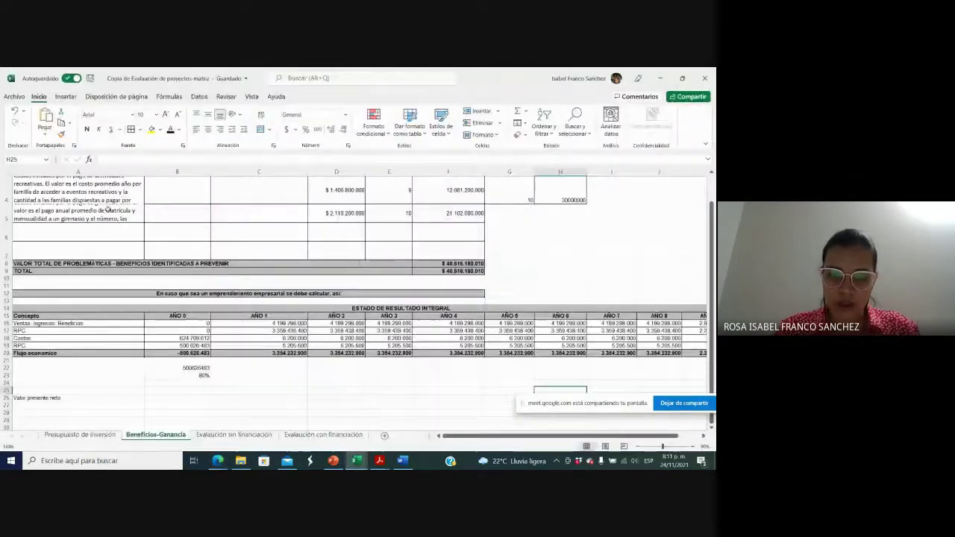
click(189, 333)
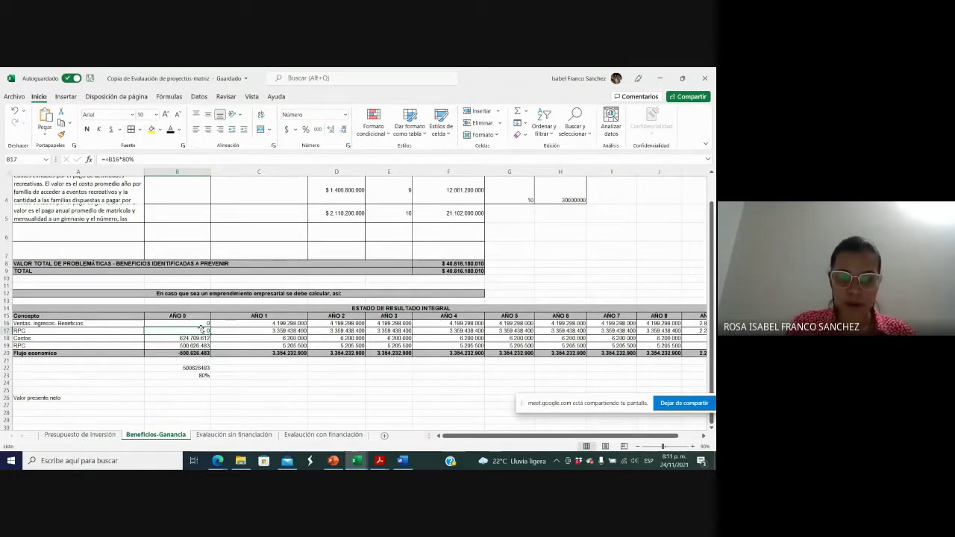
double_click(250, 325)
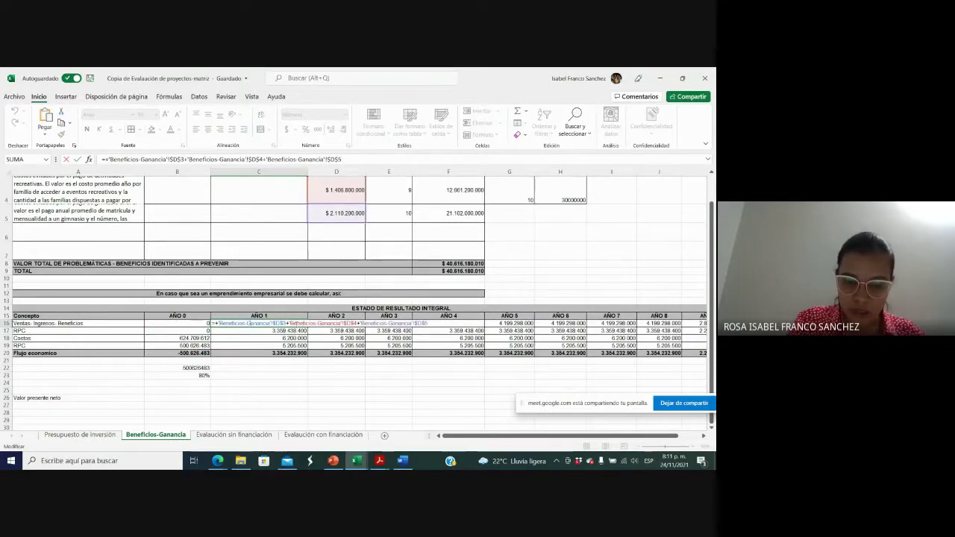
key(Return)
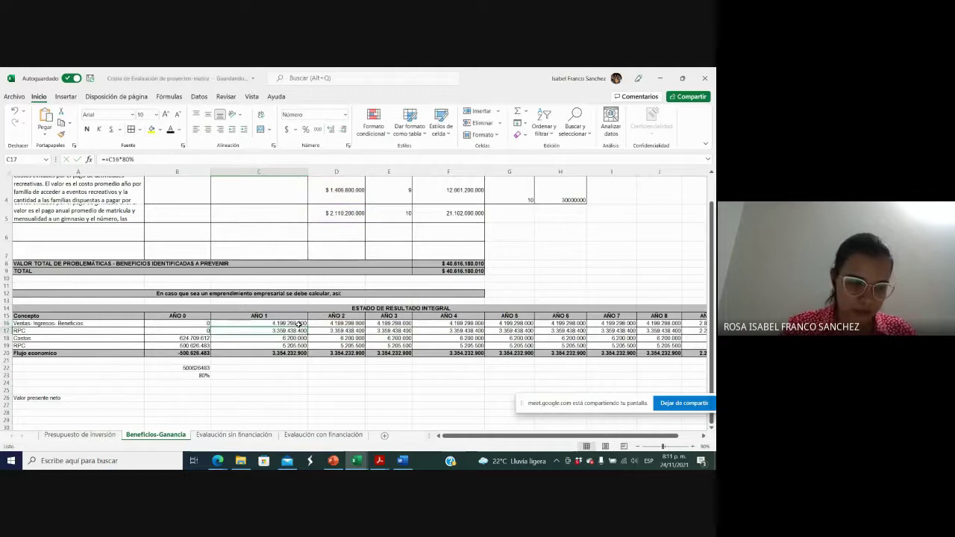
double_click(196, 338)
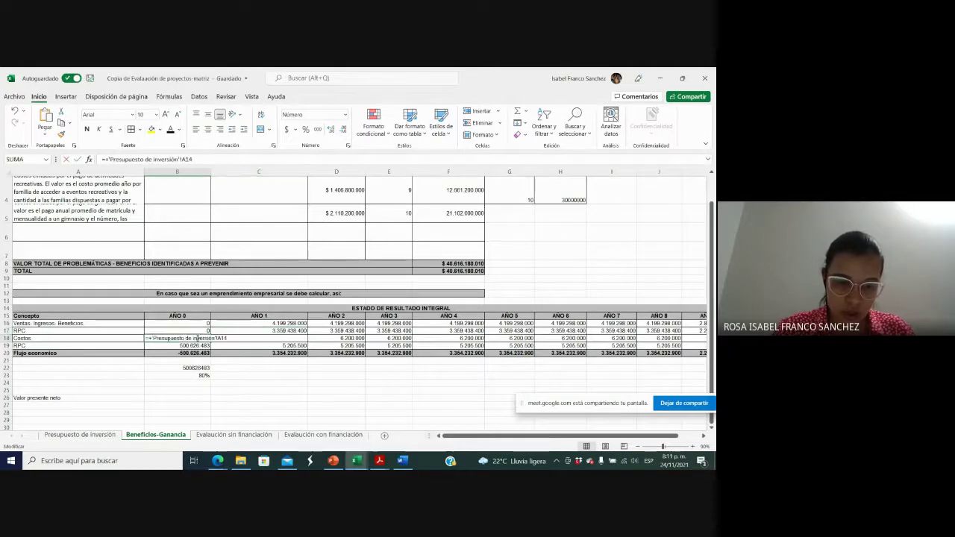
key(Escape)
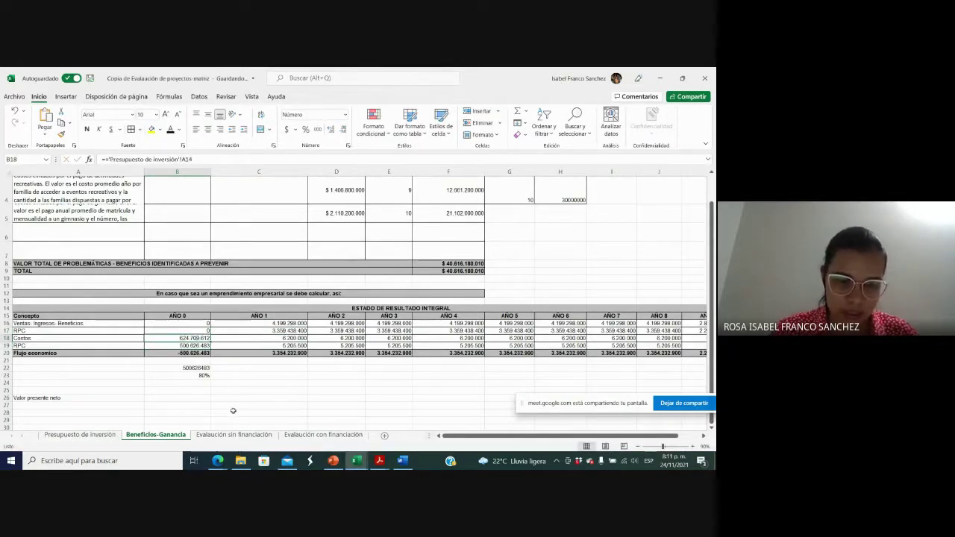
Step: Inspect the AÑO 0 cost RPC formula =+B18*B23 and compare its result with the Periodo 0 Costos de inversión in MGA web
click(194, 346)
text(=+B18*B23)
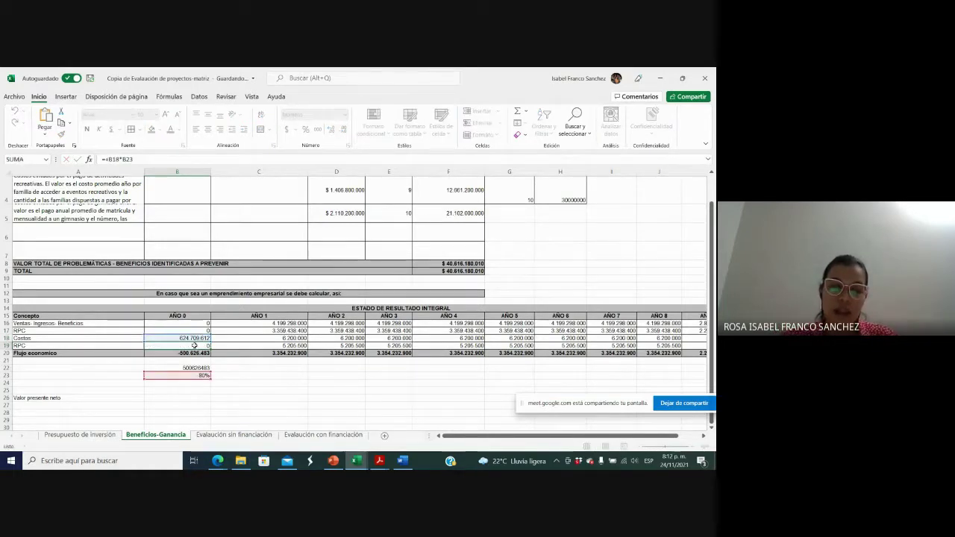
key(Return)
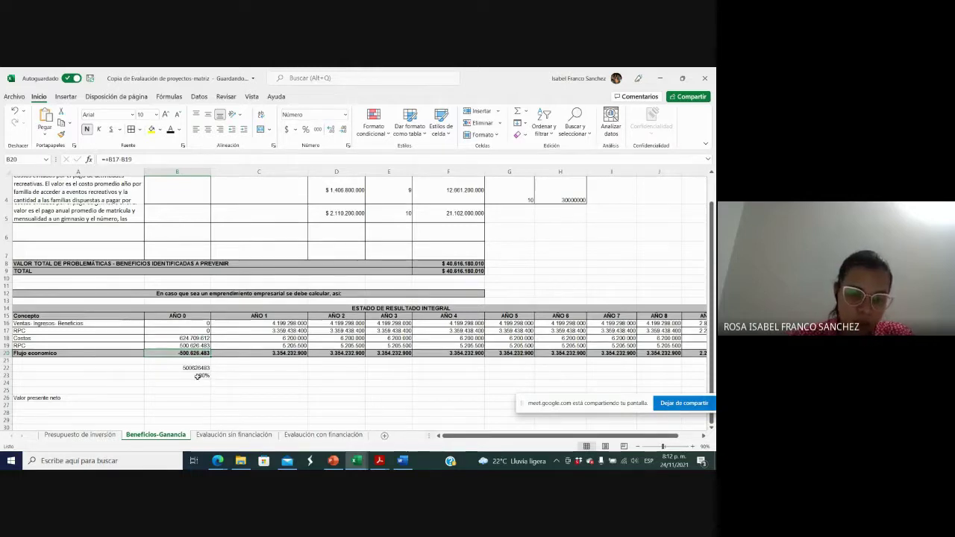
click(196, 345)
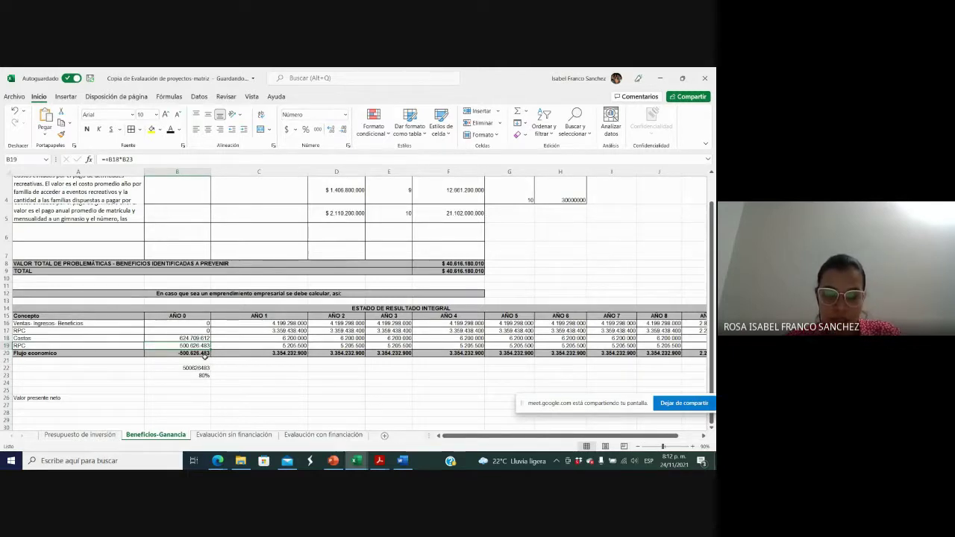
key(alt+Tab)
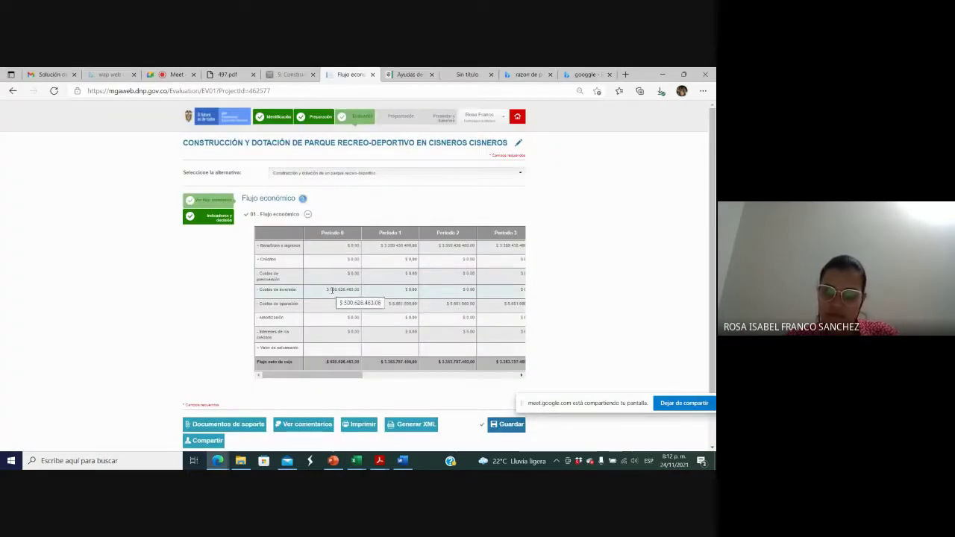
drag(332, 290, 360, 293)
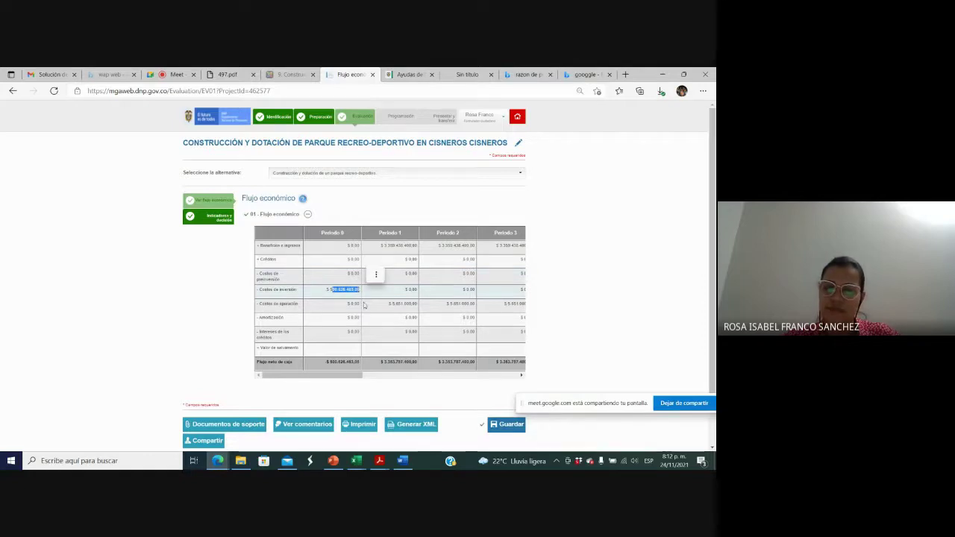
Step: Switch back to the matriz workbook and trace which benefit cells feed the AÑO 1 Ventas-Ingresos-Beneficios formula
key(alt+Tab)
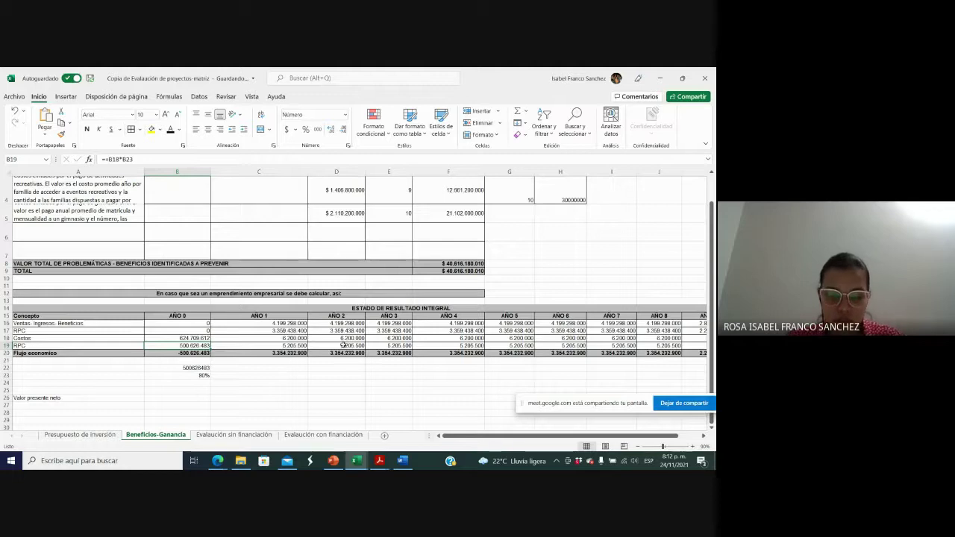
click(165, 323)
key(Right)
key(Right)
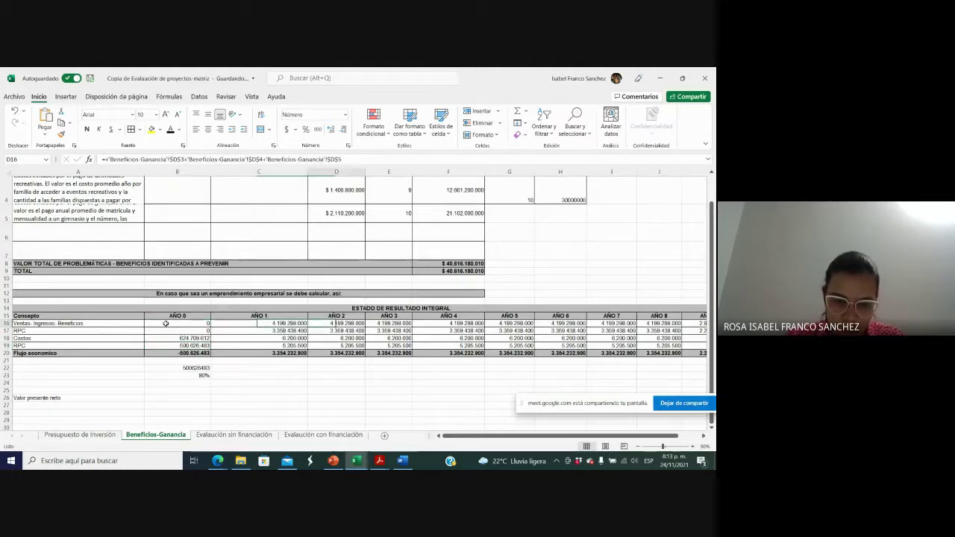
click(246, 326)
double_click(251, 324)
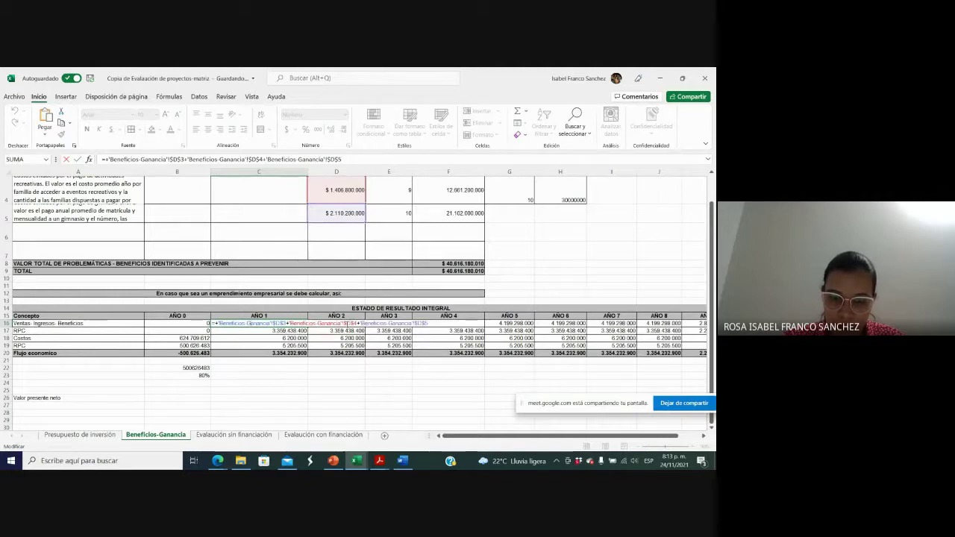
key(Return)
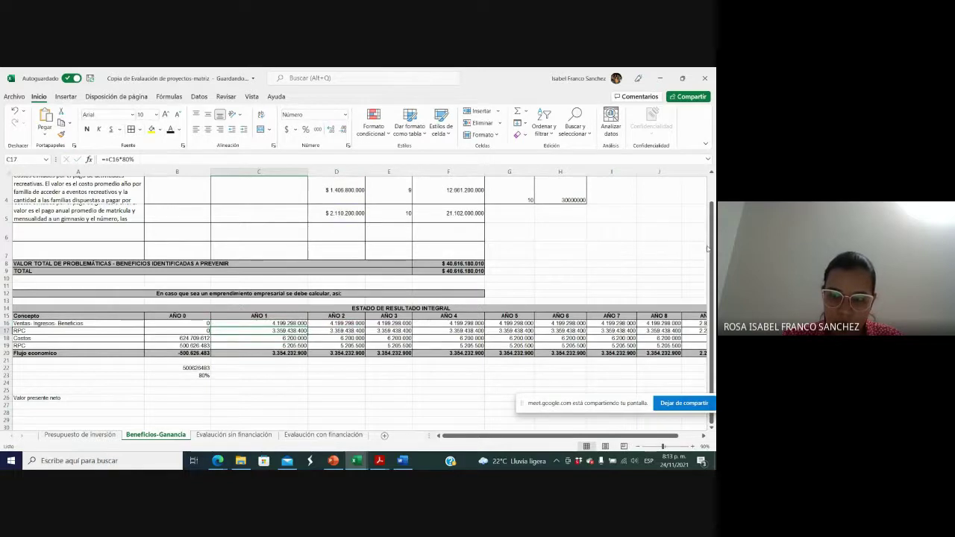
Step: Review the recreational activities and gym cost descriptions in the Problemáticas-Beneficios table and relate them to the AÑO 1 benefits total
drag(708, 242, 711, 229)
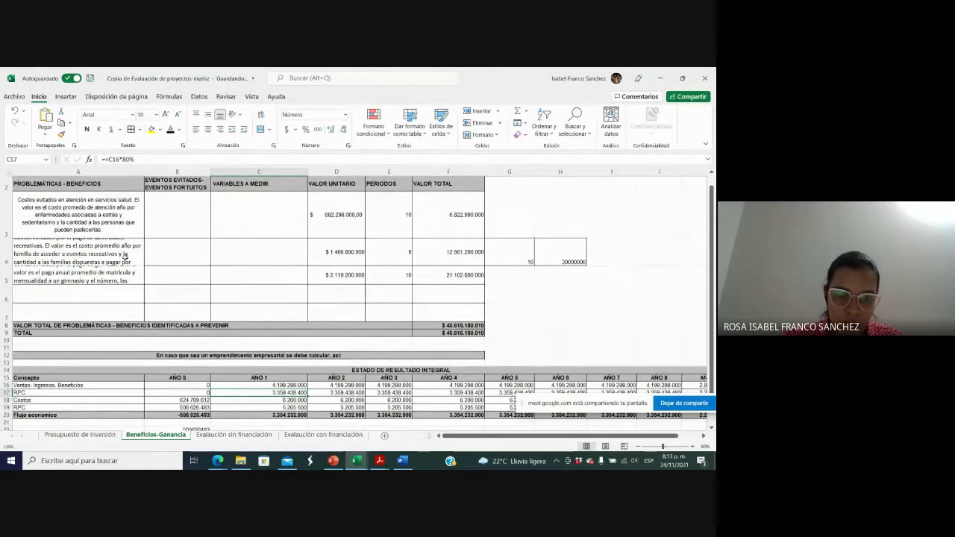
click(124, 256)
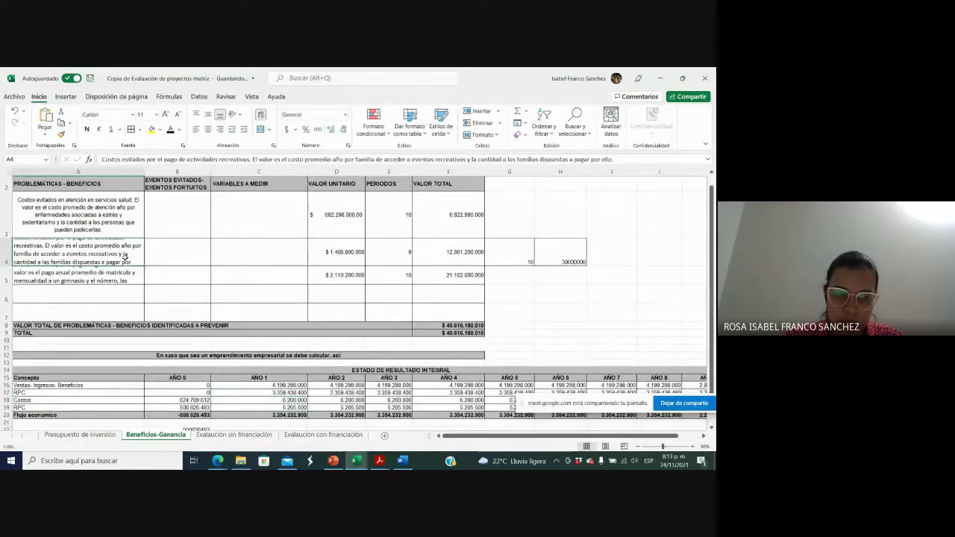
click(123, 279)
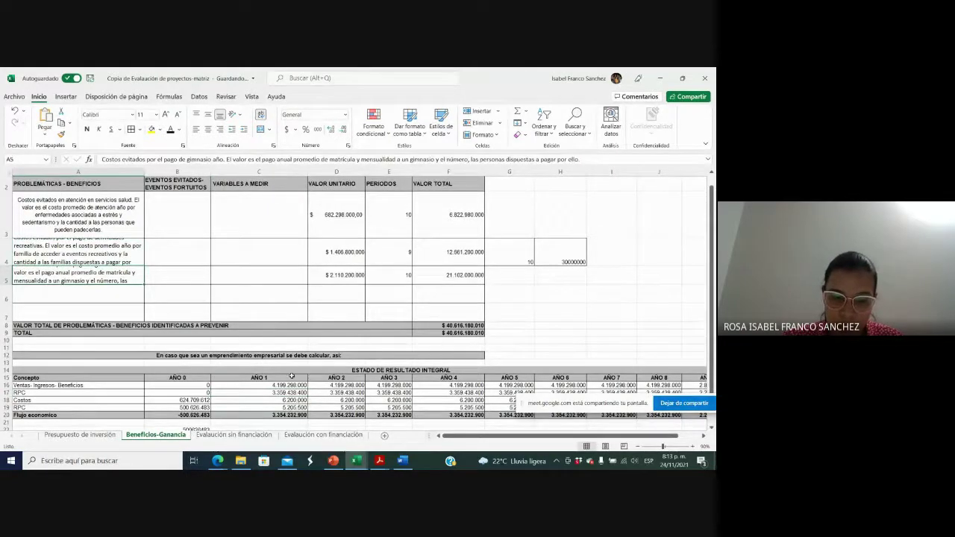
click(291, 387)
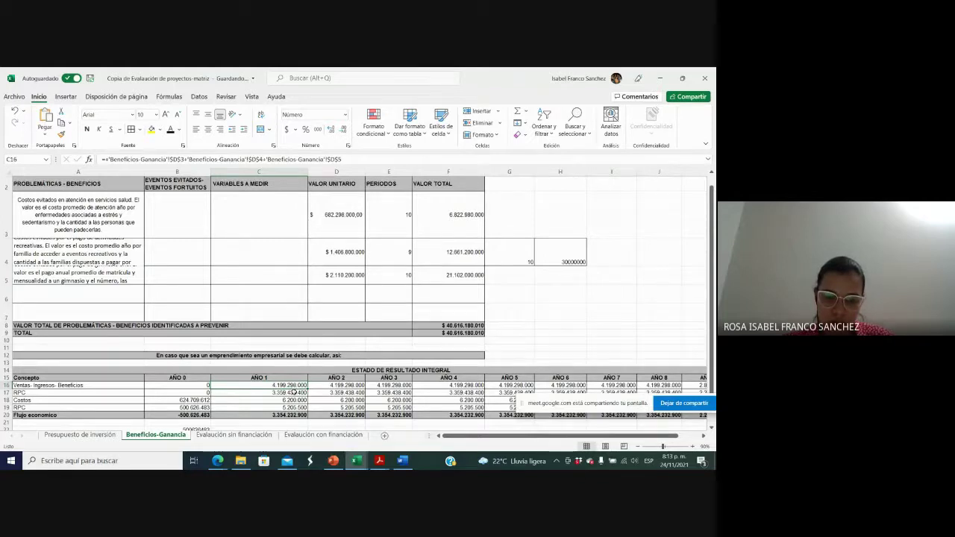
Step: Inspect the AÑO 1 benefit RPC formula =+C16*80% and compare its result with the Periodo 1 Beneficios e ingresos in MGA web
click(294, 393)
text(=+C16*80%)
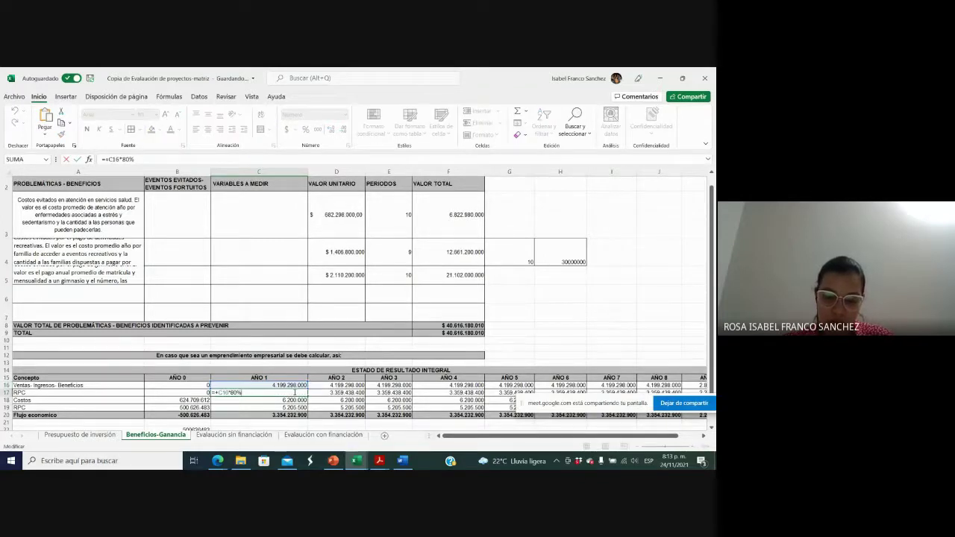
key(Return)
click(295, 392)
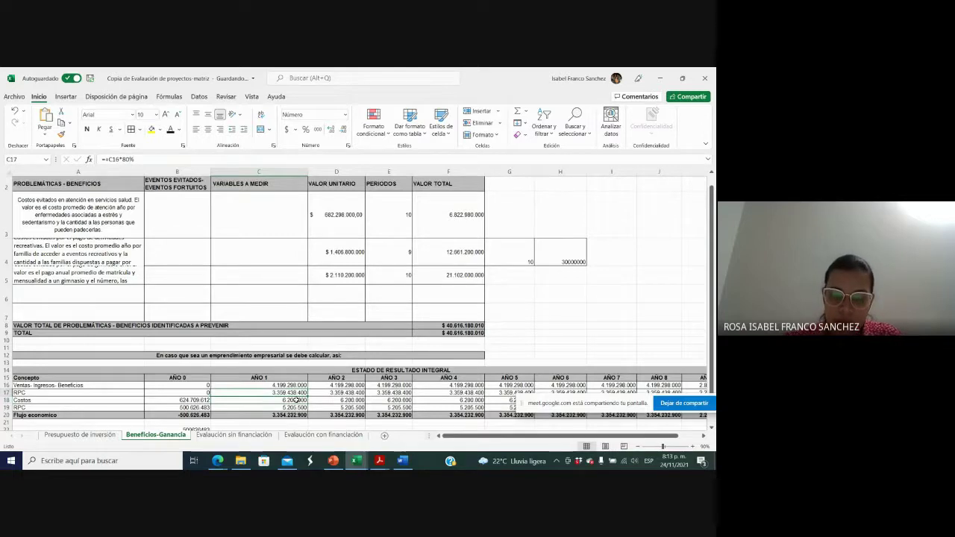
key(alt+Tab)
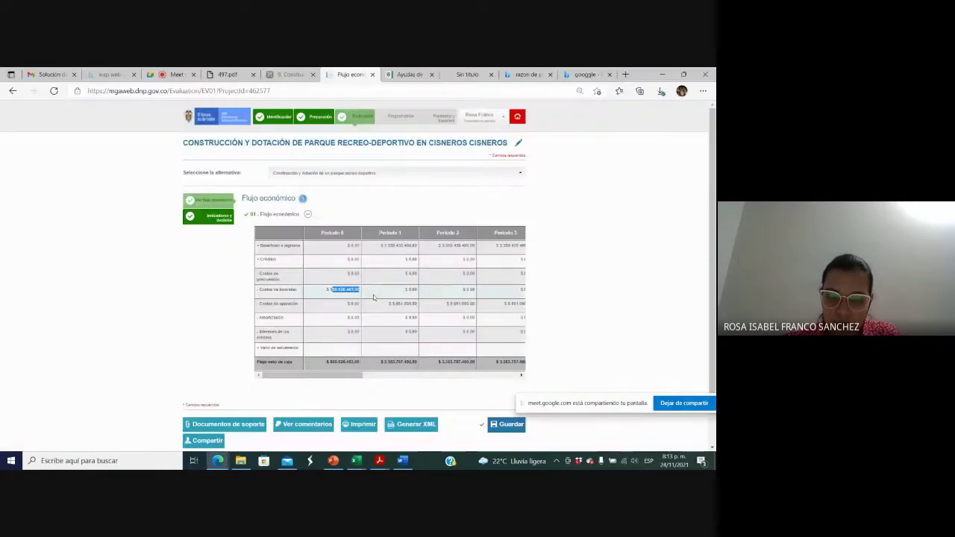
drag(381, 246, 420, 249)
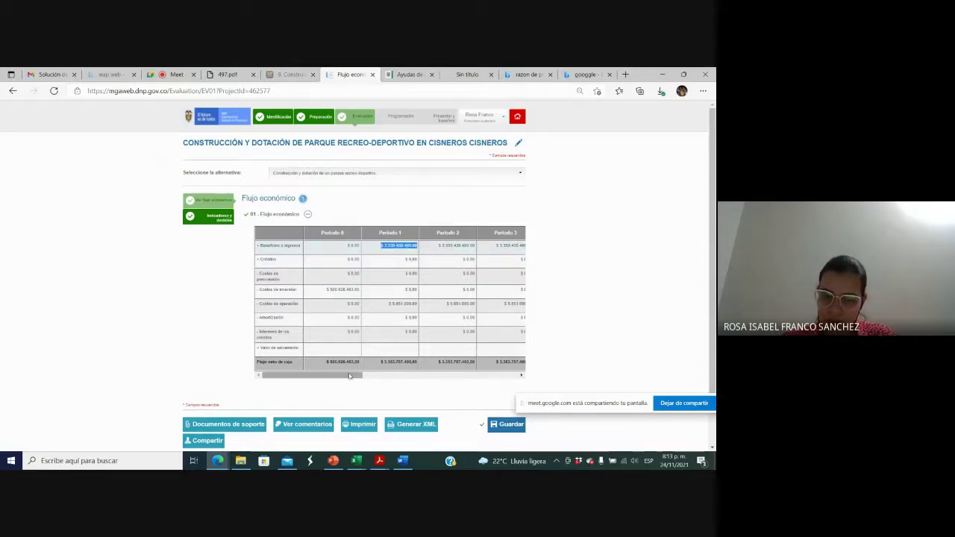
drag(348, 375, 378, 377)
Step: Return to the Beneficios-Ganancia sheet and check the Ventas-Ingresos-Beneficios row for AÑO 0 and AÑO 1
key(alt+Tab)
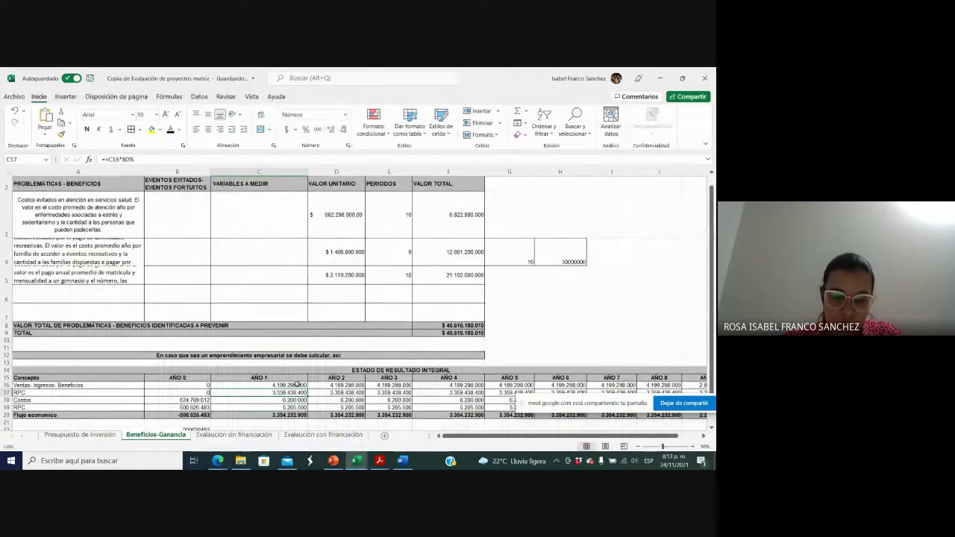
click(297, 385)
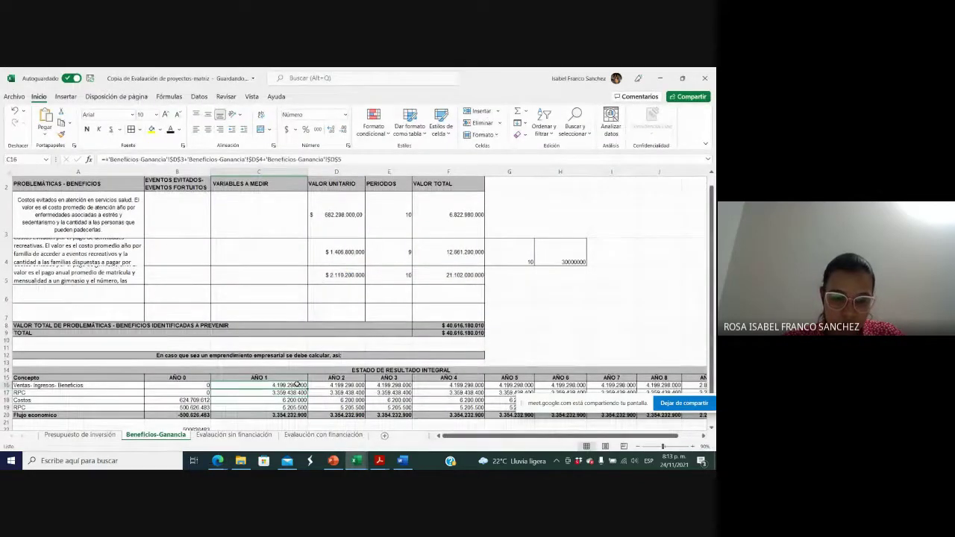
click(87, 384)
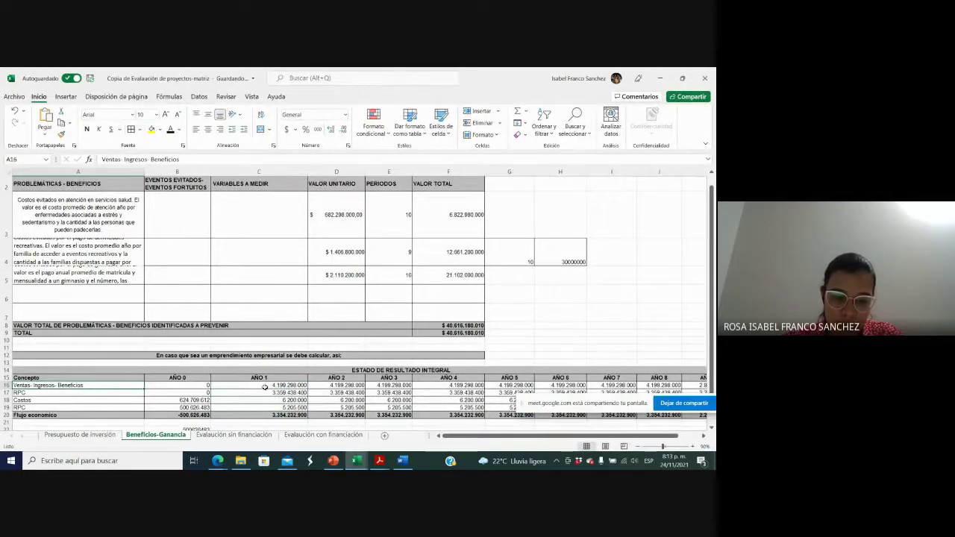
click(206, 385)
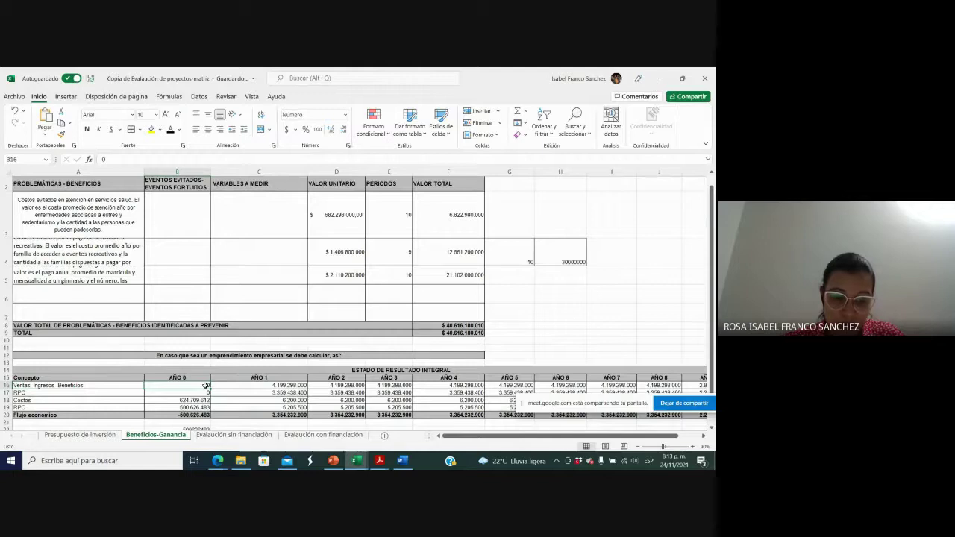
click(240, 386)
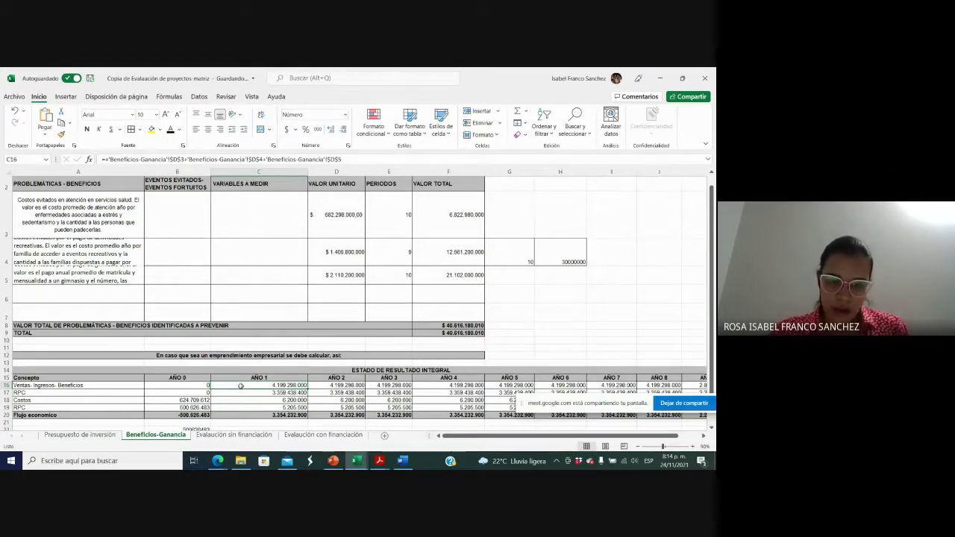
Step: Inspect the VALOR TOTAL formulas of the health services and recreational activities benefits
click(429, 214)
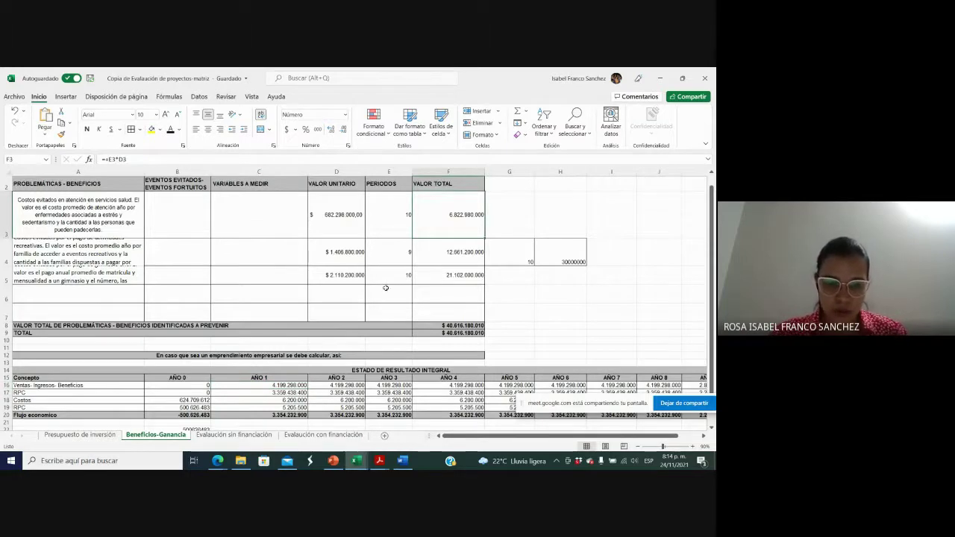
double_click(442, 225)
key(Return)
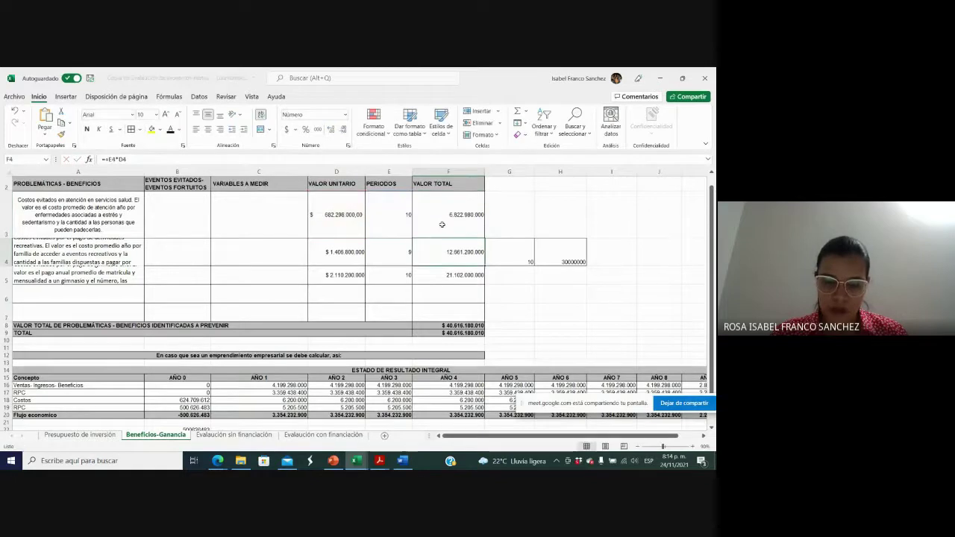
Step: Increase the height of the recreational activities and gym benefit rows so their full descriptions can be read
click(352, 221)
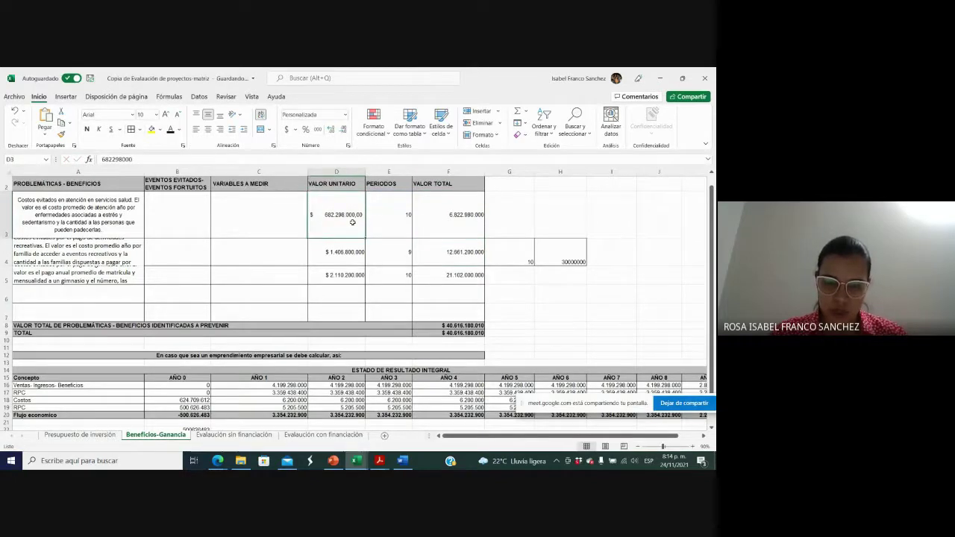
click(344, 253)
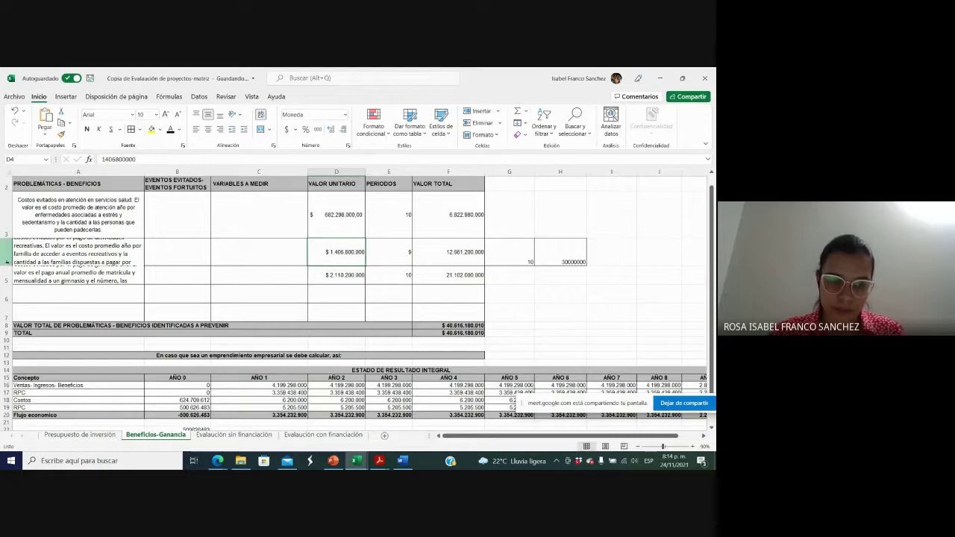
drag(9, 266, 9, 279)
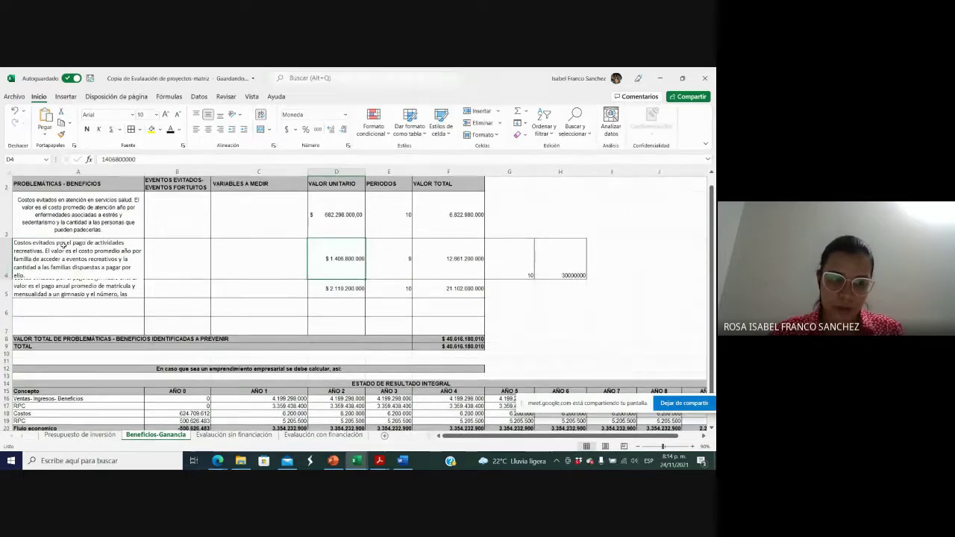
click(90, 267)
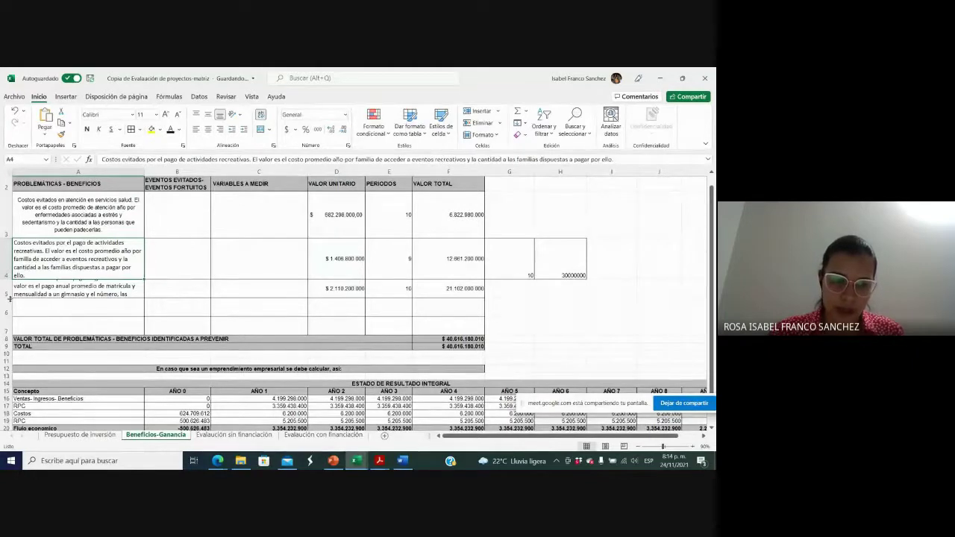
drag(9, 298, 9, 309)
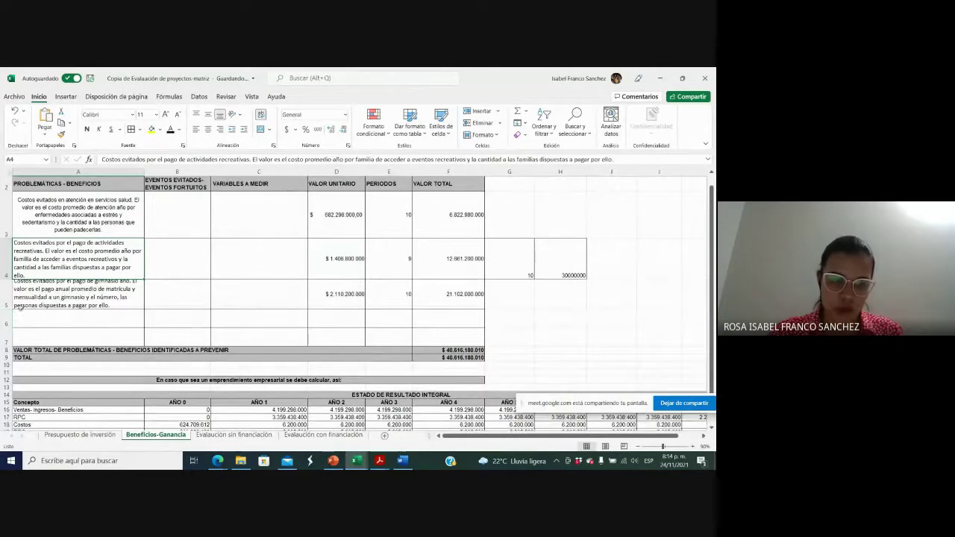
click(34, 296)
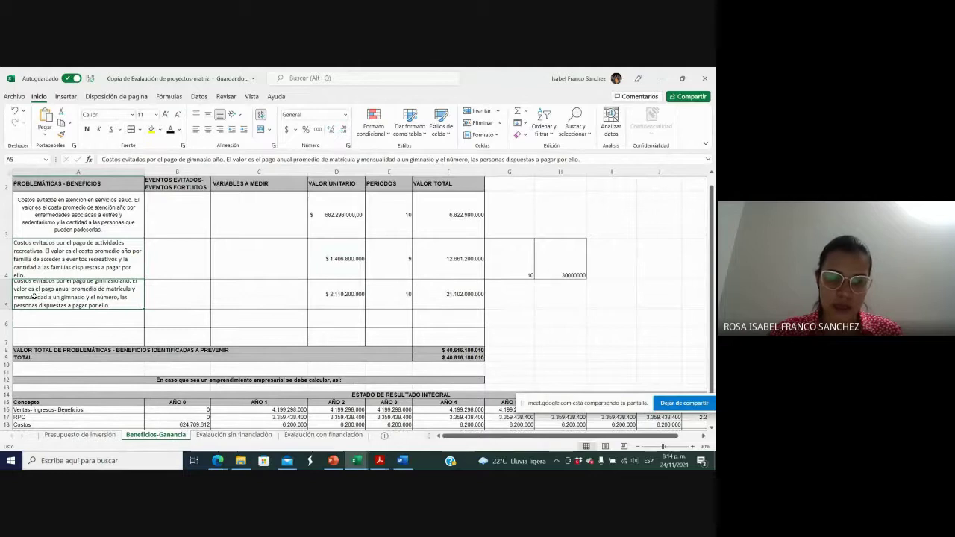
Step: Check the gym benefit's VALOR UNITARIO and inspect the Ventas-Ingresos-Beneficios formulas from AÑO 1 through AÑO 9
click(330, 275)
key(Down)
key(Down)
key(Down)
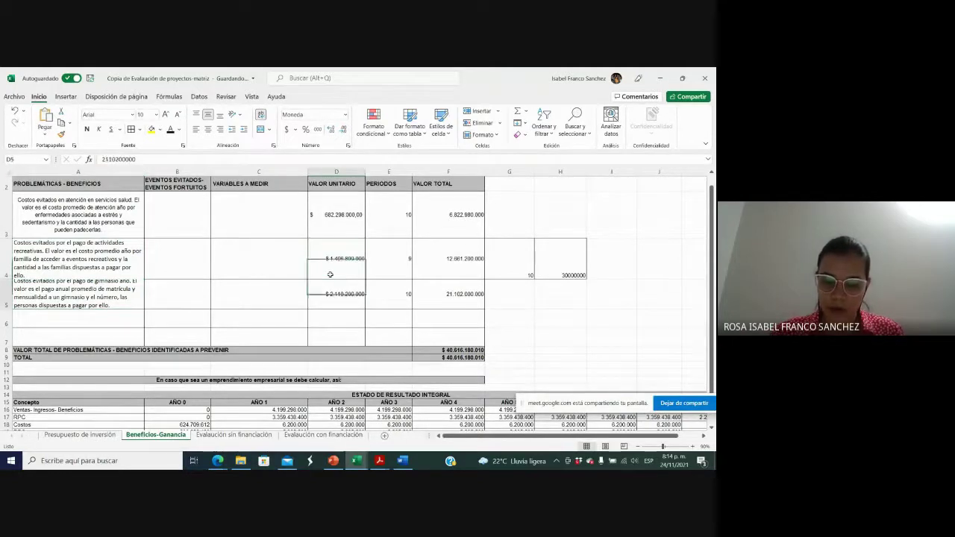
key(Down)
key(Down)
key(Down)
key(Down)
key(Down)
key(Down)
key(Down)
key(Down)
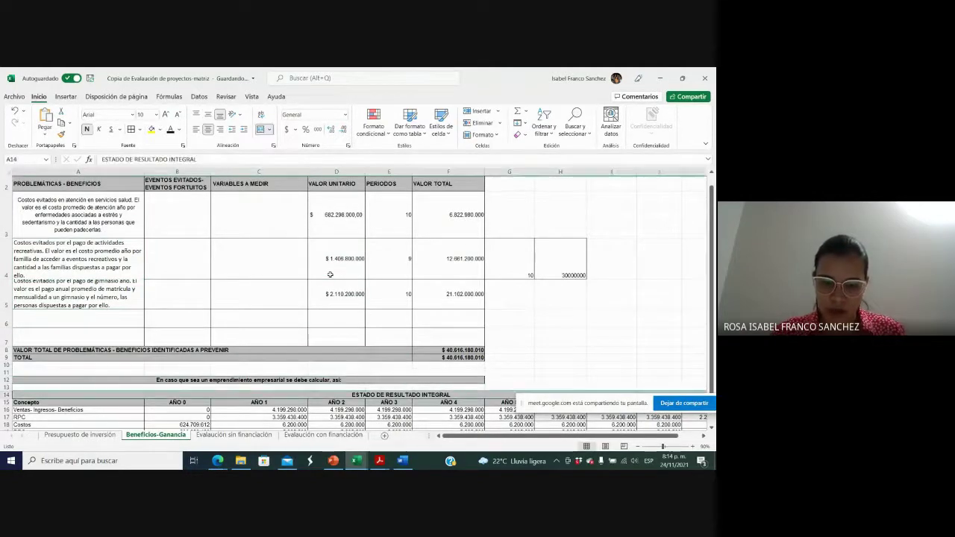
key(Down)
key(Down)
key(Down)
key(Down)
key(Down)
key(Down)
key(Down)
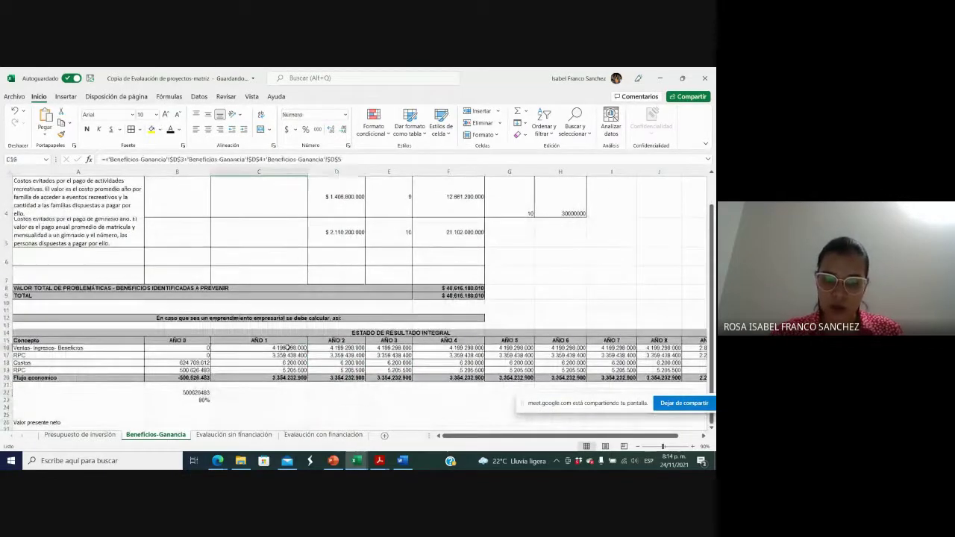
click(287, 347)
key(Right)
key(Right)
key(Right)
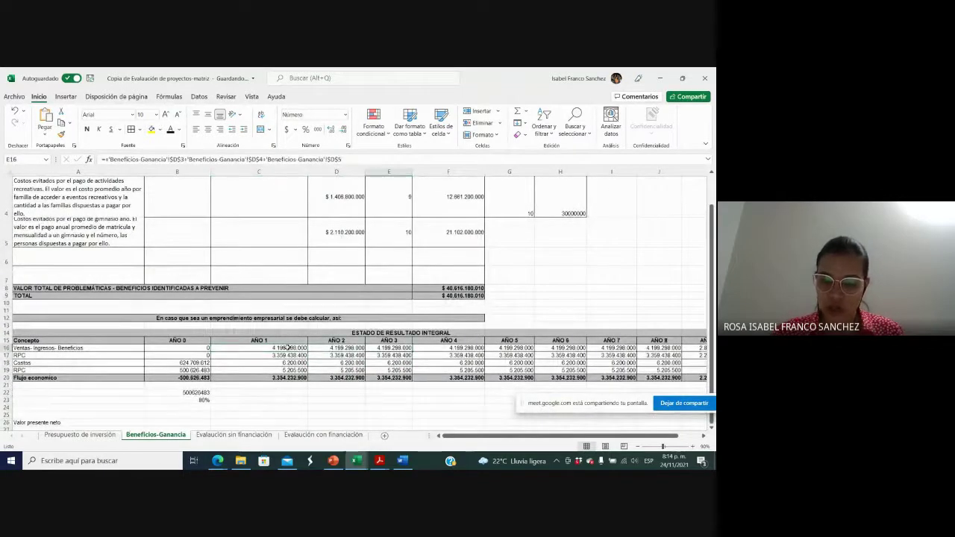
key(Right)
key(Right)
key(Right)
key(Right)
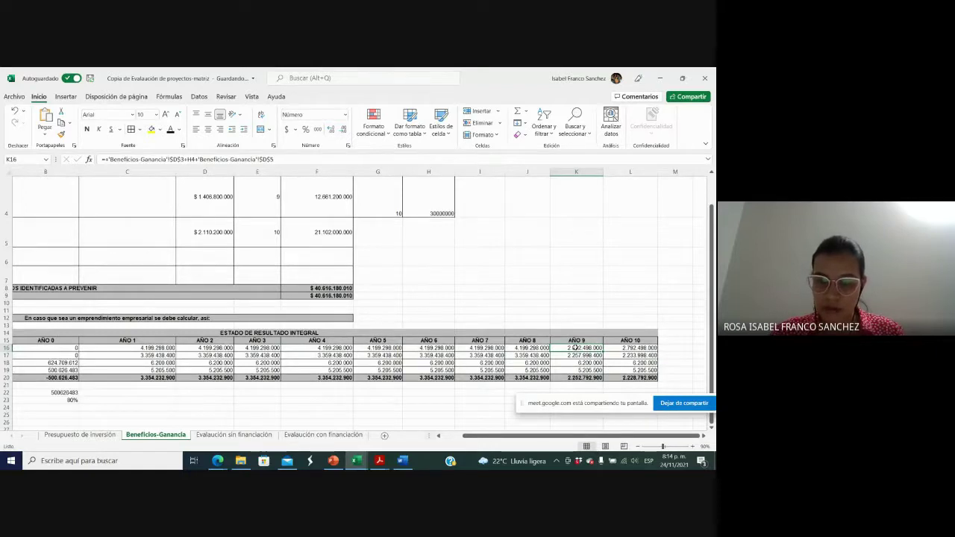
mouse_move(712, 288)
mouse_down()
mouse_move(713, 270)
mouse_move(713, 282)
mouse_up()
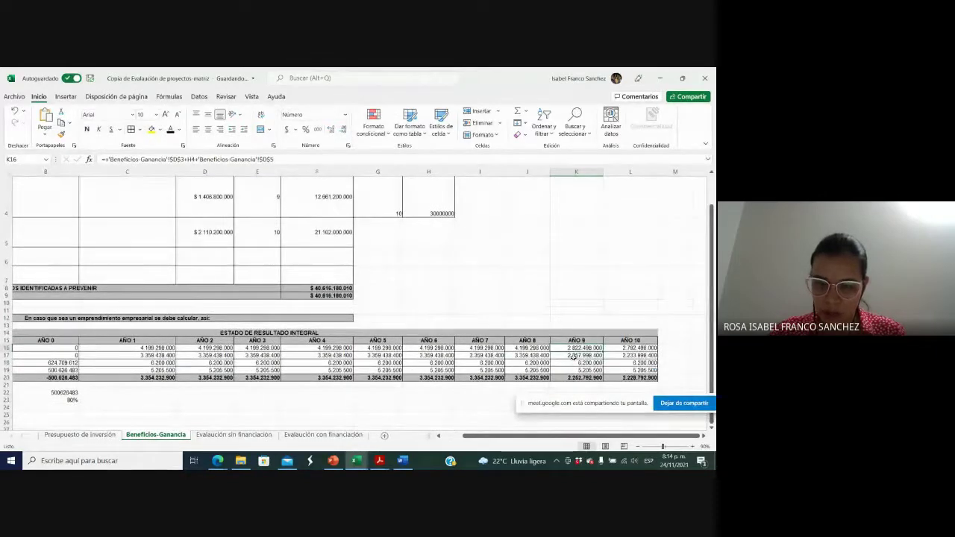
mouse_move(712, 300)
mouse_down()
mouse_move(711, 278)
mouse_move(712, 289)
mouse_up()
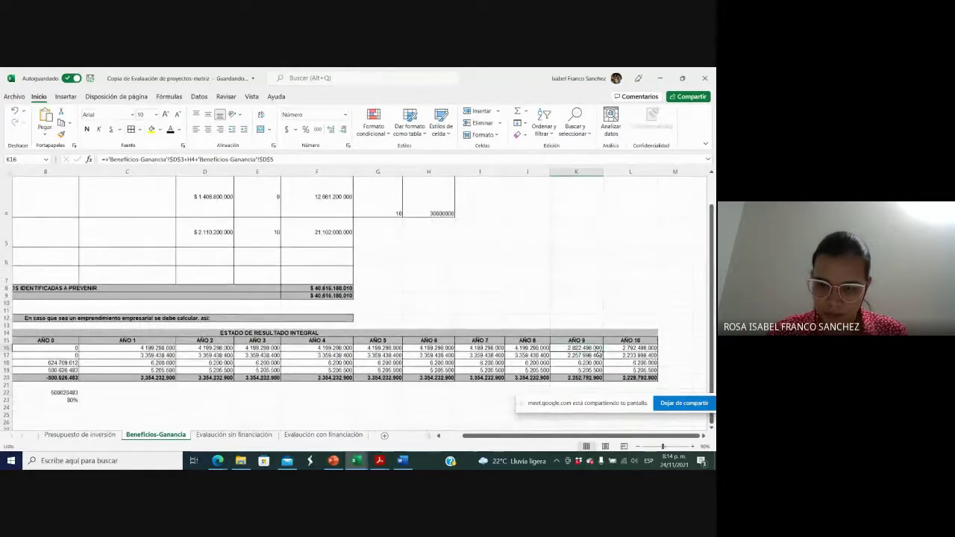
Step: In the AÑO 9 Ventas-Ingresos-Beneficios formula, replace the H4 reference with D4, the recreational activities unit value
click(587, 356)
double_click(588, 356)
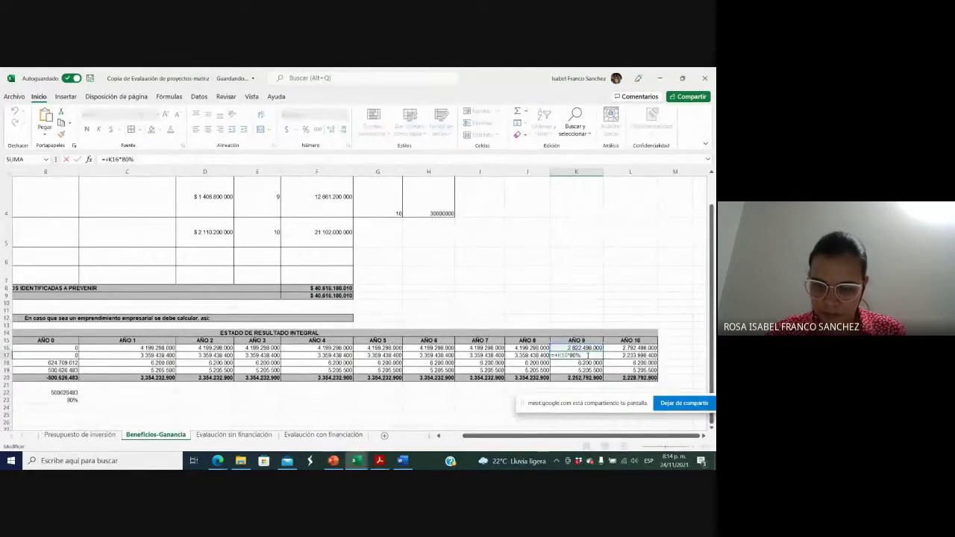
click(587, 349)
double_click(588, 348)
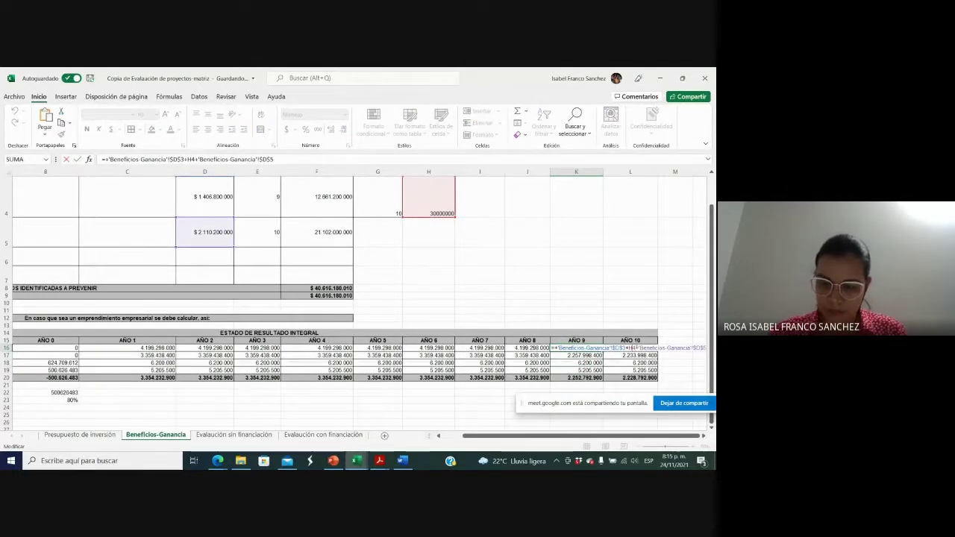
key(BackSpace)
key(BackSpace)
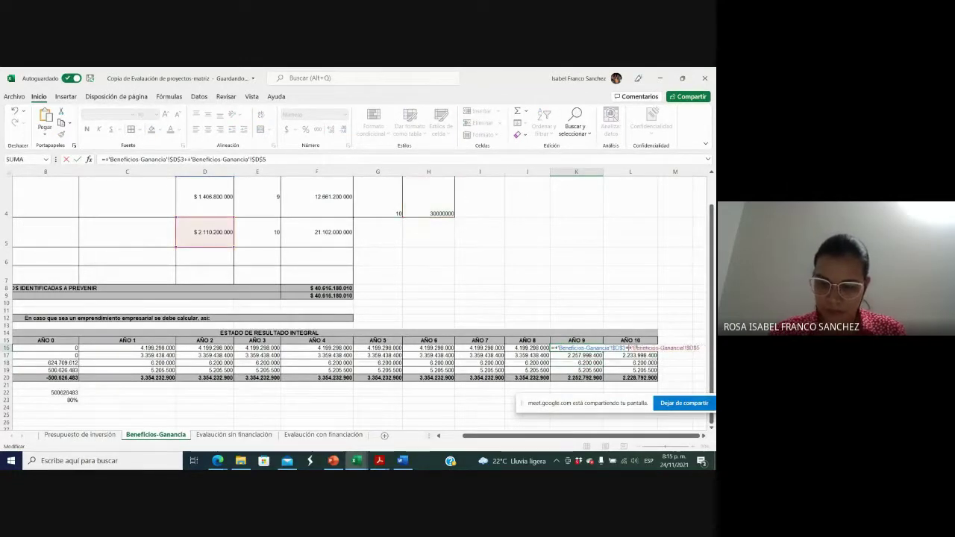
click(221, 203)
key(Return)
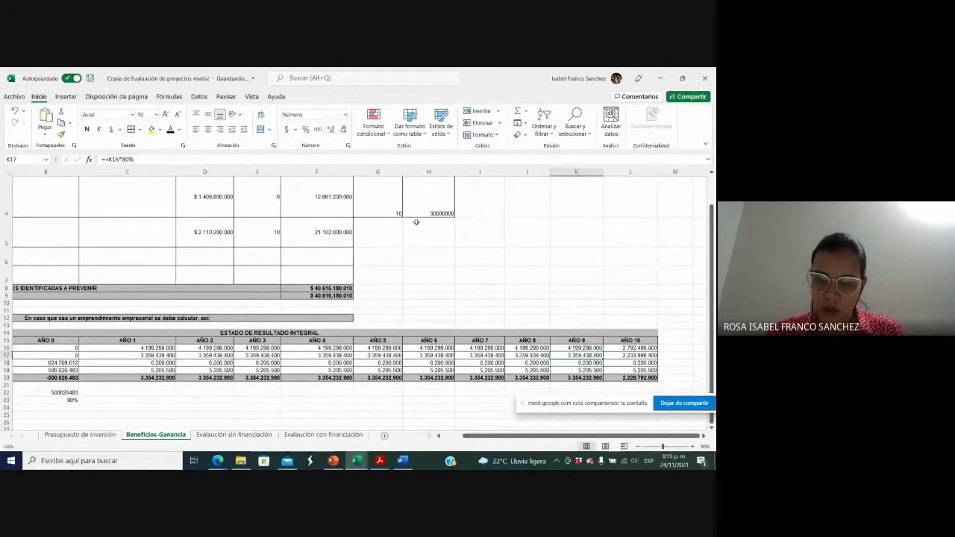
Step: Switch to mgaparque.pdf in Acrobat Reader and check the period 10 Flujo Neto in the Flujo Económico table
drag(387, 195, 410, 199)
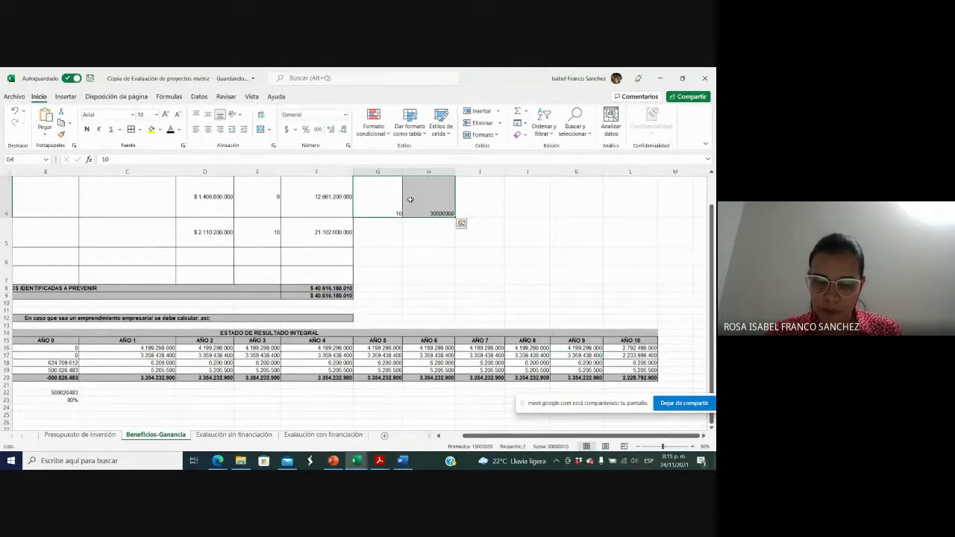
click(380, 461)
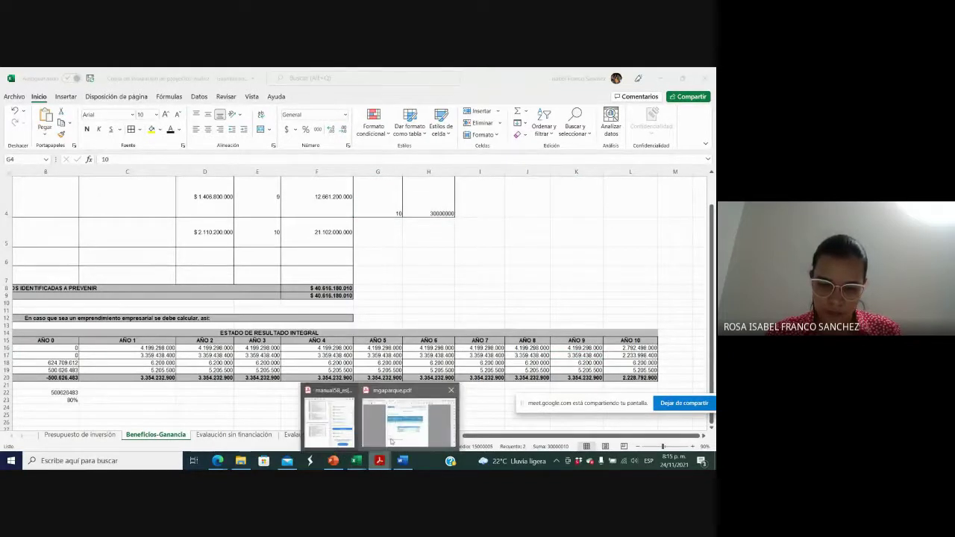
click(403, 422)
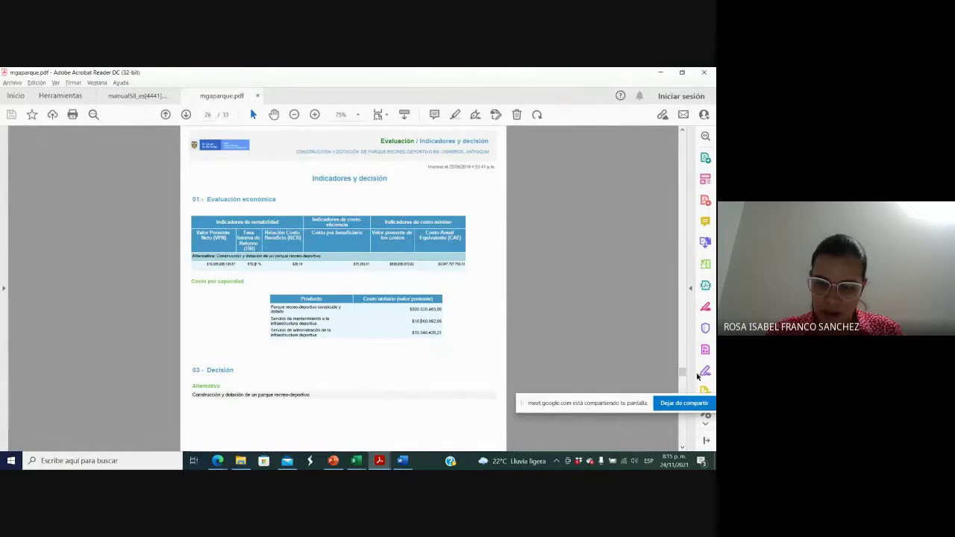
drag(683, 374, 683, 364)
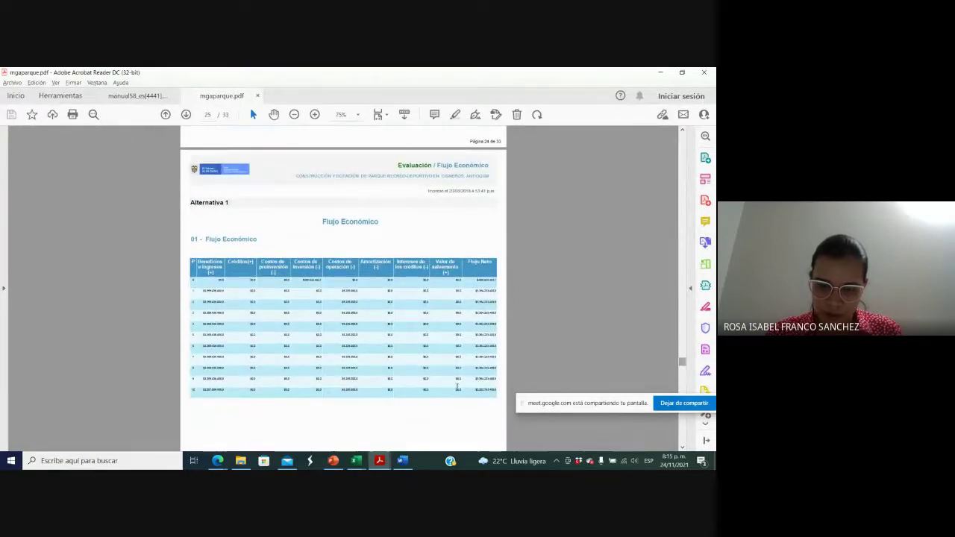
drag(492, 386, 498, 390)
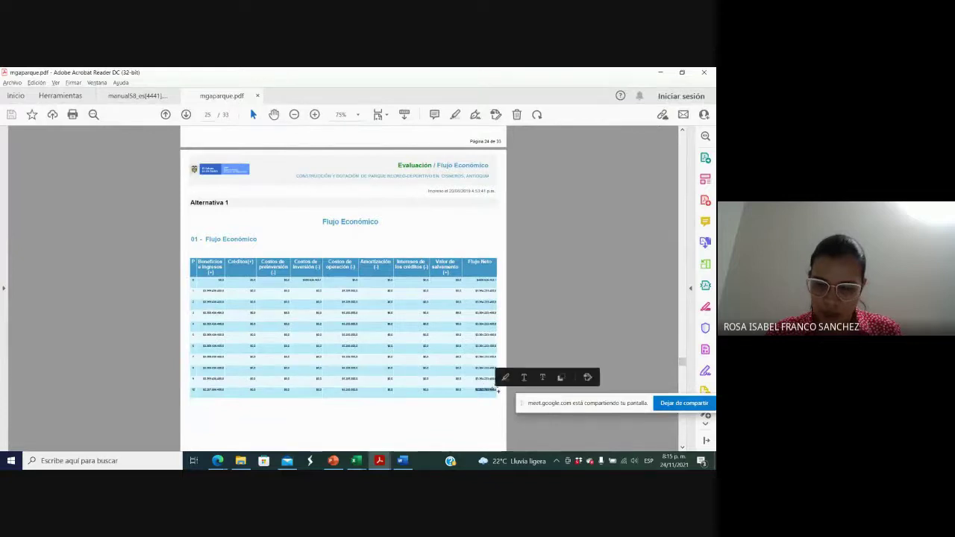
Step: Check the Periodo 10 Cantidad of the recreational activities benefit under Ingresos y beneficios and return to the Flujo Económico page
drag(682, 362, 682, 351)
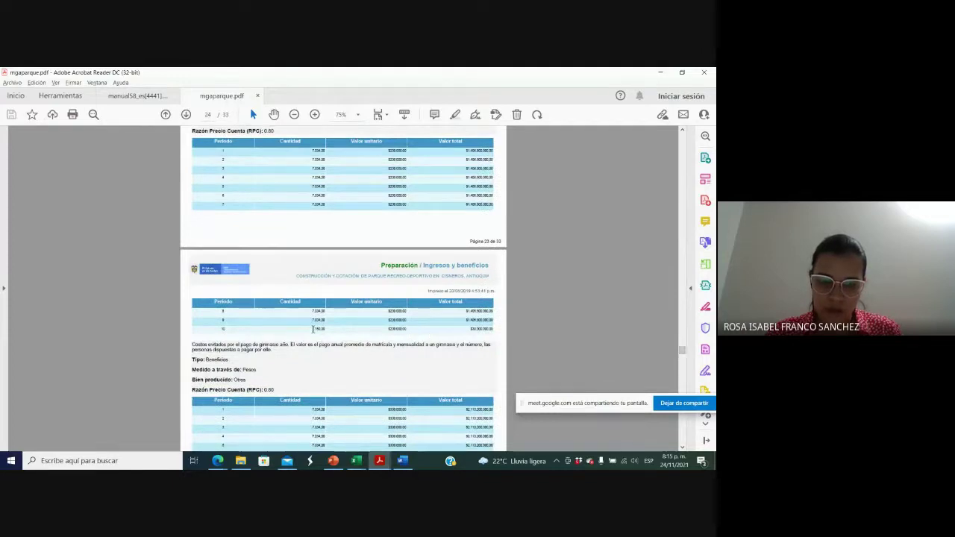
drag(313, 329, 326, 328)
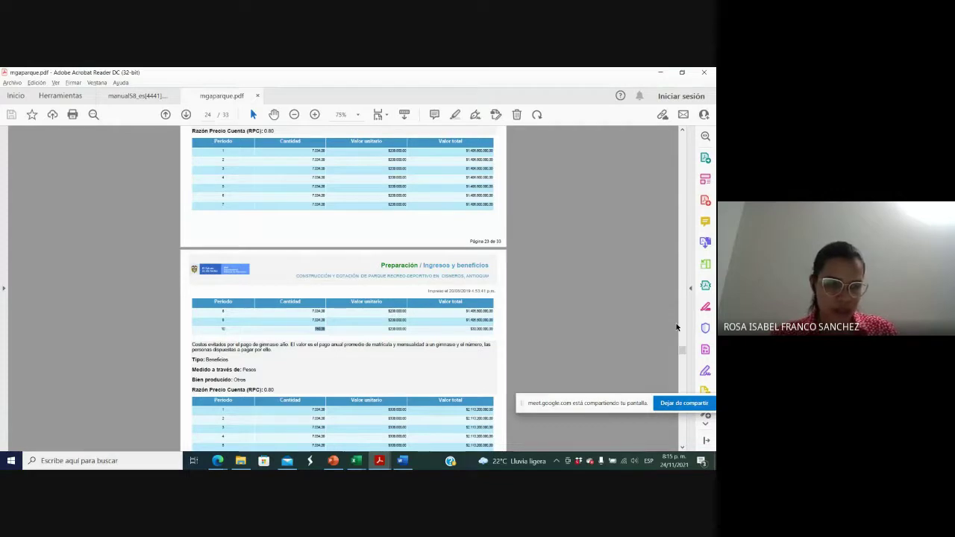
drag(681, 350, 684, 363)
Step: Switch back to Excel and inspect the 80% formulas of the benefits RPC row across the years
key(alt+Tab)
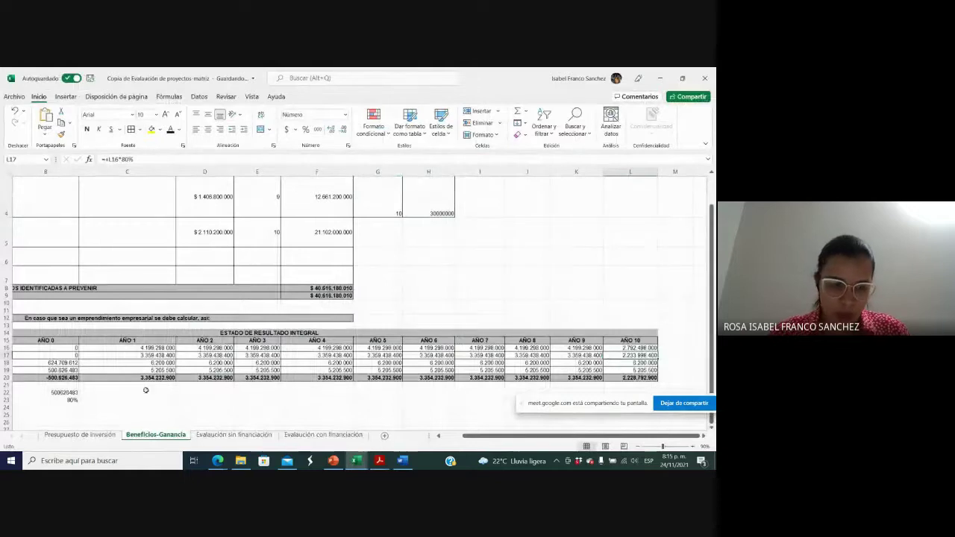
click(114, 356)
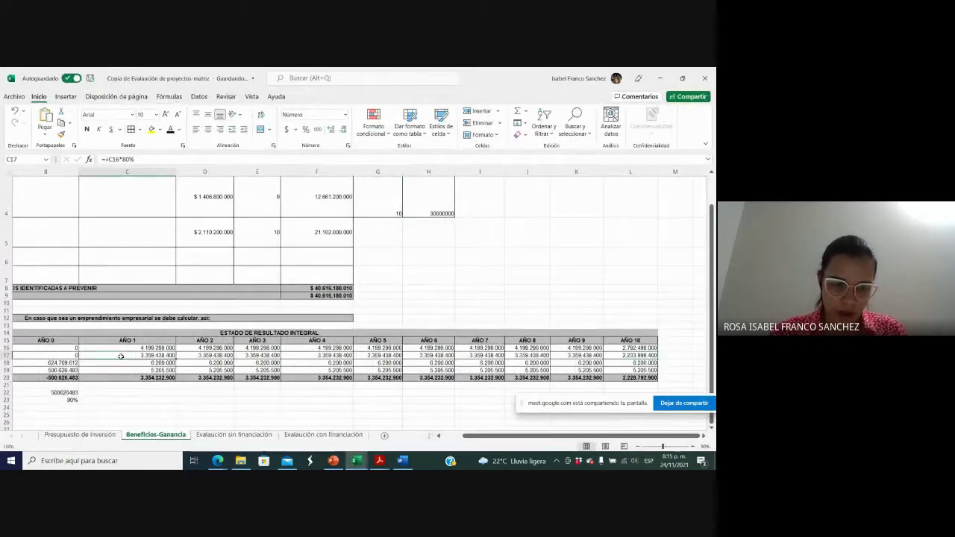
double_click(121, 356)
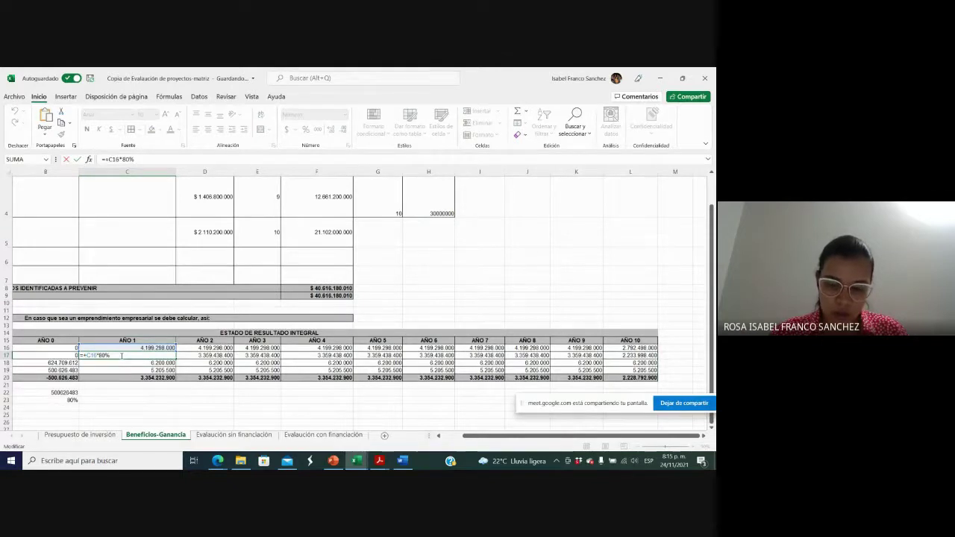
key(Return)
click(127, 356)
key(Right)
key(Right)
key(Right)
key(Right)
key(Right)
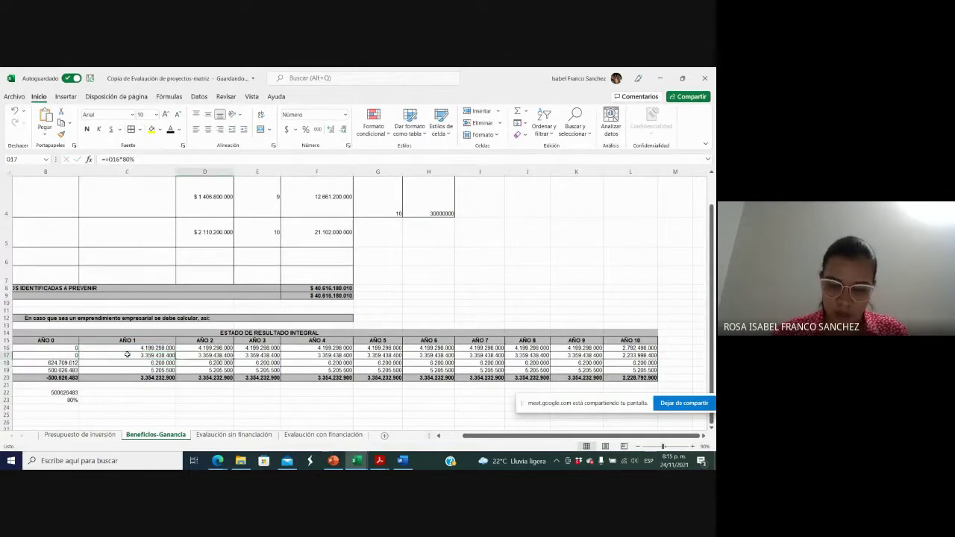
key(Left)
key(Left)
key(Left)
key(Left)
key(Left)
key(Left)
key(Left)
key(Left)
key(Left)
key(Left)
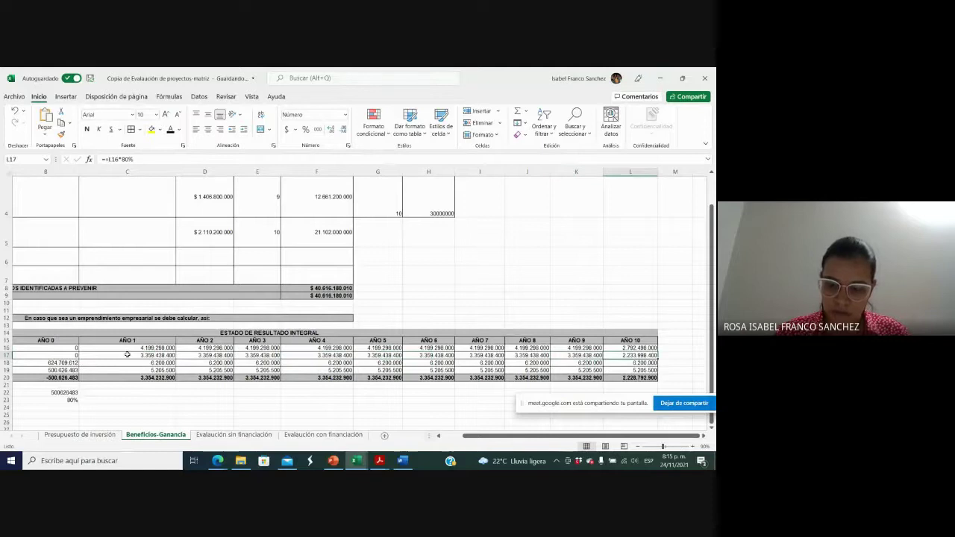
key(Right)
key(Right)
key(Right)
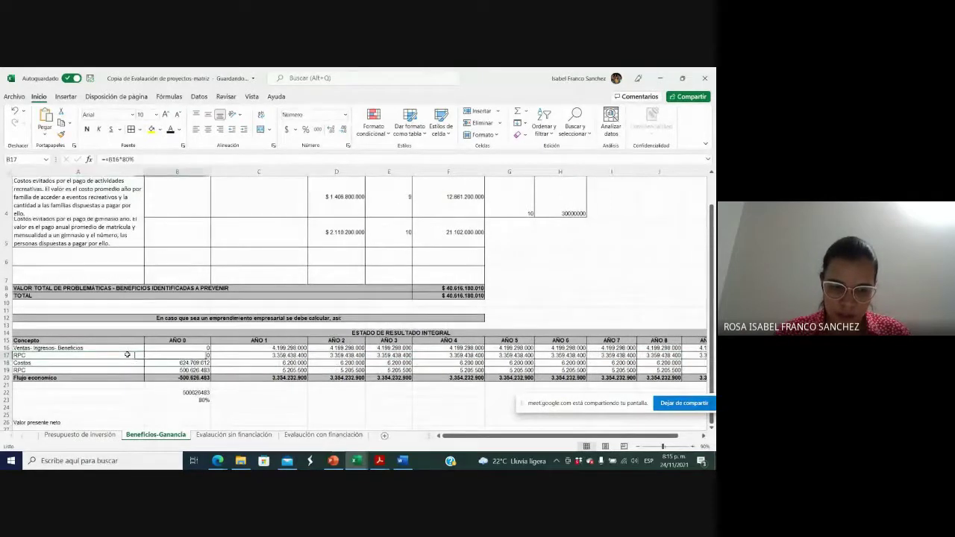
Step: Rename the RPC label below Ventas-Ingresos-Beneficios to "RPC- Beneficios" and fill its cell yellow
double_click(44, 356)
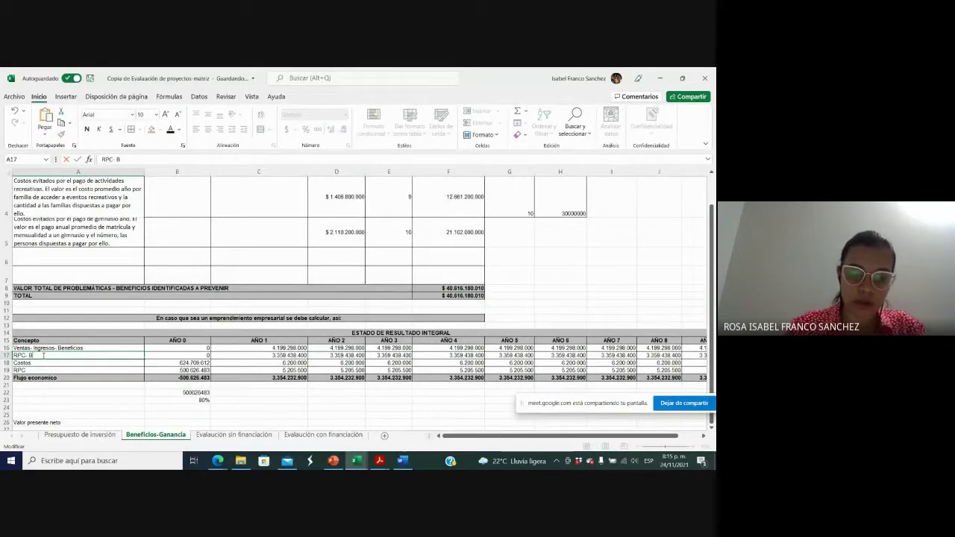
text(- Beneficios)
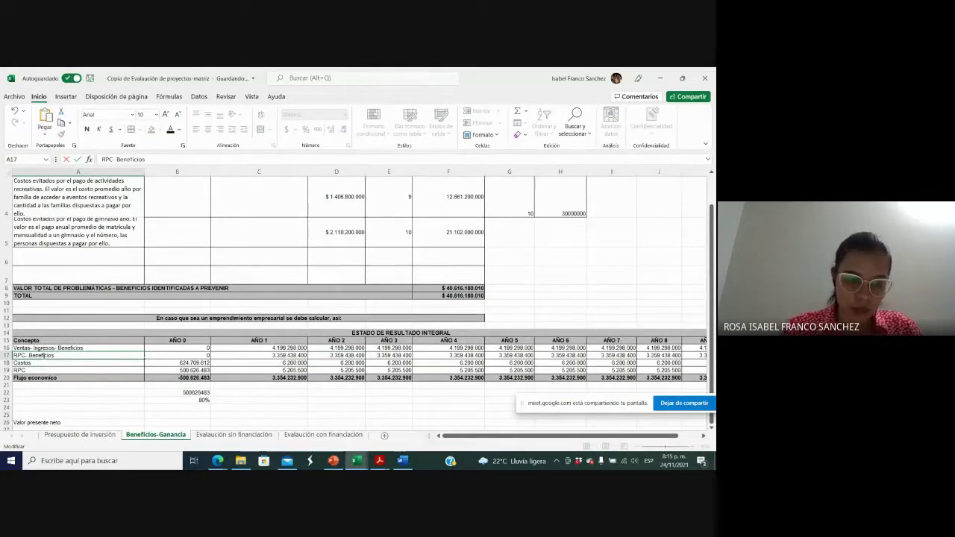
key(ctrl+Return)
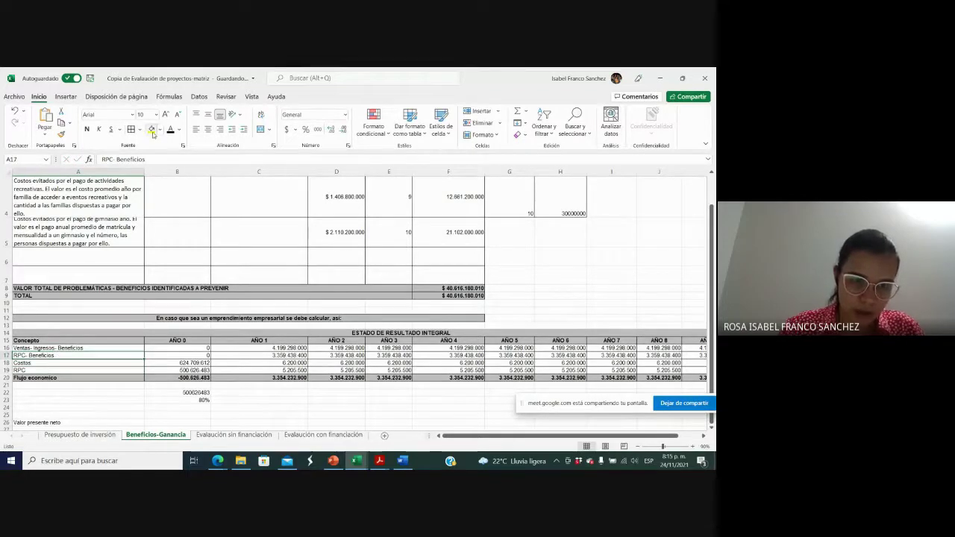
click(152, 130)
Step: Compare the Beneficios e ingresos column in mgaparque.pdf with the benefits RPC row in Excel
key(alt+Tab)
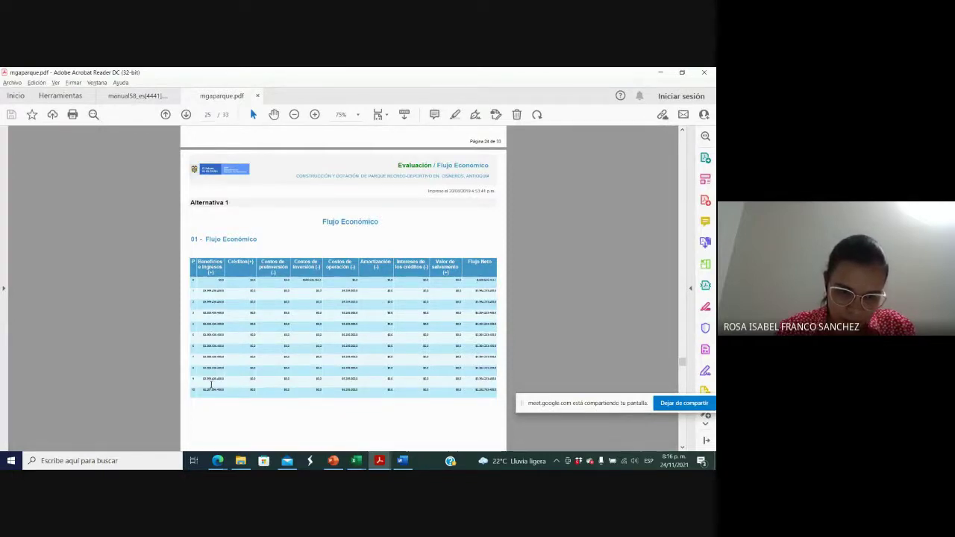
key(alt+Tab)
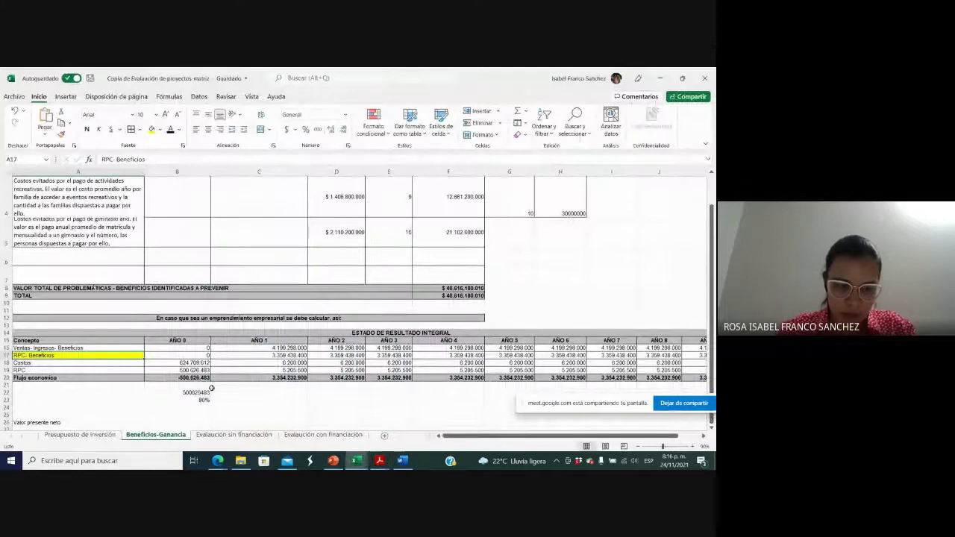
Step: Check the Año 0 Costos formula and compare it with the RPC factors on the INSUMOS CADENA VALOR sheet of CATÁLOGO DE PRODUCTOS
click(110, 363)
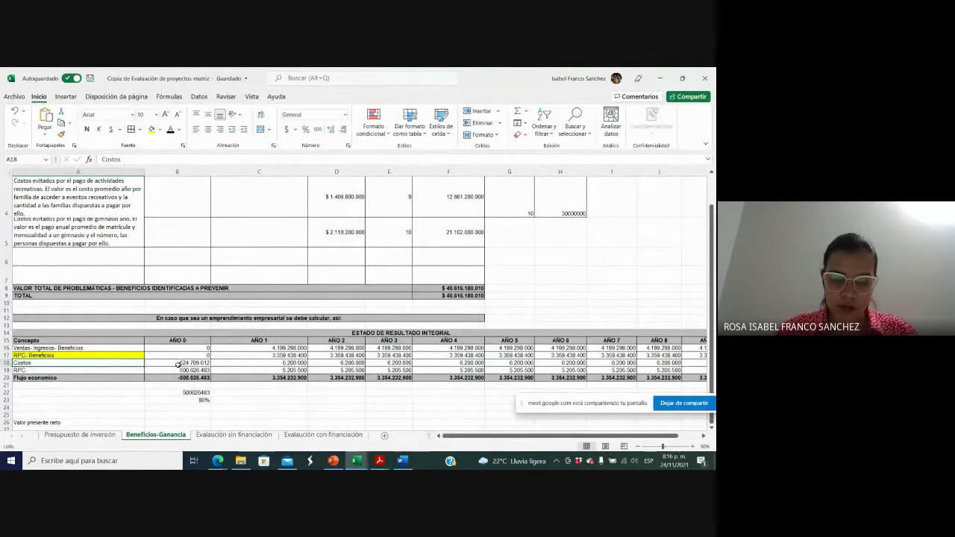
click(178, 364)
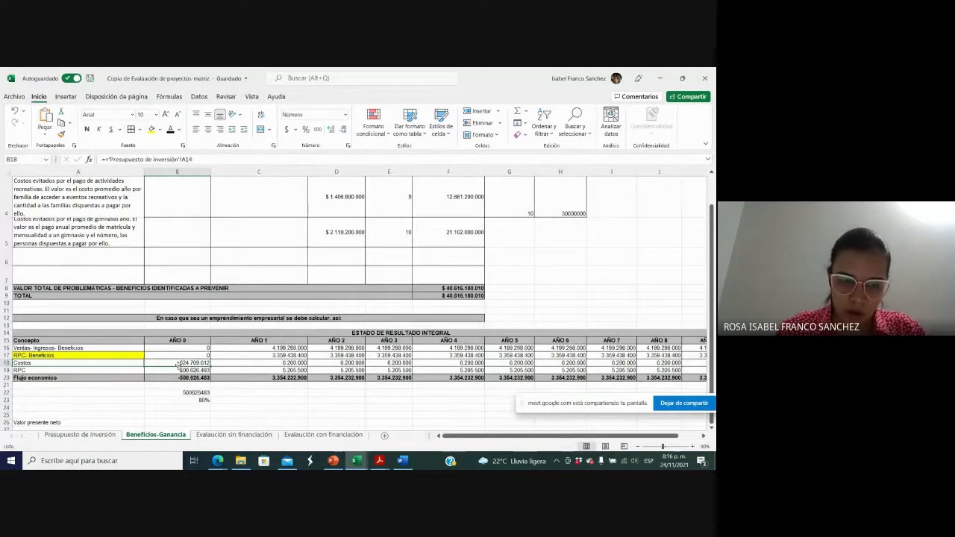
double_click(178, 364)
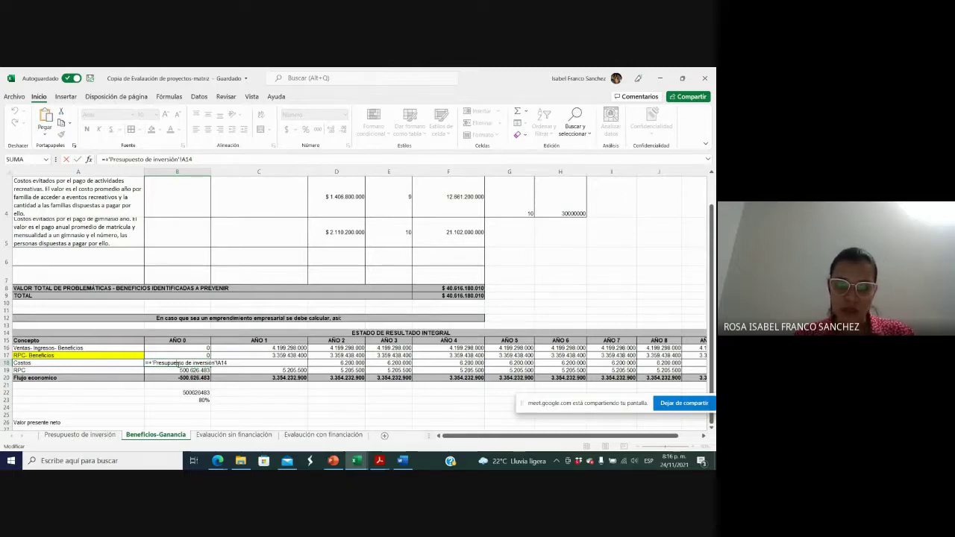
click(357, 461)
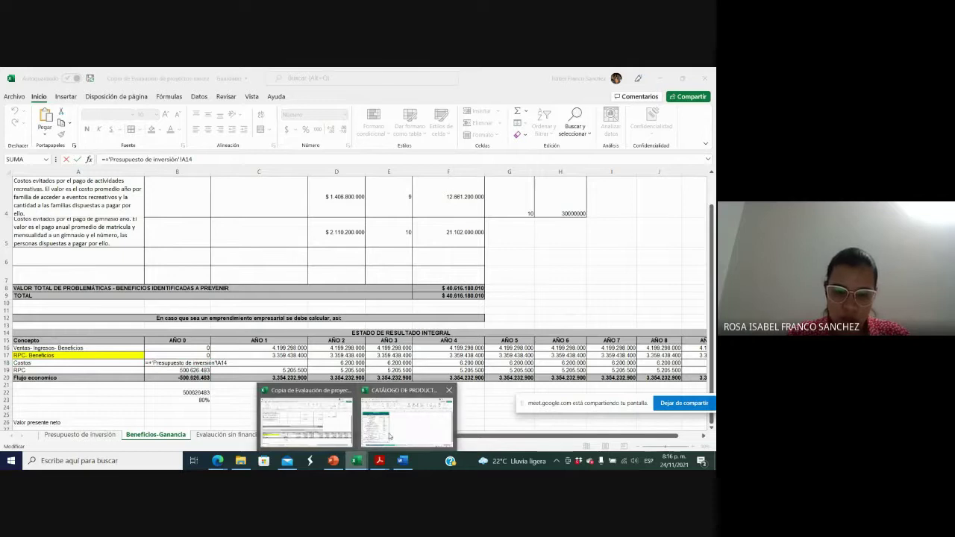
click(389, 436)
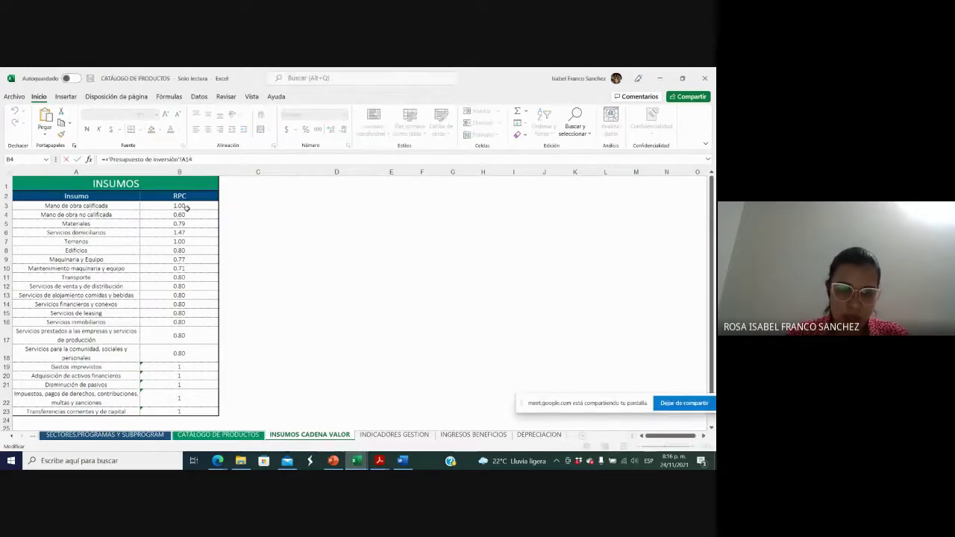
key(alt+Tab)
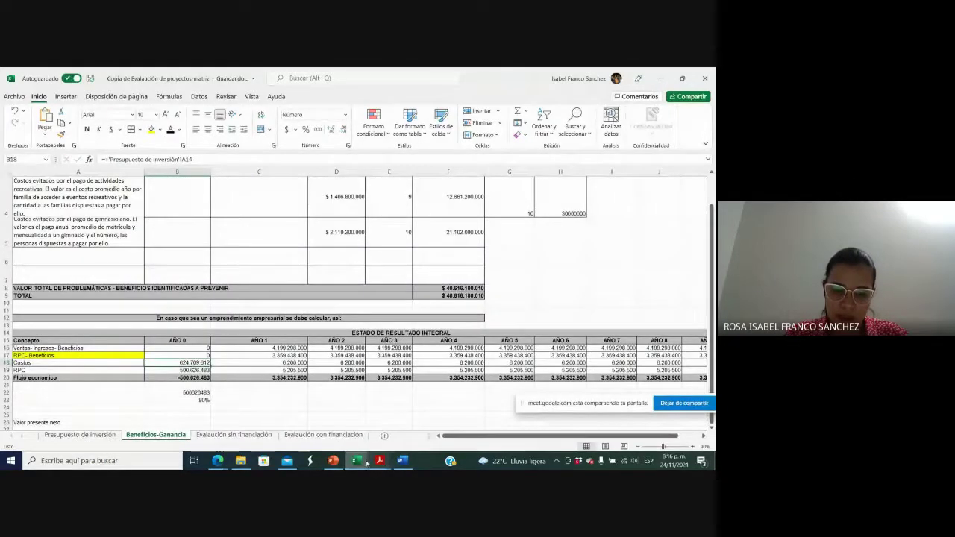
mouse_move(367, 463)
click(400, 424)
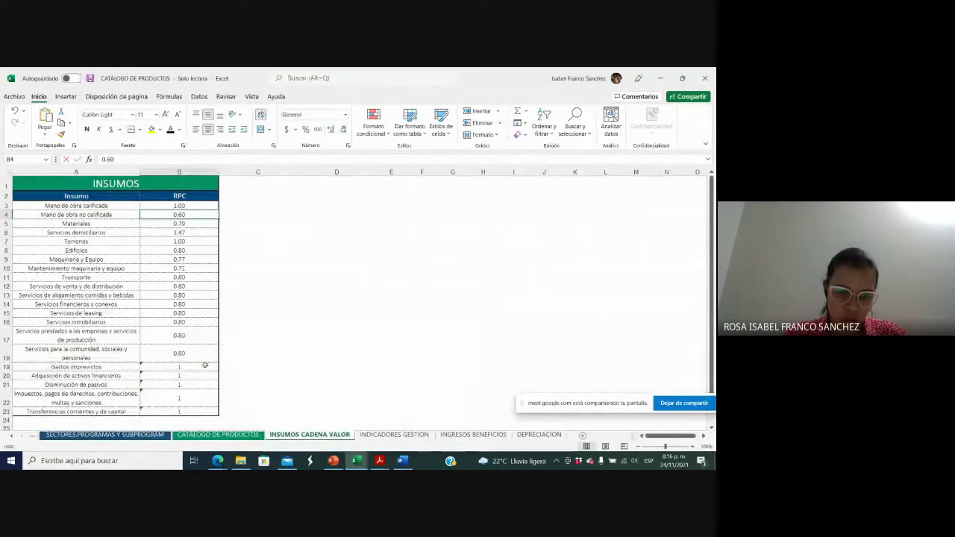
key(alt+Tab)
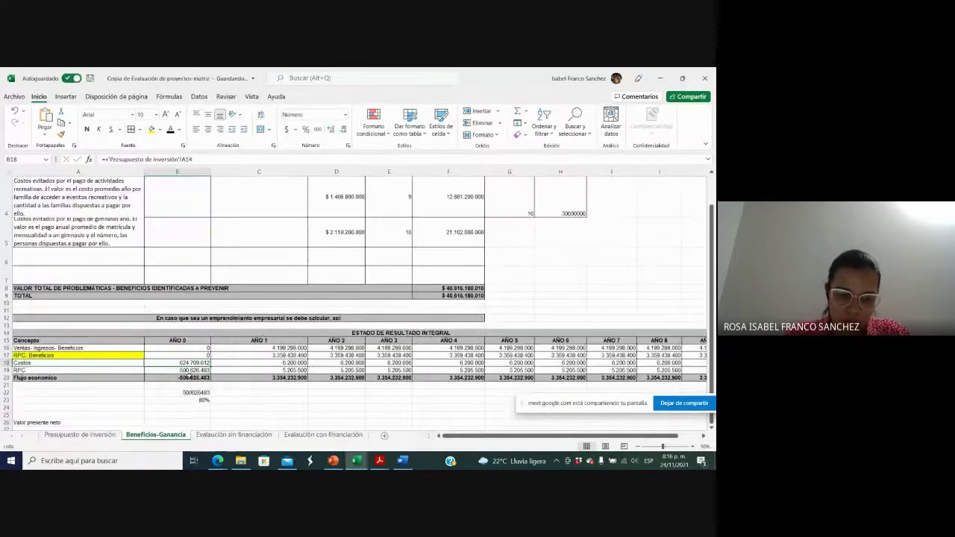
Step: Inspect the Costos row formulas from Año 0 through the following years
double_click(176, 362)
key(Return)
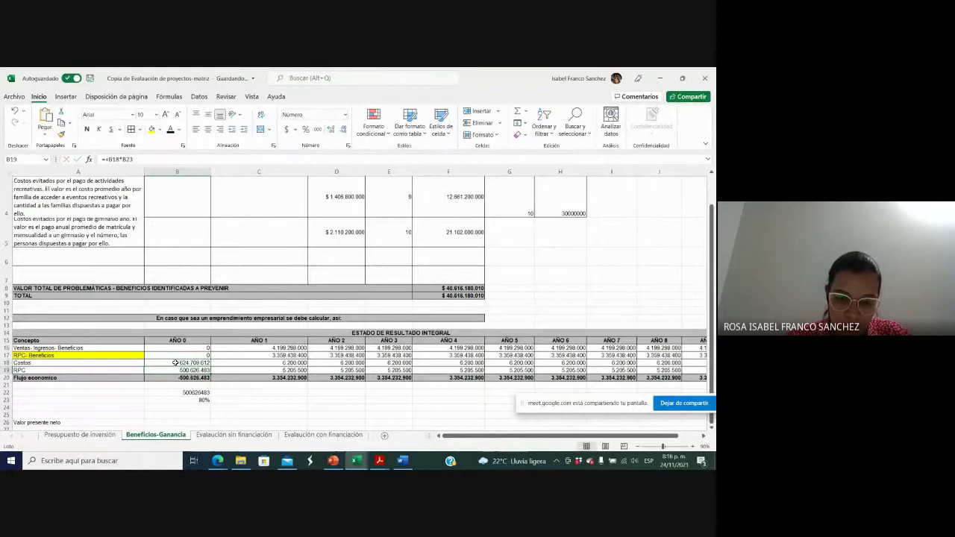
click(274, 363)
key(Right)
key(Right)
key(Right)
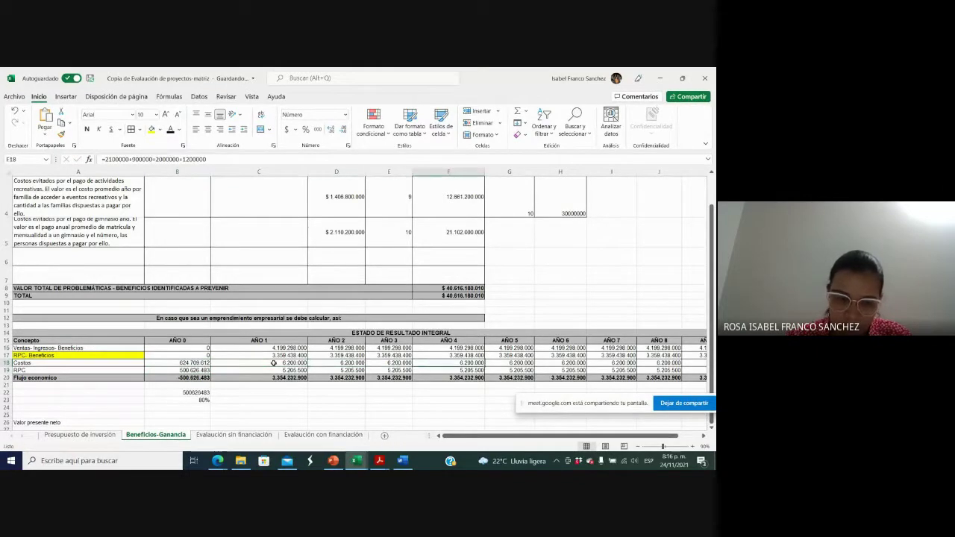
Step: Inspect the RPC row below Costos for Año 0 and Año 1, including the percentage cell it references
double_click(193, 369)
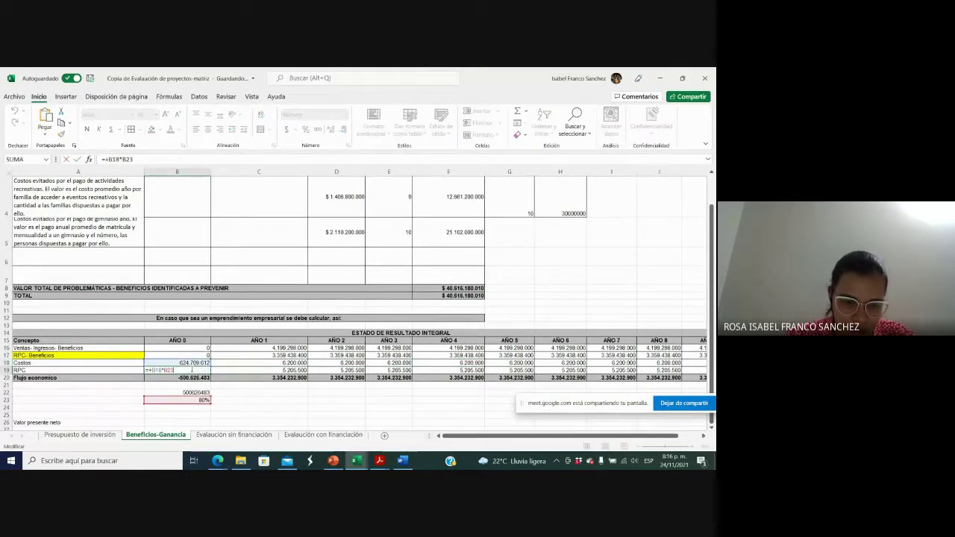
key(Return)
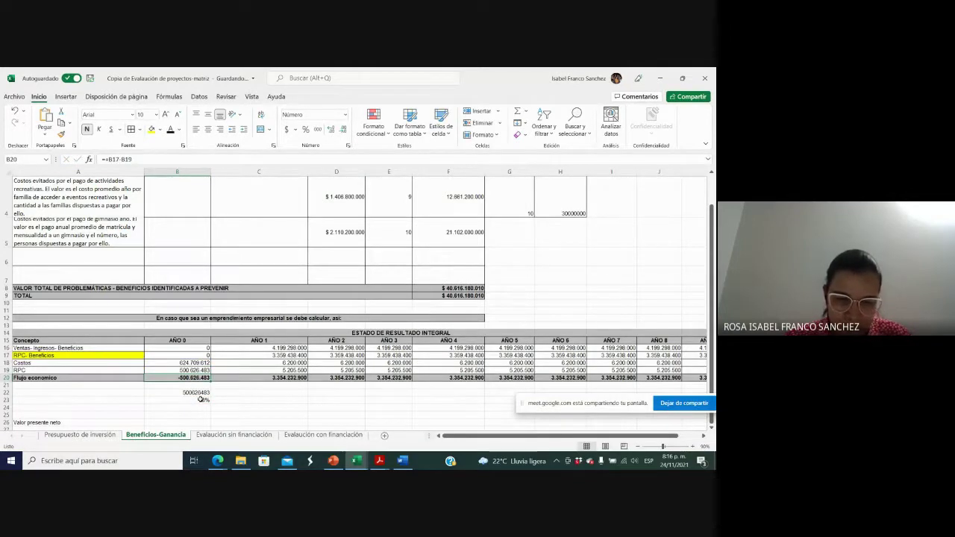
click(200, 399)
double_click(281, 370)
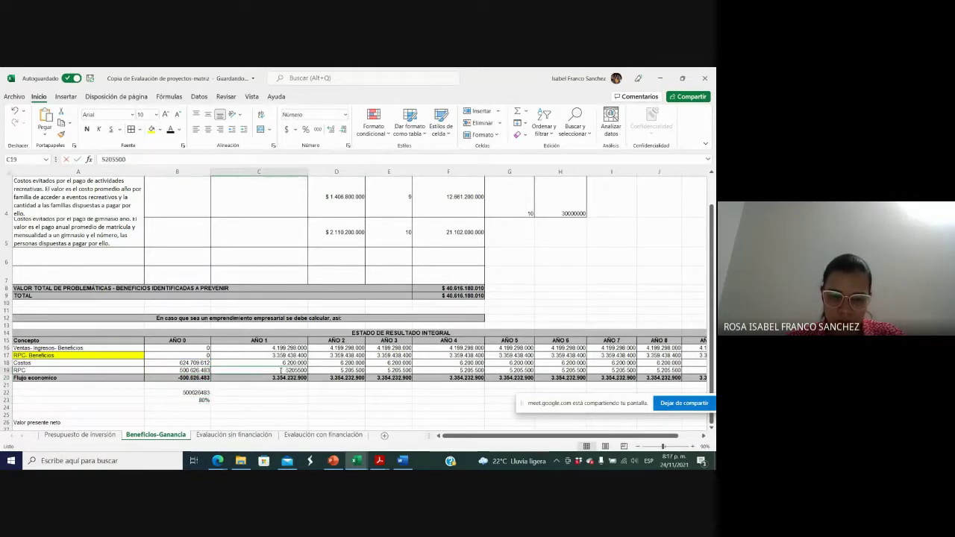
key(Escape)
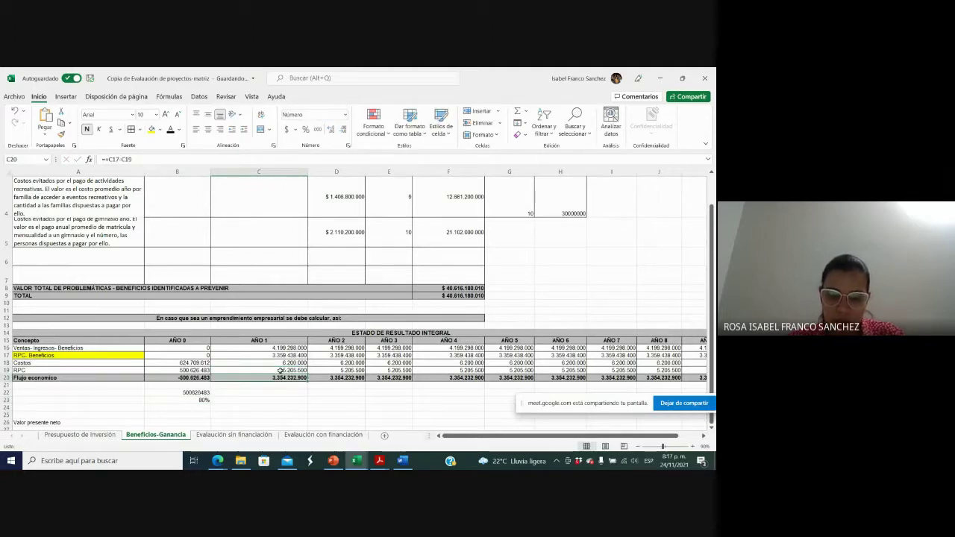
Step: Fill the RPC label below Costos with yellow and rename it "RPC - Costos"
click(88, 371)
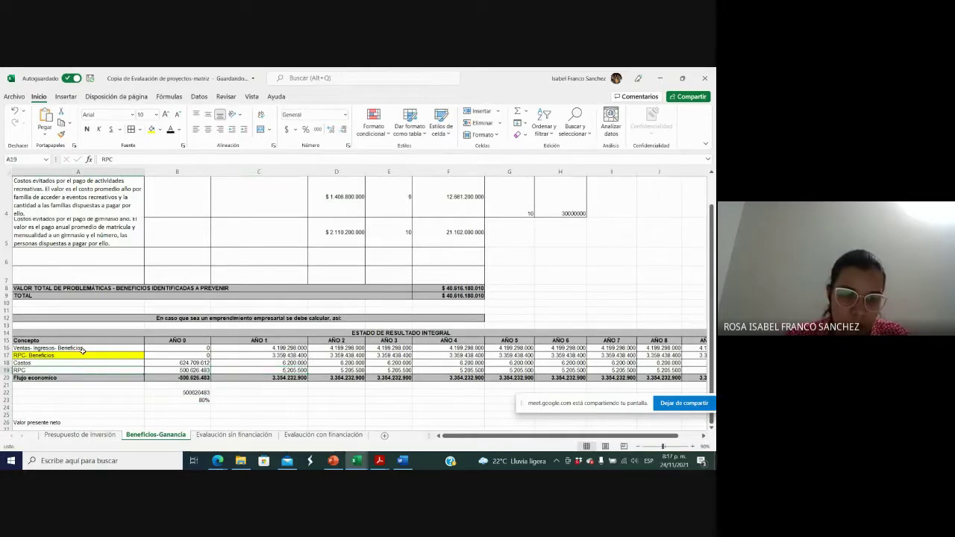
click(150, 129)
double_click(28, 369)
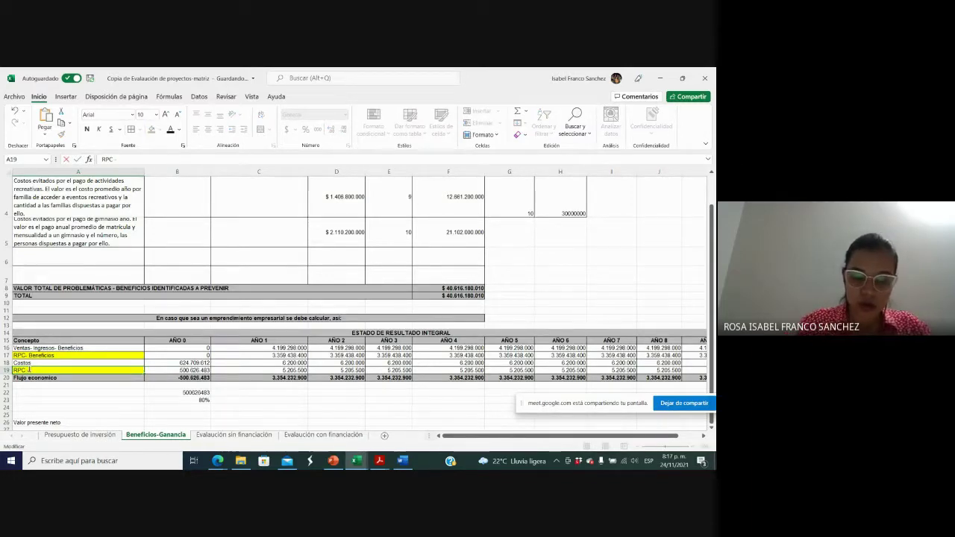
text(- Costos)
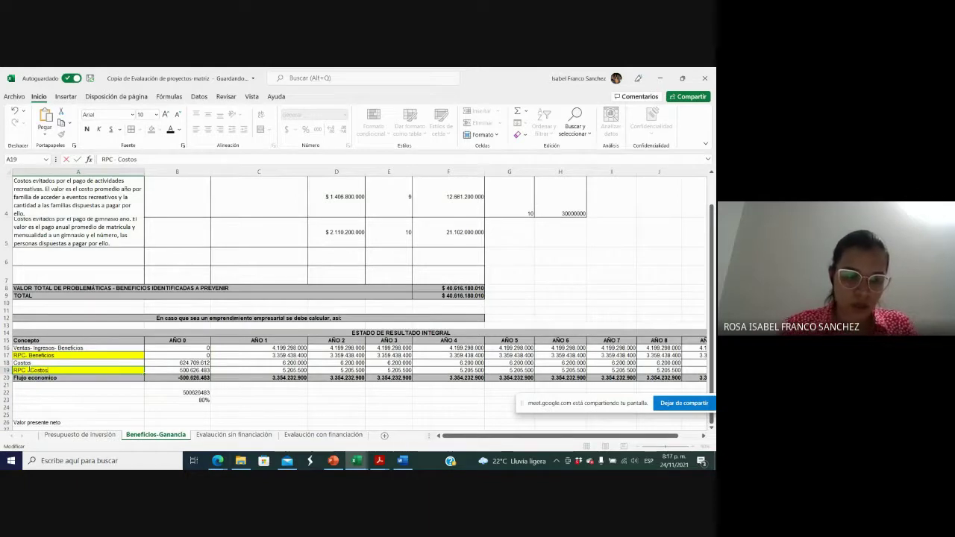
click(264, 394)
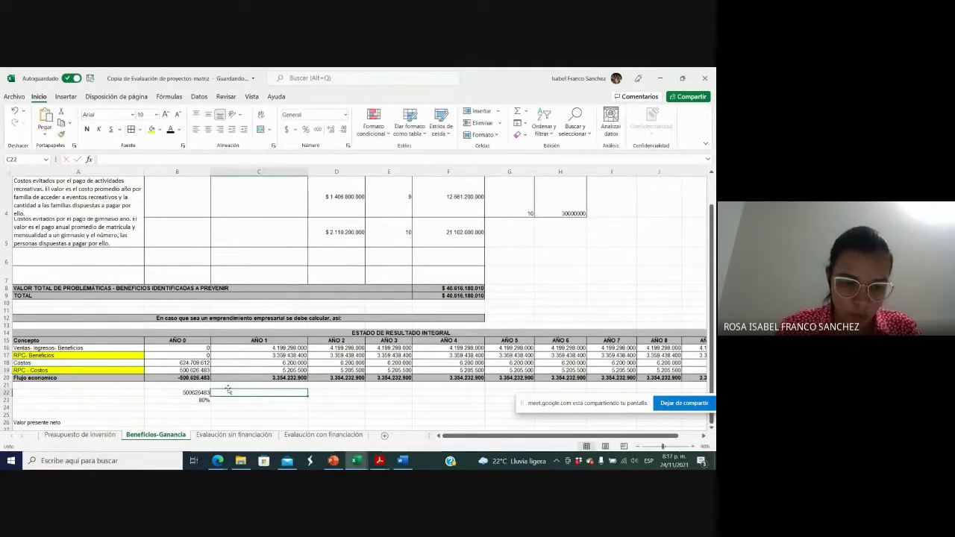
Step: Enter the Año 0 Flujo economico formula as benefits RPC minus costs RPC, =+B17-B19
click(198, 378)
text(=+)
click(198, 355)
text(-)
click(198, 371)
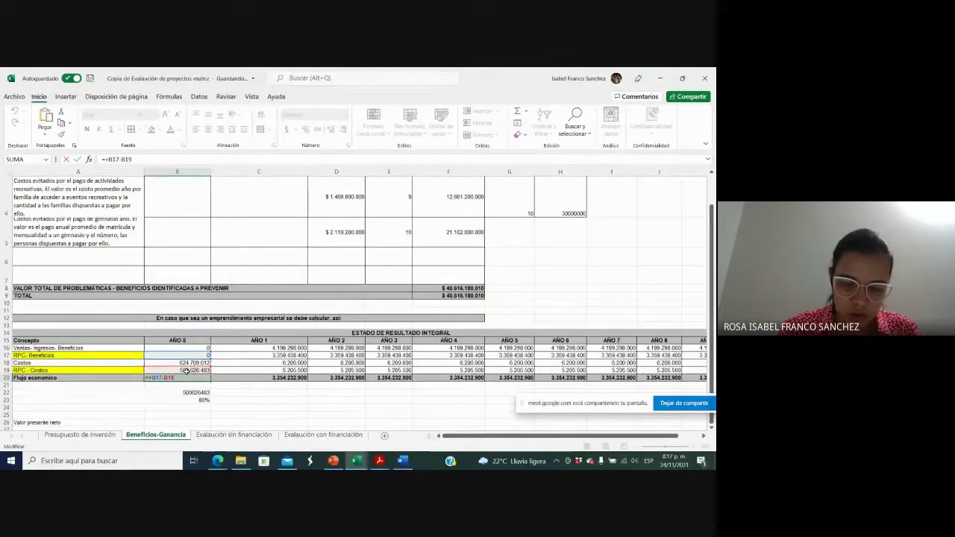
key(Return)
key(Up)
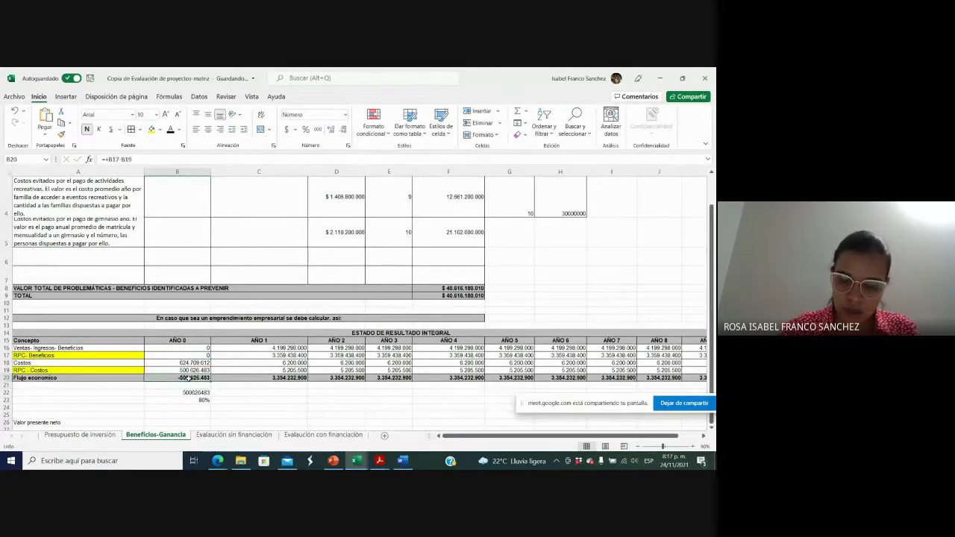
Step: Review the Flujo economico formulas across the remaining years and return to the row's label
key(Right)
key(Right)
key(Right)
key(Right)
key(Right)
key(Right)
key(Right)
key(Right)
key(Right)
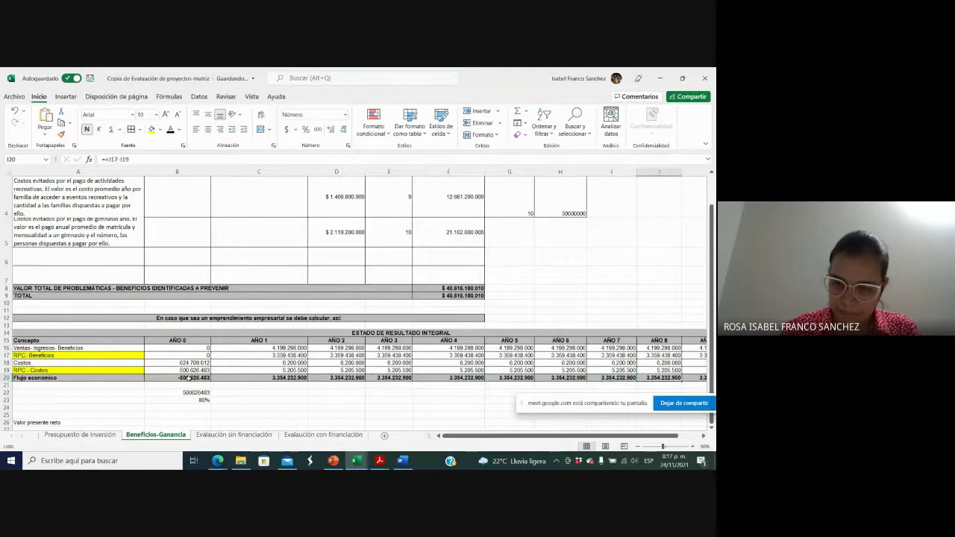
key(Left)
key(Left)
key(Left)
key(Left)
key(Left)
key(Left)
key(Left)
key(Left)
key(Left)
key(Left)
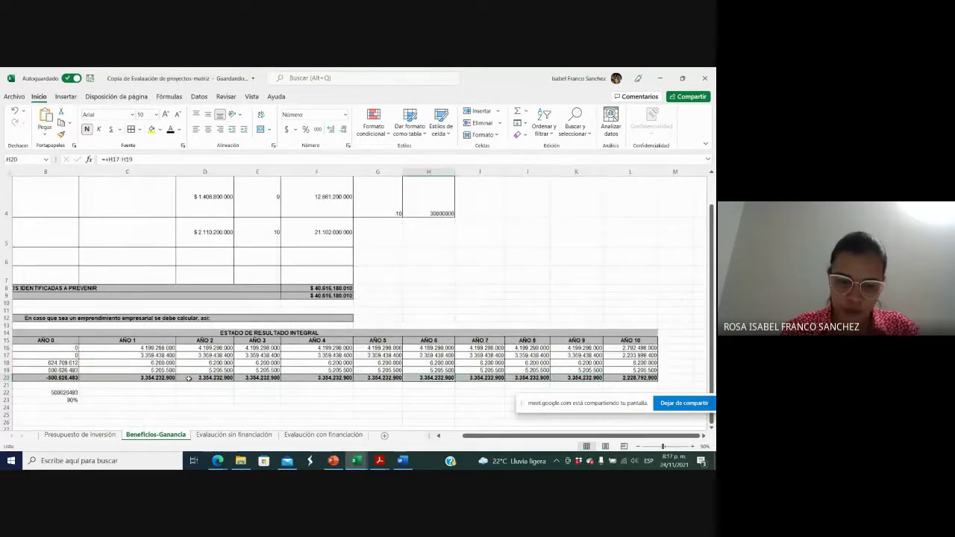
Step: Switch to the MGA Flujo económico page in the browser and examine the Costos de inversión row from Periodo 0
key(alt+Tab)
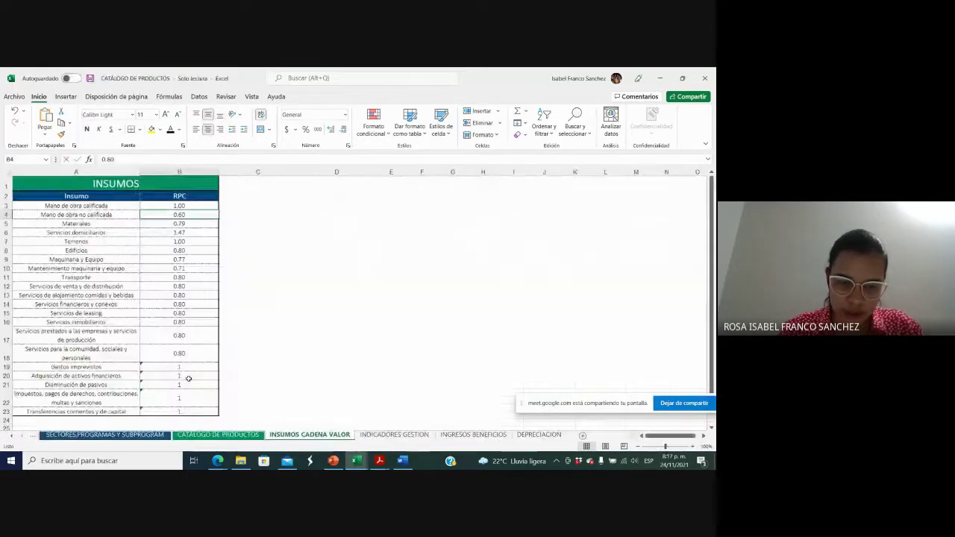
key(alt+Tab)
key(alt+Tab)
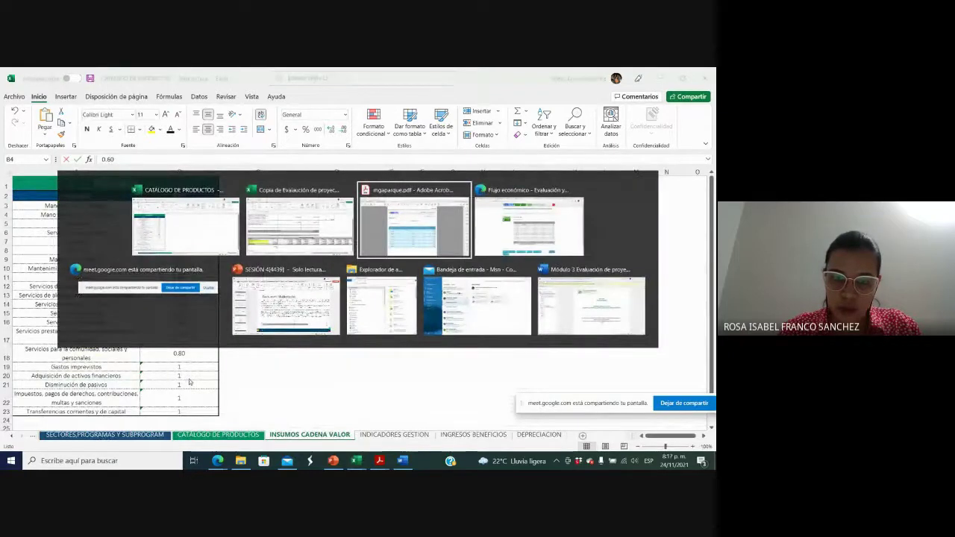
key(alt+Tab)
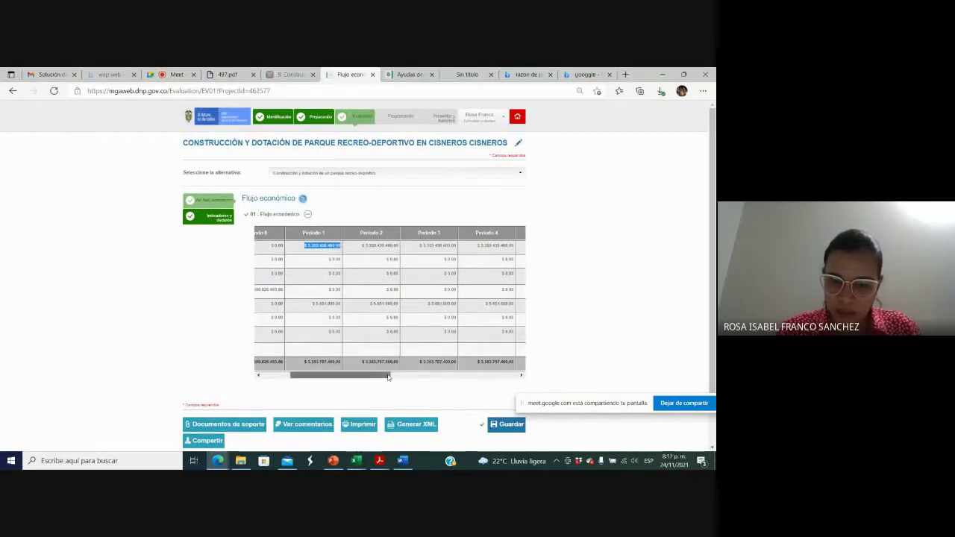
drag(365, 376, 337, 377)
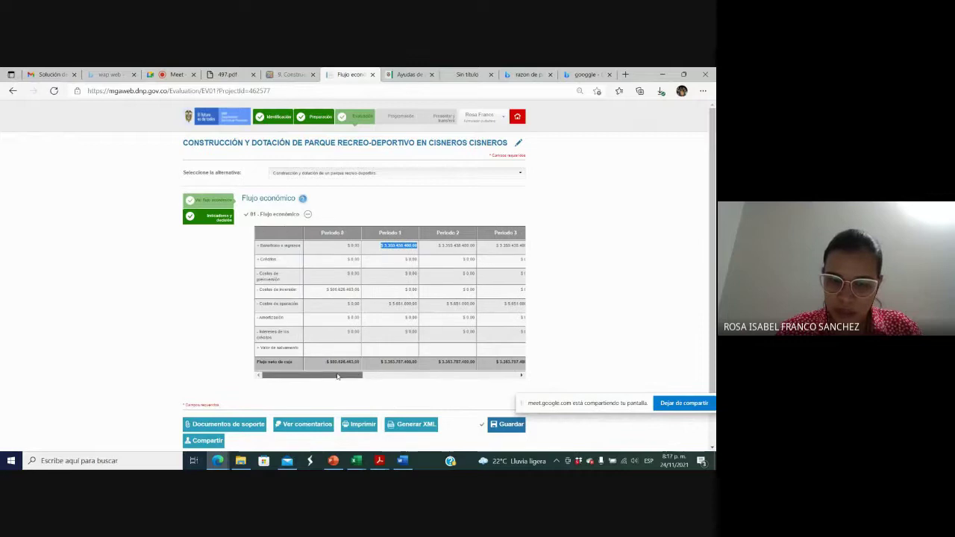
click(288, 291)
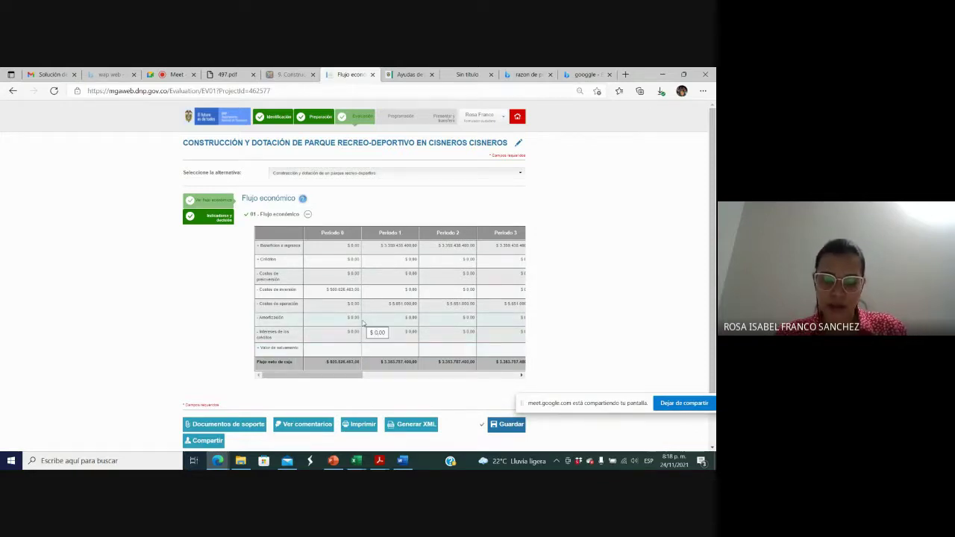
Step: Return to the Excel evaluation matrix and view the indicators without financing on the Evalaución sin financiación sheet
key(alt+Tab)
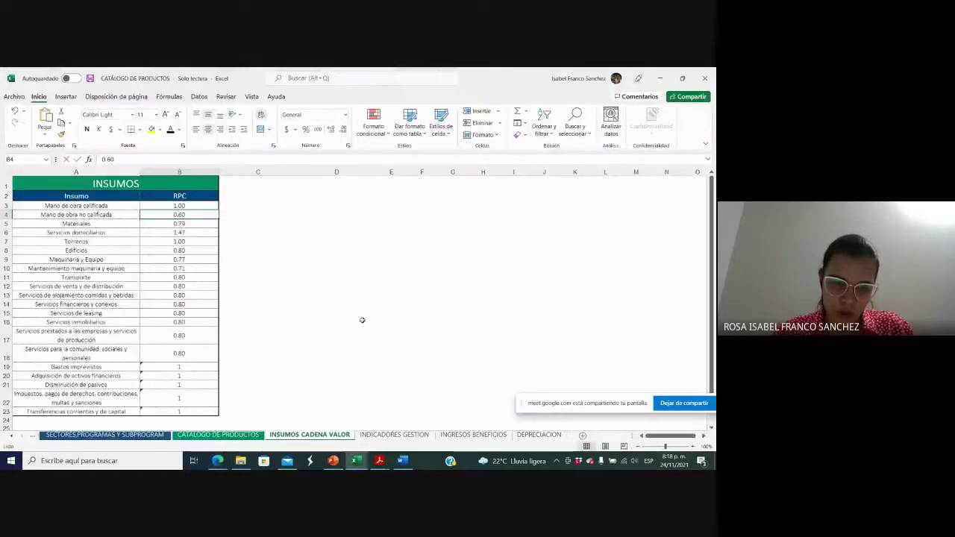
key(alt+Tab)
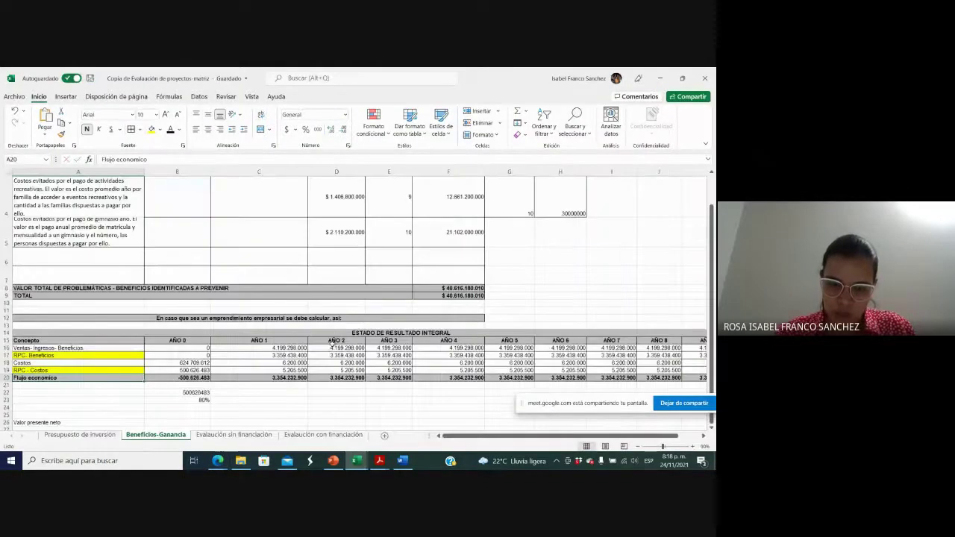
click(243, 435)
click(234, 358)
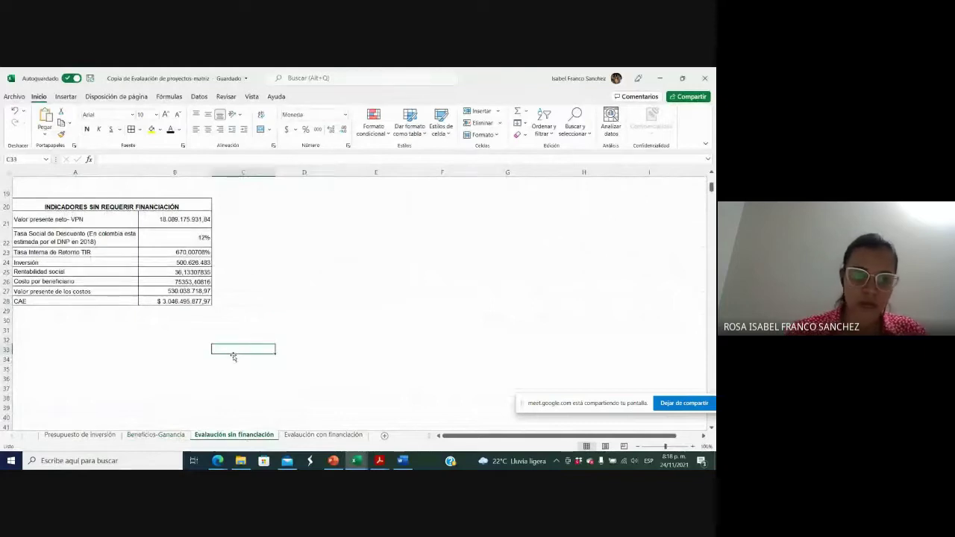
key(Up)
key(Up)
key(Up)
key(Up)
key(Up)
key(Up)
key(Up)
key(Up)
key(Up)
key(Up)
key(Up)
key(Up)
key(Up)
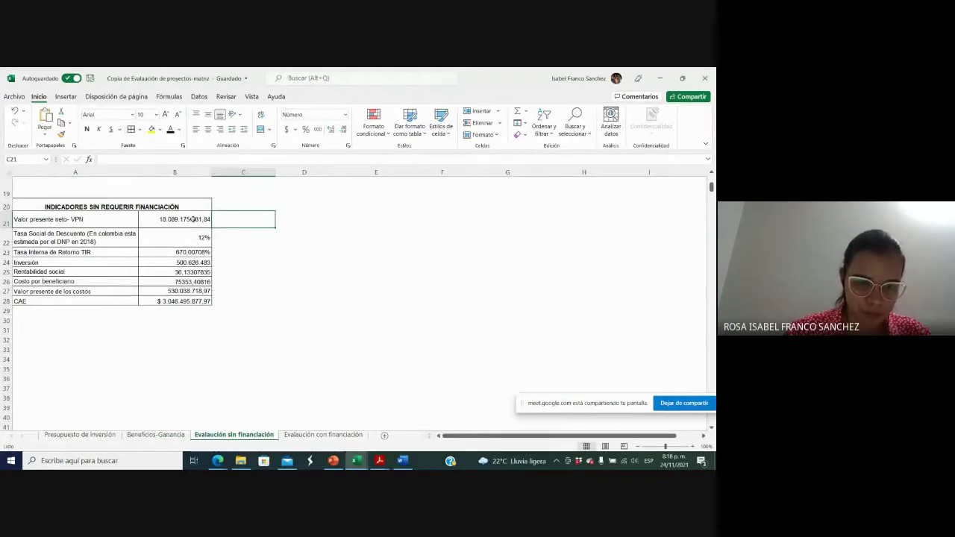
Step: Inspect the Tasa Social de Descuento cell and the Valor presente neto- VPN formula that uses it
click(183, 242)
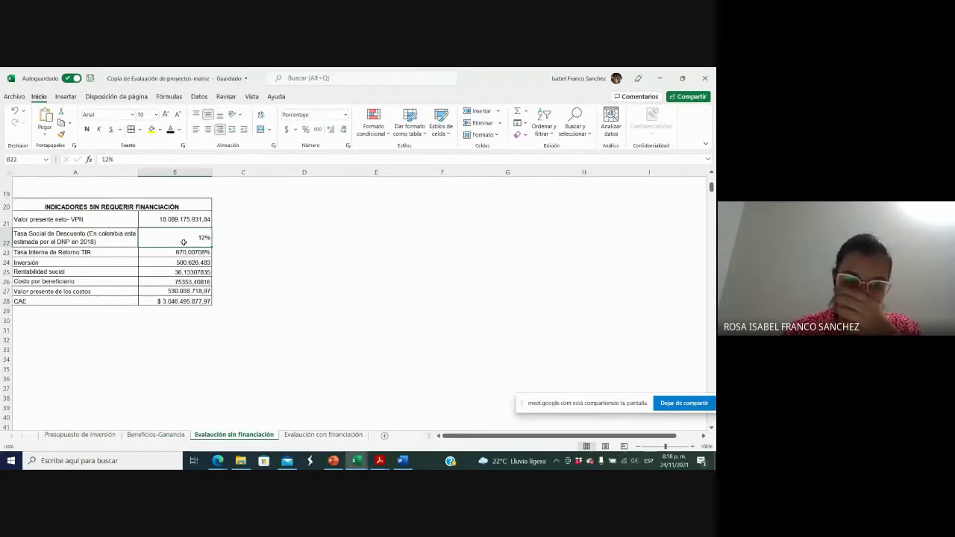
double_click(188, 218)
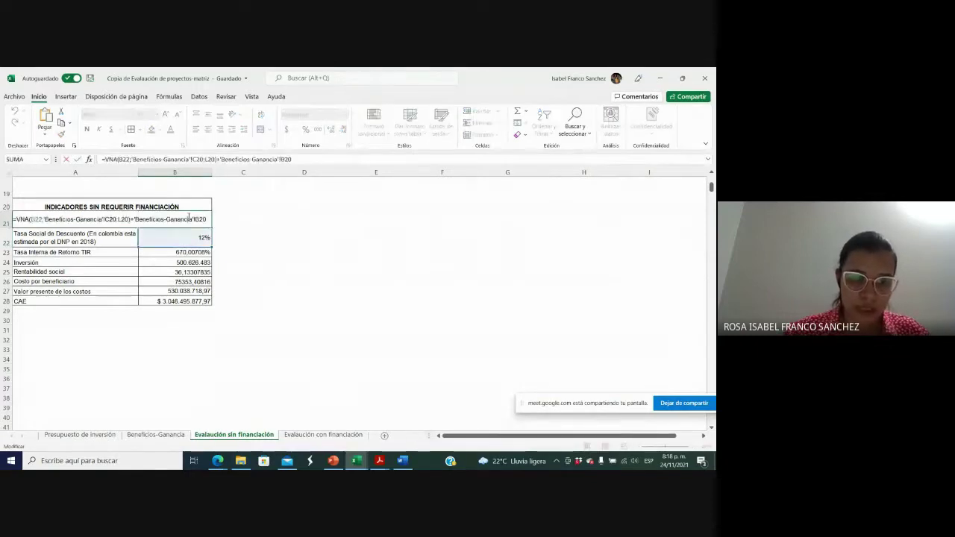
key(Return)
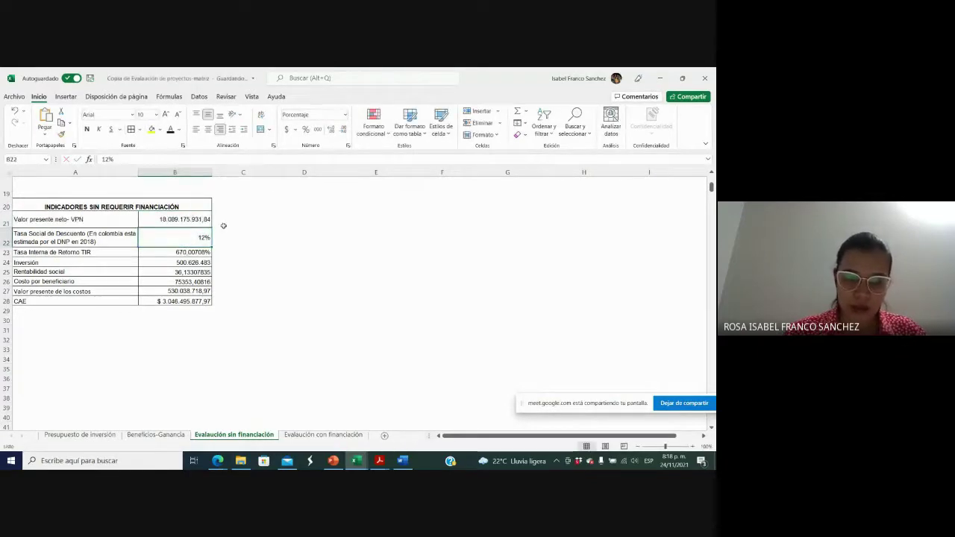
click(230, 221)
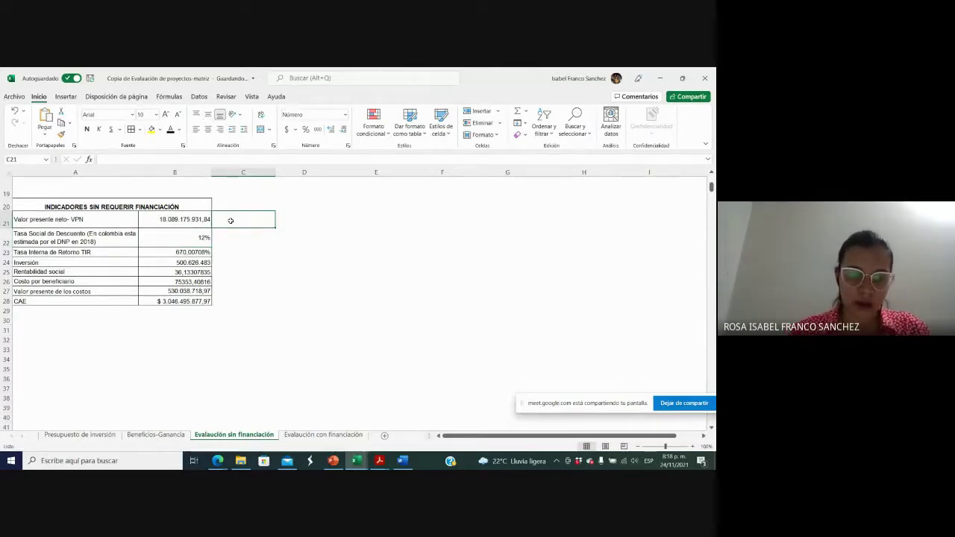
Step: Inspect the Valor presente de los costos formula in the indicators table
text(+)
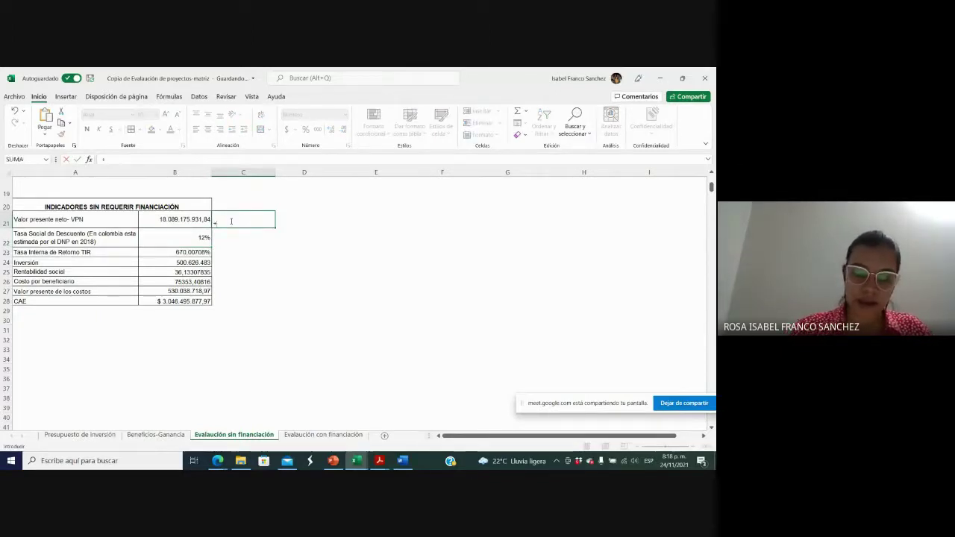
key(Escape)
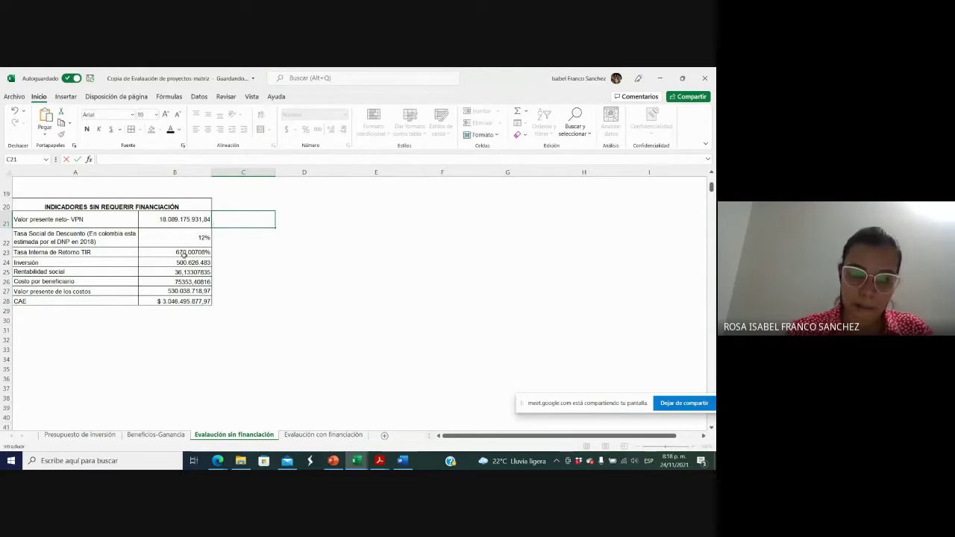
click(181, 295)
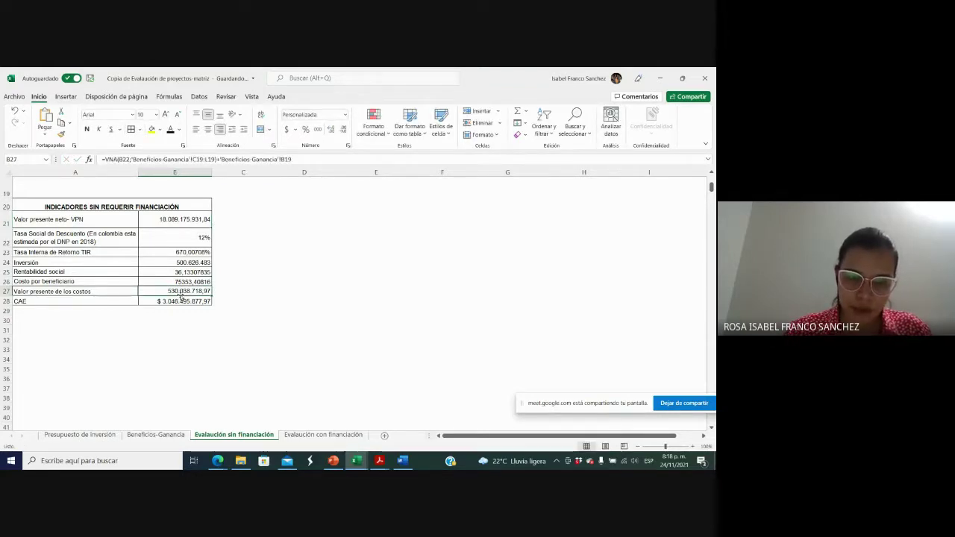
Step: Enter in C21 a VNA formula using the rate in B22 and the Flujo economico range 'Beneficios-Ganancia'!C20:L20
click(220, 221)
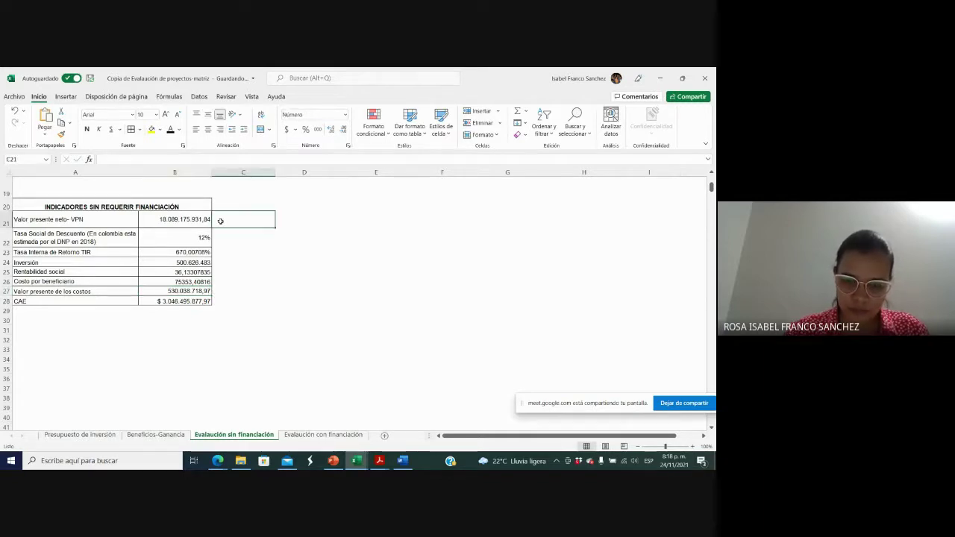
text(+V)
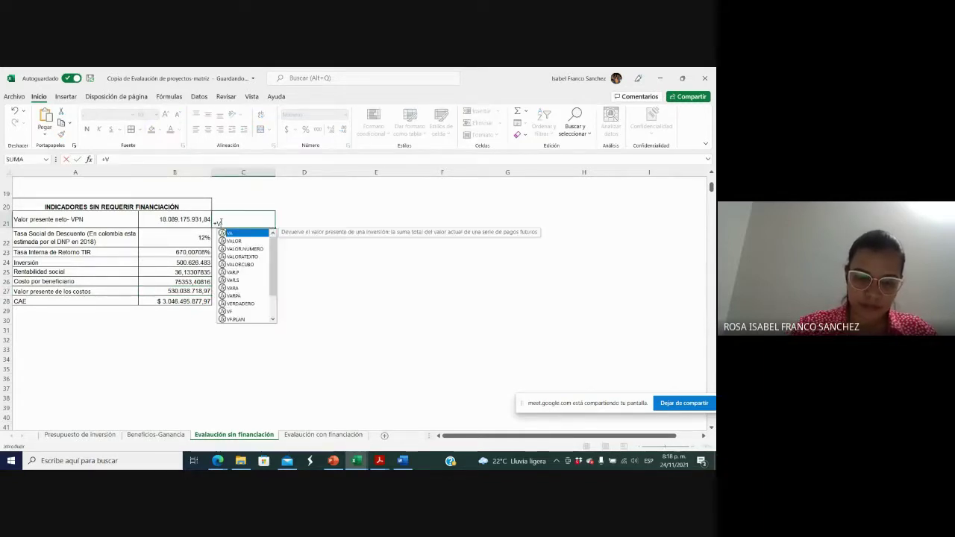
text(NA)
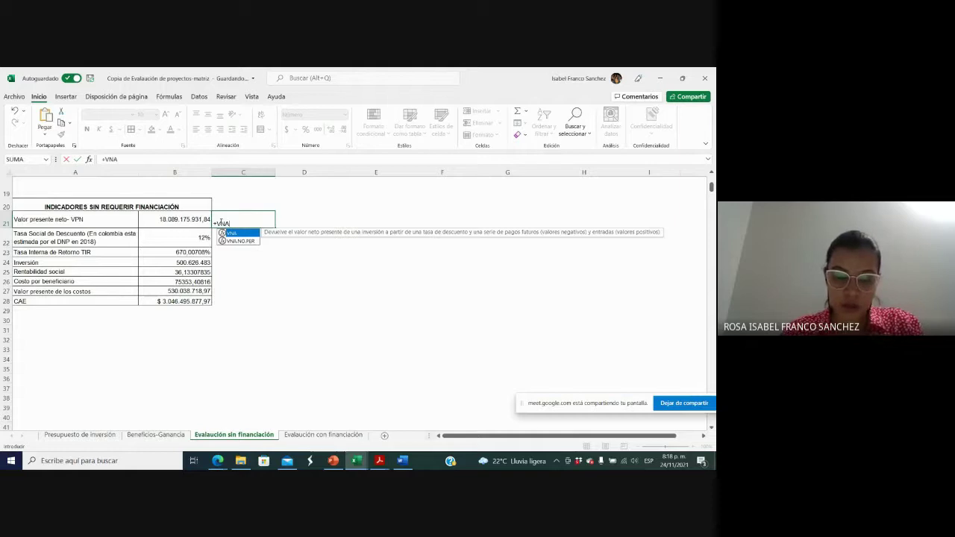
text(()
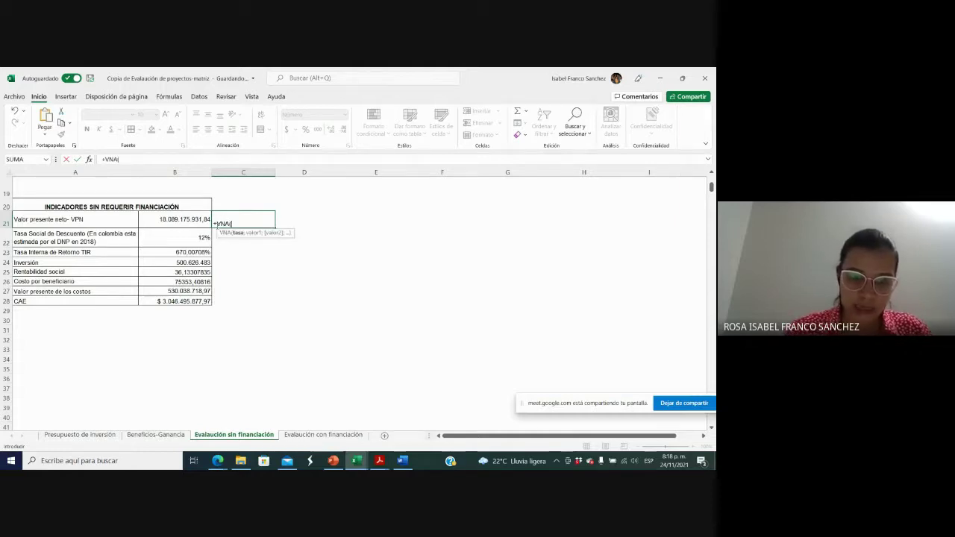
click(201, 236)
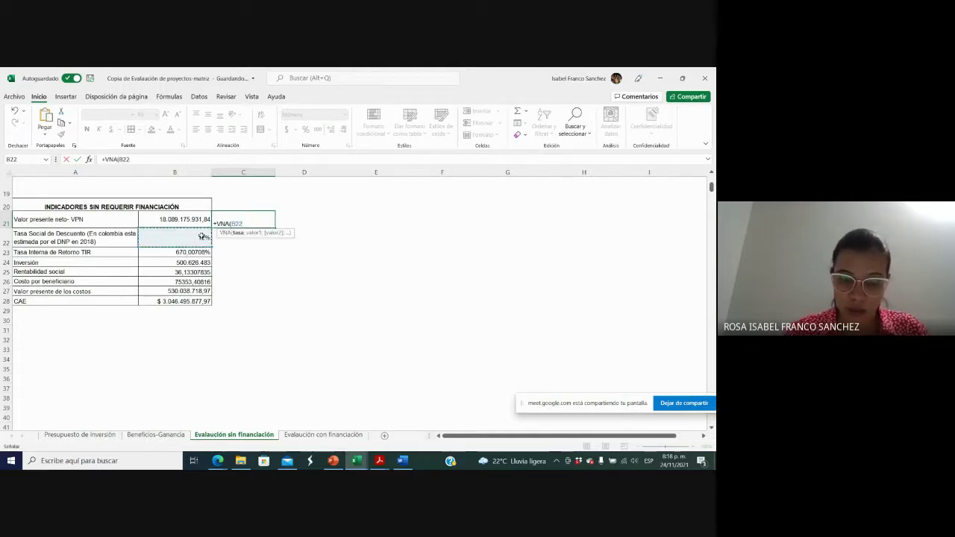
text(;)
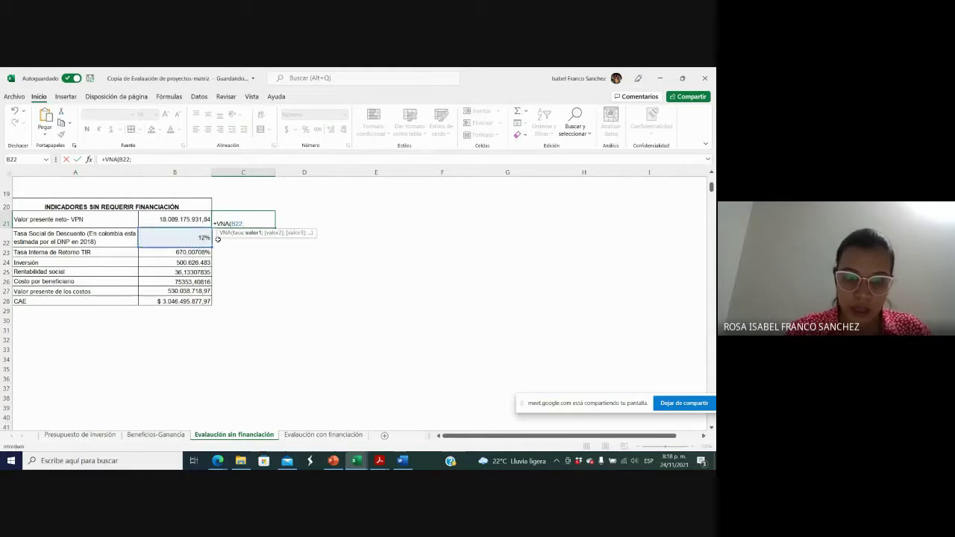
click(155, 434)
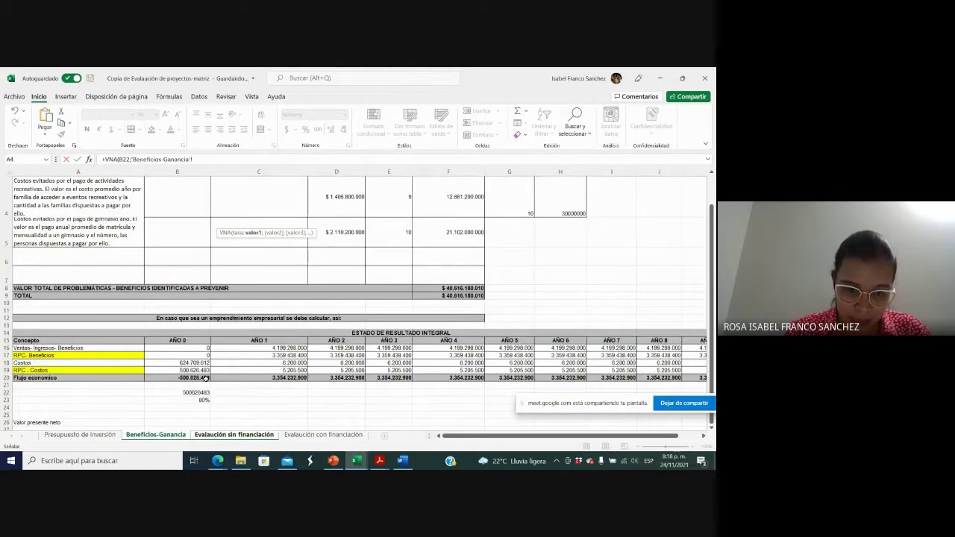
drag(224, 379, 638, 378)
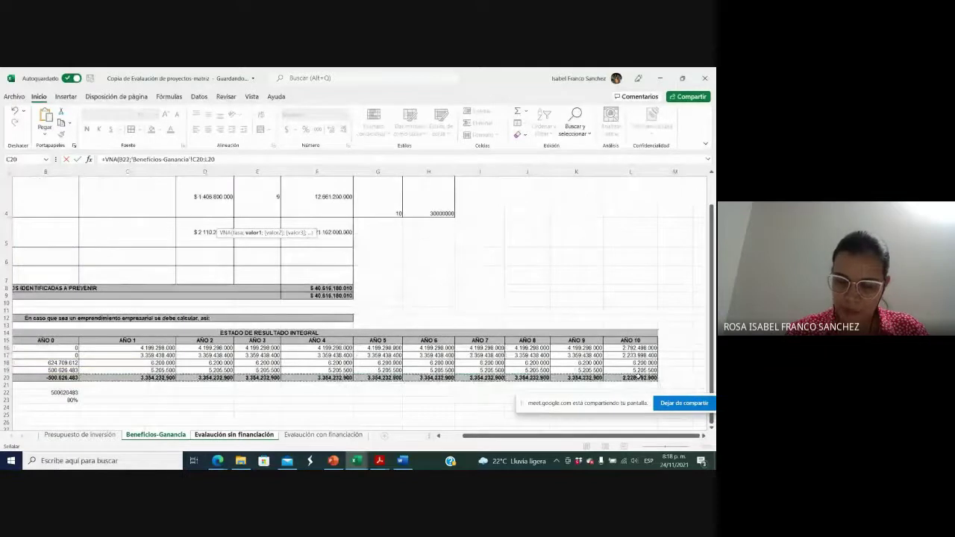
key(Return)
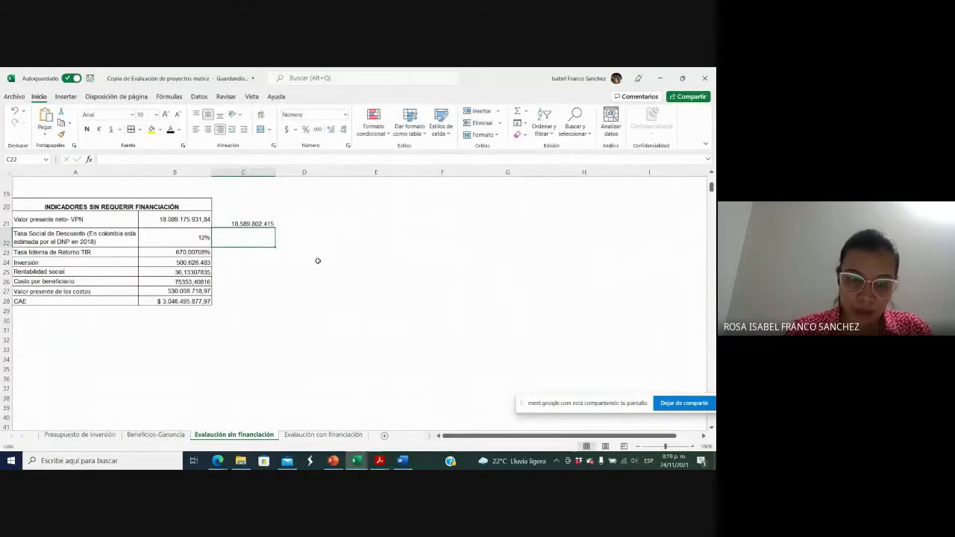
Step: Add the AÑO 0 economic flow, 'Beneficios-Ganancia'!B20, to the VNA formula in C21
double_click(254, 222)
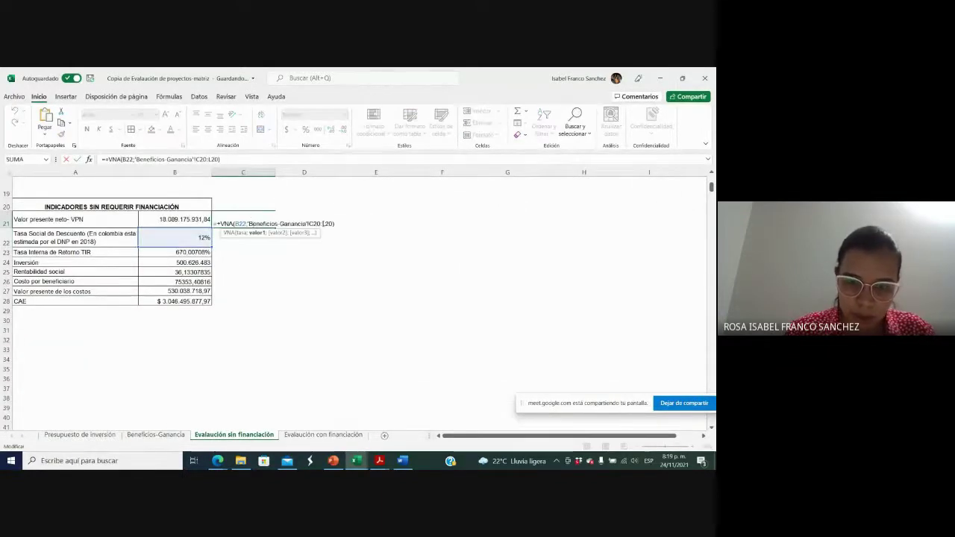
click(339, 224)
text(+)
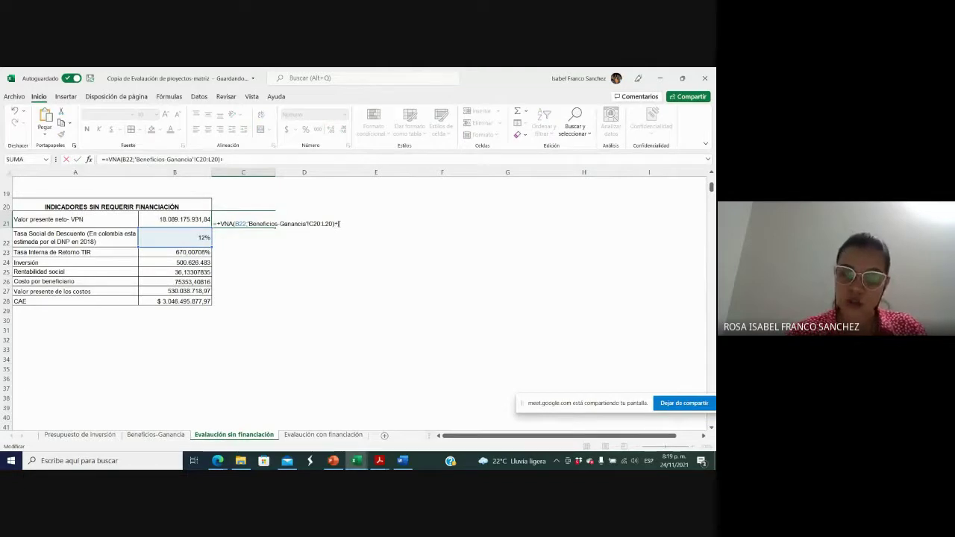
click(162, 436)
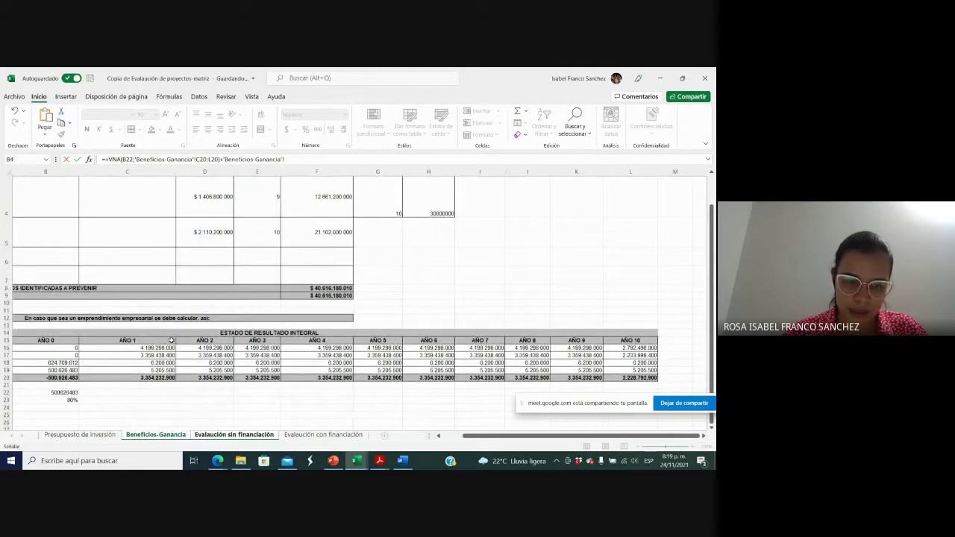
click(45, 379)
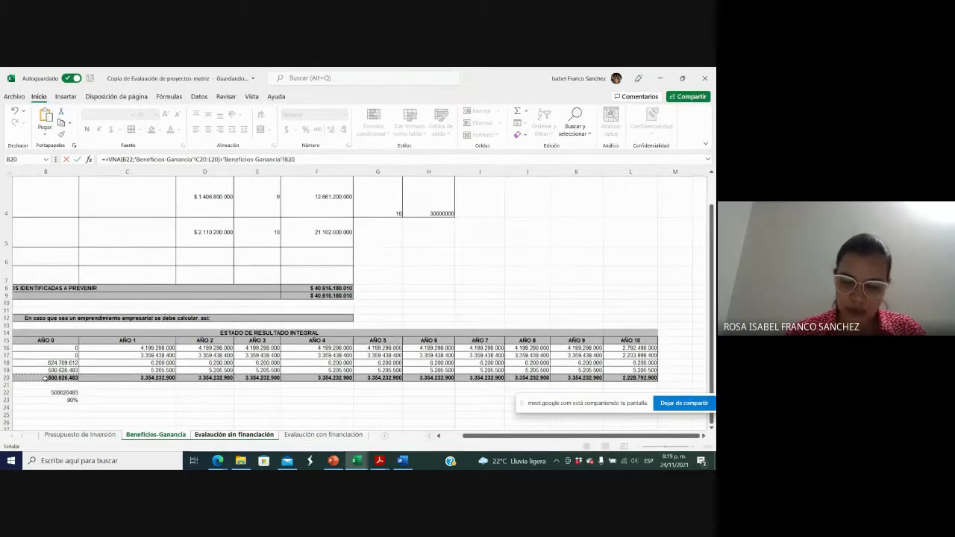
key(Return)
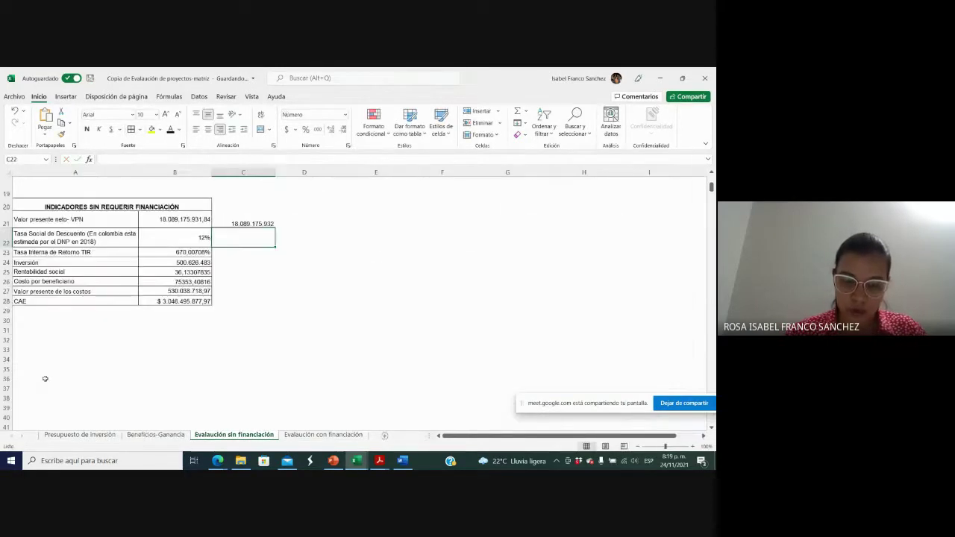
Step: Highlight the recalculated net present value in C21 with a yellow fill
click(248, 220)
click(152, 130)
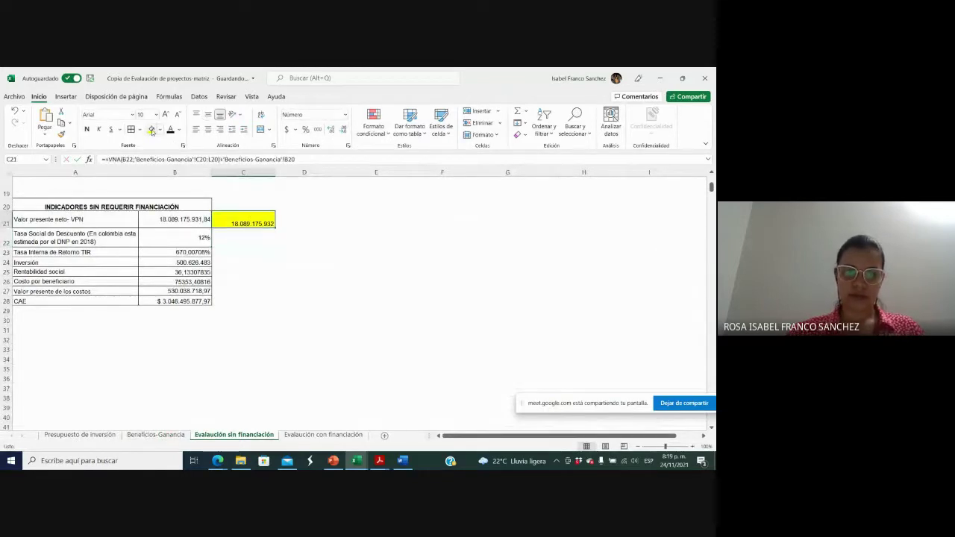
click(285, 270)
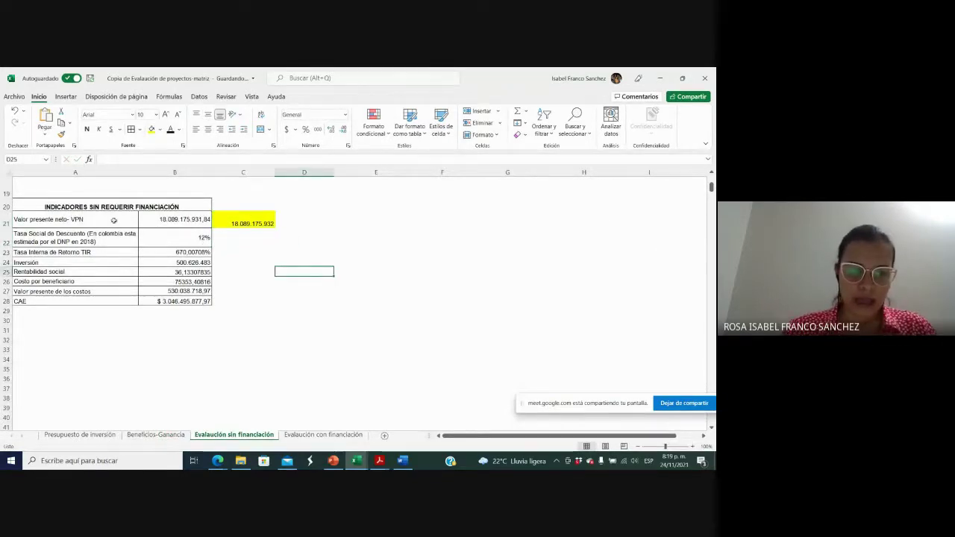
Step: Compare the Valor presente neto- VPN row with the recalculated value in C21 and recheck its formula
drag(113, 219, 219, 218)
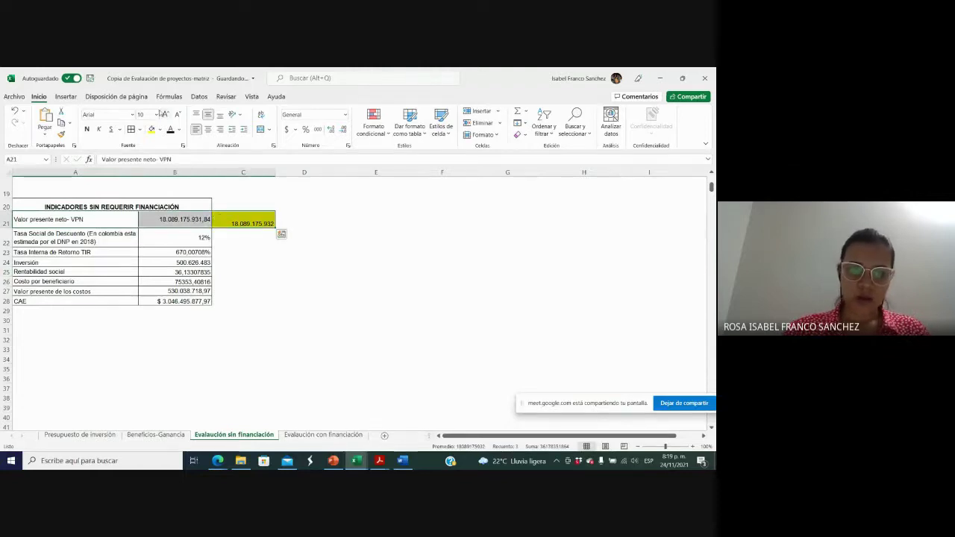
click(232, 223)
click(244, 241)
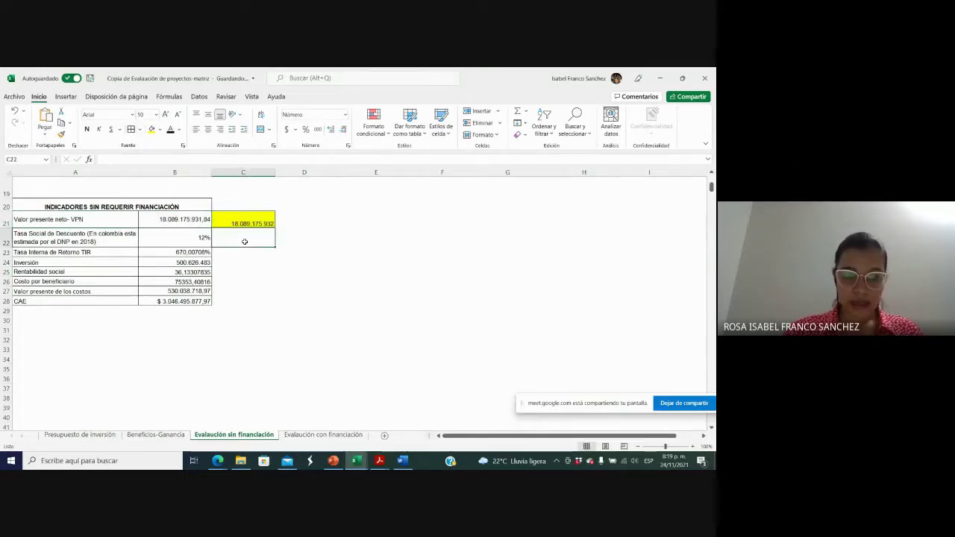
click(247, 222)
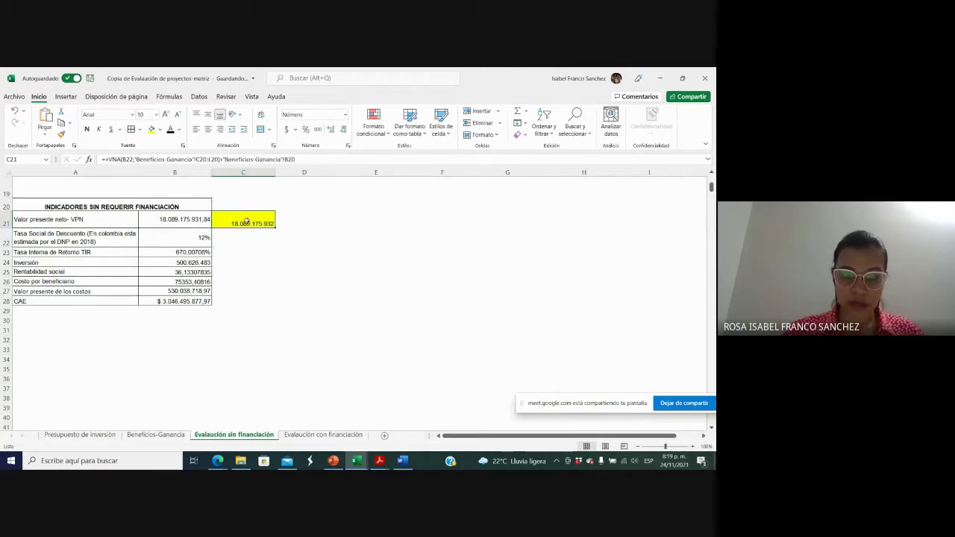
click(254, 251)
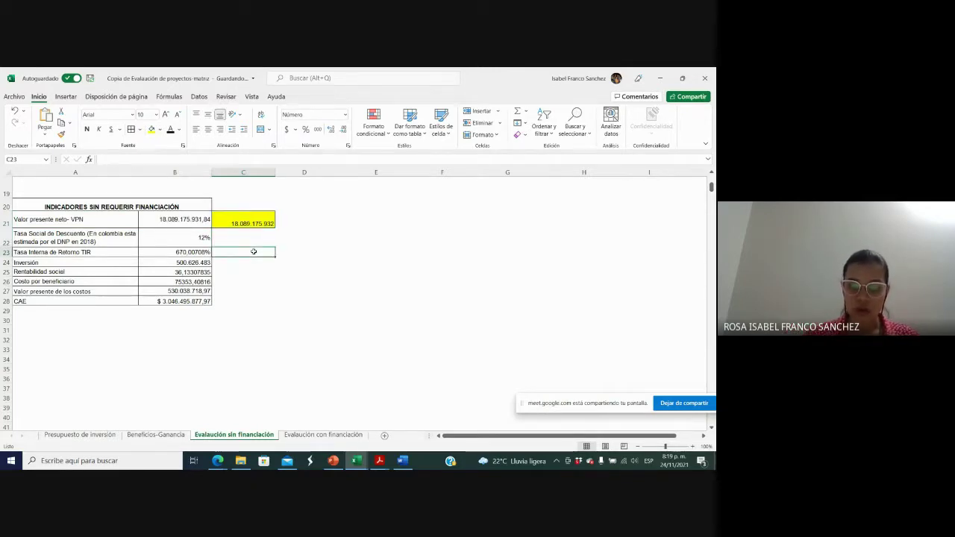
Step: Review the RPC - Costos cells across the years on the Beneficios-Ganancia sheet, plus the AÑO 1 Ventas- Ingresos- Beneficios formula
click(166, 435)
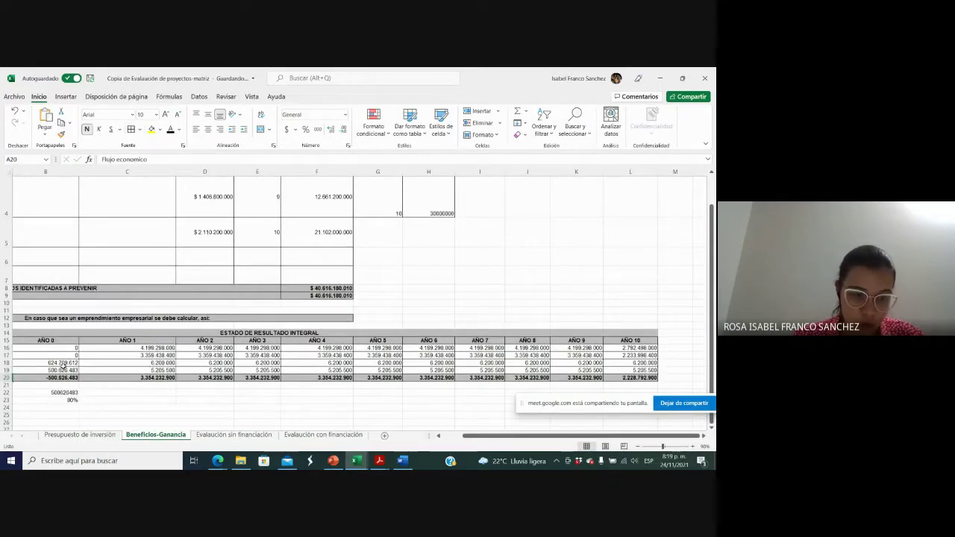
click(64, 369)
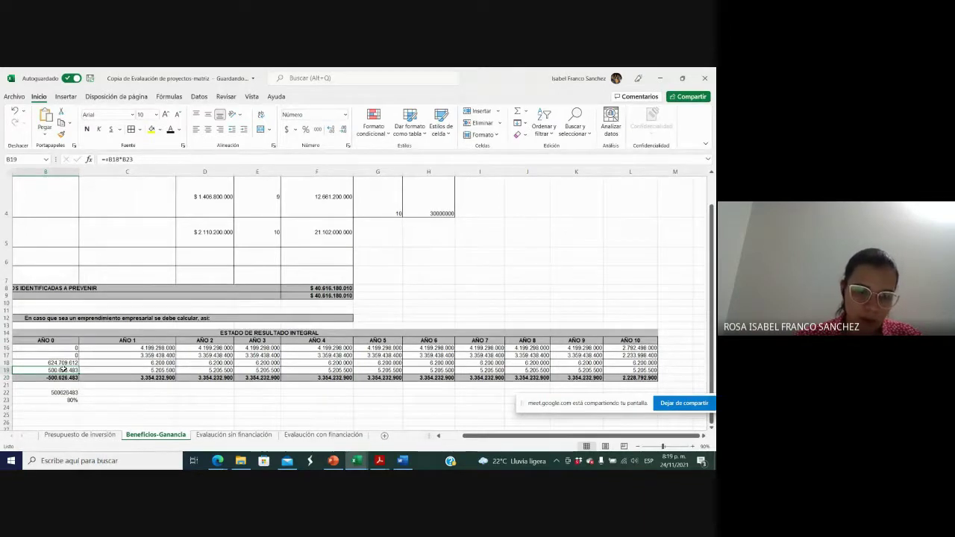
click(156, 370)
key(Right)
key(Right)
key(Right)
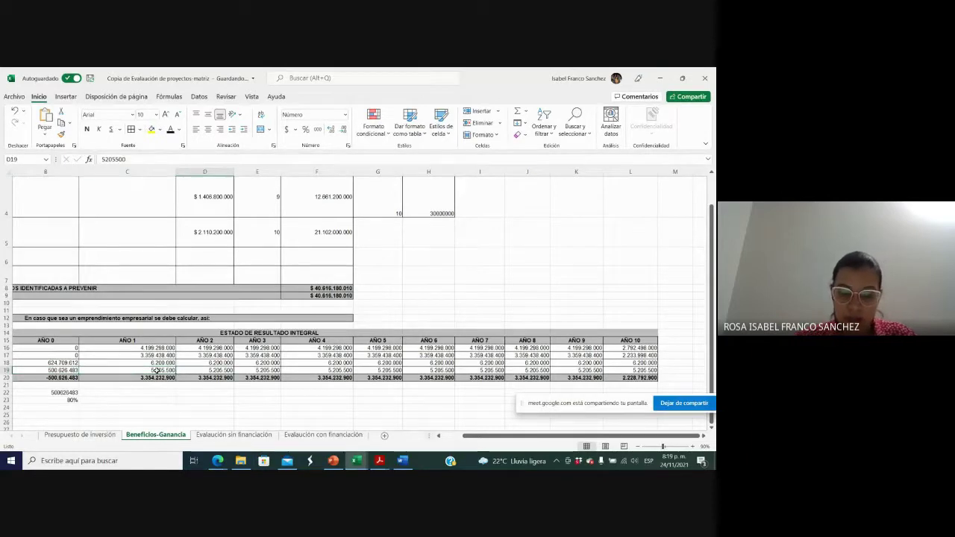
key(Right)
key(Right)
key(Right)
key(Right)
key(Right)
key(Right)
key(Right)
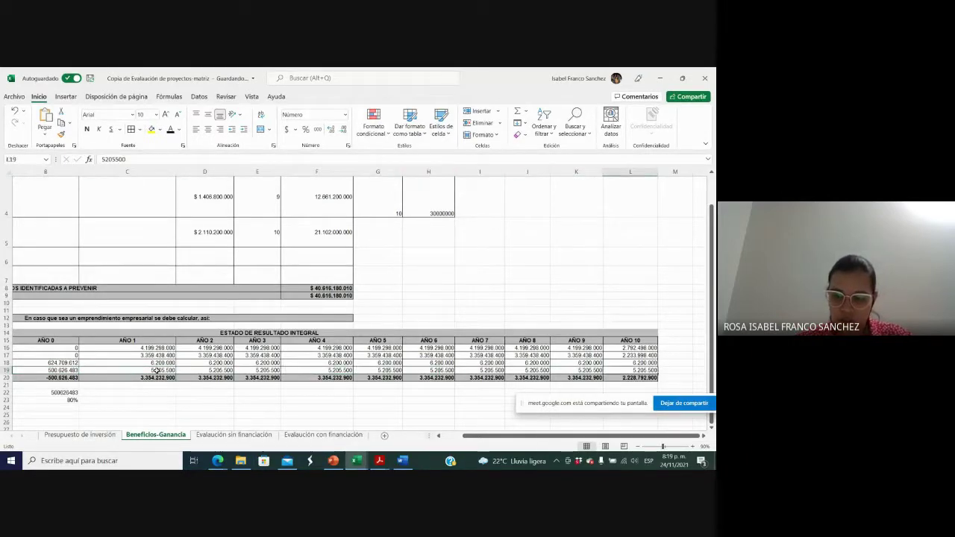
key(Left)
key(Left)
key(Left)
key(Left)
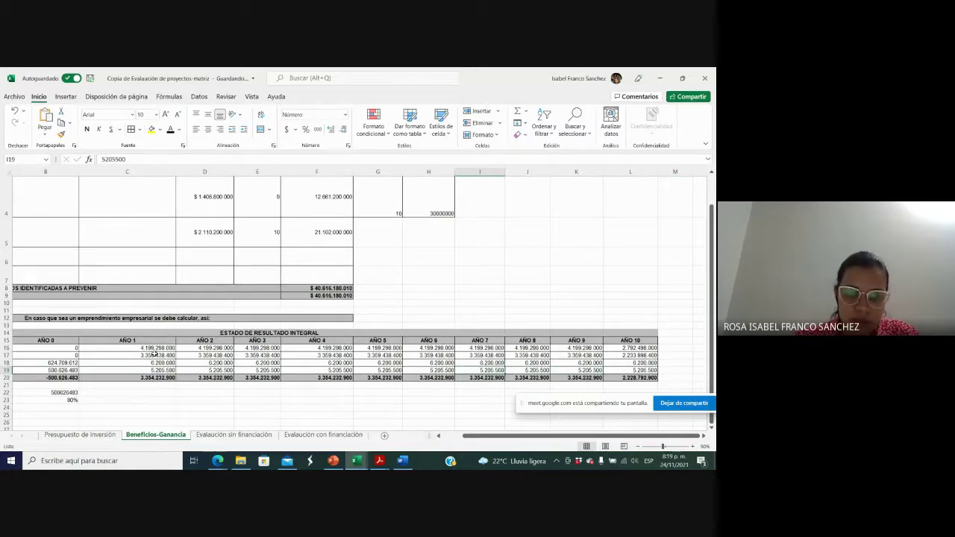
click(155, 349)
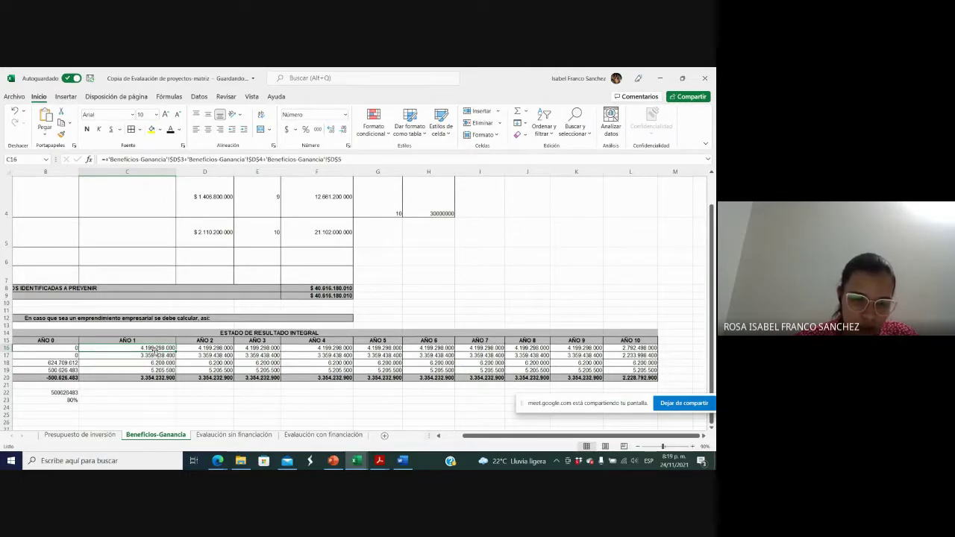
Step: Return to the Evalaución sin financiación sheet and check the VNA formula in C21 against the Tasa Social de Descuento cell
key(alt+Tab)
key(alt+Tab)
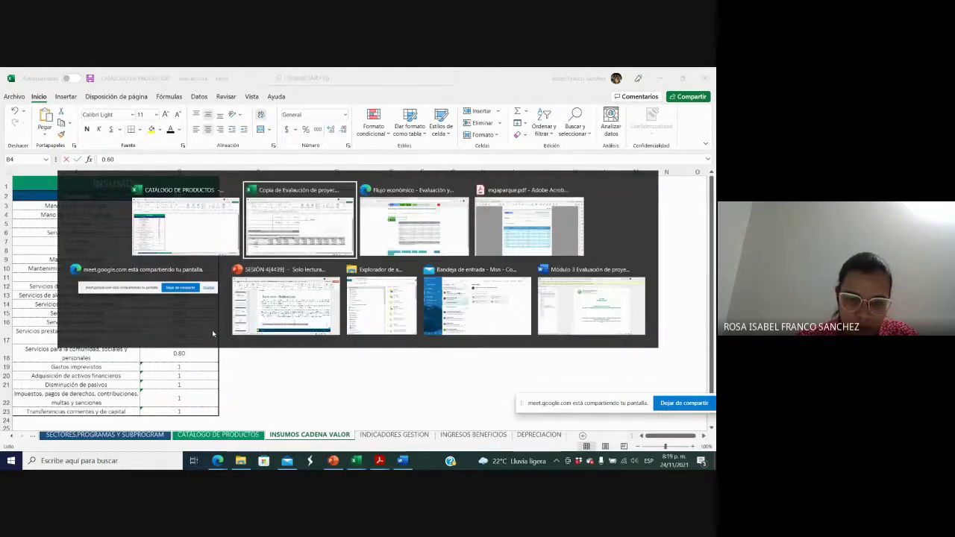
click(233, 434)
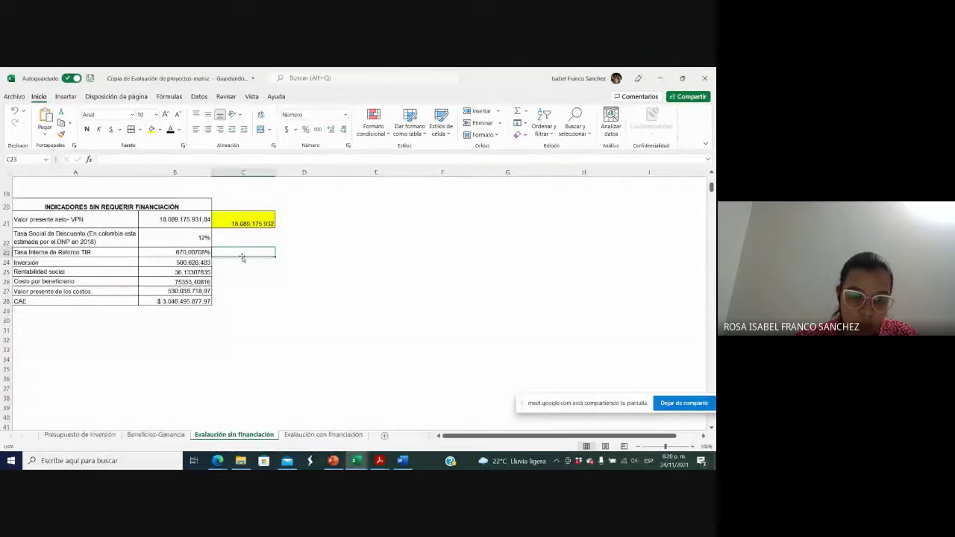
click(234, 223)
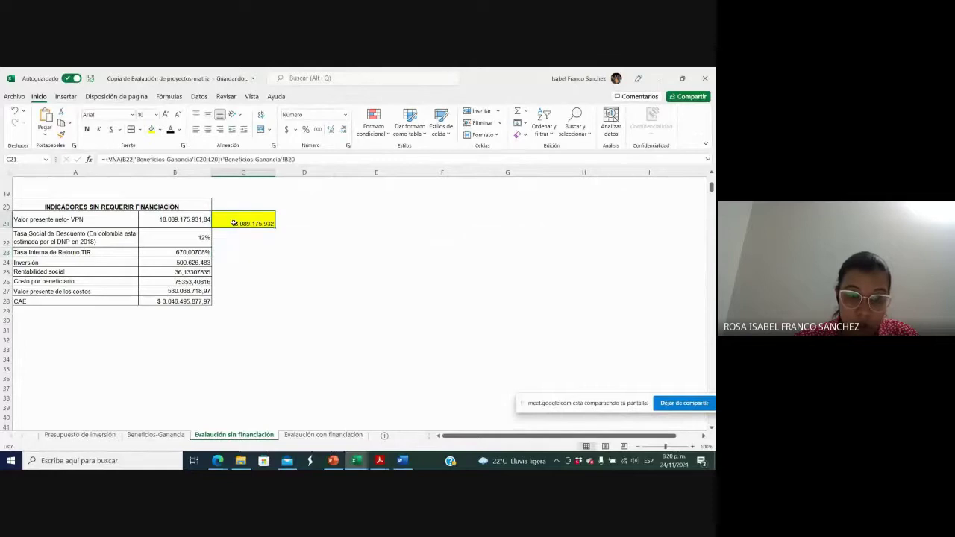
click(197, 238)
click(241, 216)
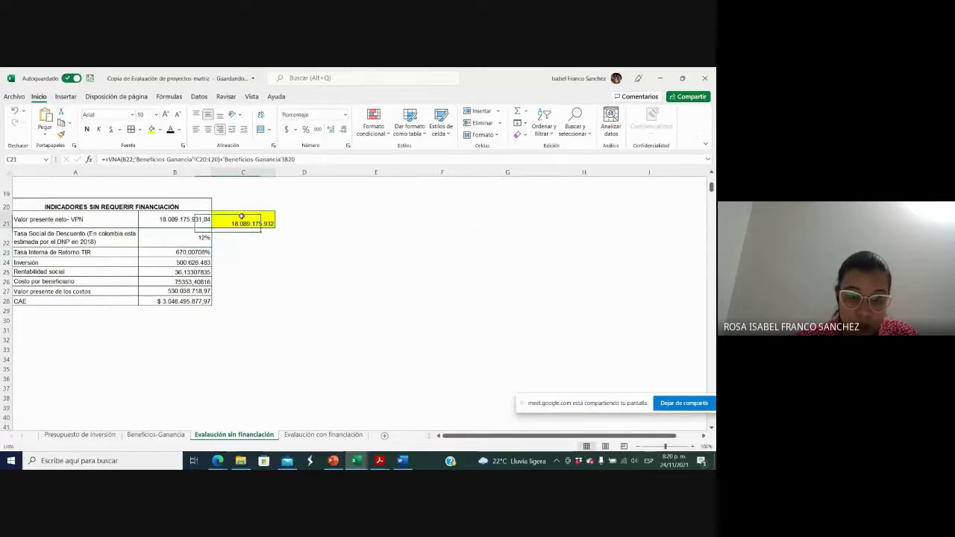
Step: Switch to mgaparque.pdf in Adobe Acrobat Reader and view the Flujo Económico table for Alternativa 1
key(alt+Tab)
key(alt+Tab)
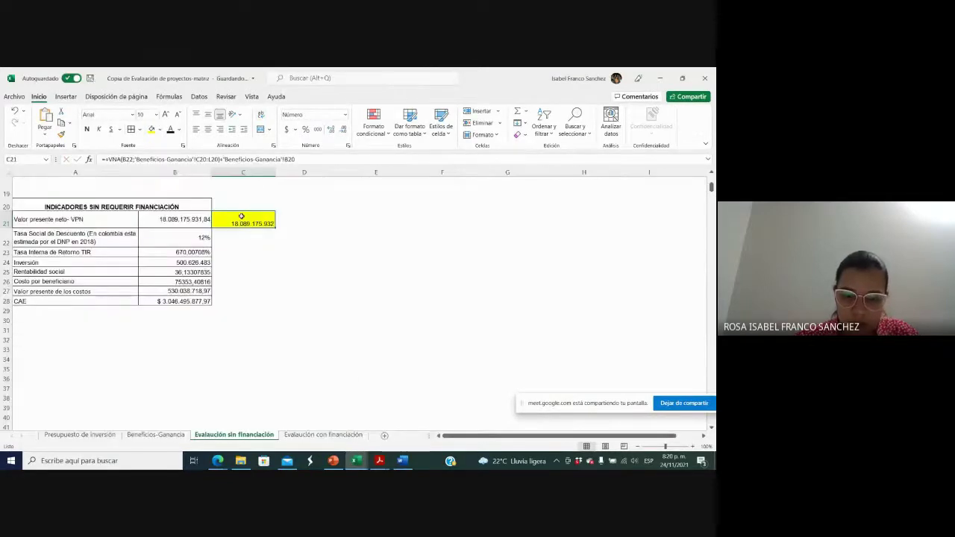
mouse_move(379, 460)
click(406, 430)
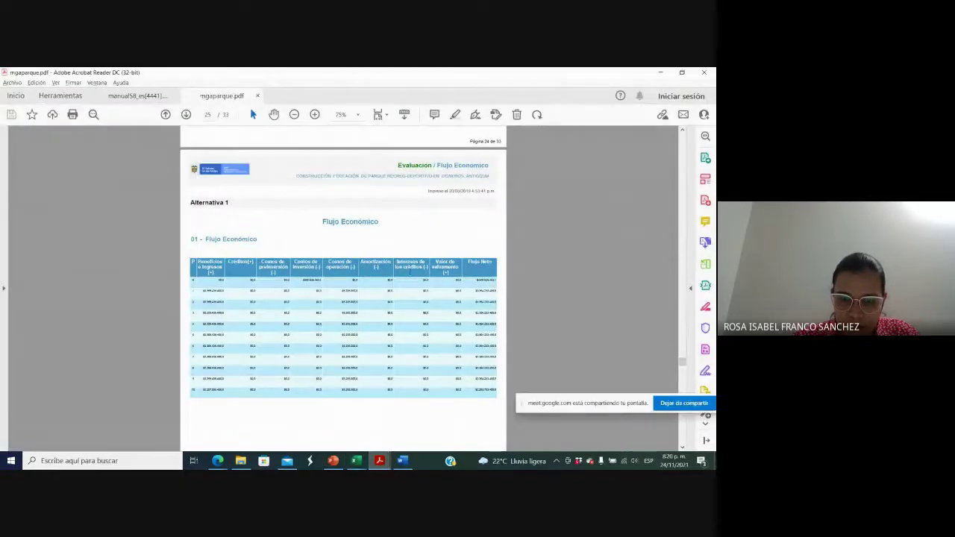
Step: Find the Indicadores y decisión page in mgaparque.pdf and compare its Valor Presente Neto with cell C21 of the Excel matrix
scroll(410, 241, up, 10)
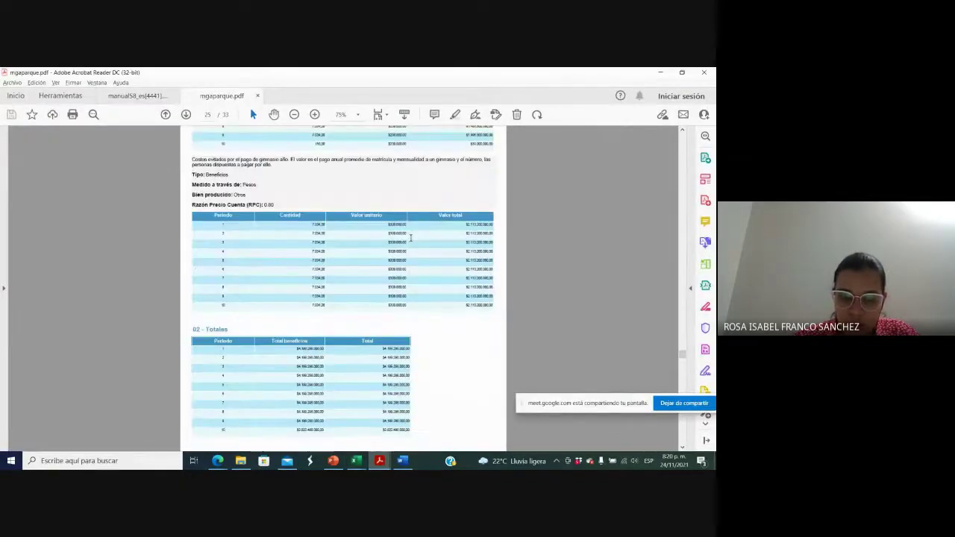
scroll(411, 242, down, 1)
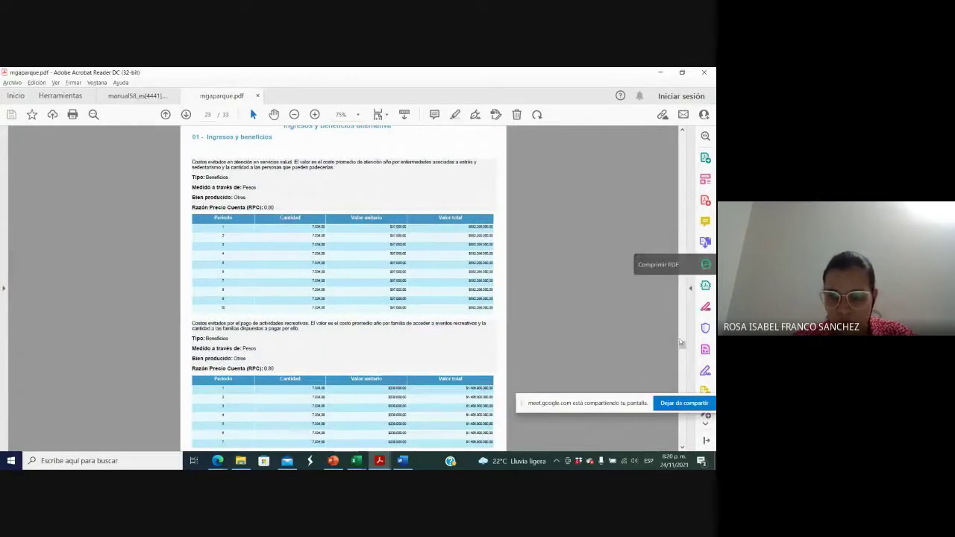
drag(681, 347, 681, 375)
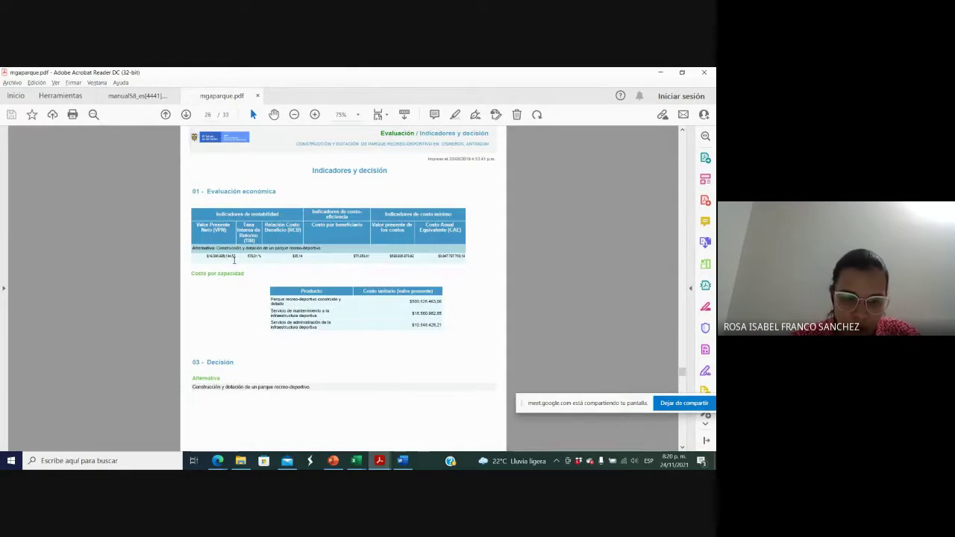
key(alt+Tab)
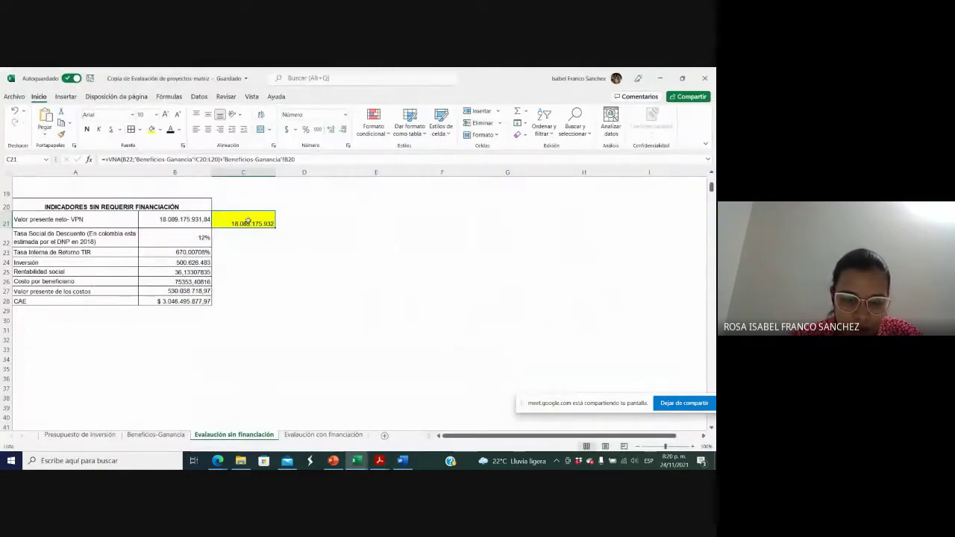
key(alt+Tab)
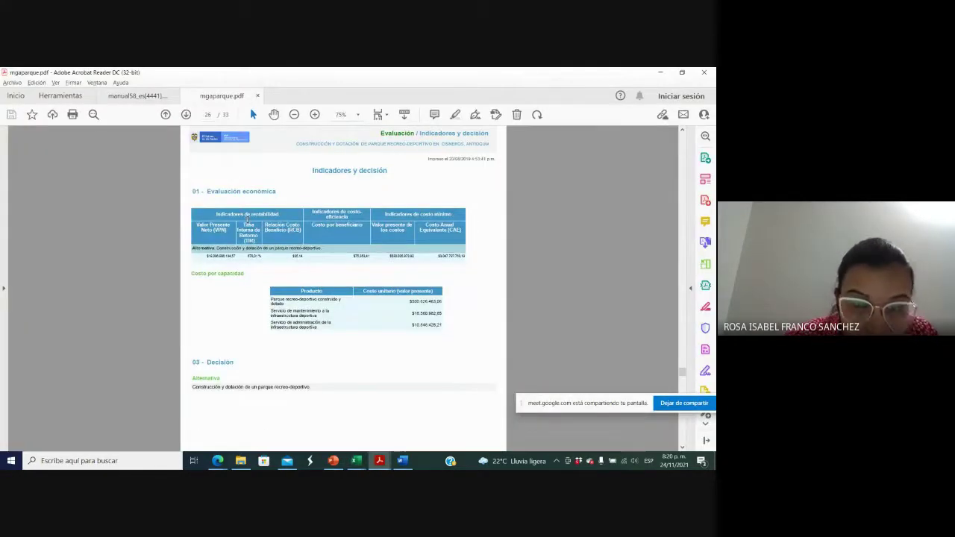
click(314, 115)
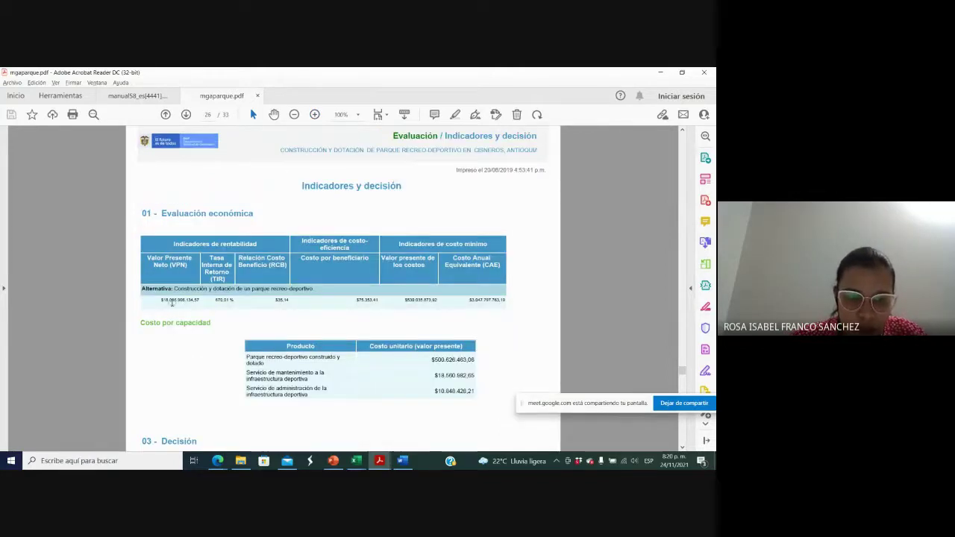
Step: Check the Tasa Interna de Retorno formula in B23 of the Excel matrix and compare its result with the TIR in mgaparque.pdf
key(alt+Tab)
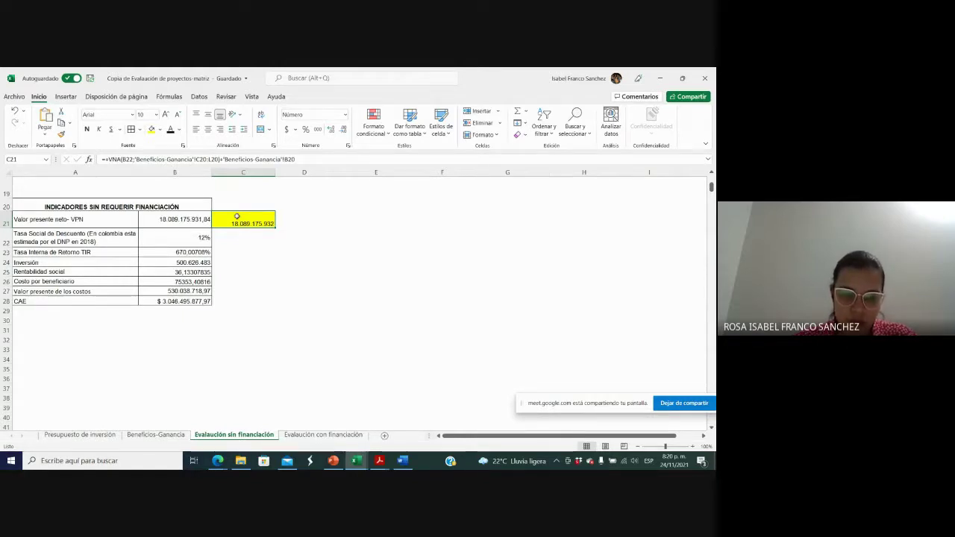
click(187, 237)
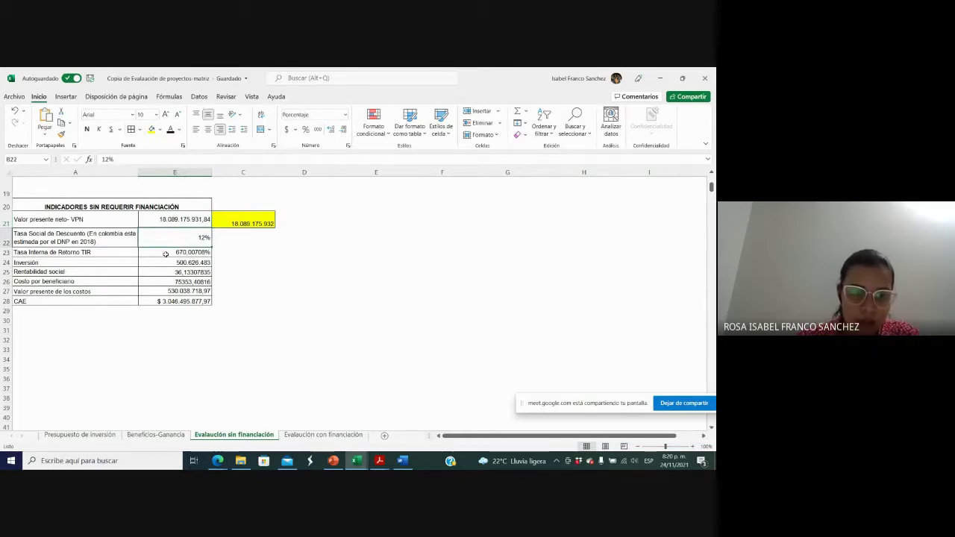
double_click(201, 252)
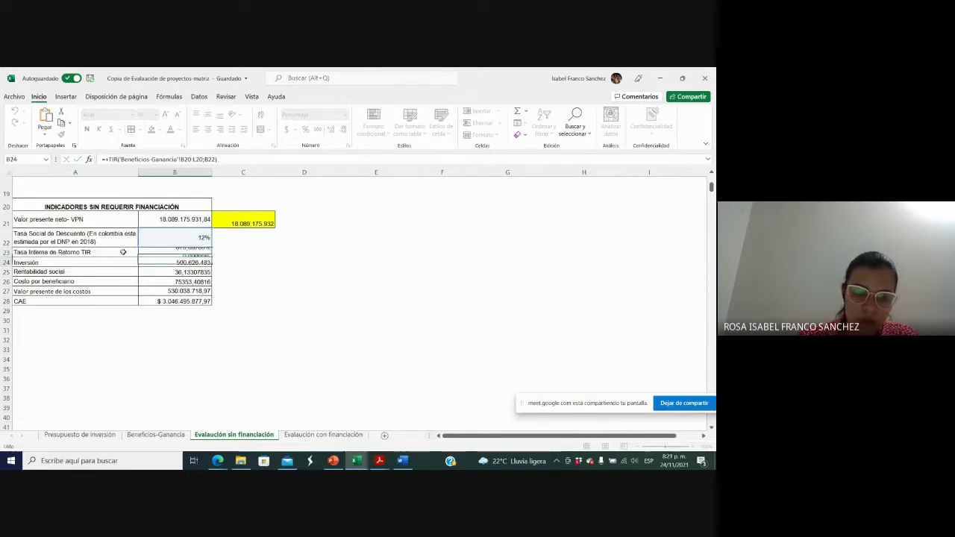
key(Return)
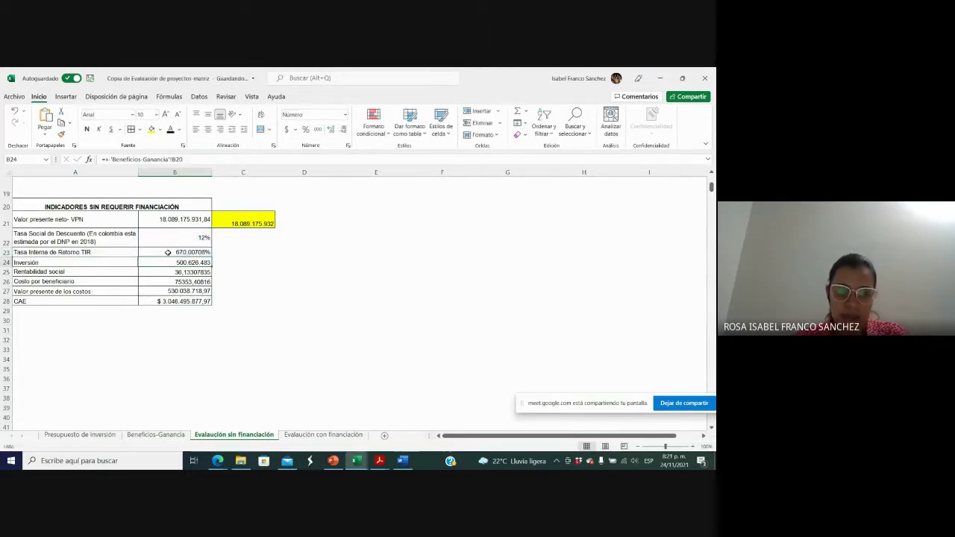
click(168, 252)
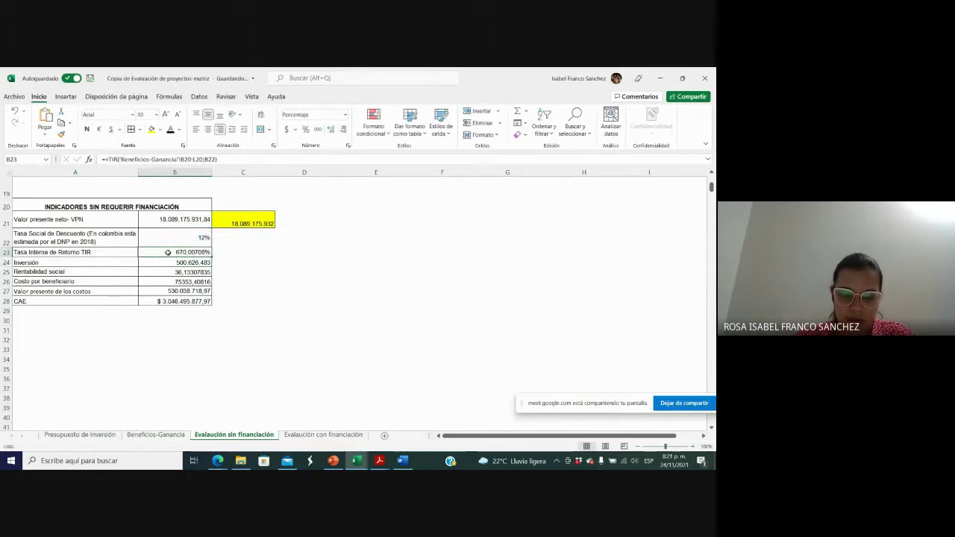
key(alt+Tab)
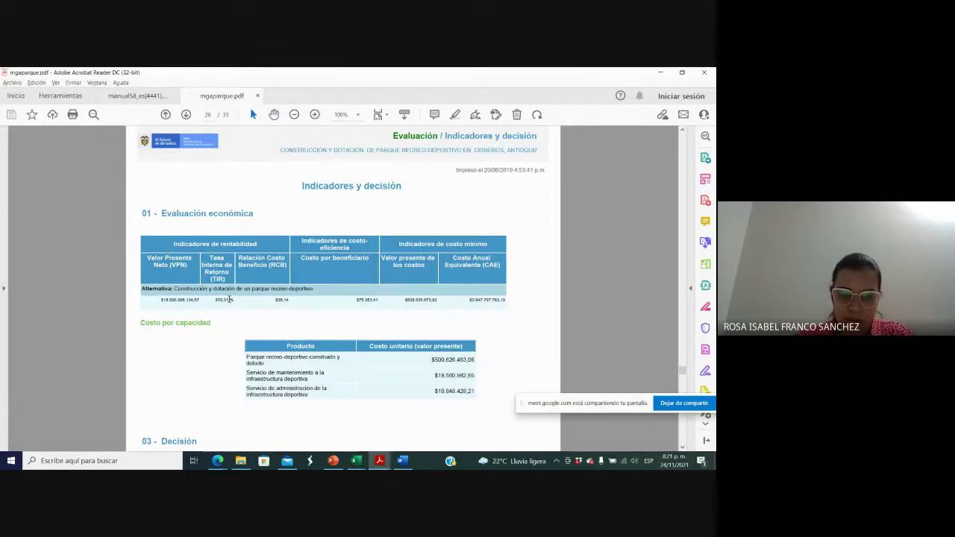
key(alt+Tab)
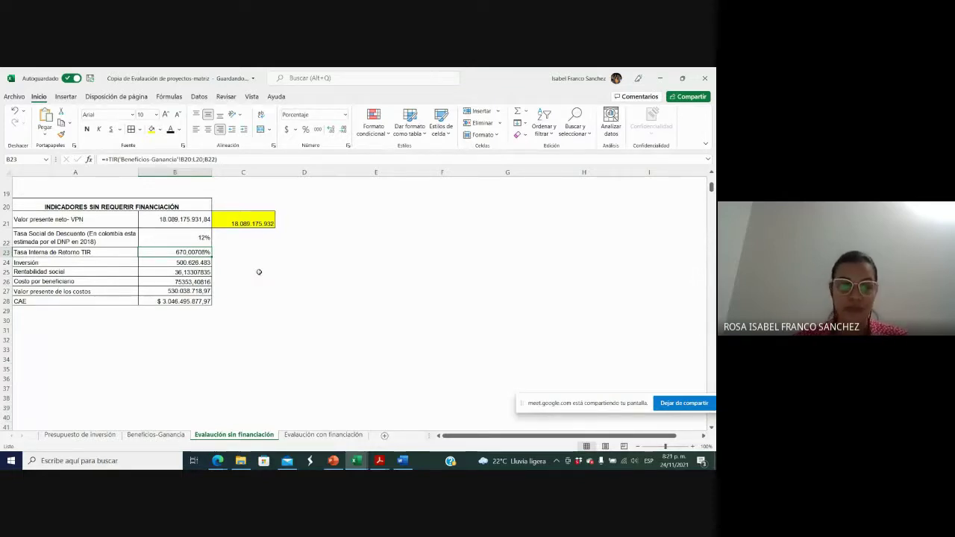
Step: Recalculate the internal rate of return in C23 with a TIR formula over the Beneficios-Ganancia net flow range B20:L20
click(239, 256)
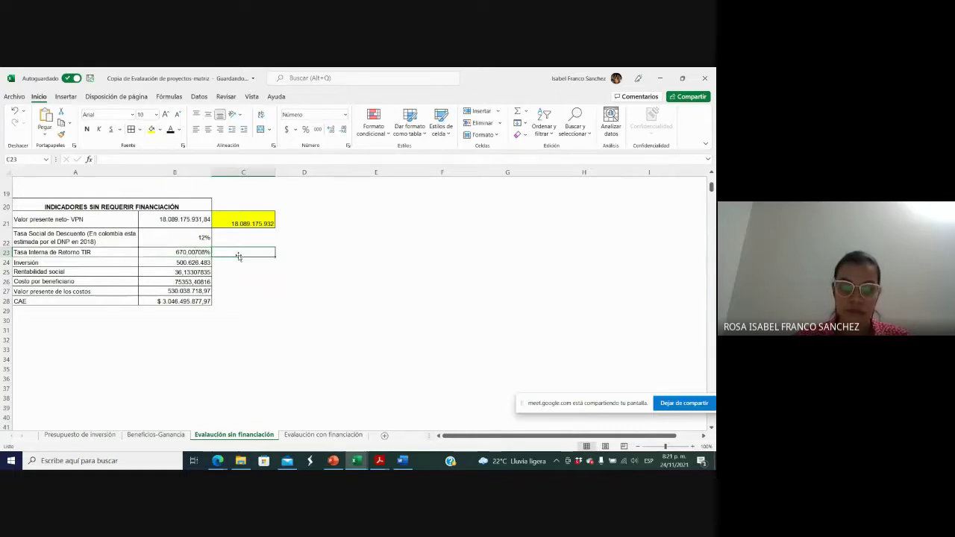
text(+t)
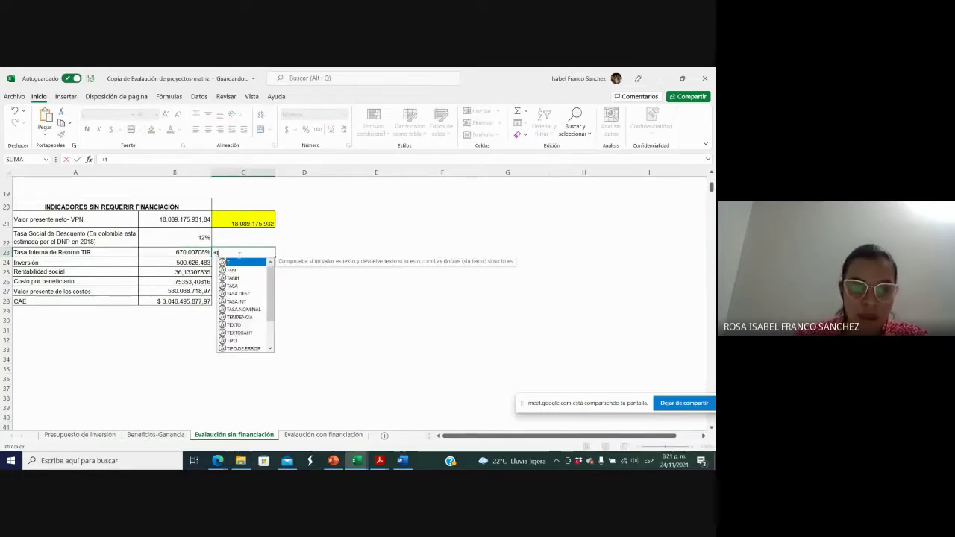
text(ir)
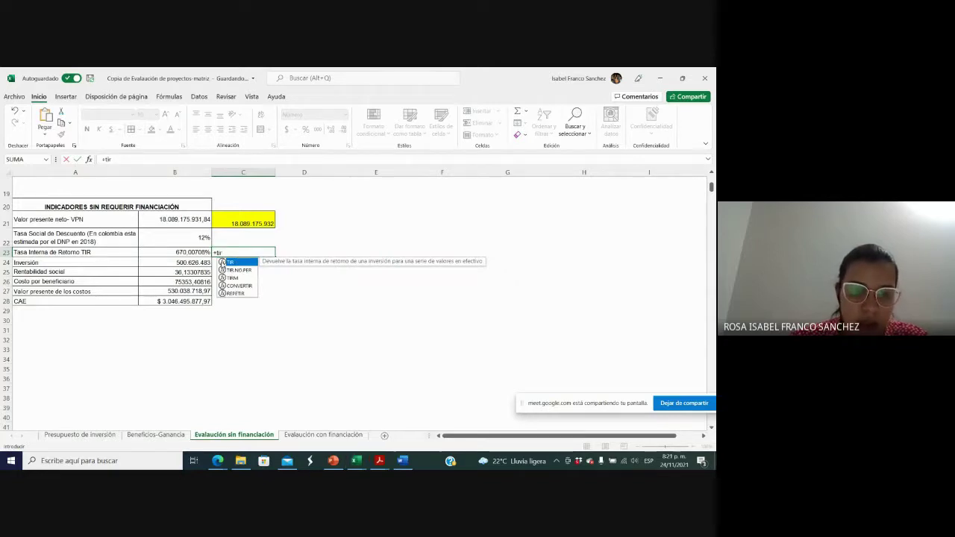
click(227, 251)
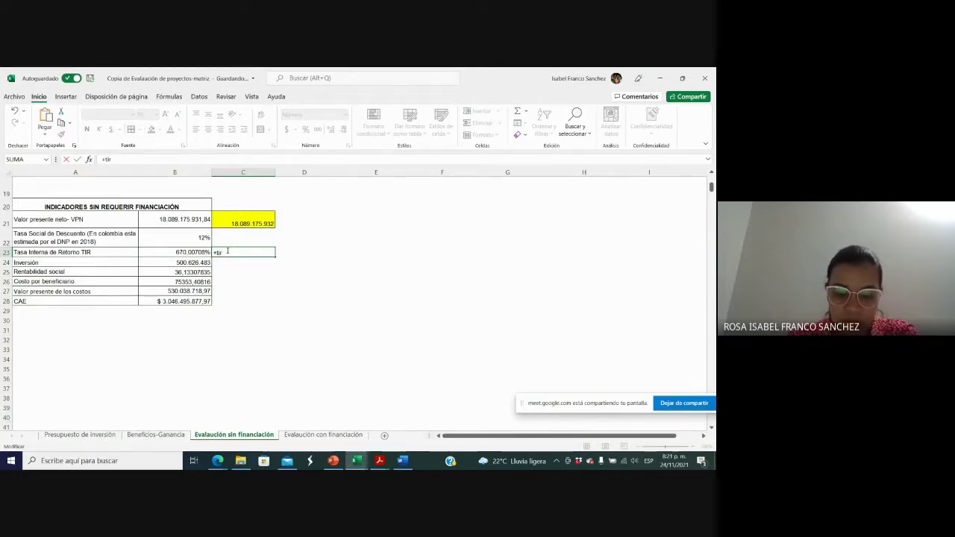
text(()
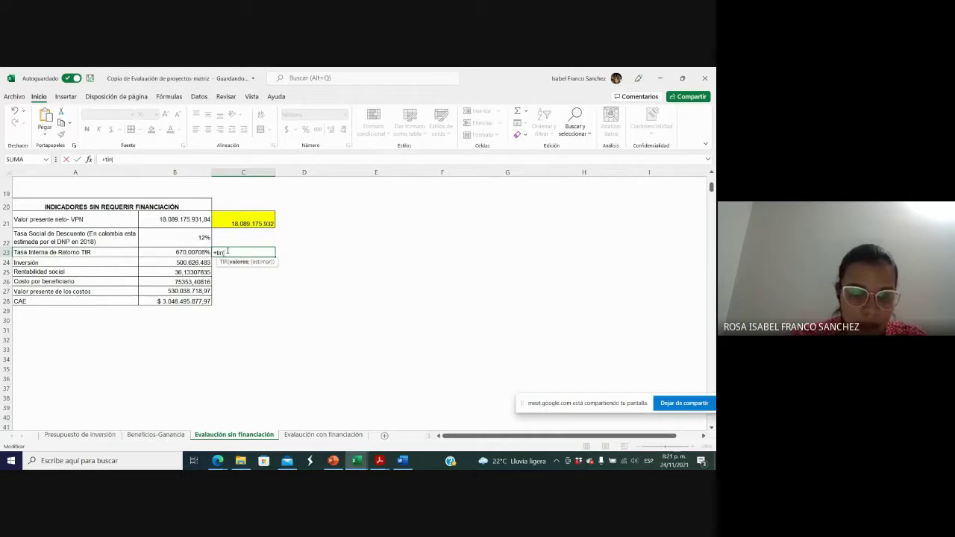
click(167, 436)
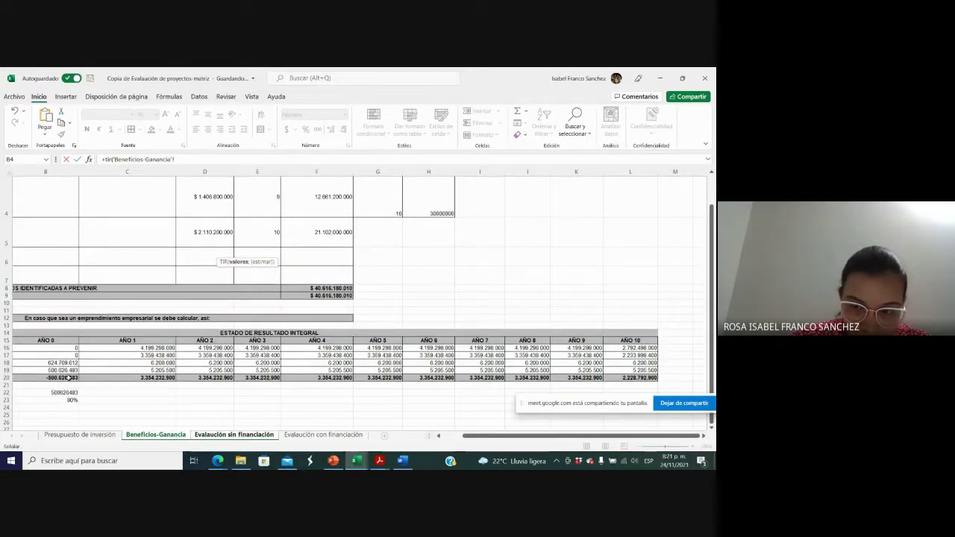
drag(69, 378, 628, 378)
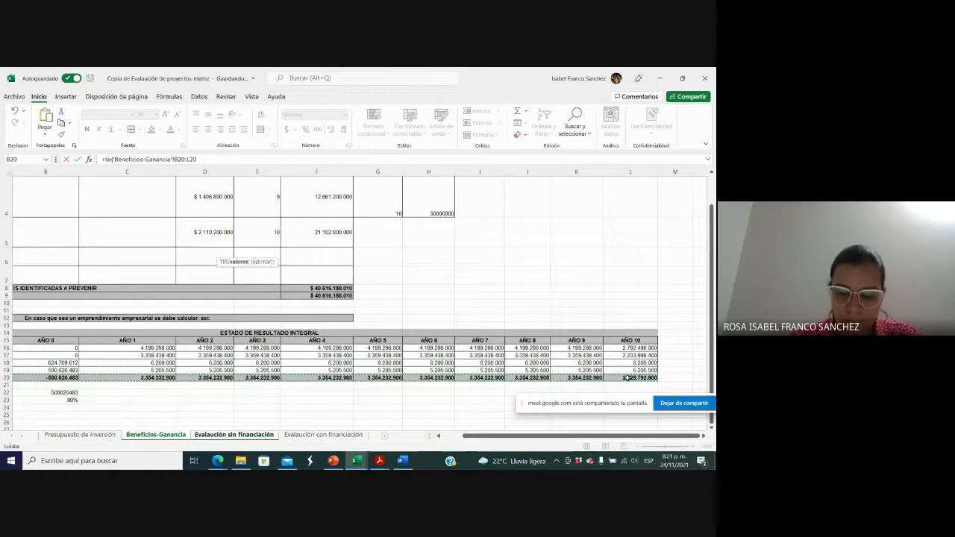
text(,)
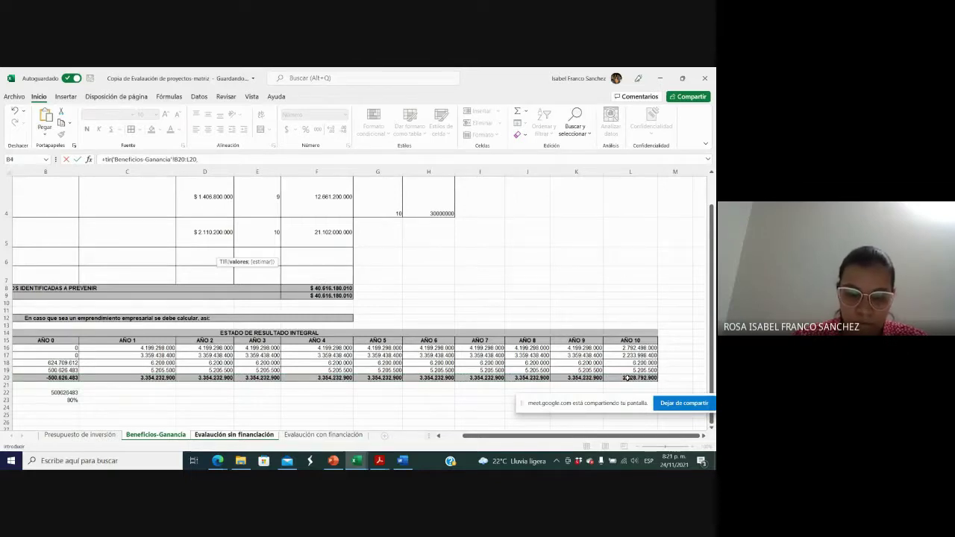
key(Return)
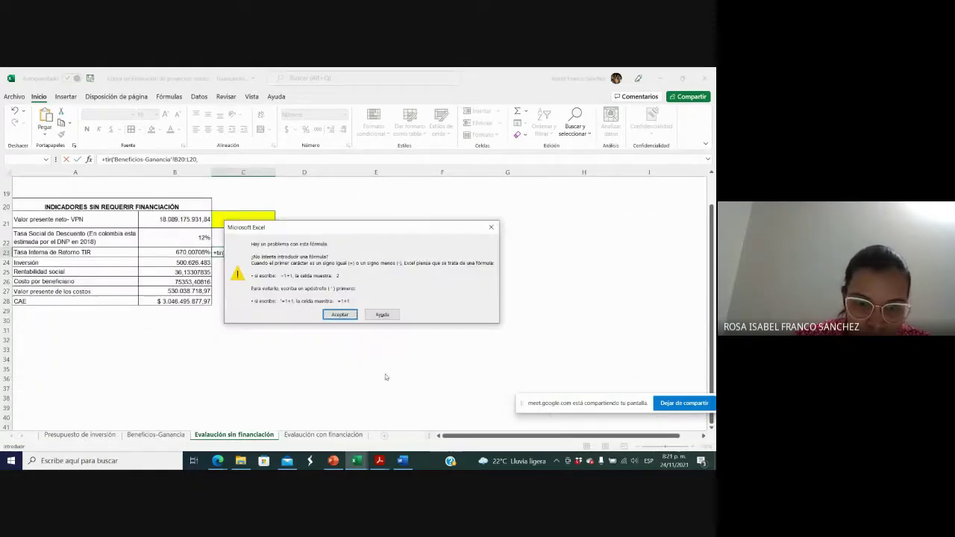
click(340, 314)
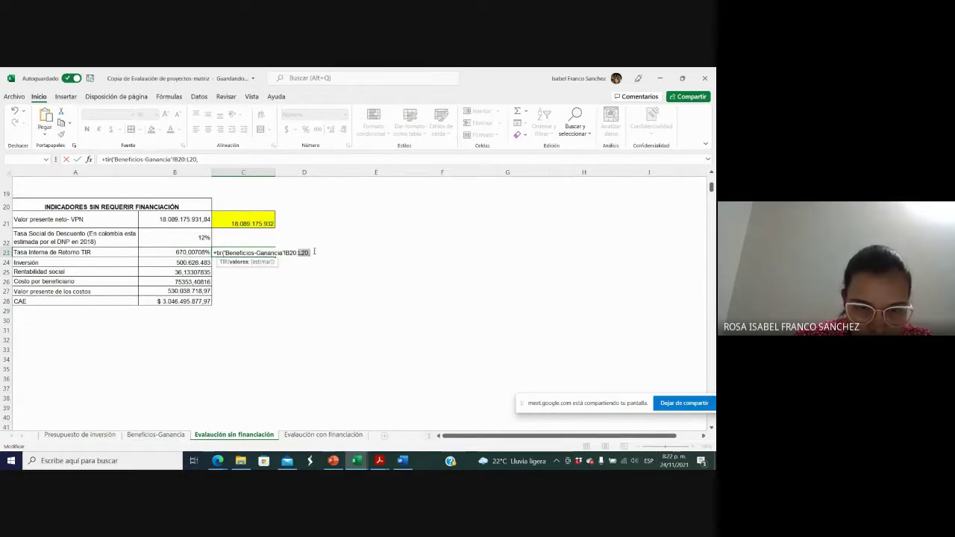
key(Right)
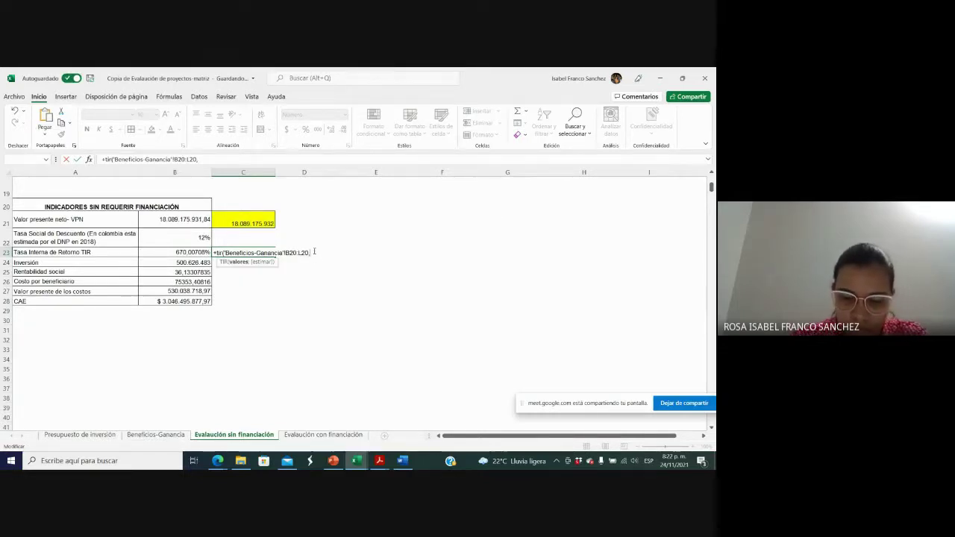
key(BackSpace)
text())
key(Return)
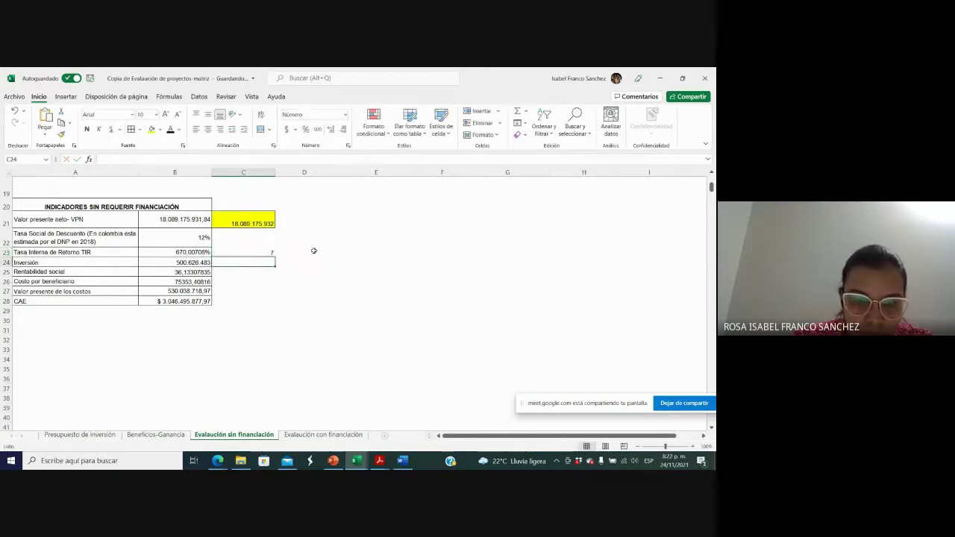
Step: Add the social discount rate cell B22 as the estimate argument of C23's TIR formula, matching B23, and format C23 as a percentage
double_click(197, 252)
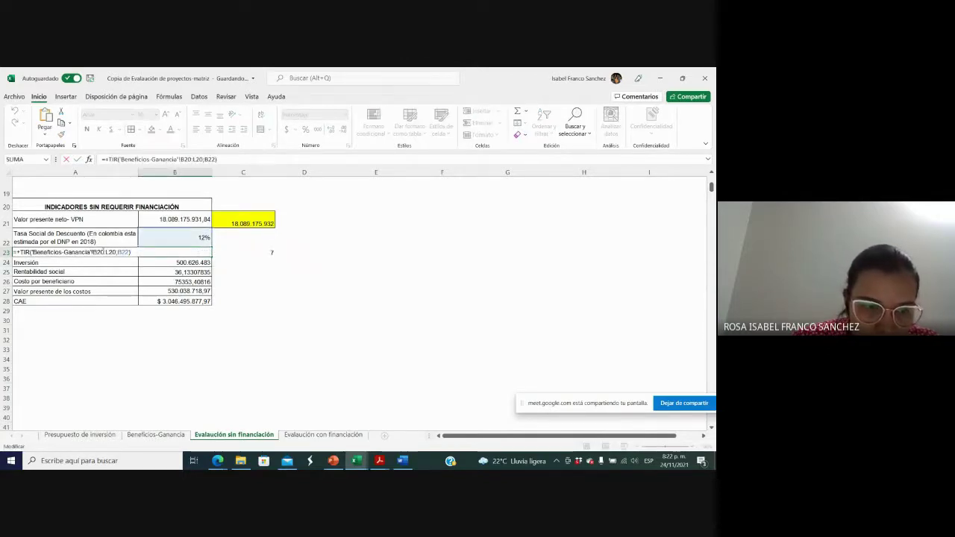
double_click(232, 252)
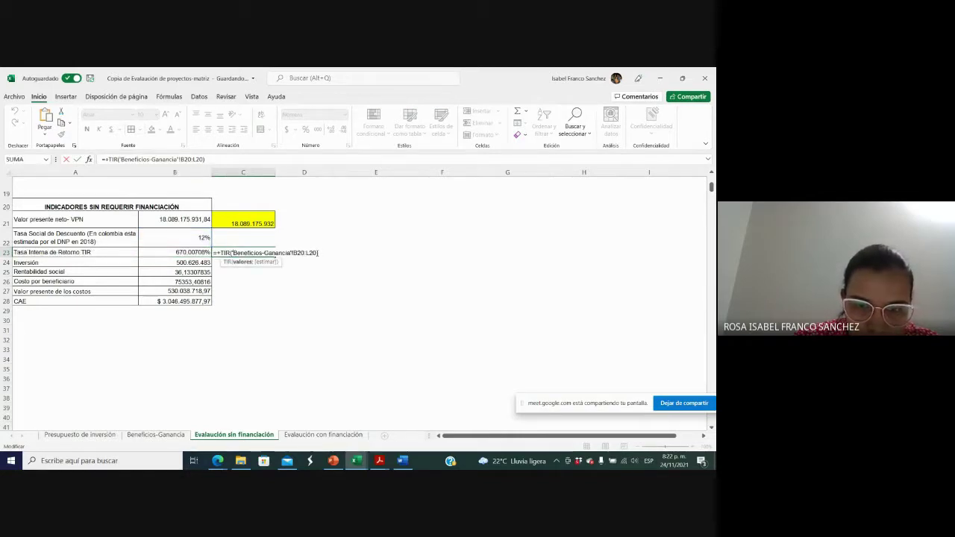
text(;)
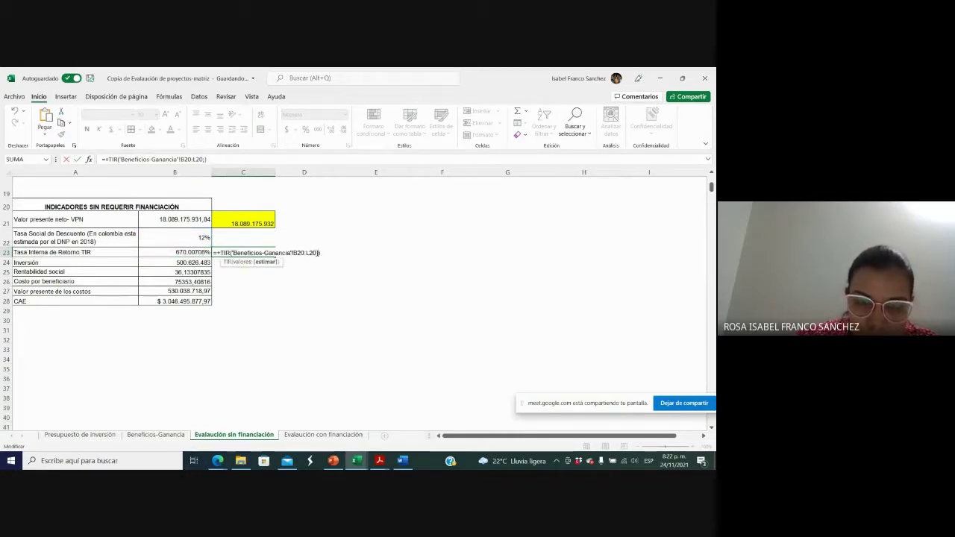
click(205, 238)
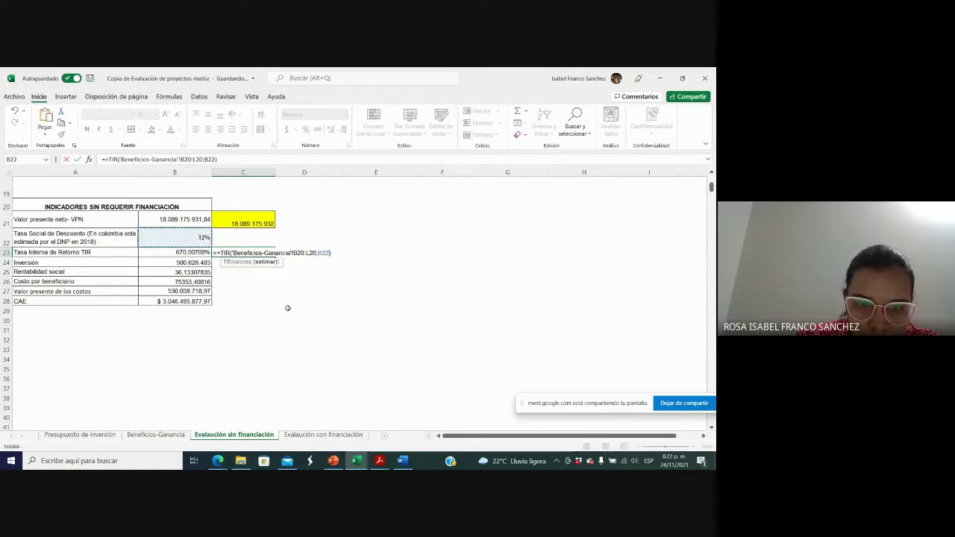
key(Return)
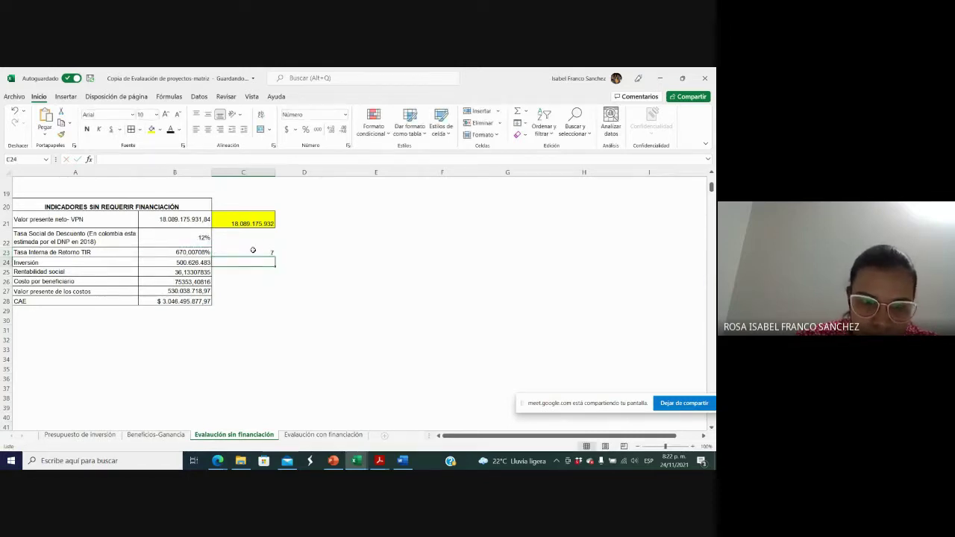
click(253, 254)
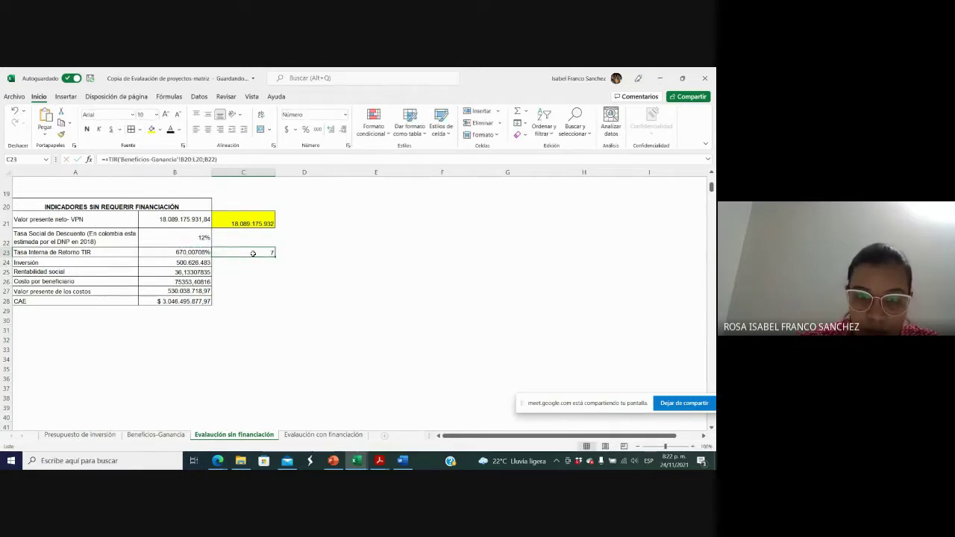
click(305, 129)
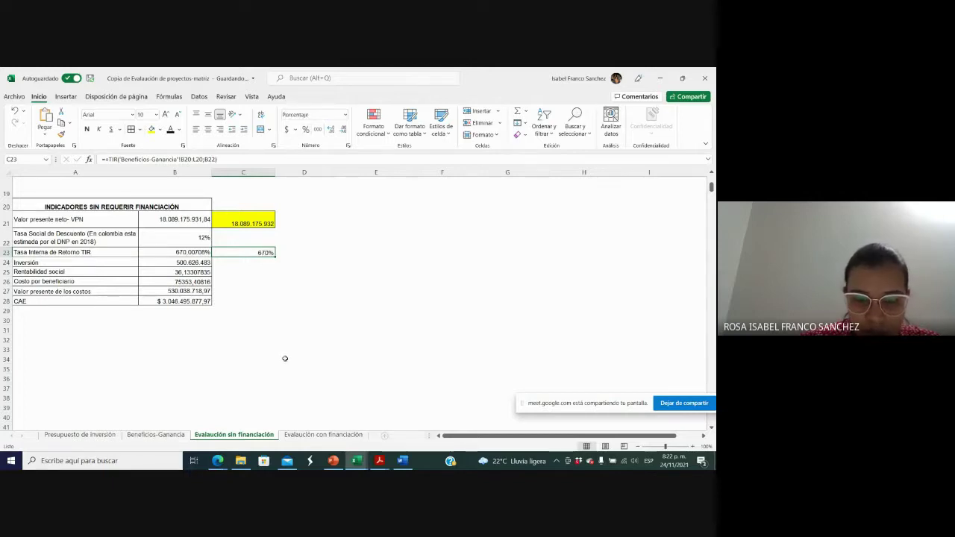
Step: Review the TIR formula in C23, including its Beneficios-Ganancia flow range and the B22 estimate argument
click(286, 256)
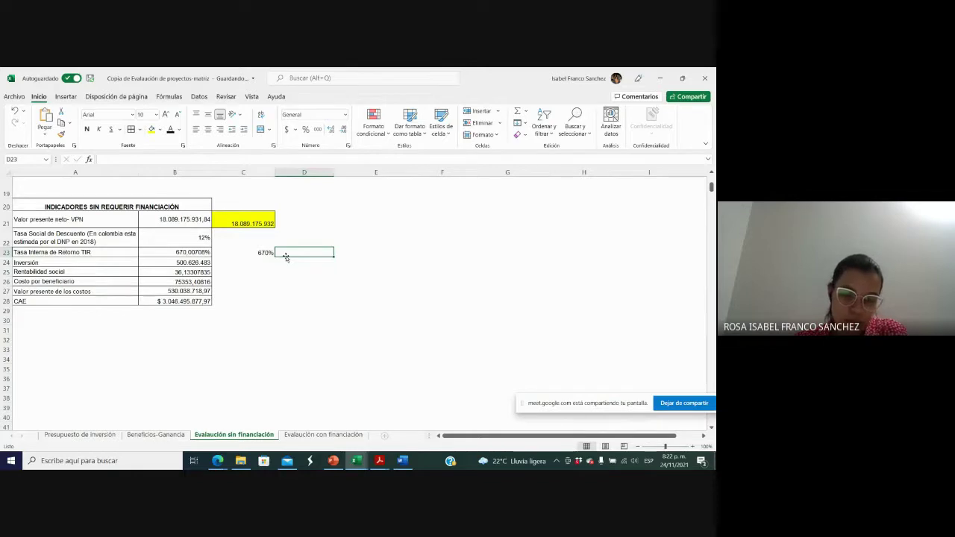
click(265, 253)
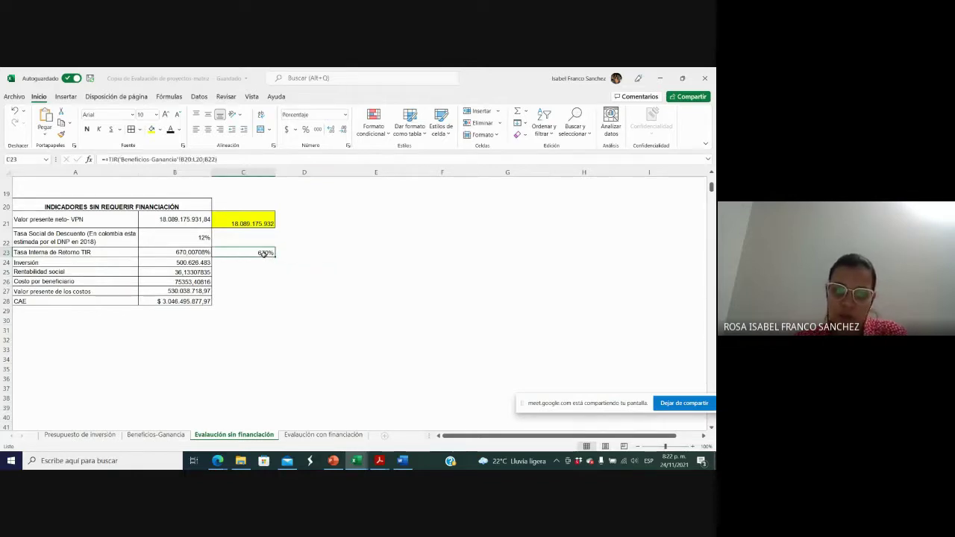
double_click(265, 253)
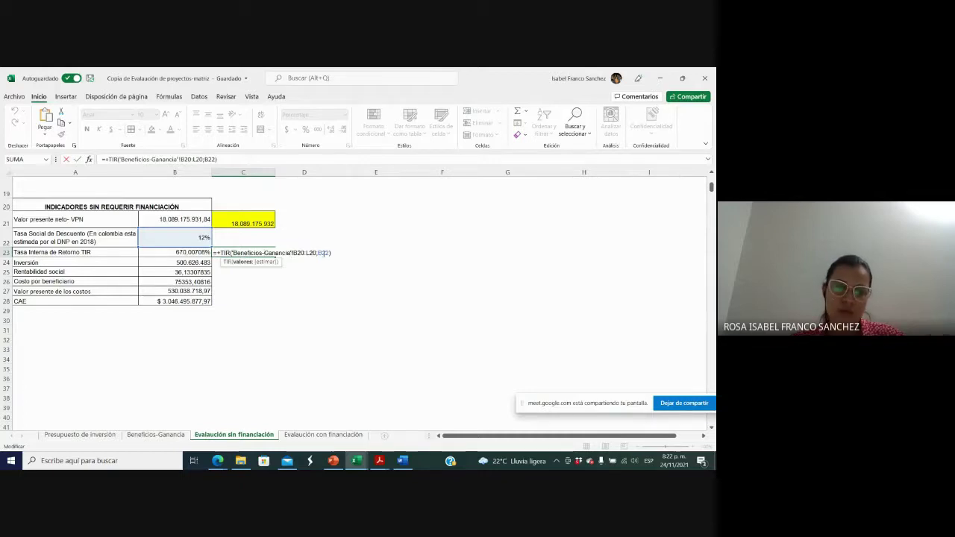
key(Return)
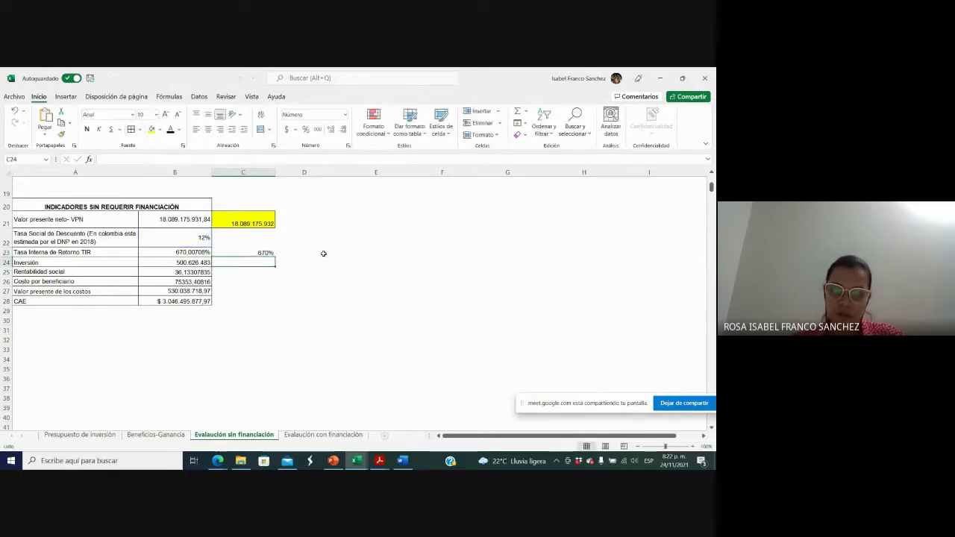
click(258, 254)
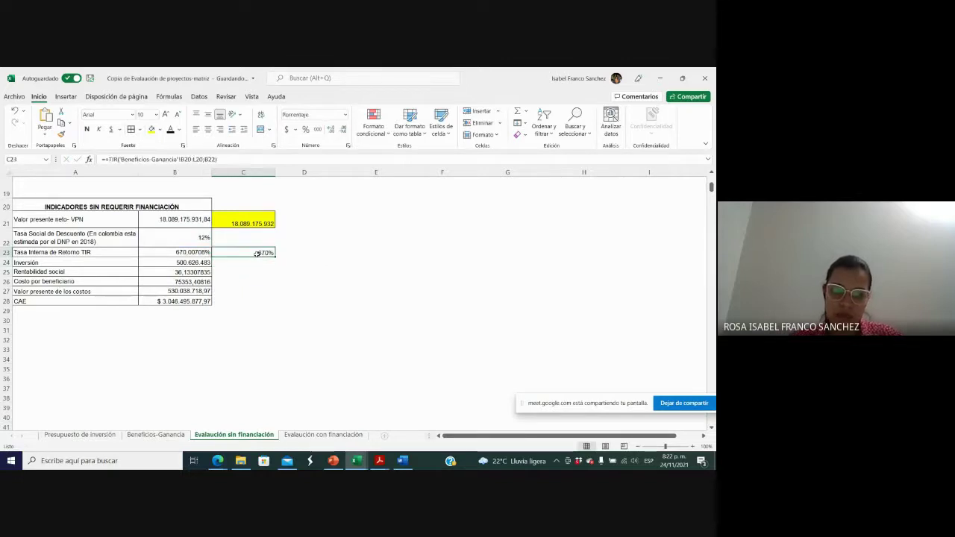
Step: Inspect the Inversión formula in B24 and its reference to Beneficios-Ganancia cell B20
double_click(198, 262)
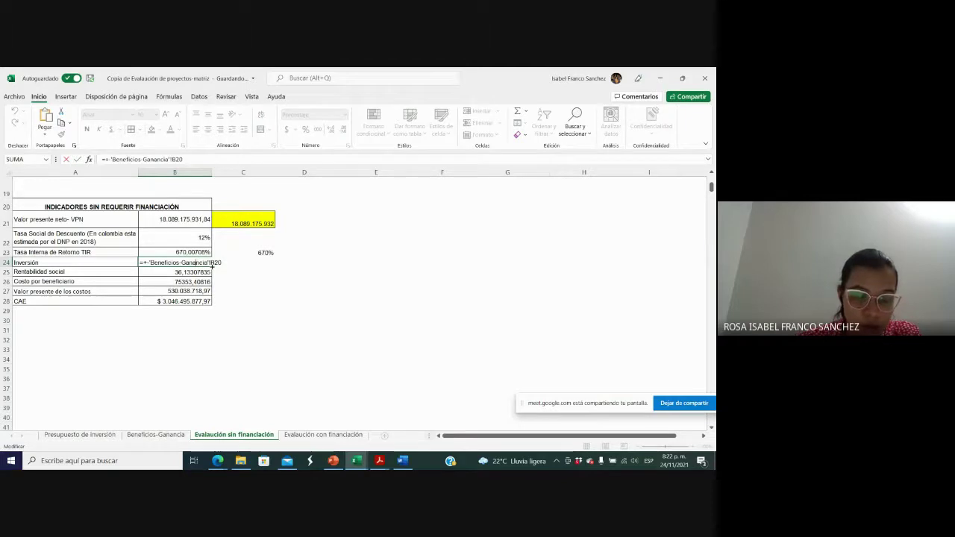
key(Return)
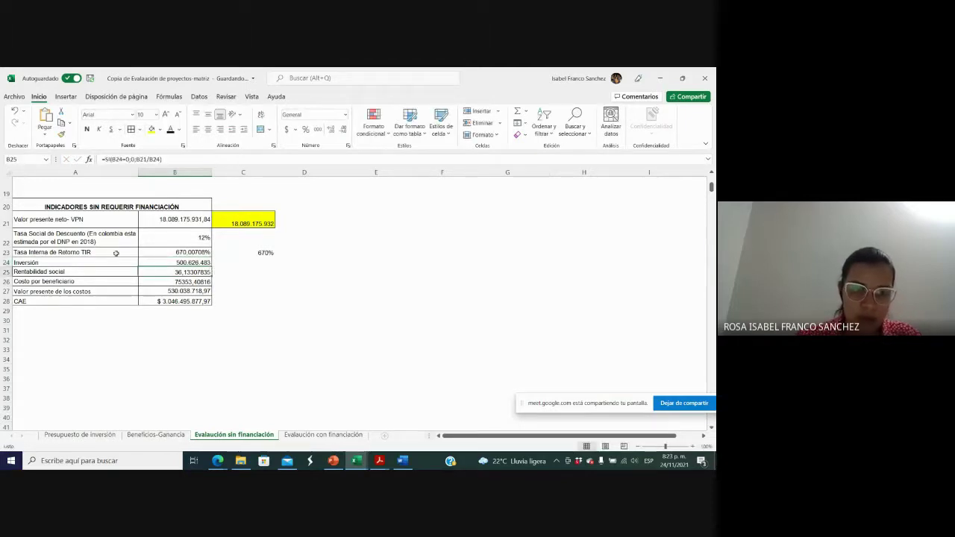
click(115, 251)
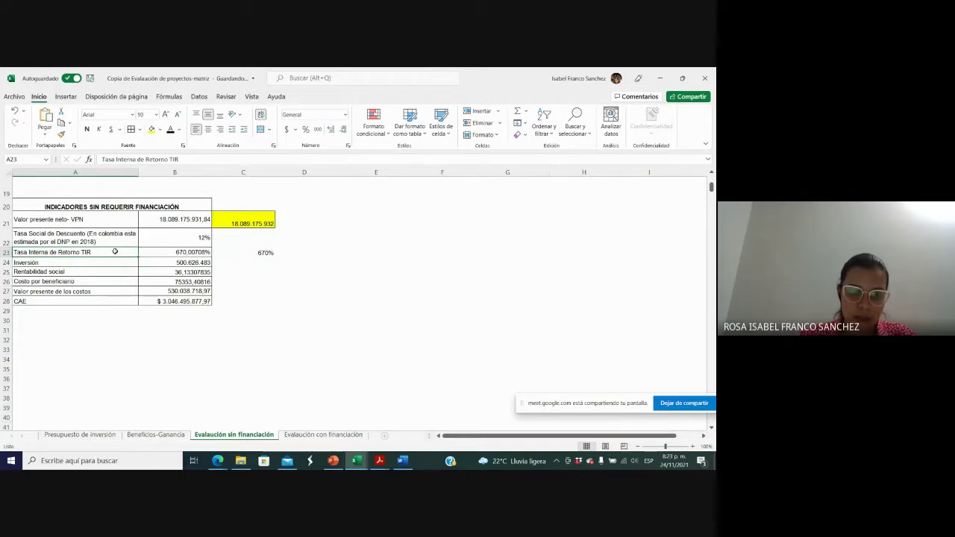
key(Down)
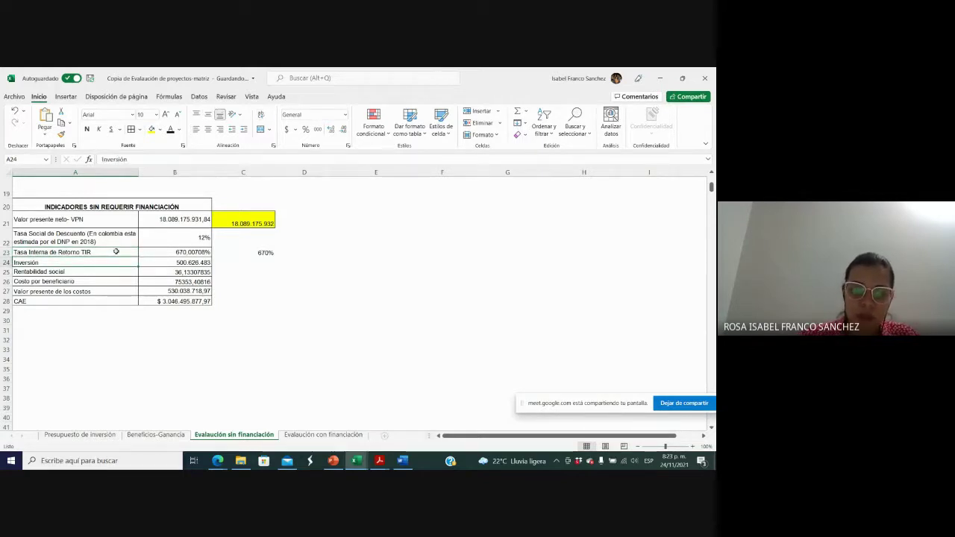
double_click(170, 262)
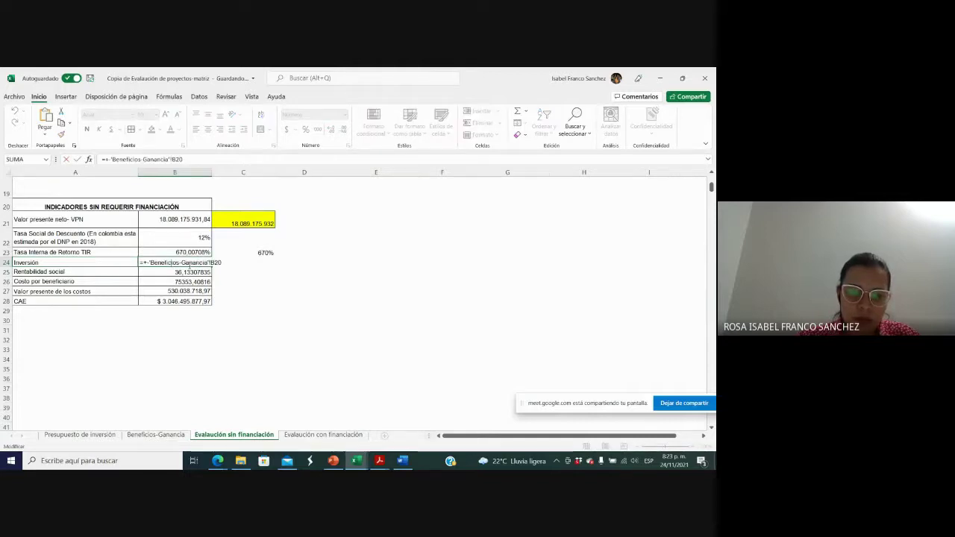
key(Return)
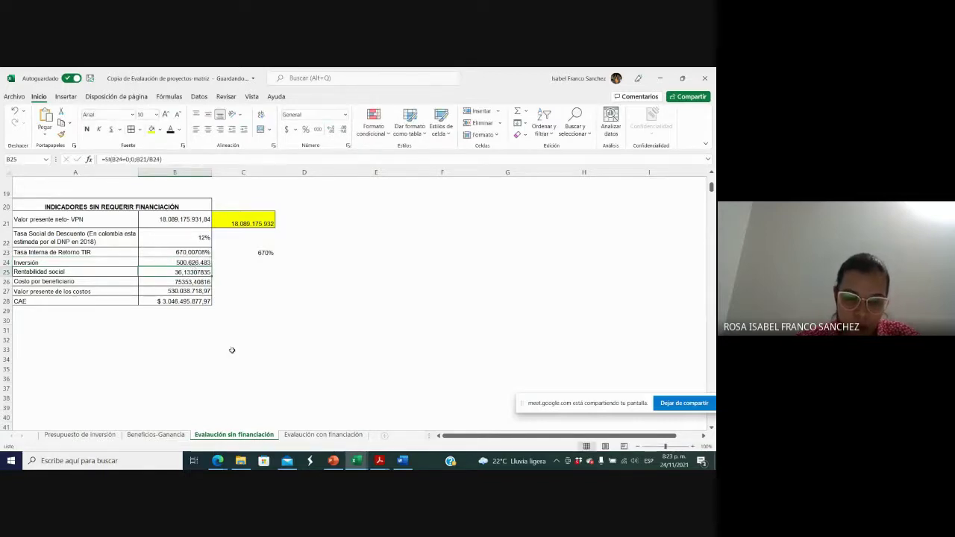
Step: Switch to mgaparque.pdf, review the Valor Presente Neto and neighbouring profitability indicators, and return to the Excel matrix
click(381, 461)
click(413, 413)
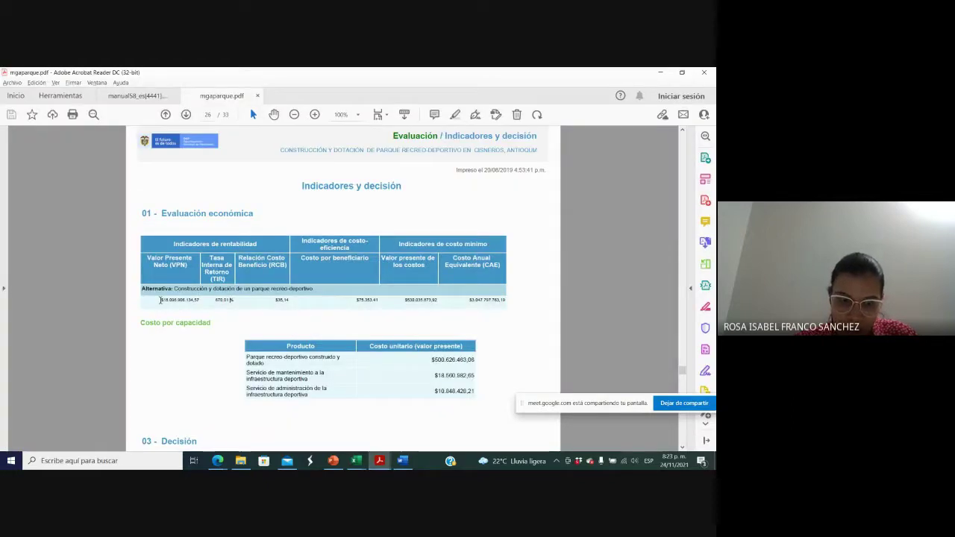
drag(160, 299, 200, 299)
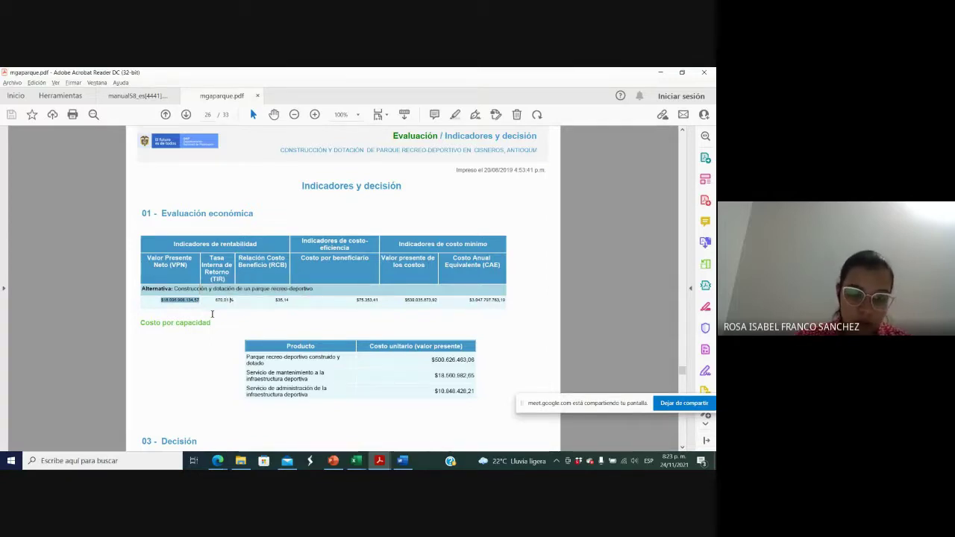
mouse_move(232, 467)
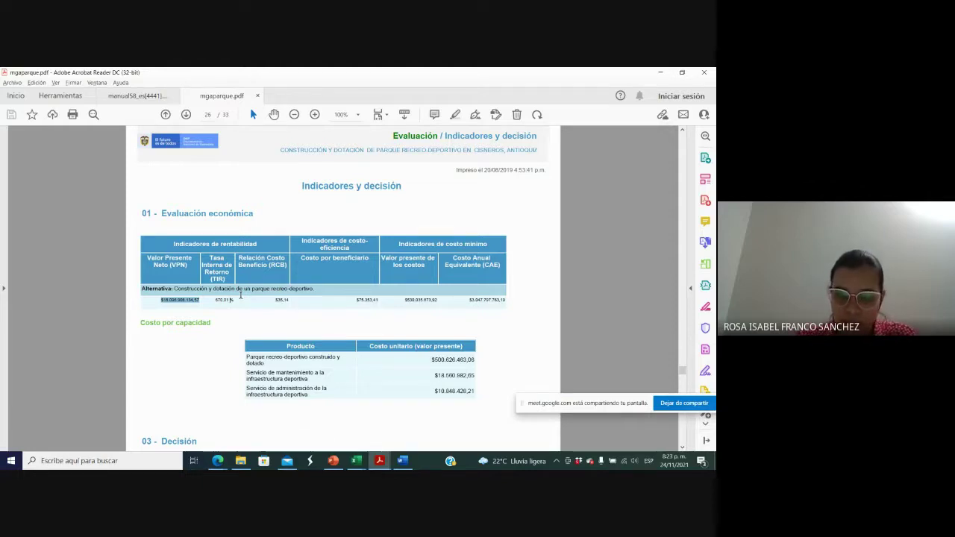
key(alt+Tab)
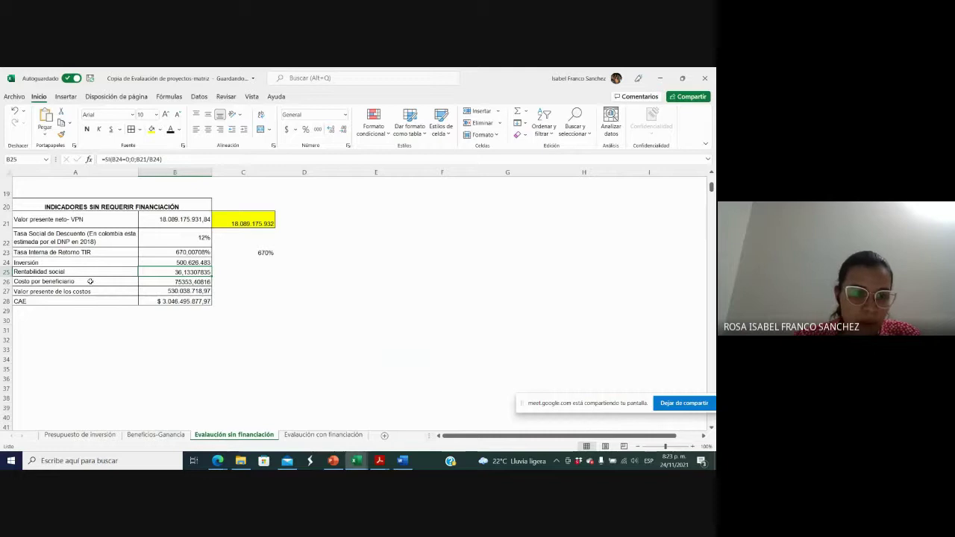
Step: Examine the Rentabilidad social formula in B25 and compare it with the Relación Costo Beneficio (RCB) in mgaparque.pdf
double_click(150, 273)
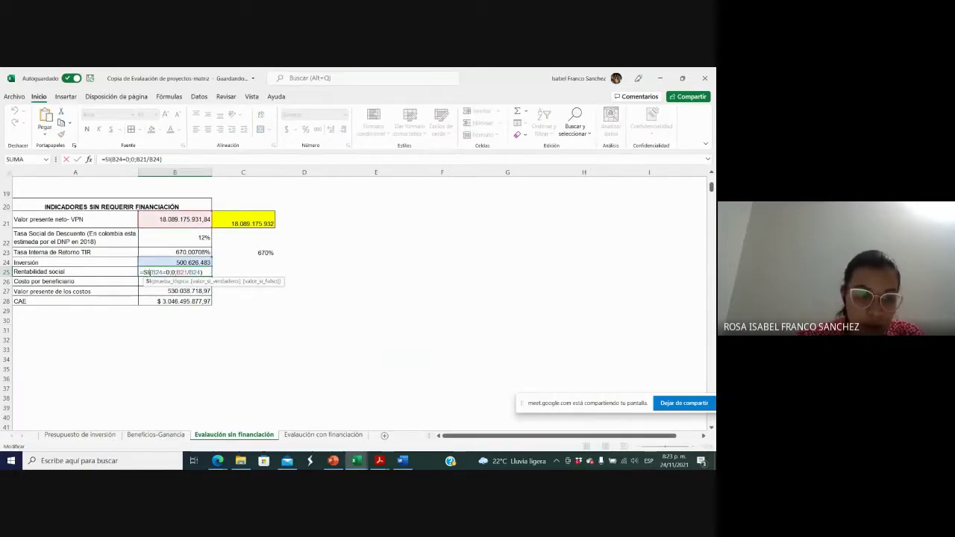
key(alt+Tab)
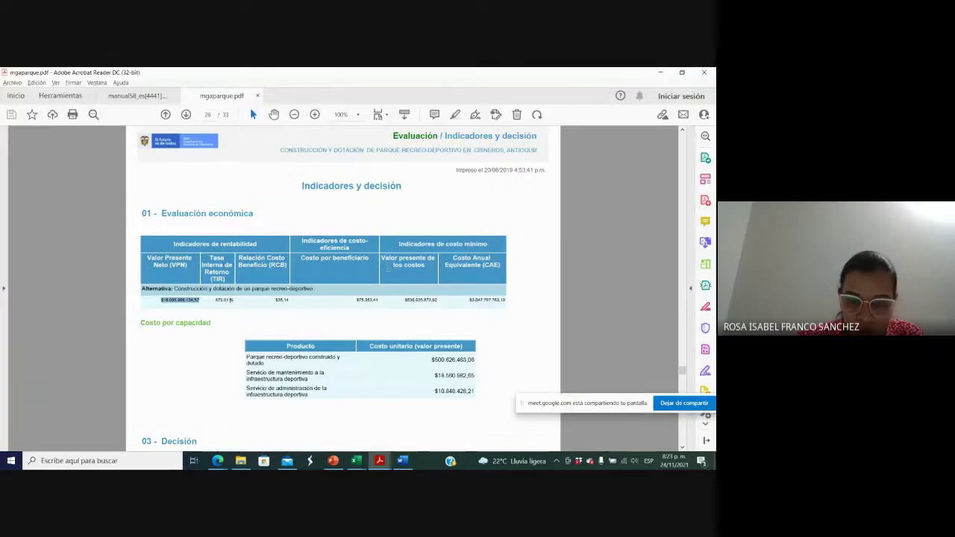
key(alt+Tab)
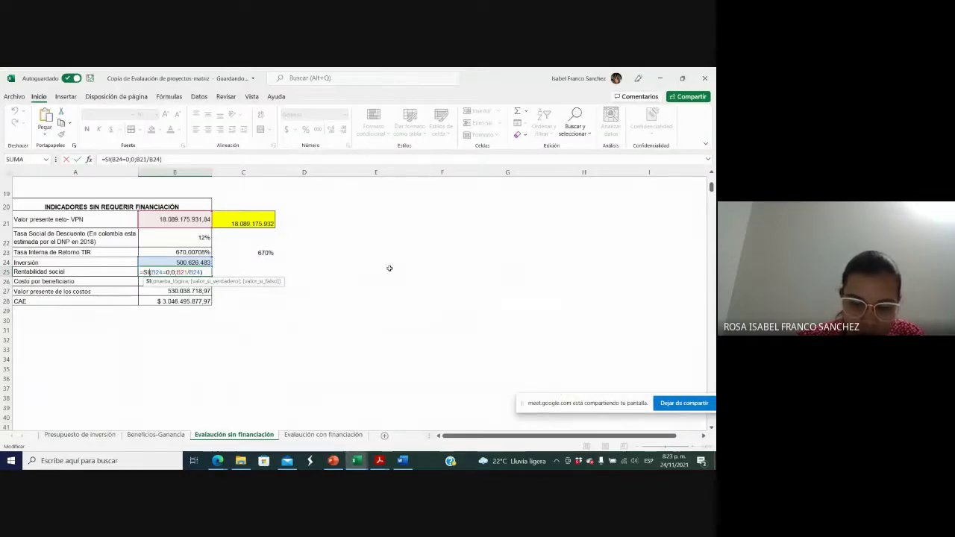
key(Return)
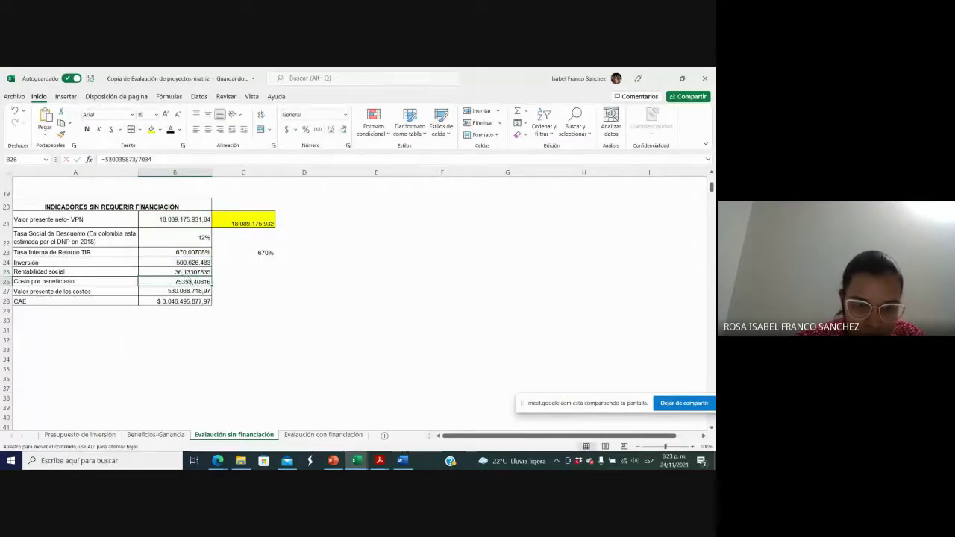
key(alt+Tab)
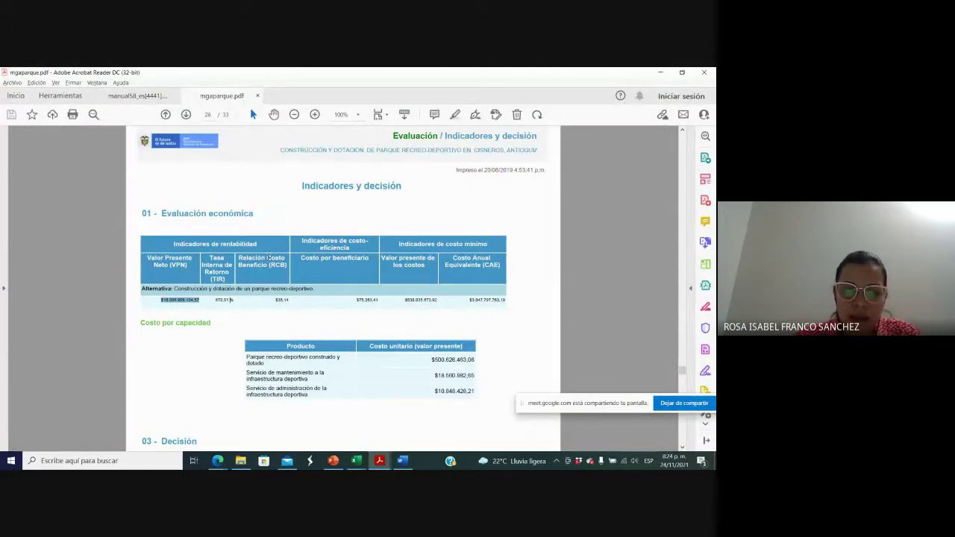
key(alt+Tab)
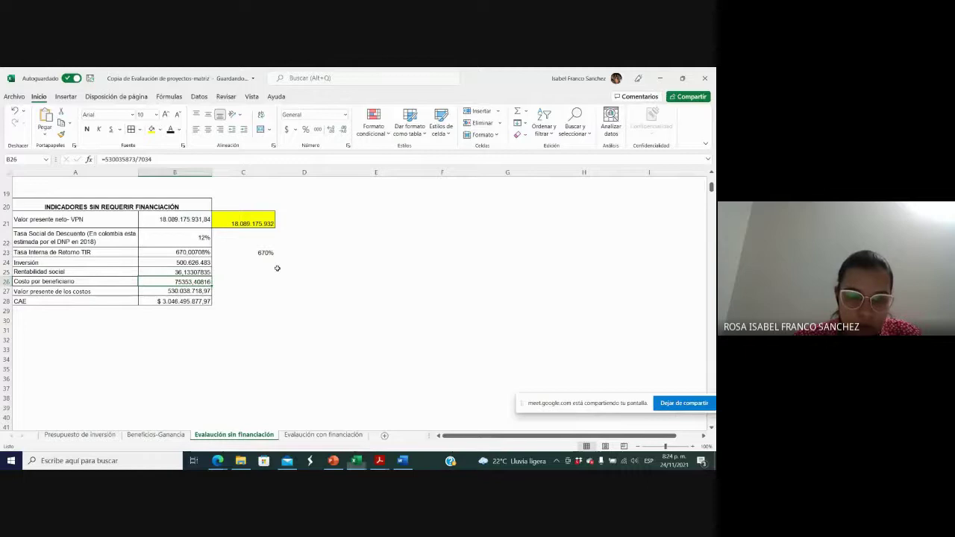
double_click(178, 273)
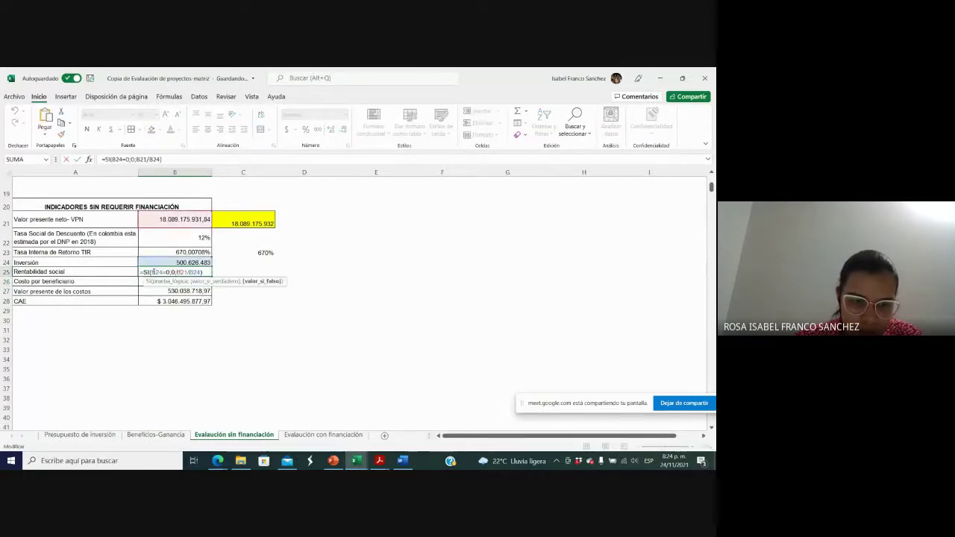
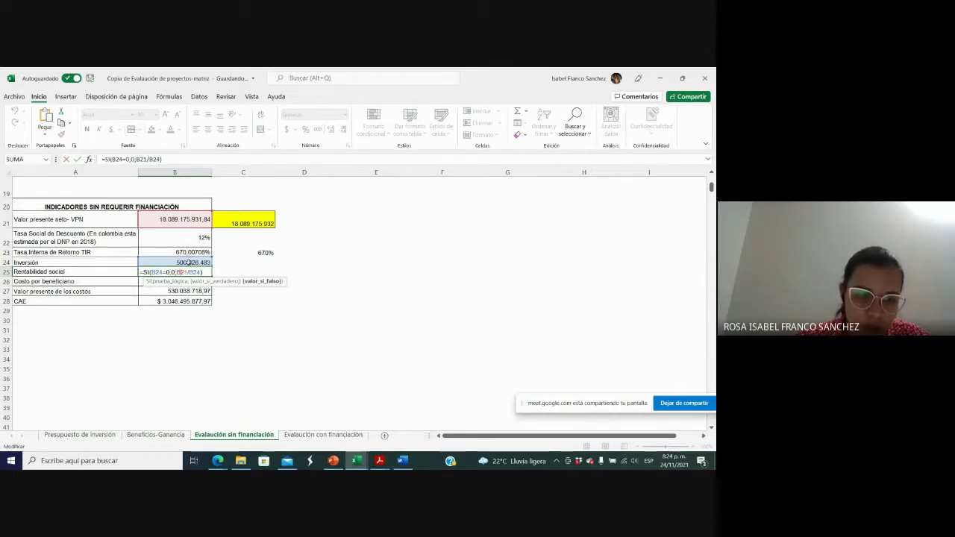
key(Return)
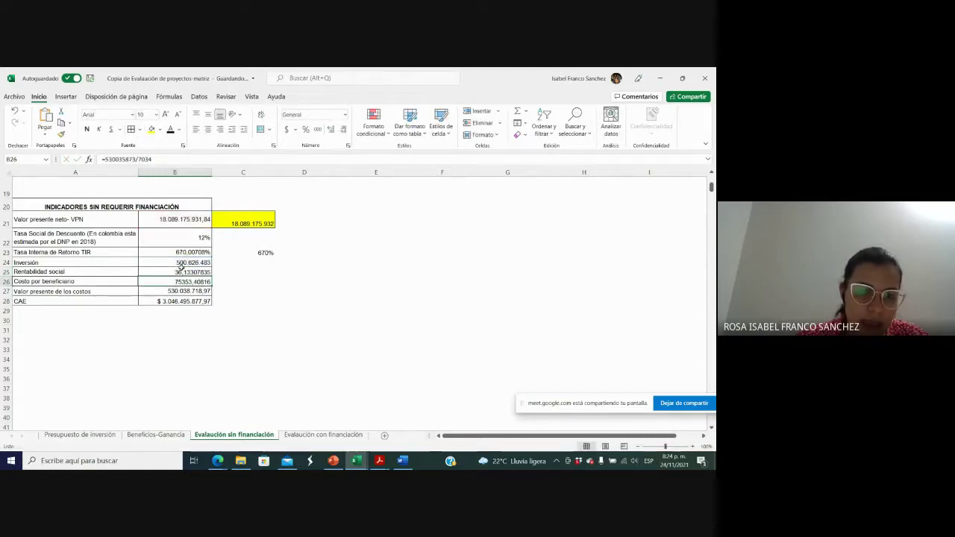
Step: Recheck the Inversión cell B24 as the divisor of the Rentabilidad social formula in B25
click(179, 262)
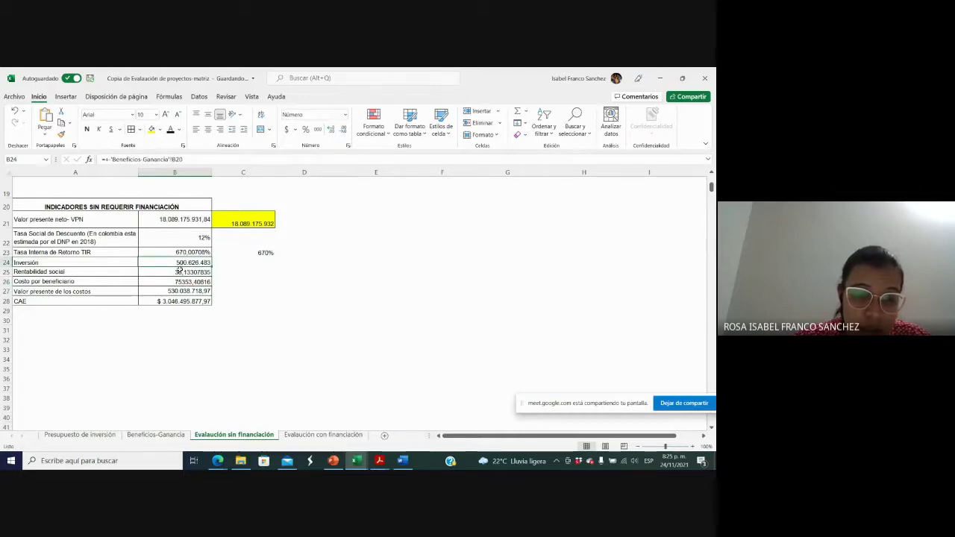
click(179, 271)
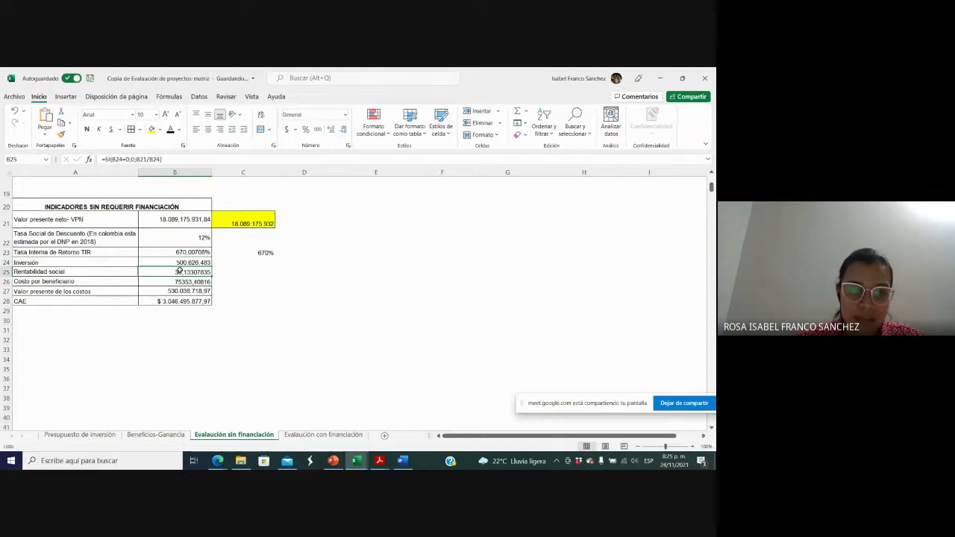
click(181, 263)
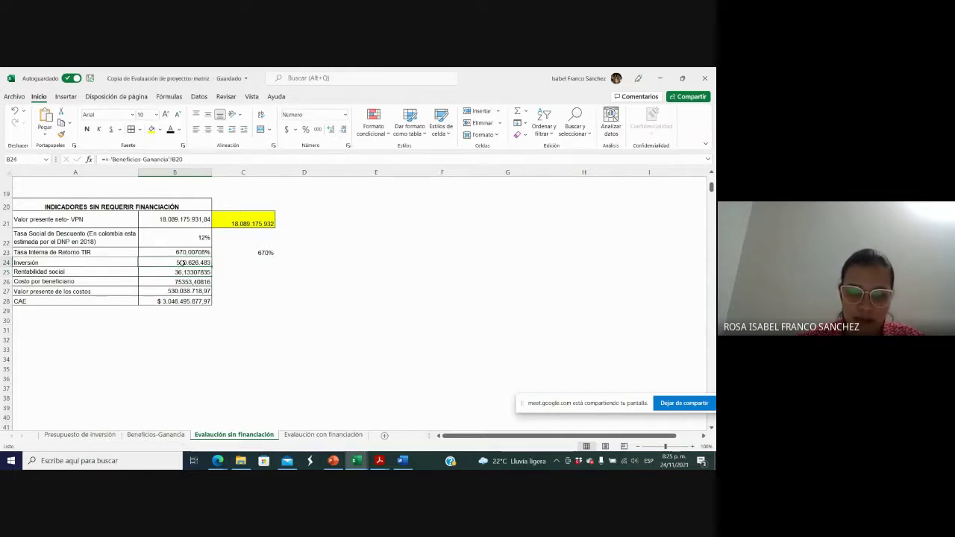
double_click(181, 263)
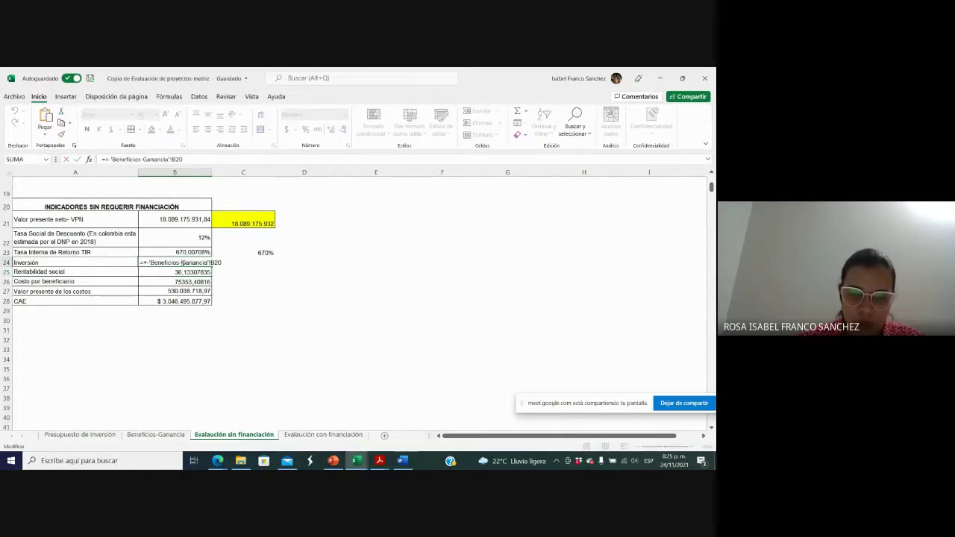
key(Return)
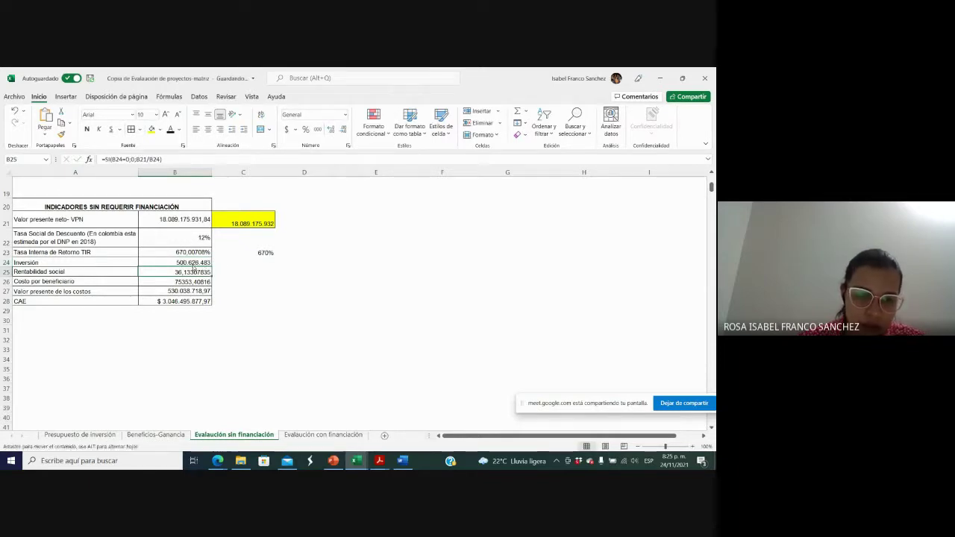
click(192, 263)
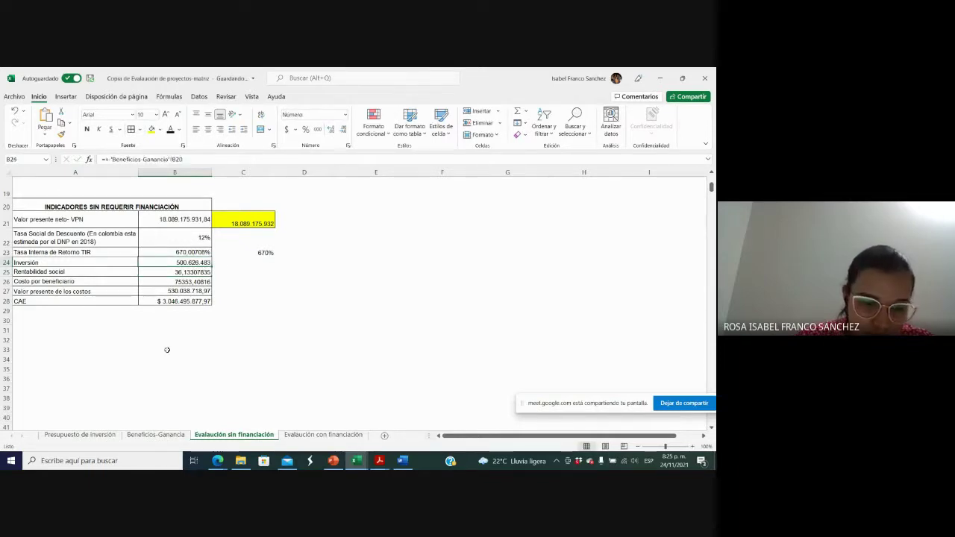
Step: Trace the investment to the Beneficios-Ganancia sheet, checking the Año 0 RPC-Costos formula in B19 and the Año 1 benefits in C16
click(157, 435)
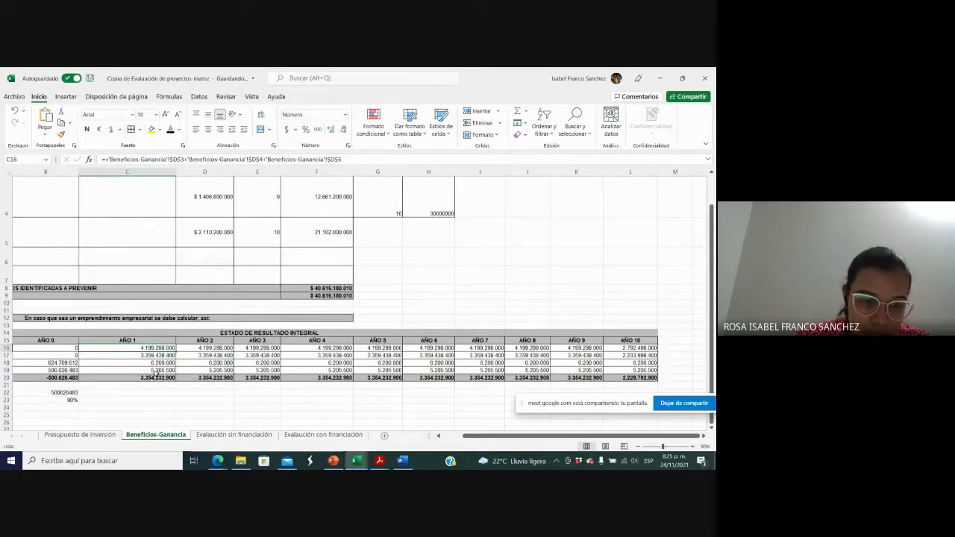
click(64, 370)
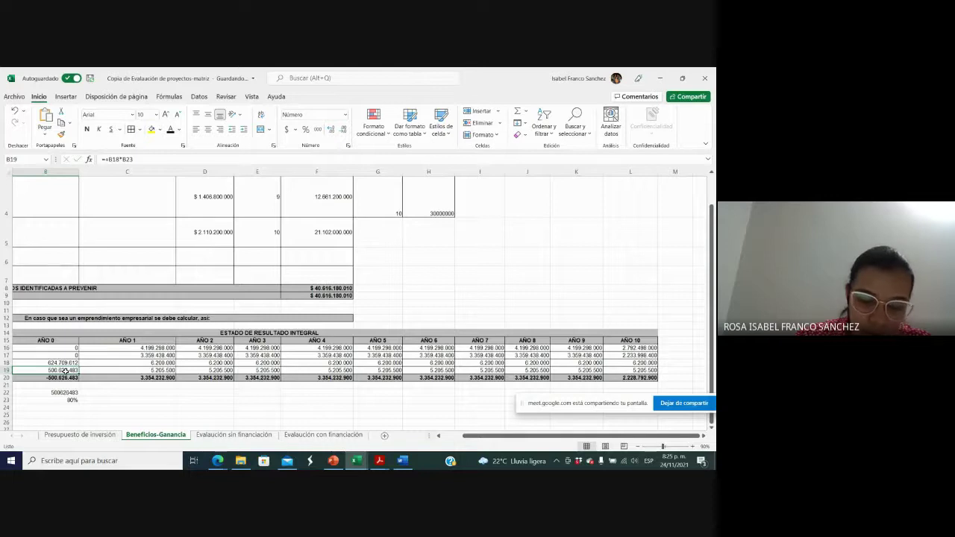
key(Left)
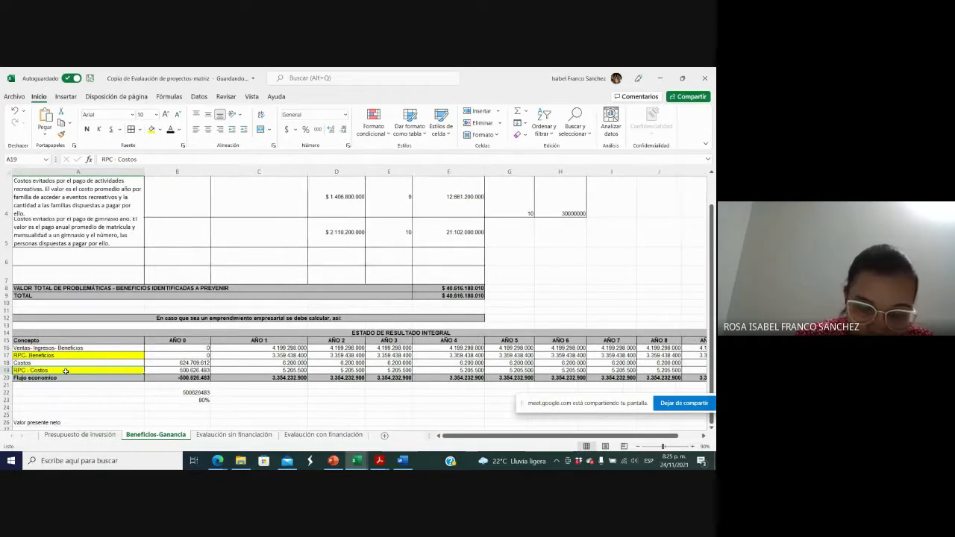
key(Right)
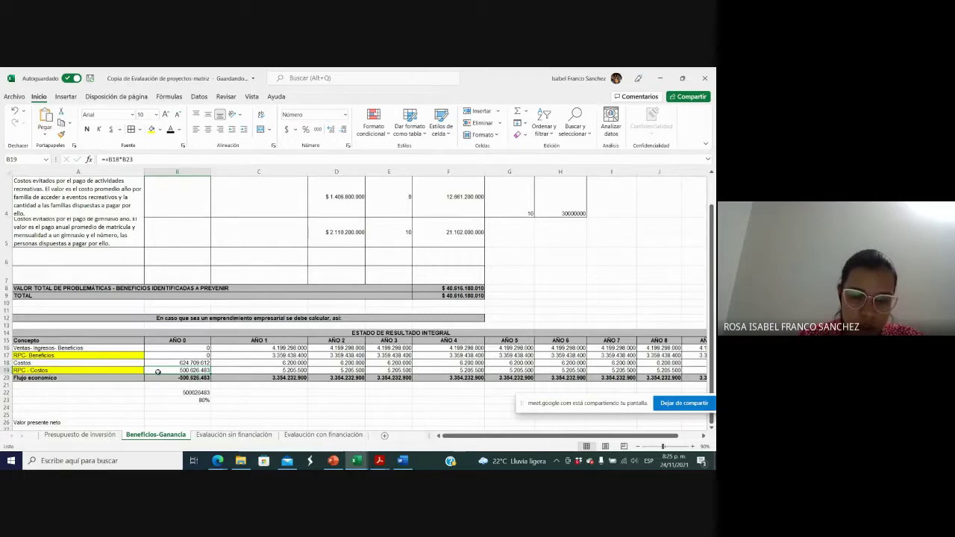
click(285, 348)
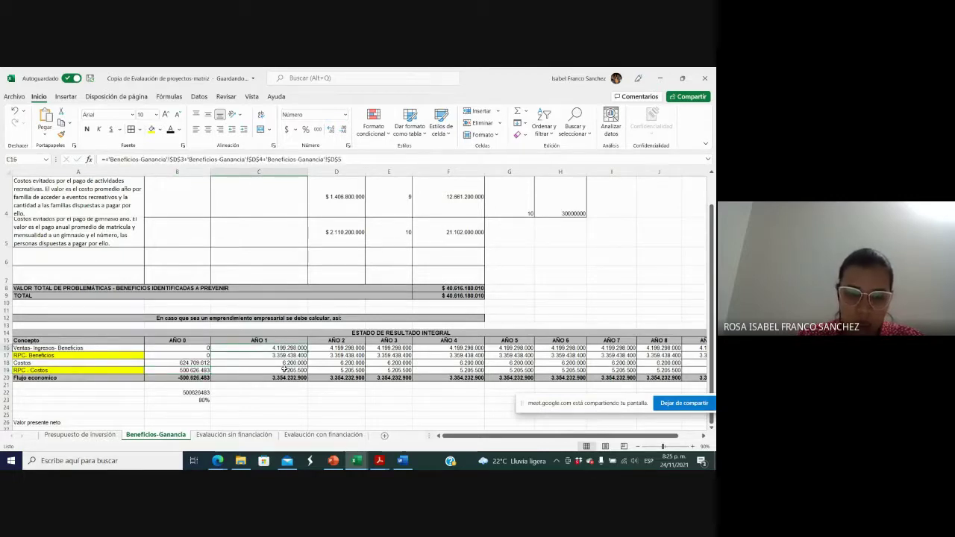
Step: Check the Año 1 and Año 2 Costos cells in row 18 of the Beneficios-Ganancia sheet
click(286, 363)
click(337, 346)
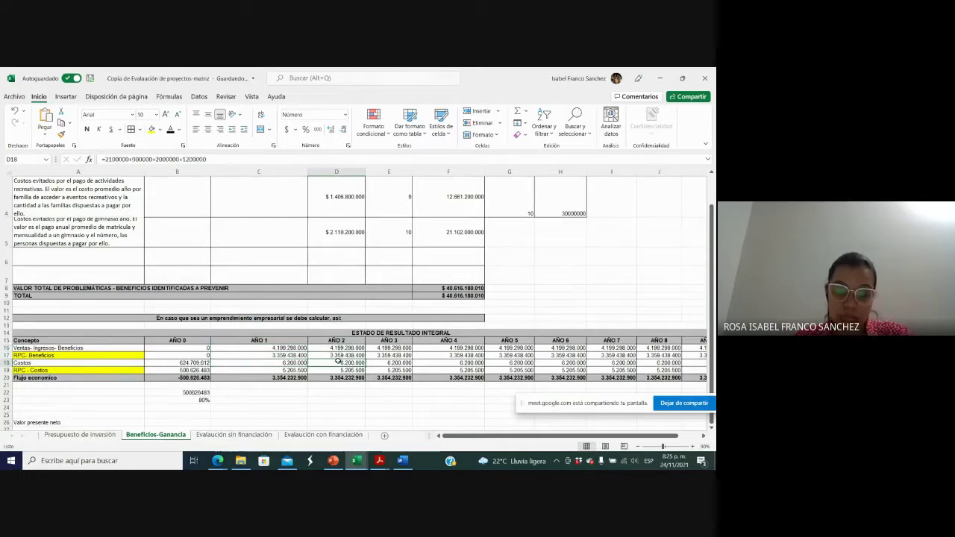
key(alt+Tab)
key(alt+Tab)
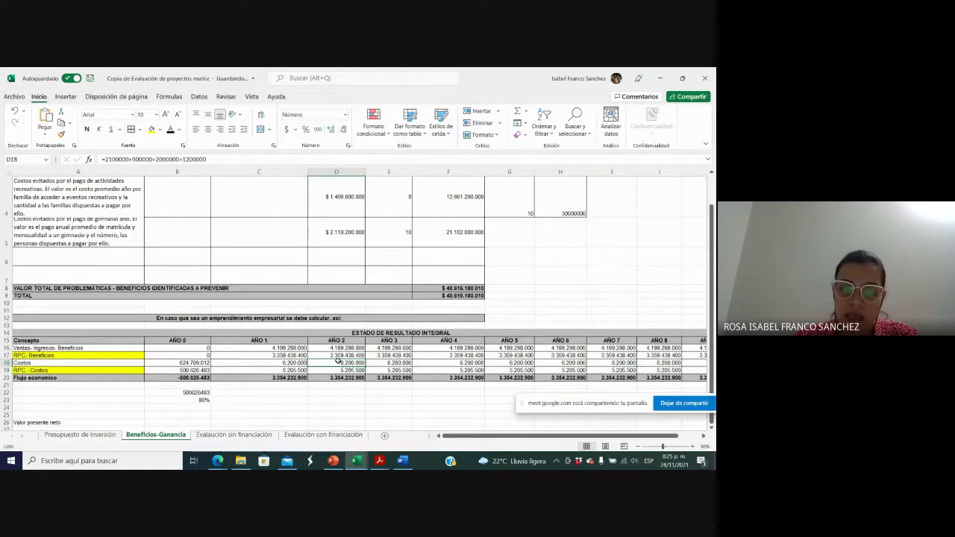
click(357, 461)
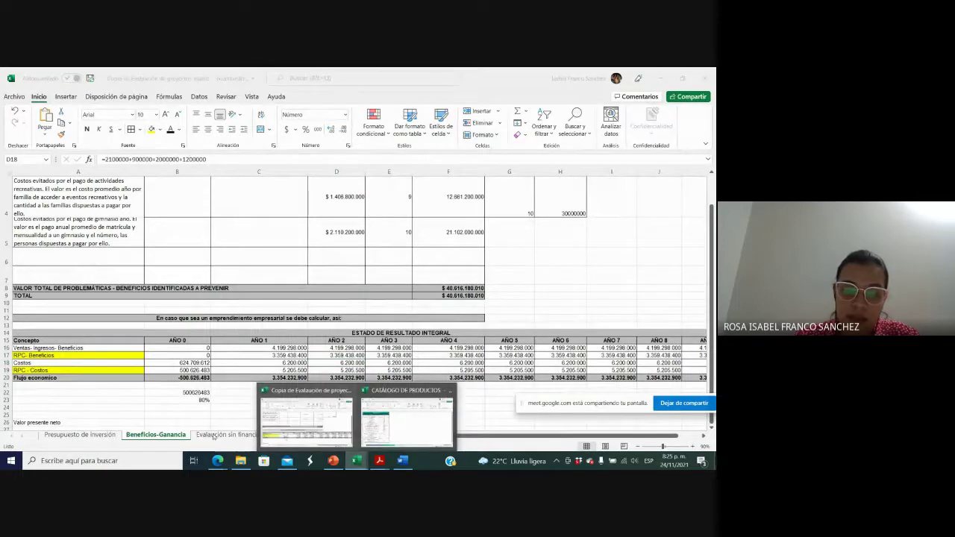
Step: Review the VPN, Inversión, Rentabilidad social and Costo por beneficiario formulas in B21 and B24:B26 of the Evaluación sin financiación sheet
click(217, 435)
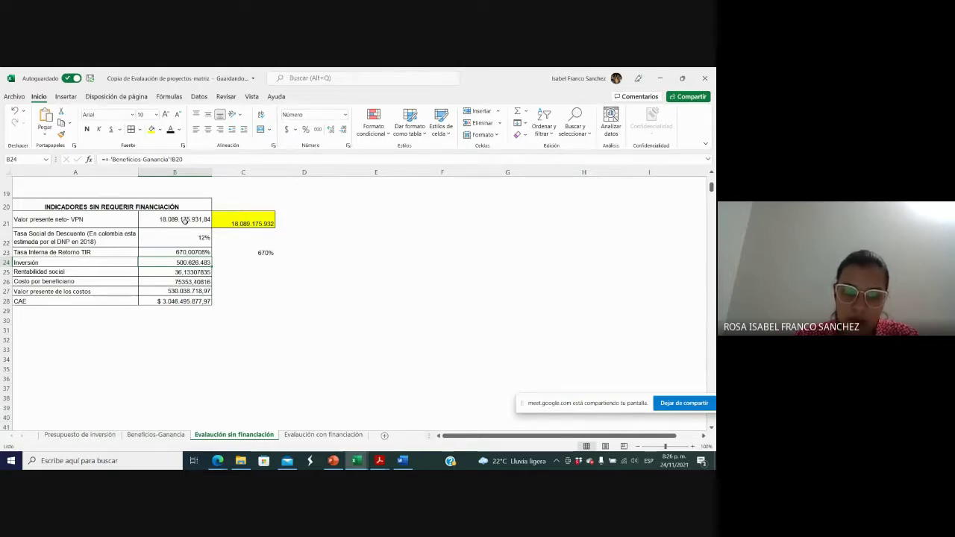
click(185, 221)
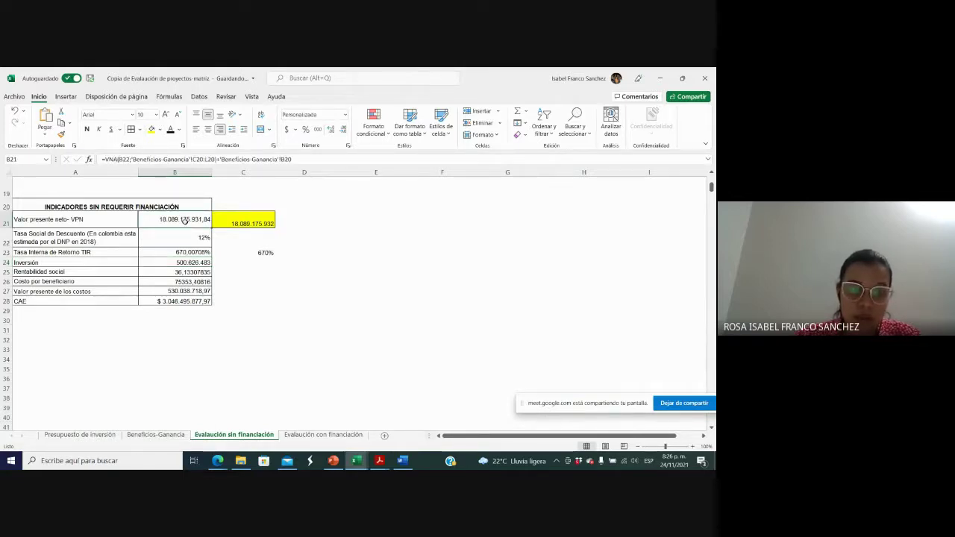
click(172, 272)
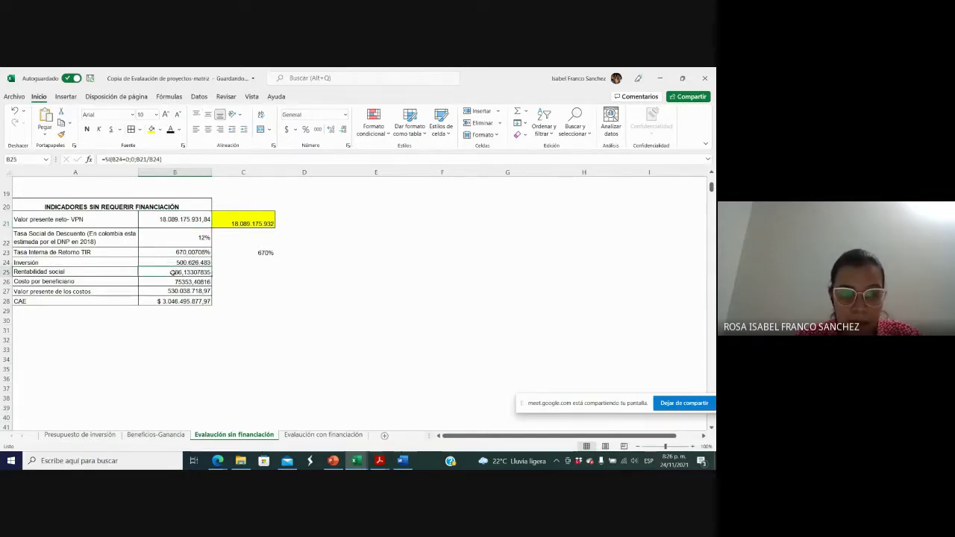
click(175, 262)
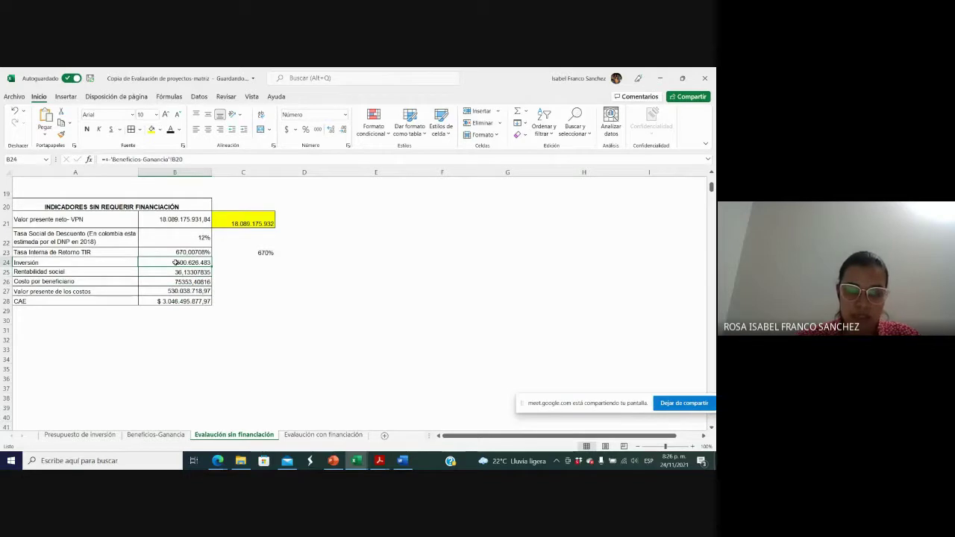
click(175, 272)
click(176, 281)
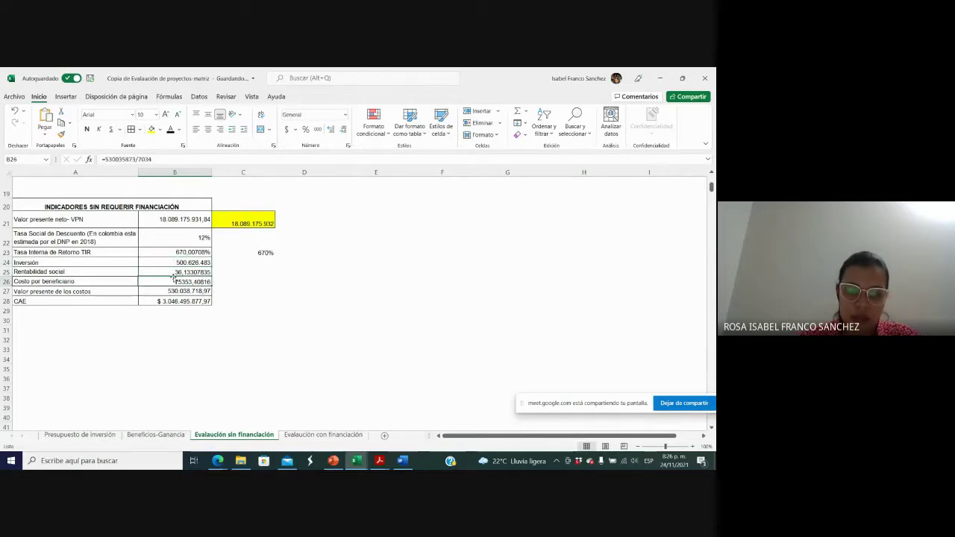
click(176, 272)
Step: Compare Rentabilidad social in B25 with the RCB in mgaparque.pdf, view the PDF's Costo por beneficiario, and return to the Excel matrix
key(alt+Tab)
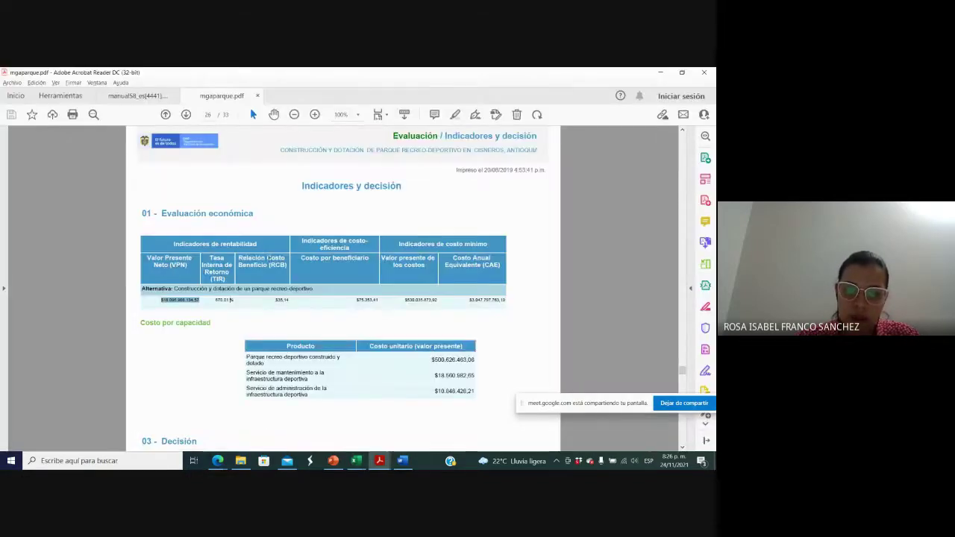
click(276, 266)
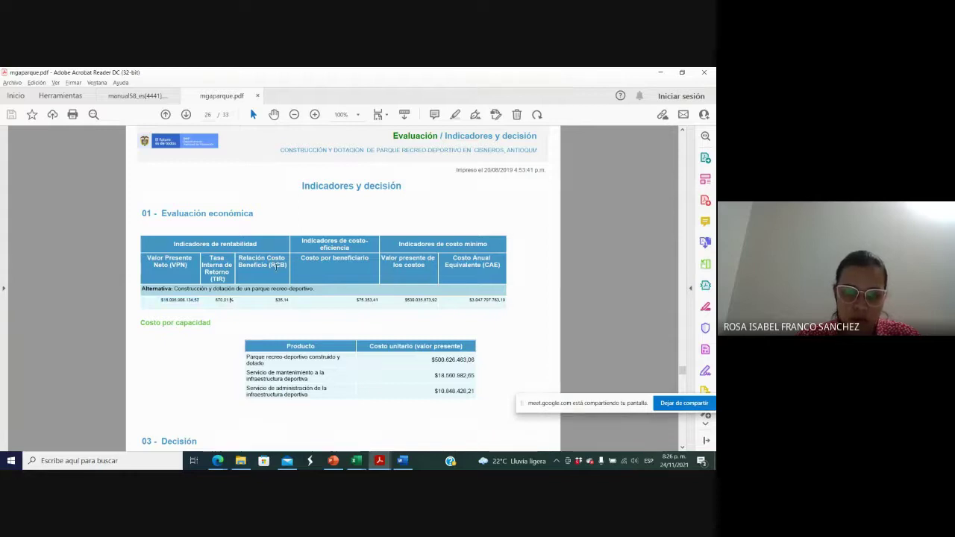
key(alt+Tab)
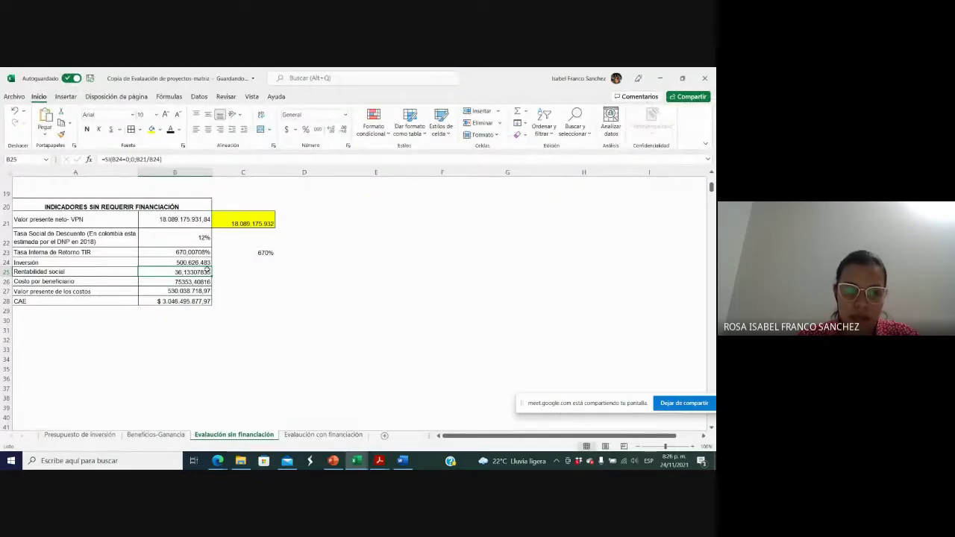
key(alt+Tab)
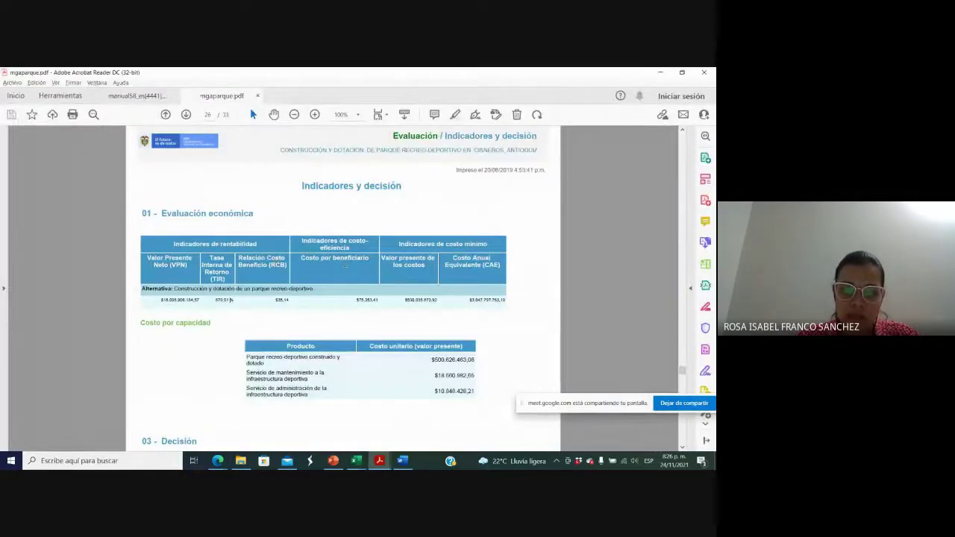
key(alt+Tab)
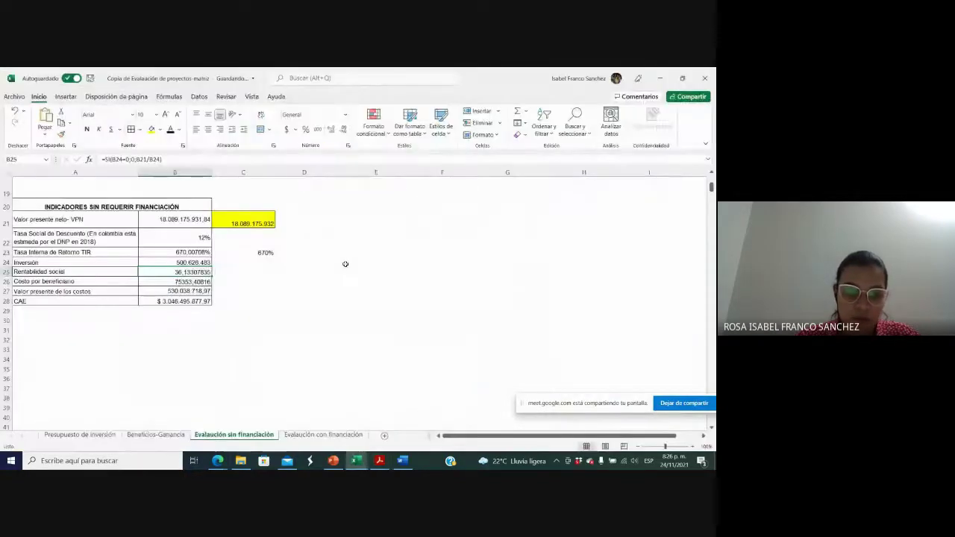
Step: Examine the Costo por beneficiario formula in B26, which divides the present value of costs by the beneficiaries
double_click(191, 282)
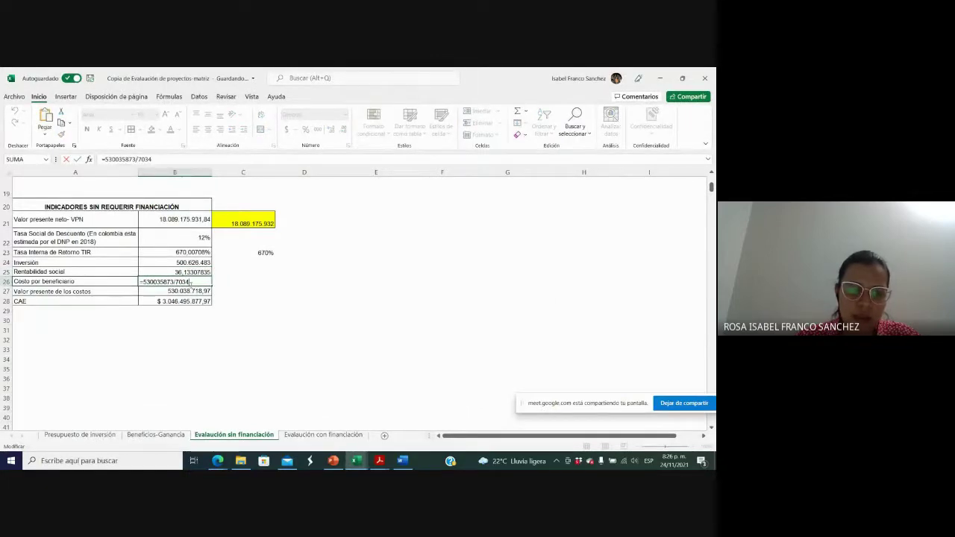
click(187, 290)
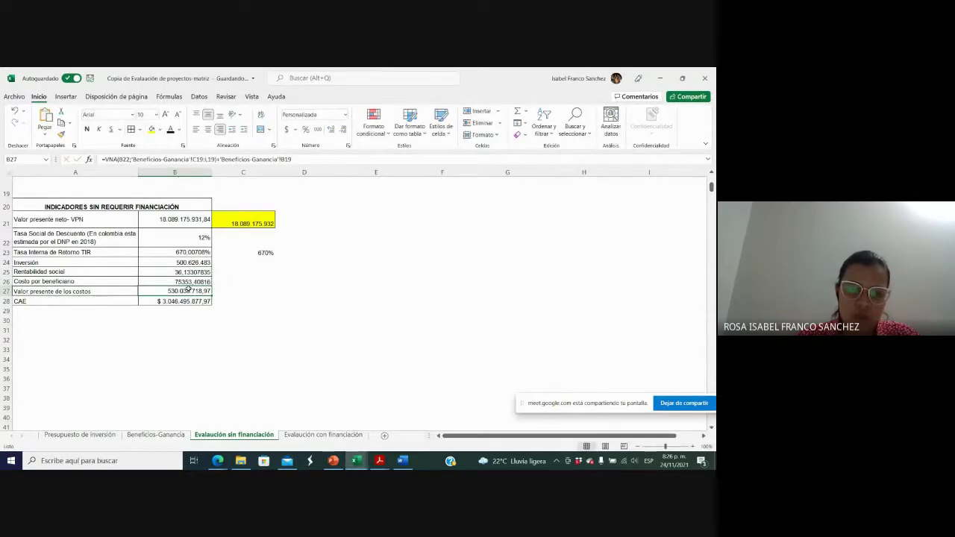
double_click(191, 282)
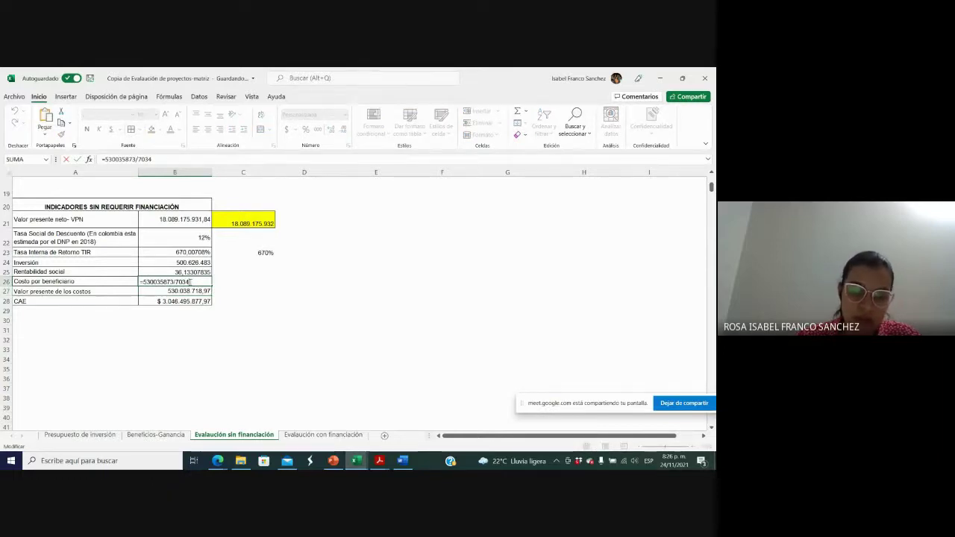
key(Return)
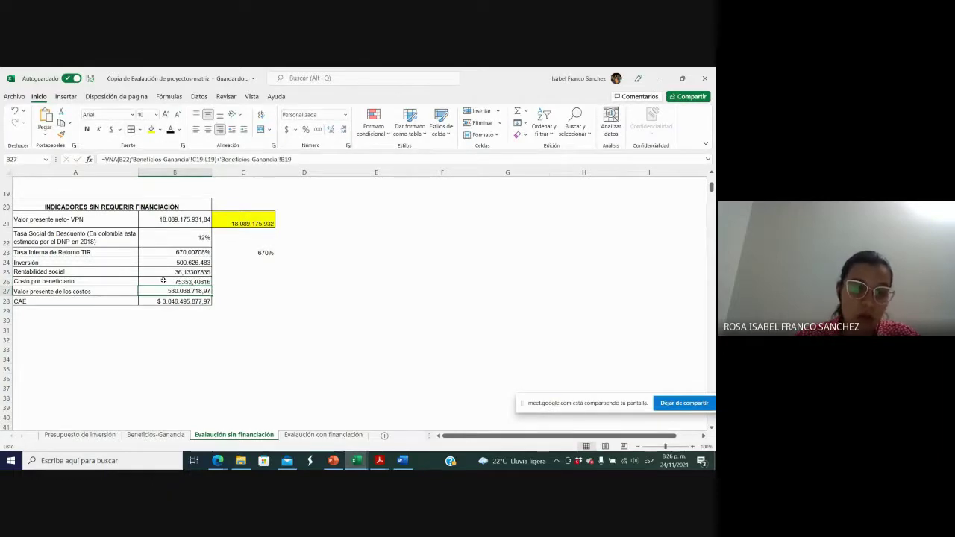
double_click(163, 281)
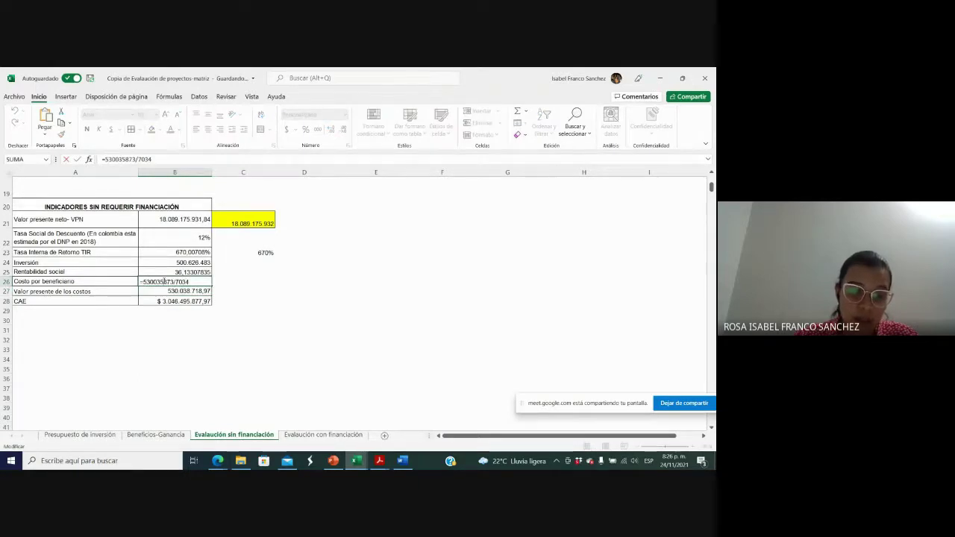
Step: Inspect the Valor presente de los costos formula in B27, including its B22 discount rate and the Año 0 addend
double_click(166, 290)
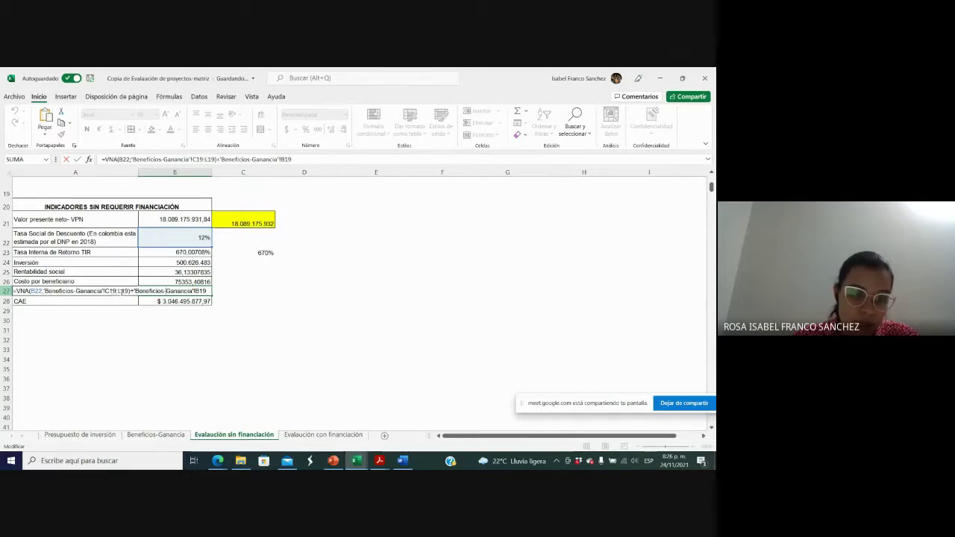
double_click(37, 292)
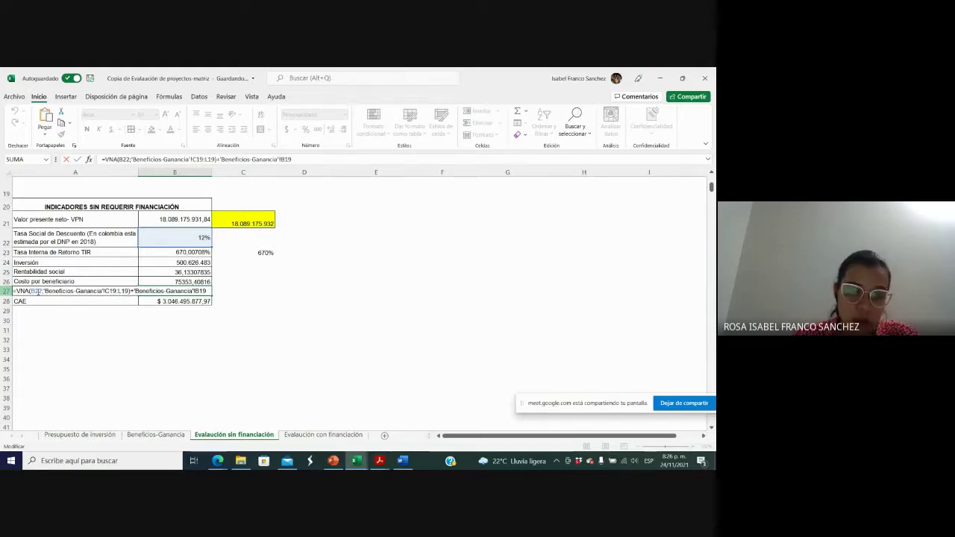
click(133, 291)
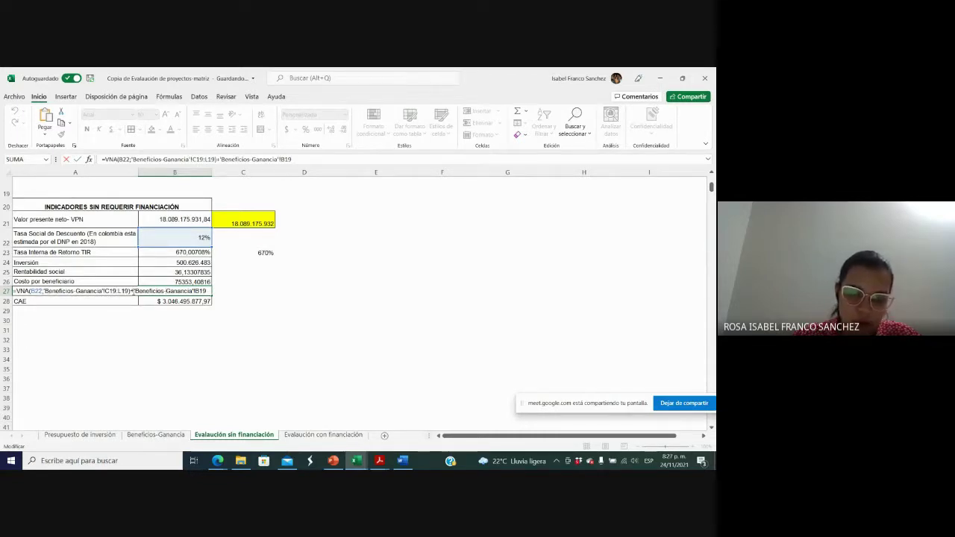
Step: Trace the cost range of the B27 formula by selecting RPC-Costos C19:L19, Año 1 to Año 10, in Beneficios-Ganancia
click(175, 439)
ctrl+scroll(179, 411, down, 1)
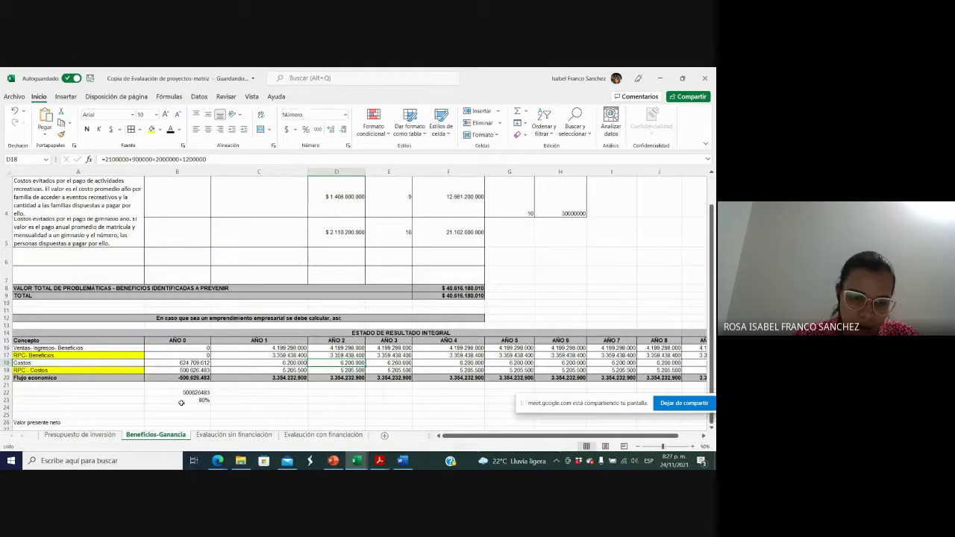
click(235, 370)
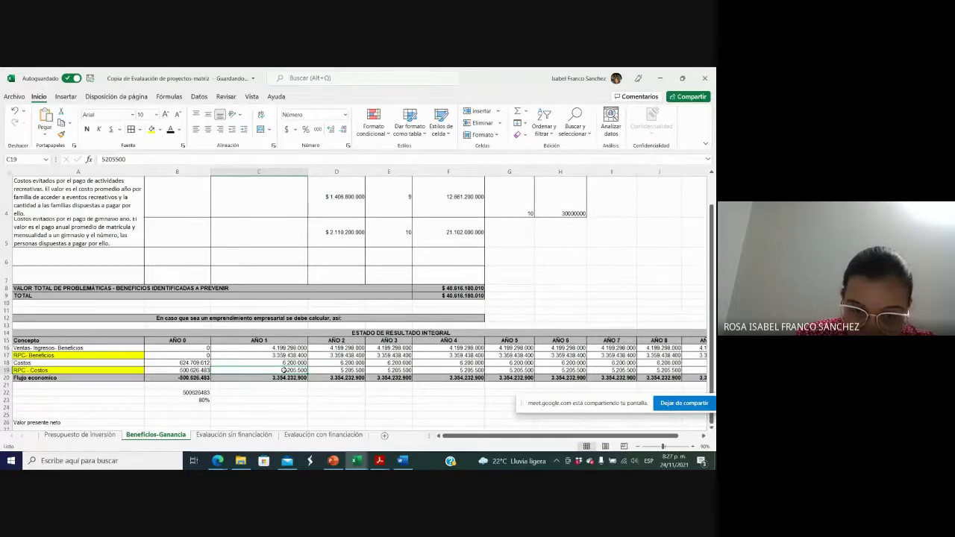
drag(284, 370, 643, 371)
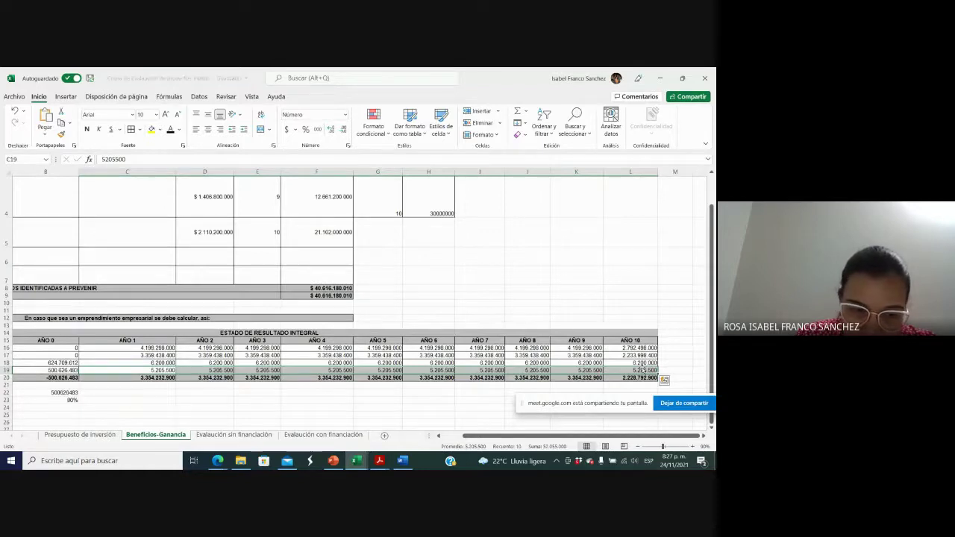
drag(523, 438, 492, 437)
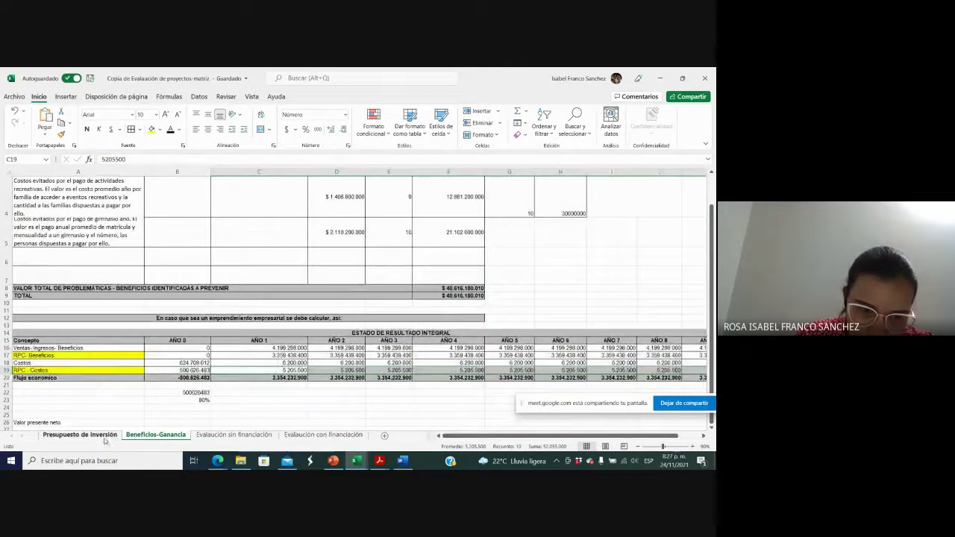
Step: View the Presupuesto de inversión sheet and recheck the Valor presente de los costos formula in B27 of Evaluación sin financiación
click(81, 435)
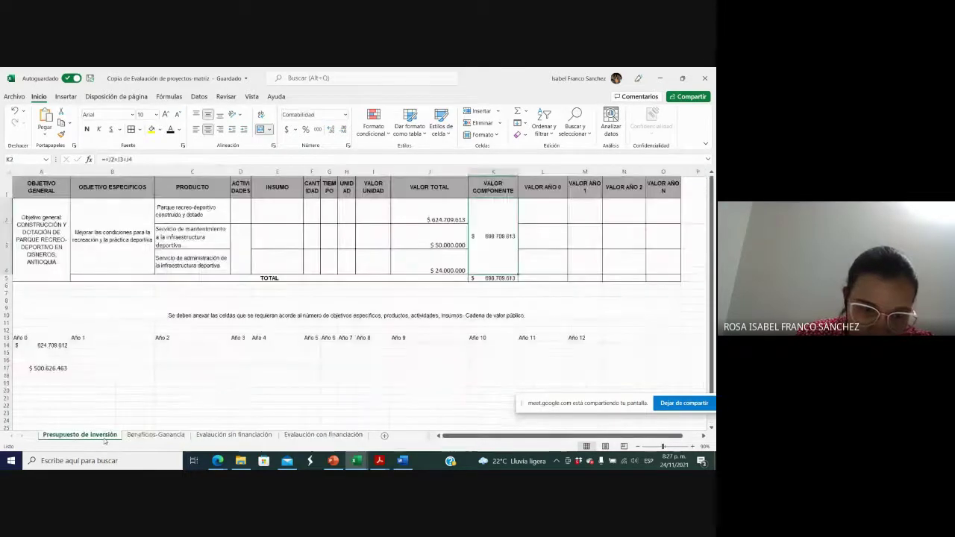
click(215, 438)
double_click(174, 292)
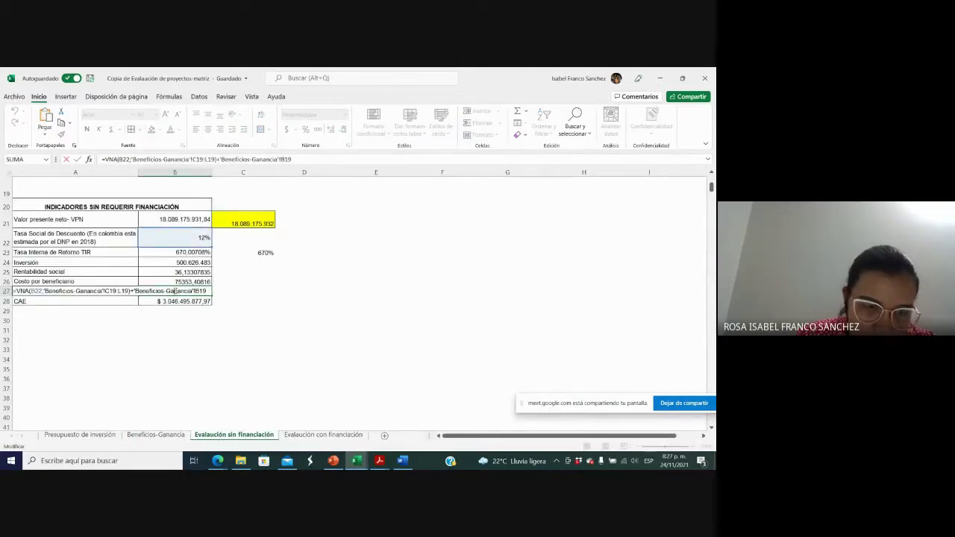
key(Return)
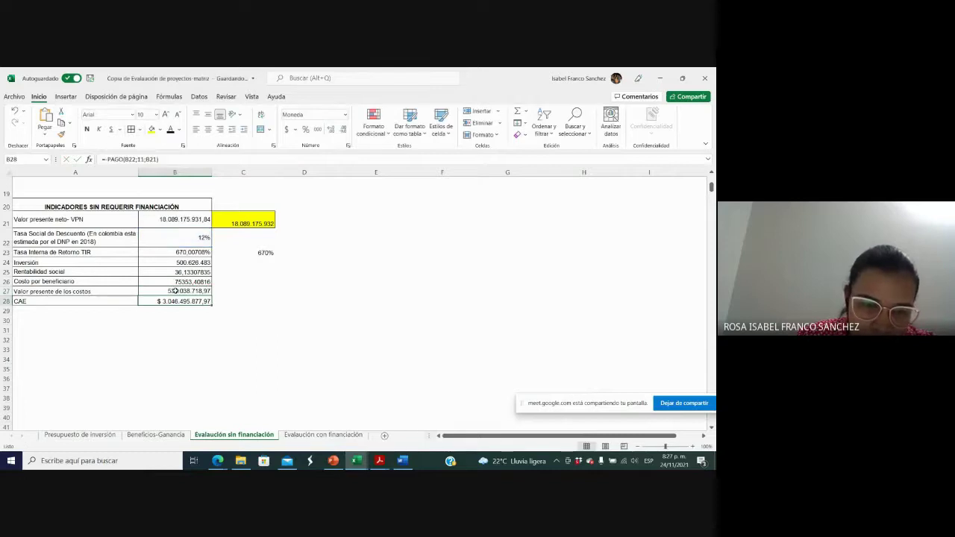
click(173, 291)
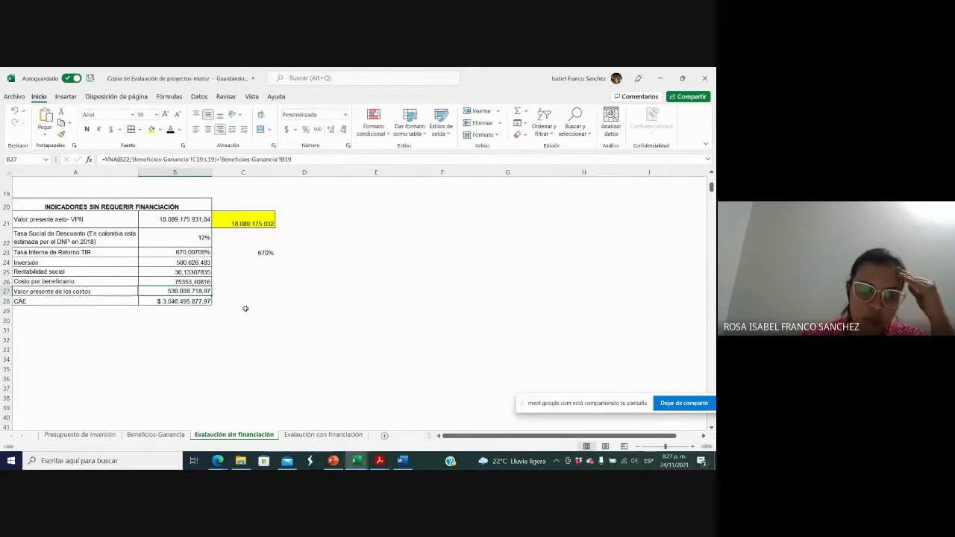
Step: Sum the RPC-Costos row B19:L19 in Beneficios-Ganancia by selecting Año 0 to Año 10, and return to Evaluación sin financiación
click(174, 436)
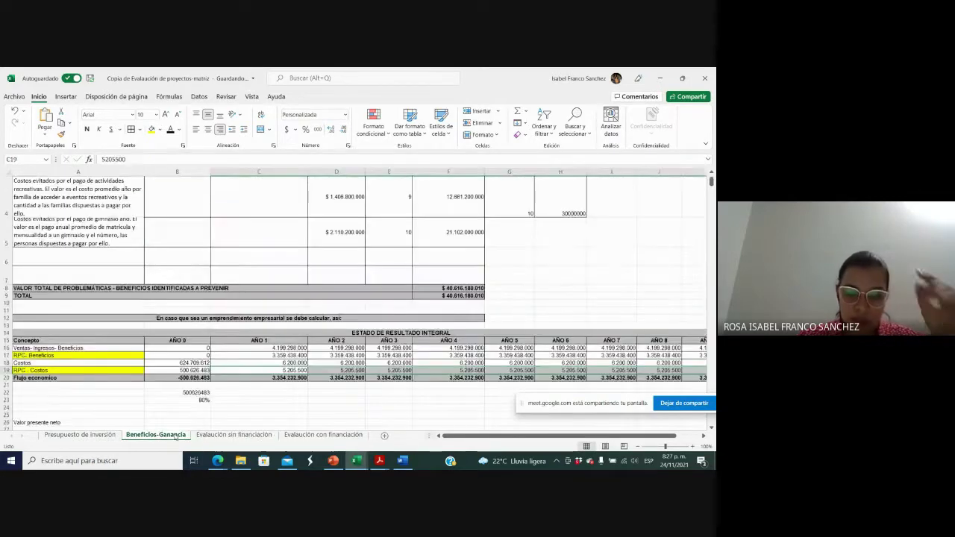
drag(193, 371, 648, 371)
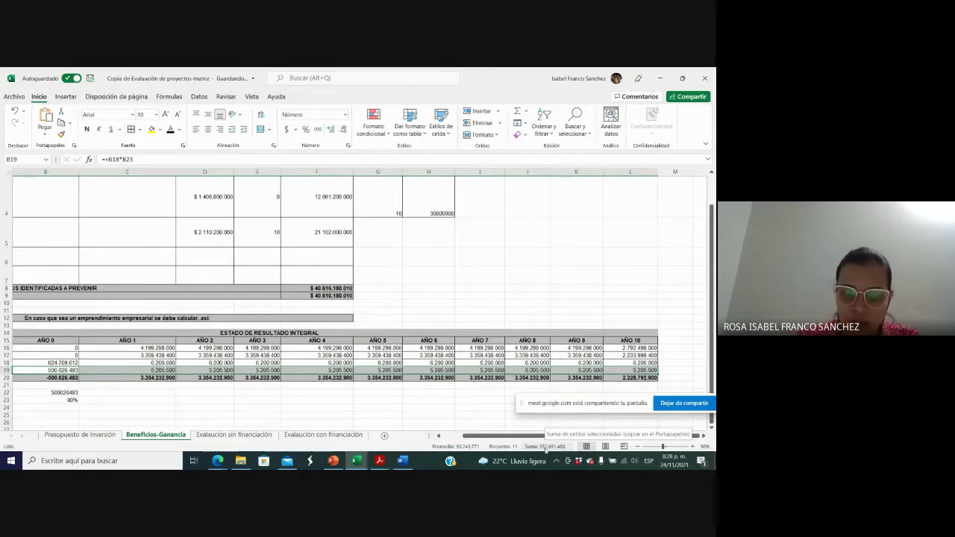
click(261, 435)
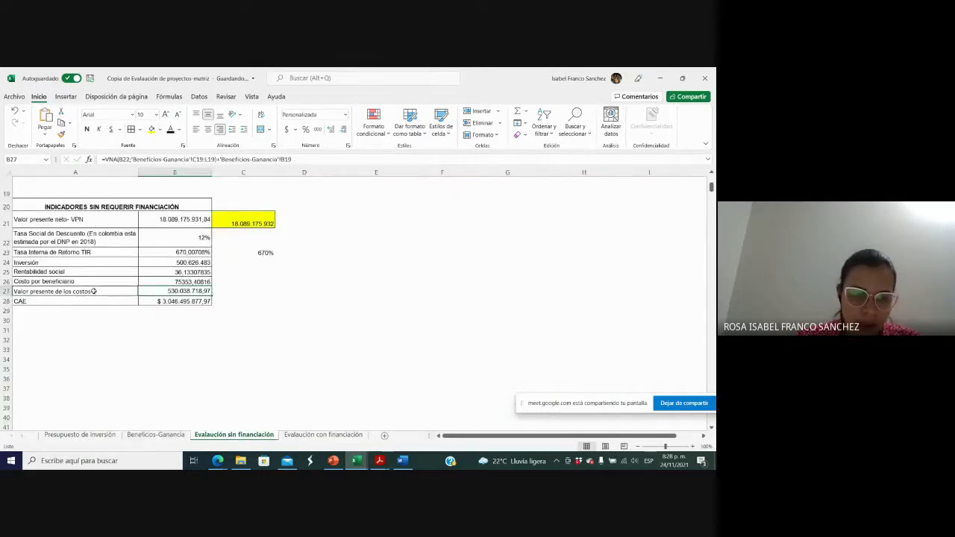
Step: Recheck the divisor of the Costo por beneficiario formula in B26 without changing it
double_click(161, 282)
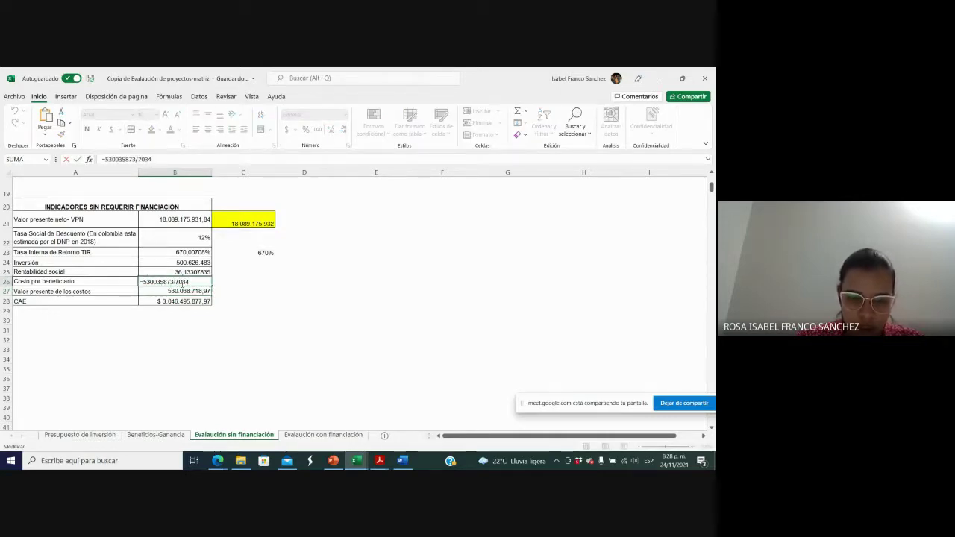
key(Return)
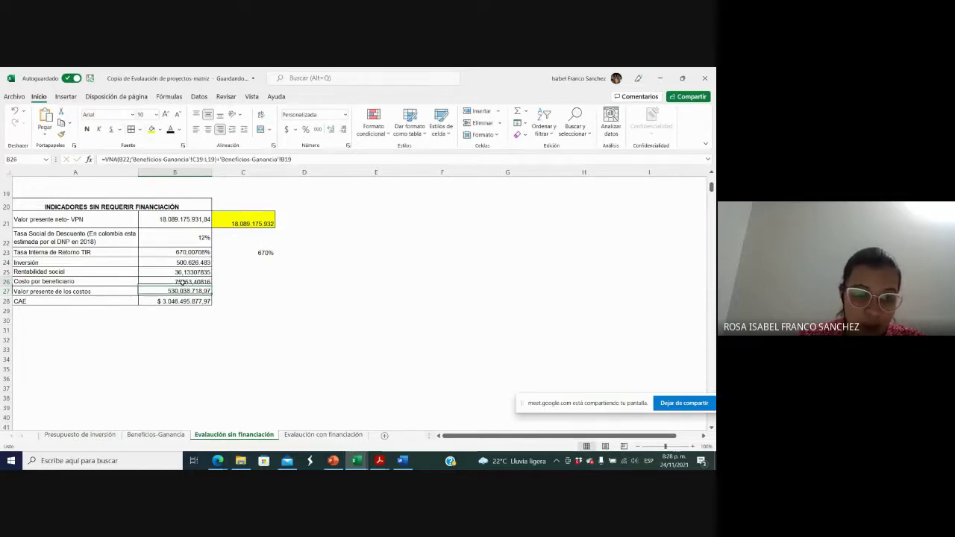
click(181, 282)
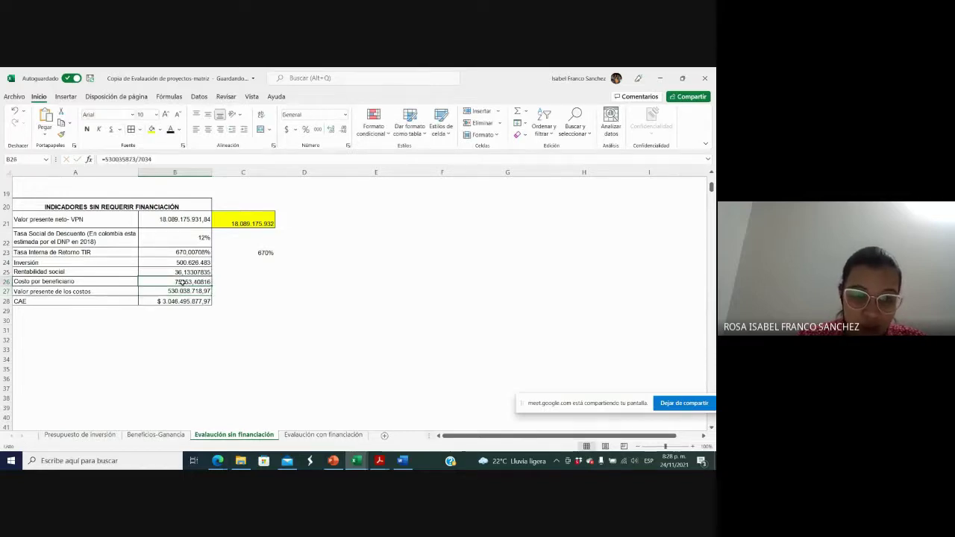
Step: Inspect the rate and period arguments of the CAE formula in B28 without changing them
click(124, 284)
click(116, 301)
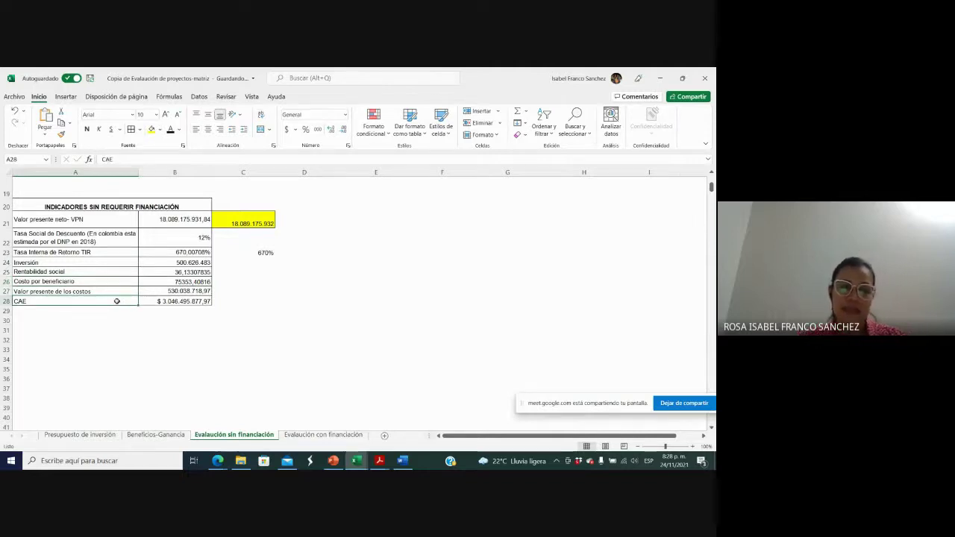
double_click(176, 300)
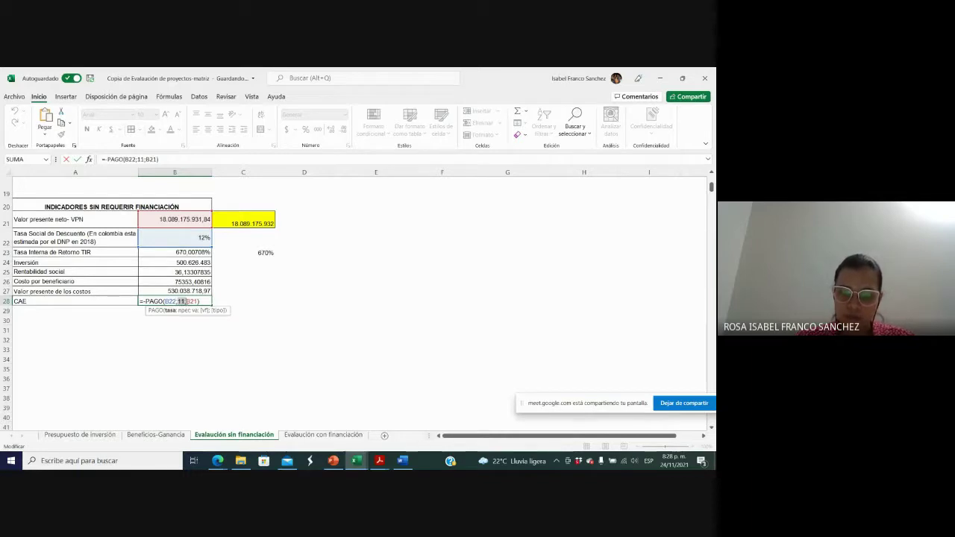
double_click(181, 301)
double_click(168, 301)
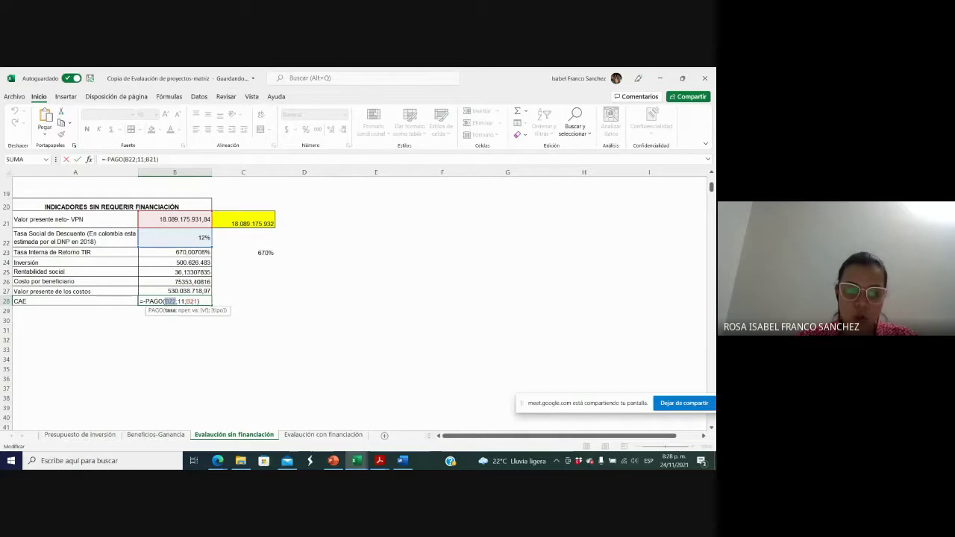
key(ctrl+Return)
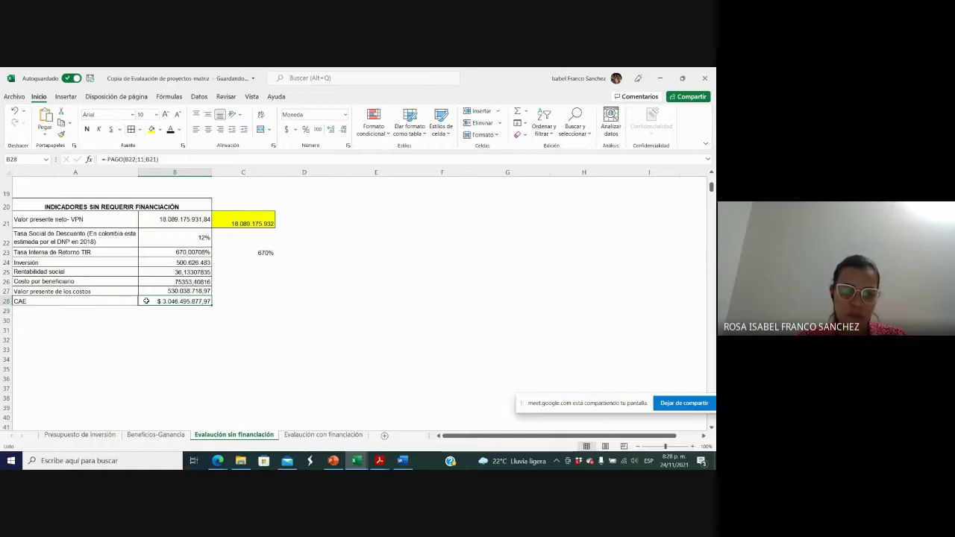
Step: Switch to mgaparque.pdf and review the Costo por beneficiario, Valor presente de los costos and CAE figures, and the Indicadores de producto page
key(alt+Tab)
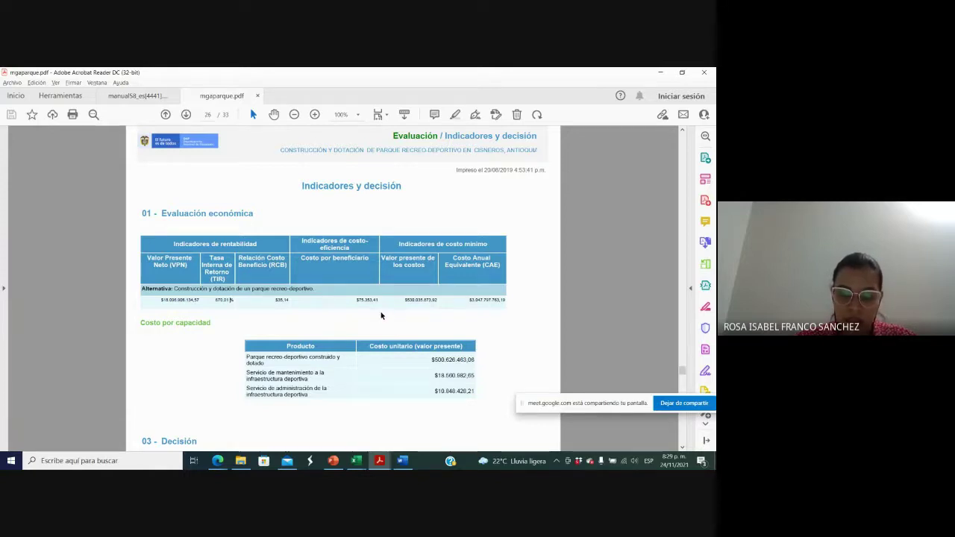
scroll(378, 320, down, 1)
scroll(378, 320, down, 2)
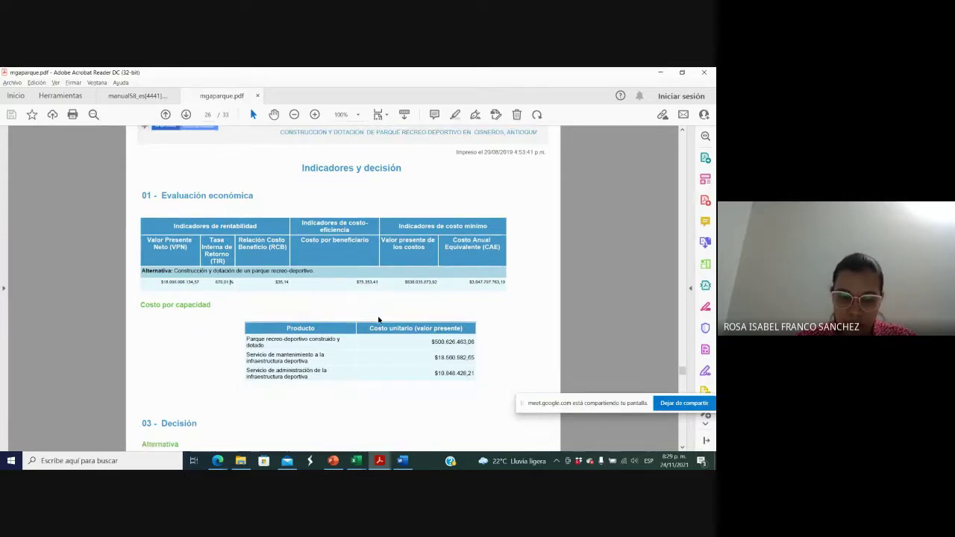
scroll(378, 320, down, 2)
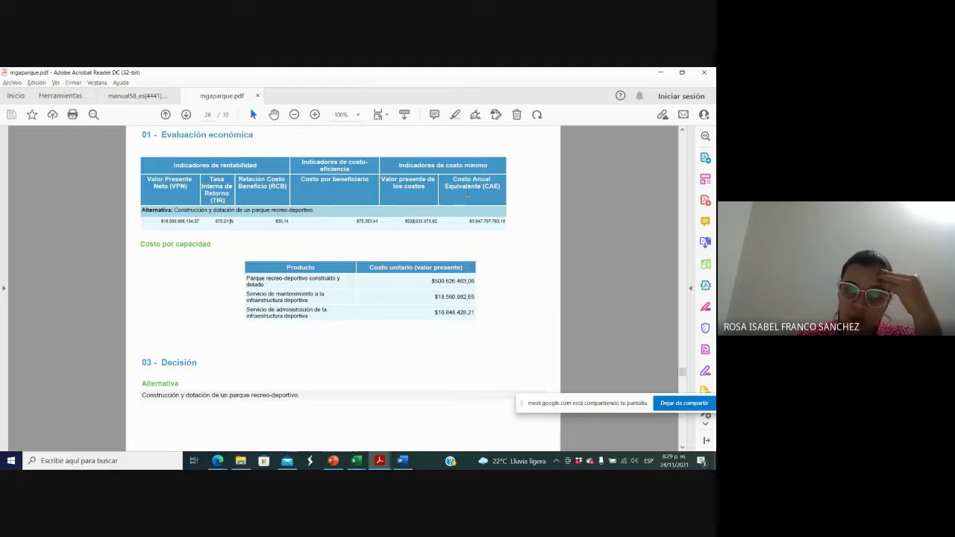
drag(380, 225, 503, 223)
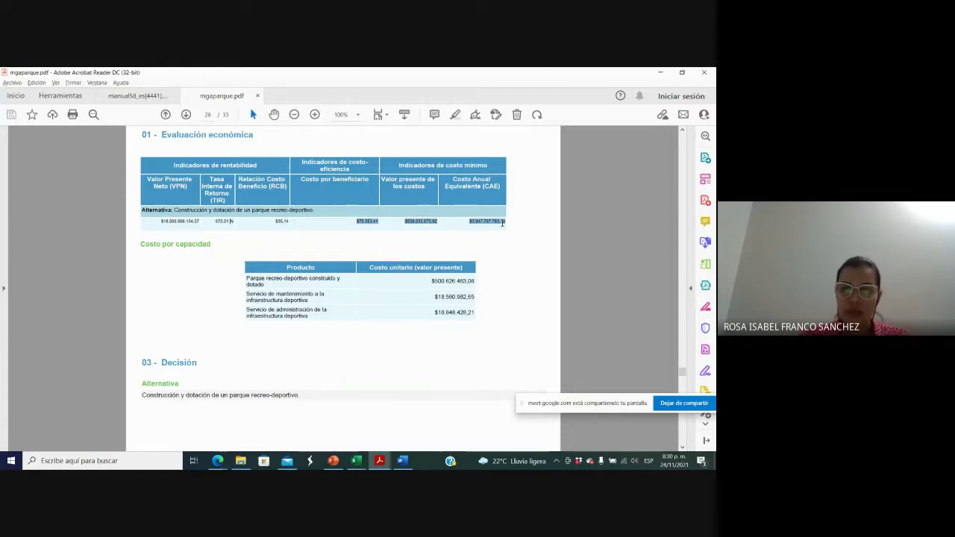
click(643, 295)
drag(681, 371, 684, 383)
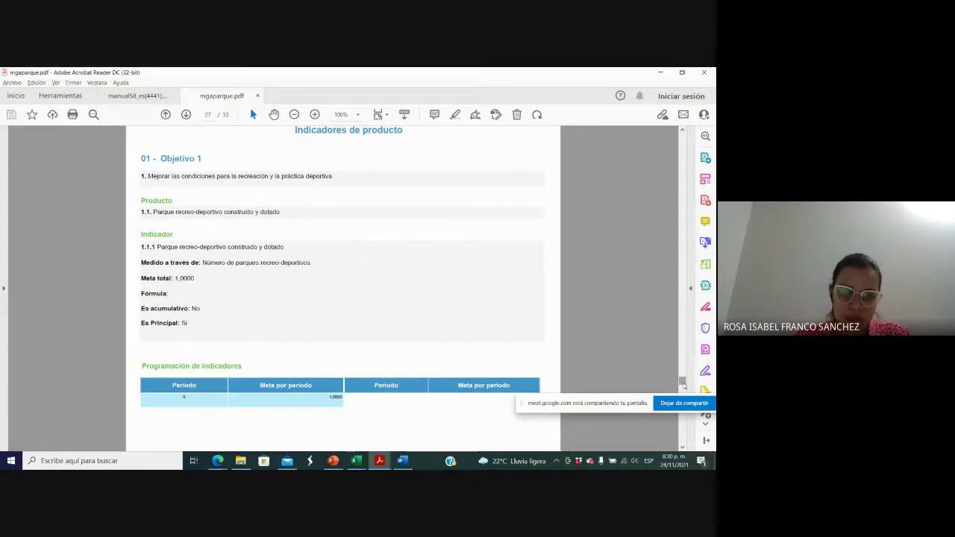
Step: Minimize the evaluation workbook, switch to the MGA page in Edge and accept staying in the session
key(alt+Tab)
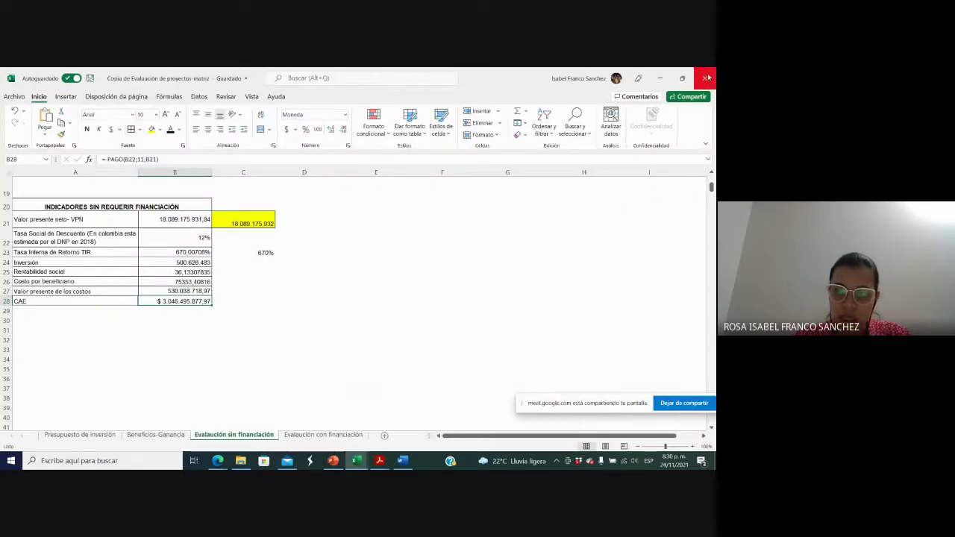
click(661, 78)
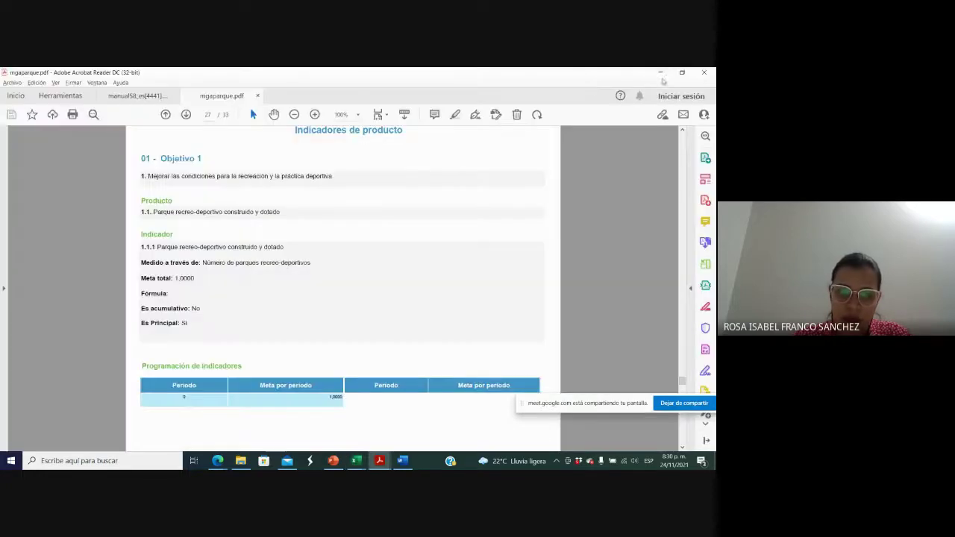
click(218, 461)
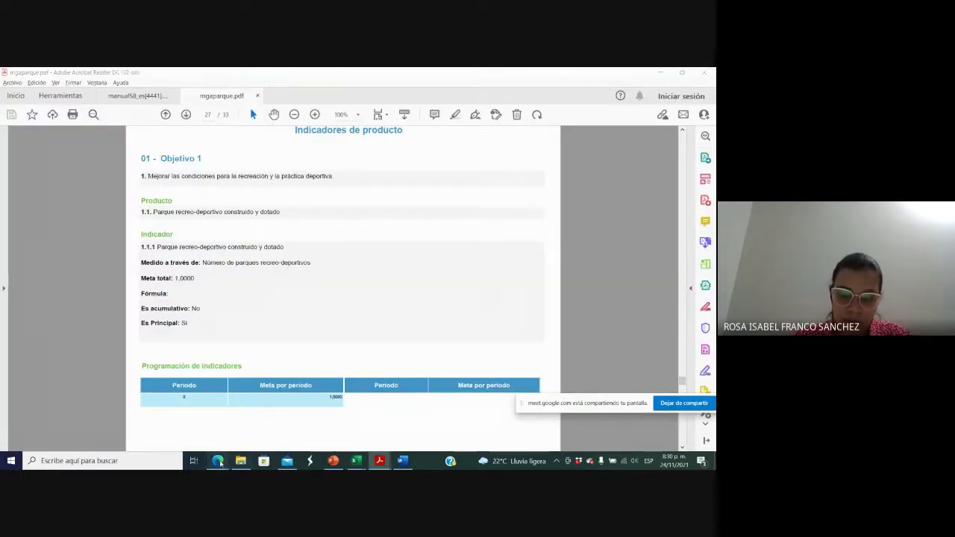
click(200, 437)
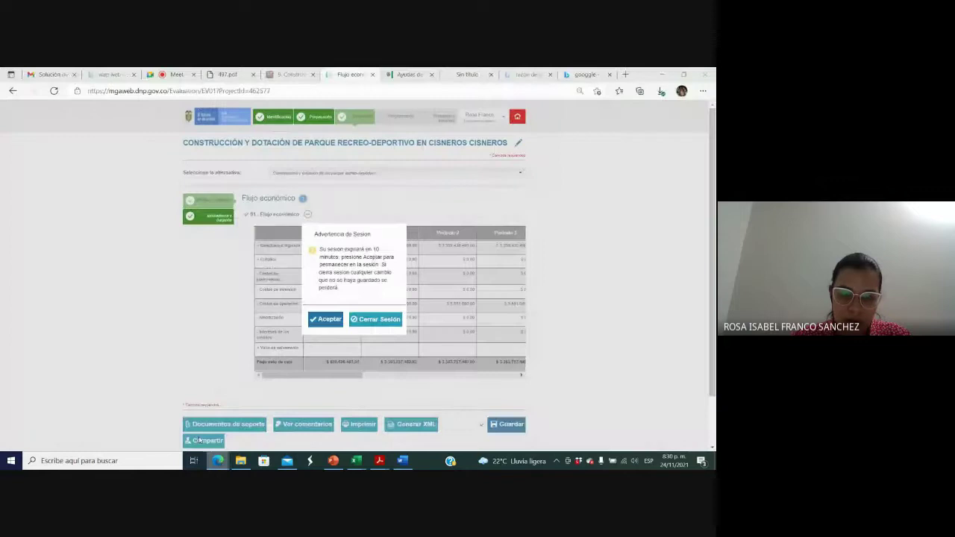
click(317, 320)
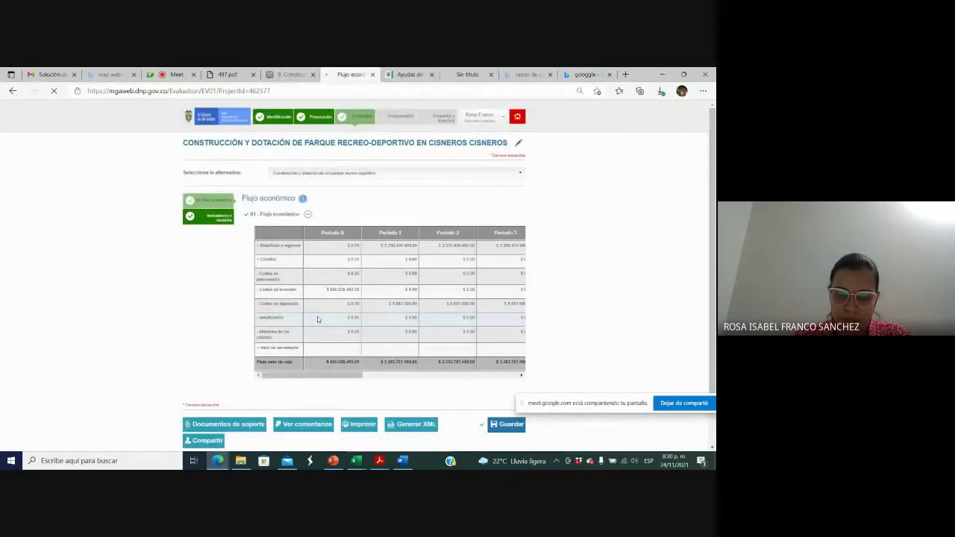
Step: Load mgaweb.dnp.gov.co and open the Programación section of the Cisneros parque recreo-deportivo project with ID 462577
click(214, 95)
text(mgaweb)
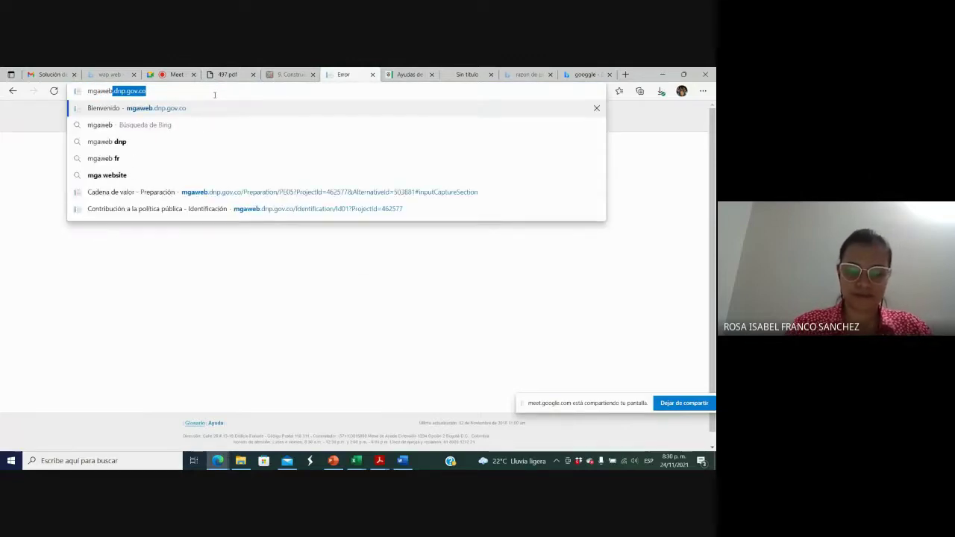
key(Return)
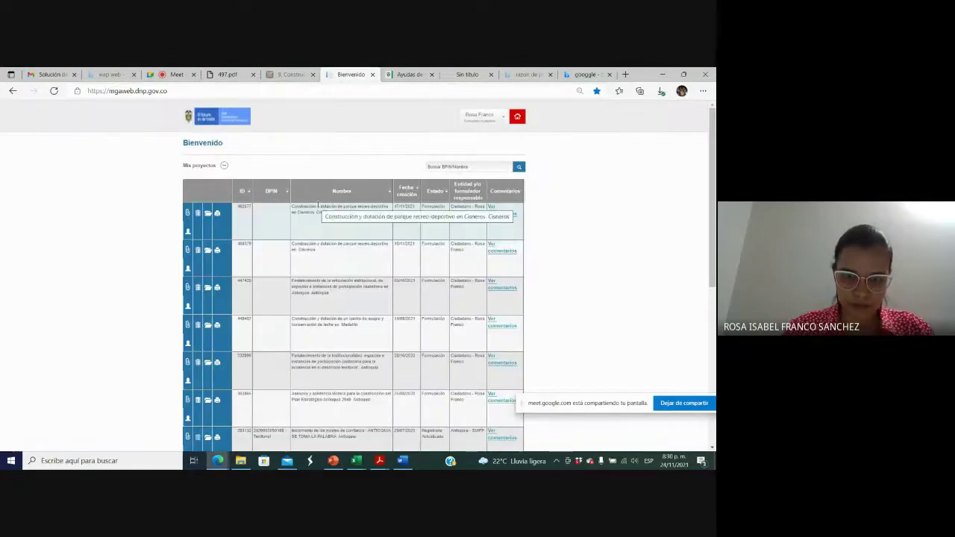
click(208, 215)
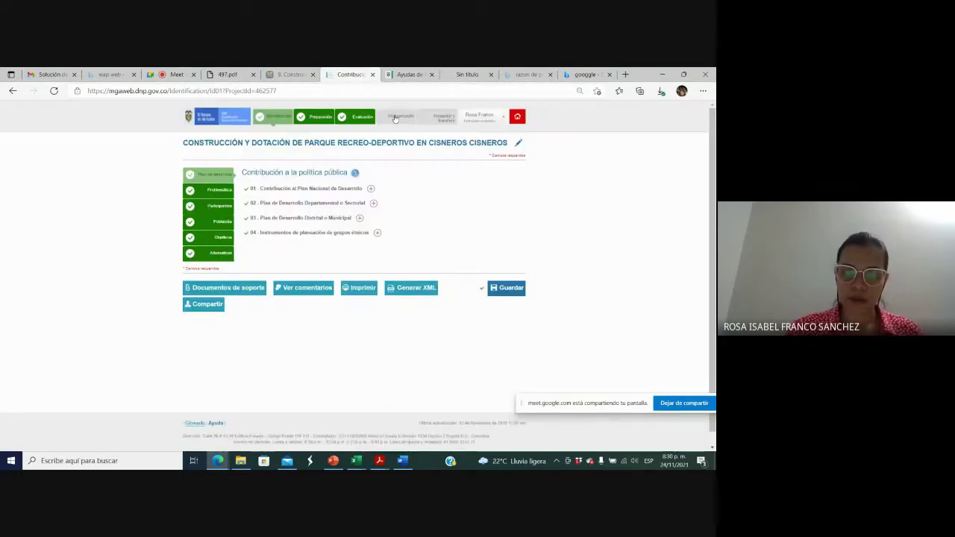
click(396, 118)
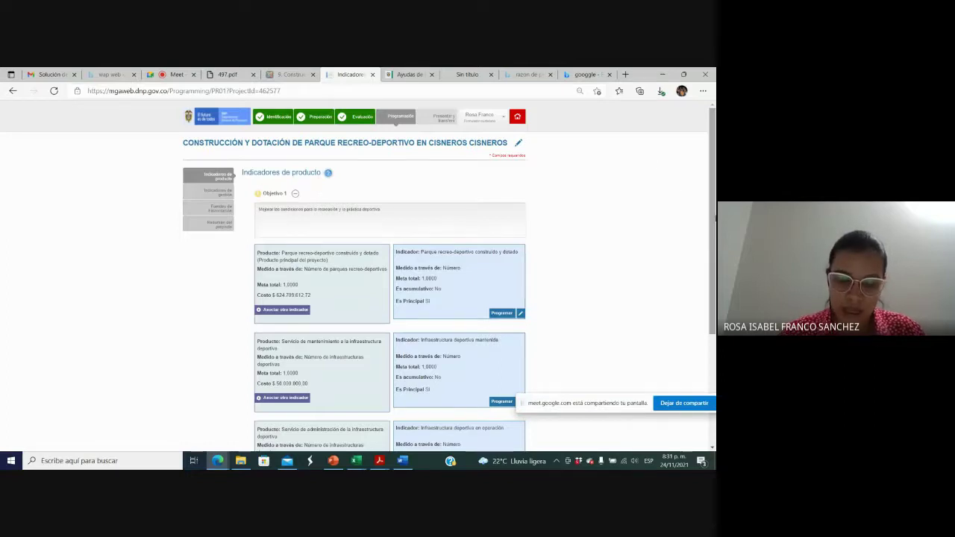
Step: Program the Parque recreo-deportivo construido y dotado indicator with a target of 1 in period 0
drag(715, 218, 707, 276)
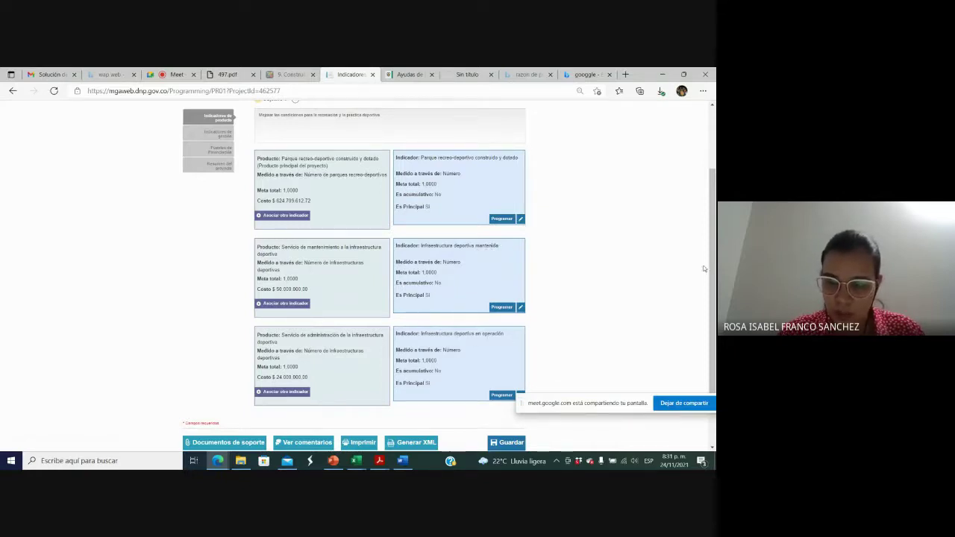
scroll(349, 204, down, 1)
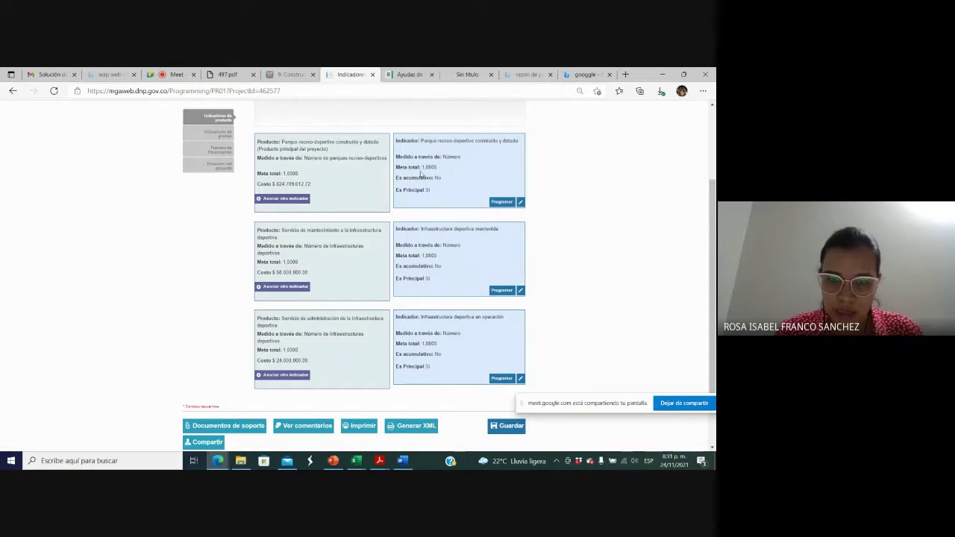
click(502, 202)
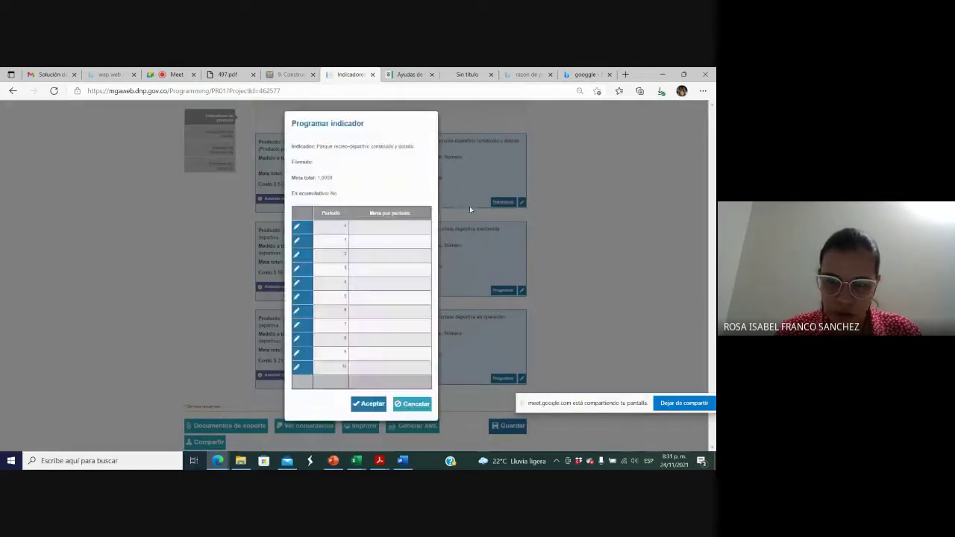
click(296, 226)
text(1)
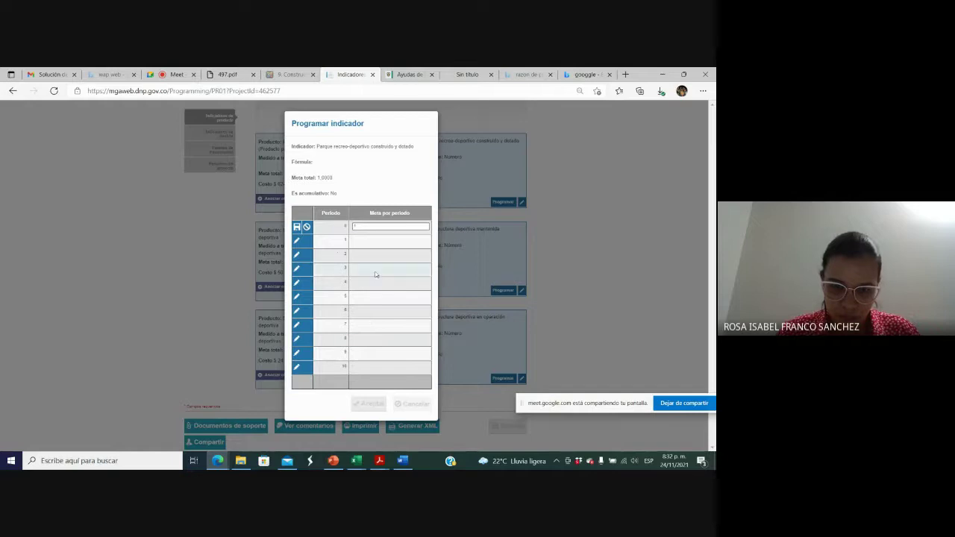
click(297, 227)
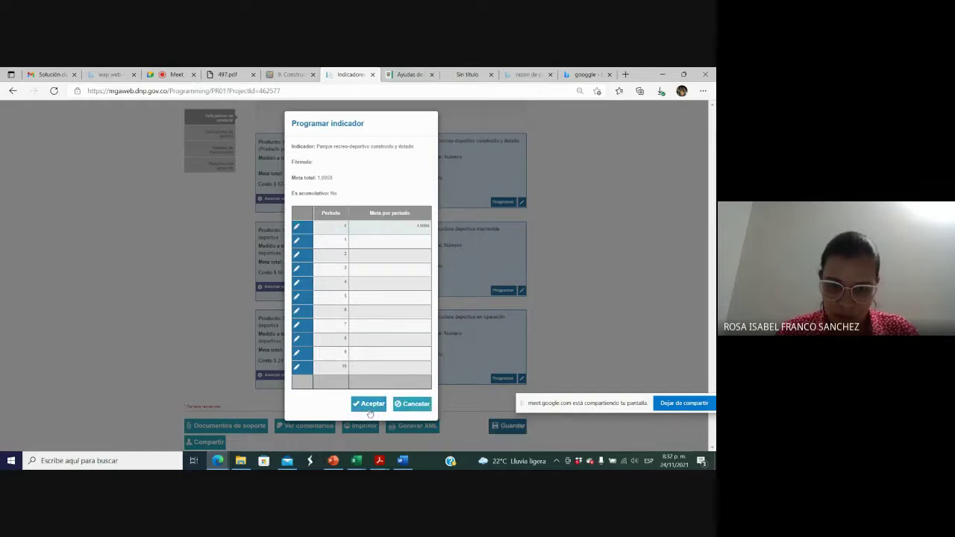
click(369, 404)
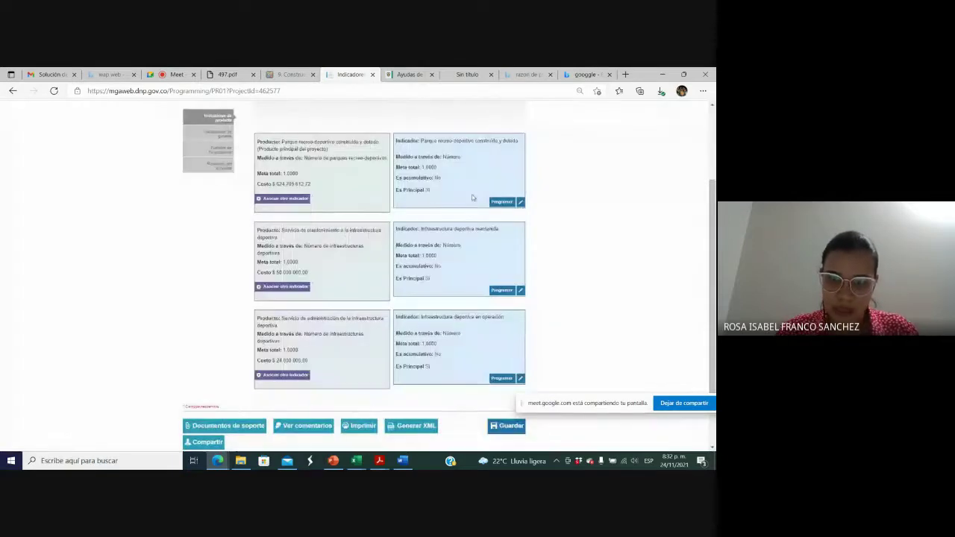
Step: Give the park indicator the source type Inspección and the verification source "Inspección e informe de recibo de la interventoria"
click(521, 202)
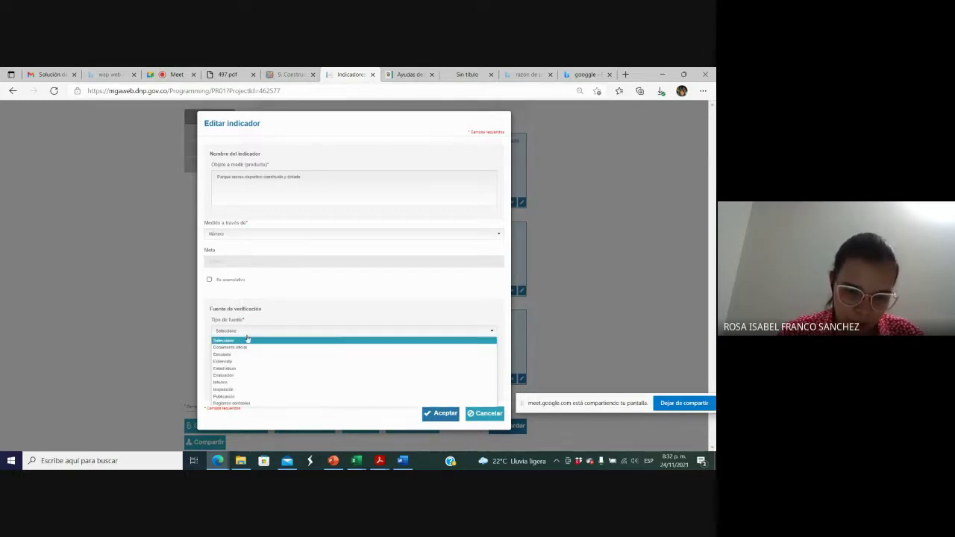
click(249, 389)
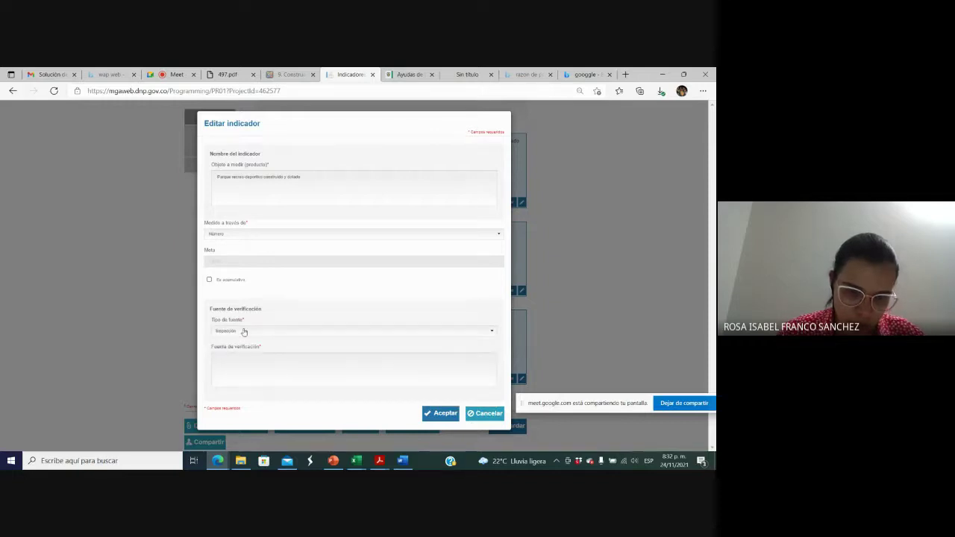
click(233, 371)
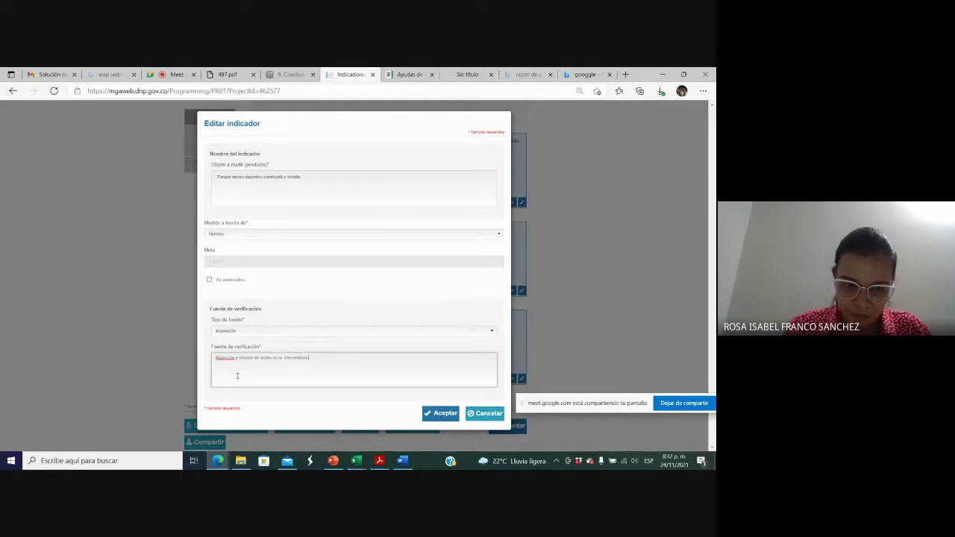
right_click(224, 358)
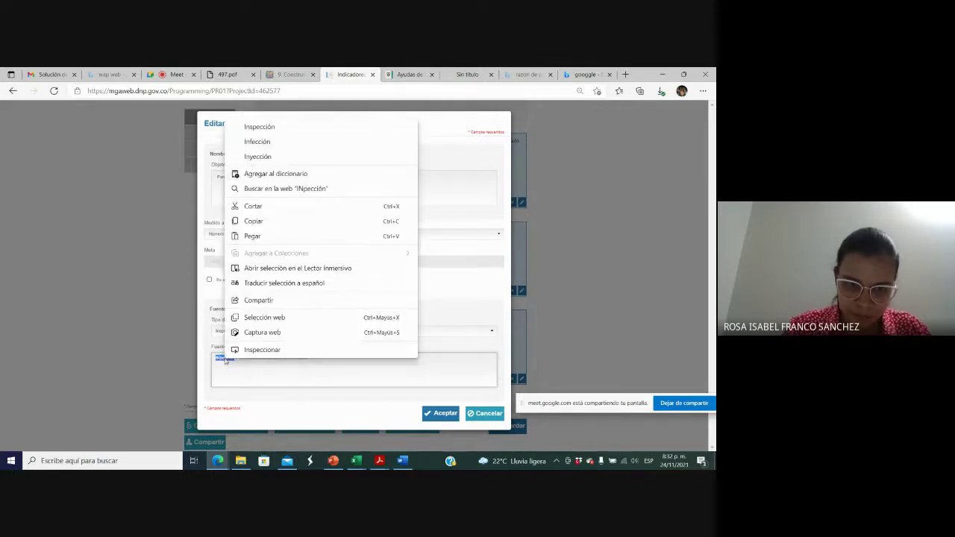
click(254, 130)
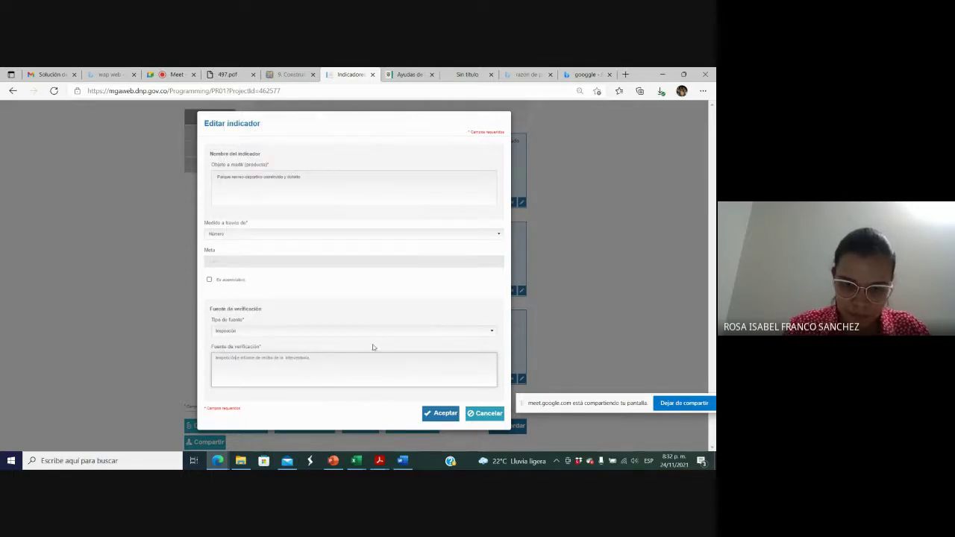
click(440, 414)
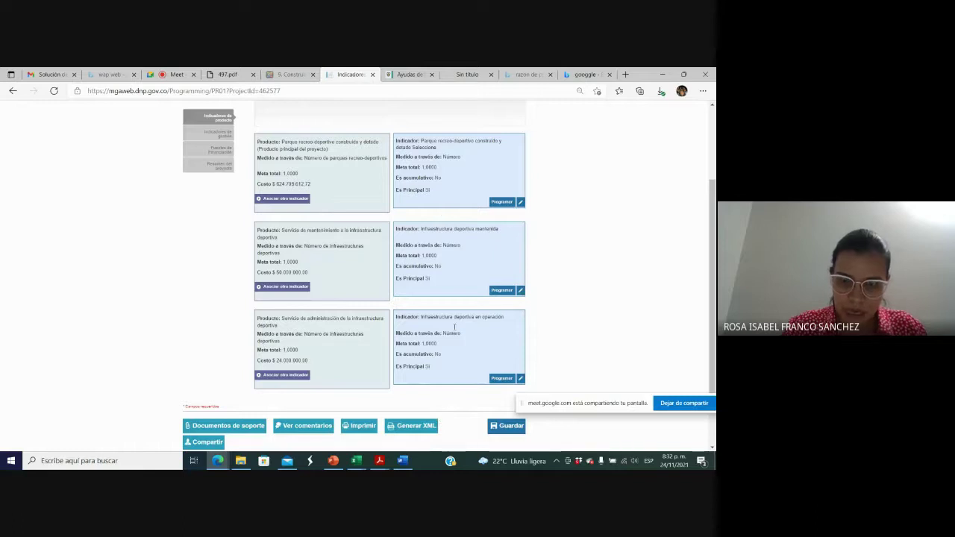
Step: Save the product indicators and dismiss the notice about incomplete information
click(502, 427)
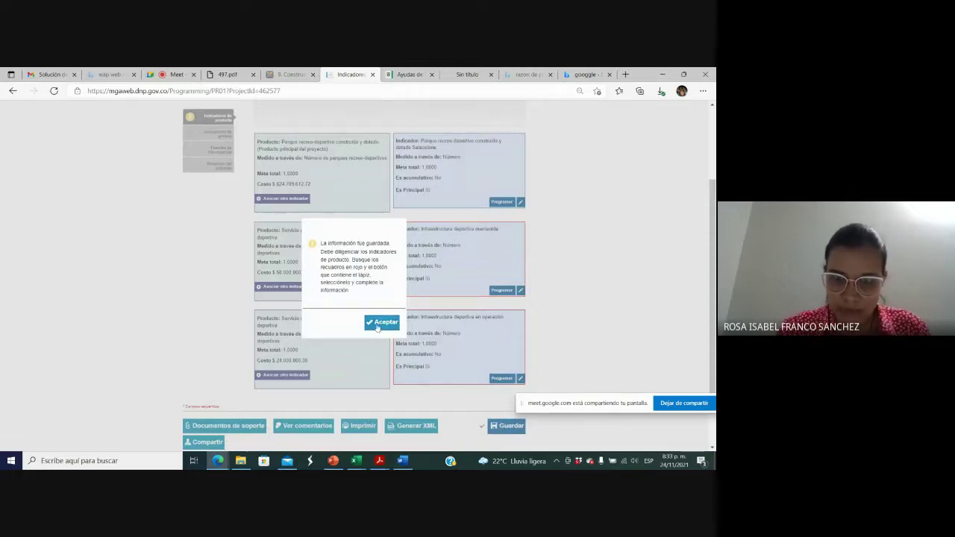
click(379, 324)
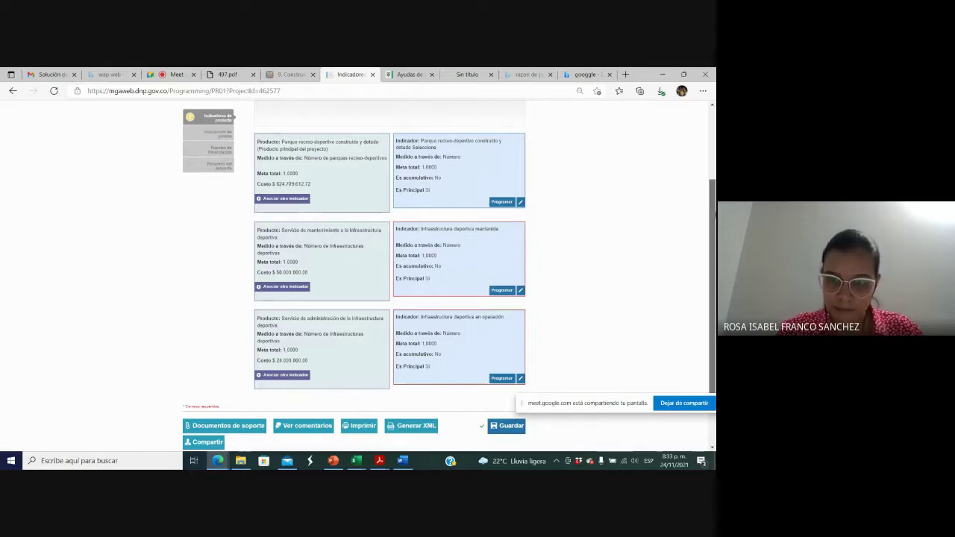
Step: View the period programming of the Infraestructura deportiva mantenida indicator and close it without entering a target
drag(715, 215, 708, 184)
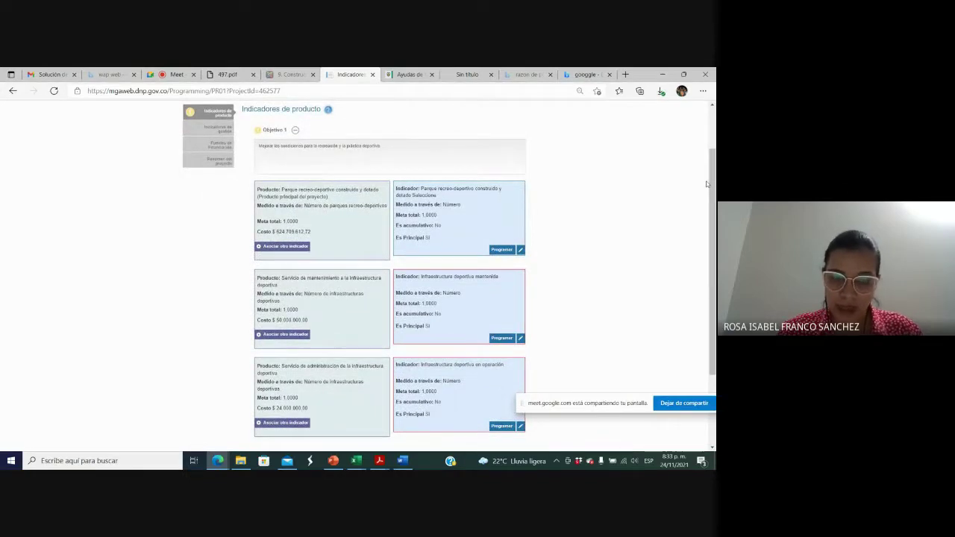
click(502, 339)
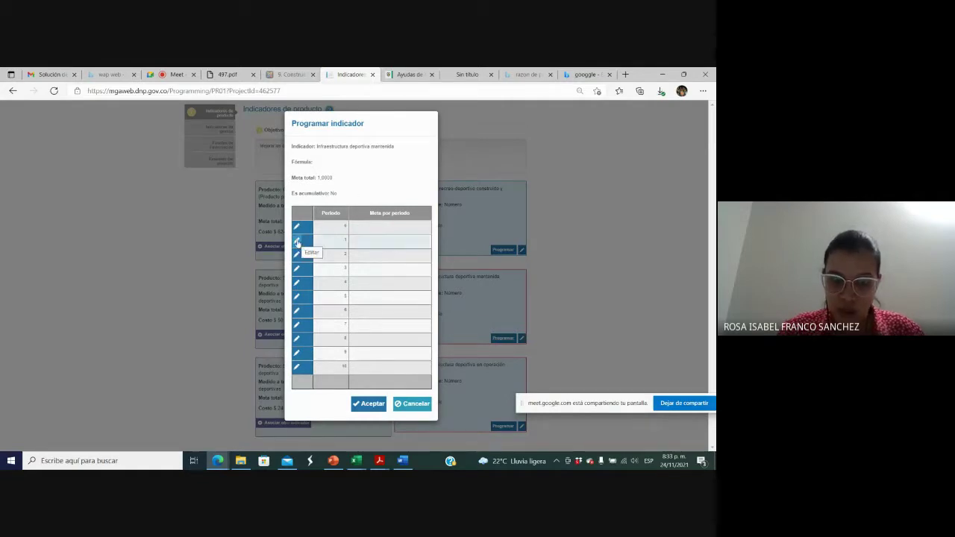
click(555, 212)
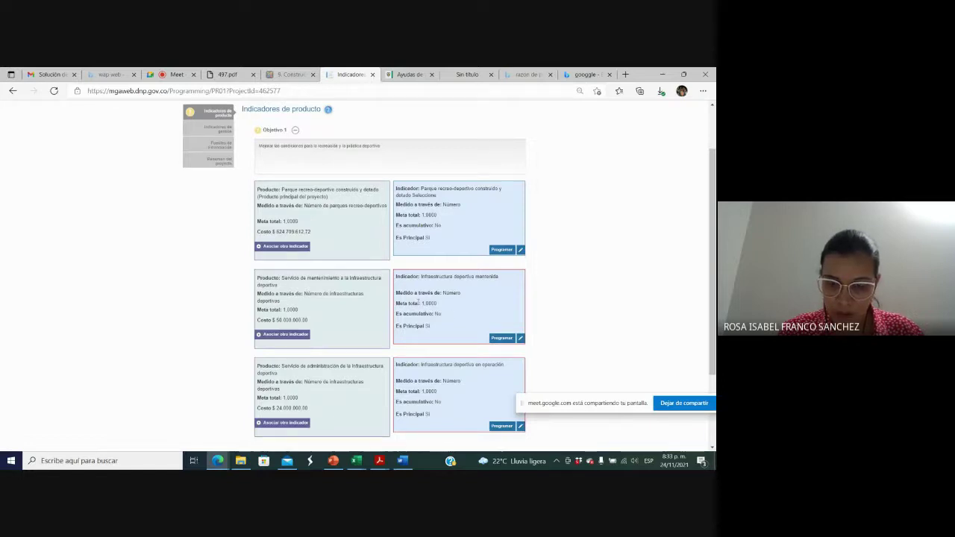
Step: Open the period programming of the Infraestructura deportiva mantenida indicator and consult the Indicadores de producto page of mgaparque.pdf in Acrobat Reader
click(502, 338)
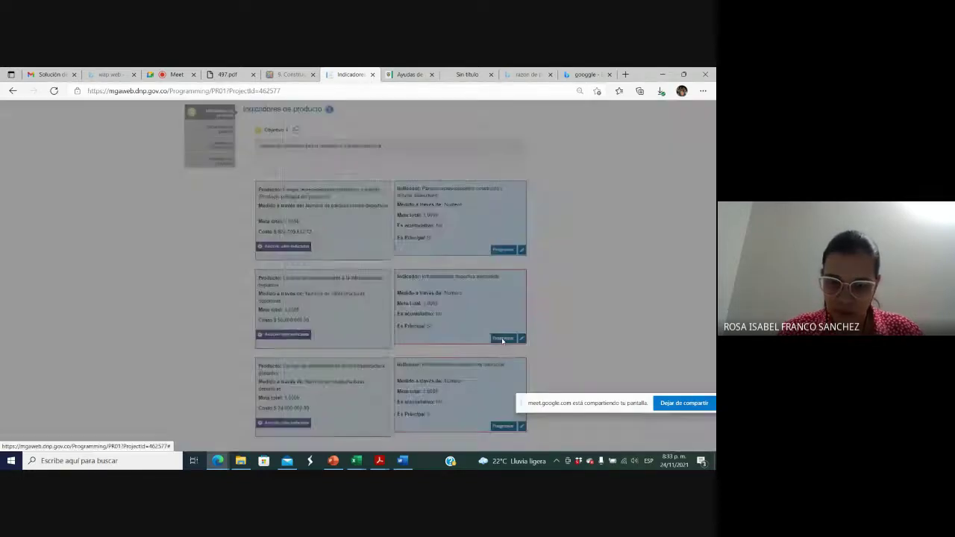
mouse_move(379, 458)
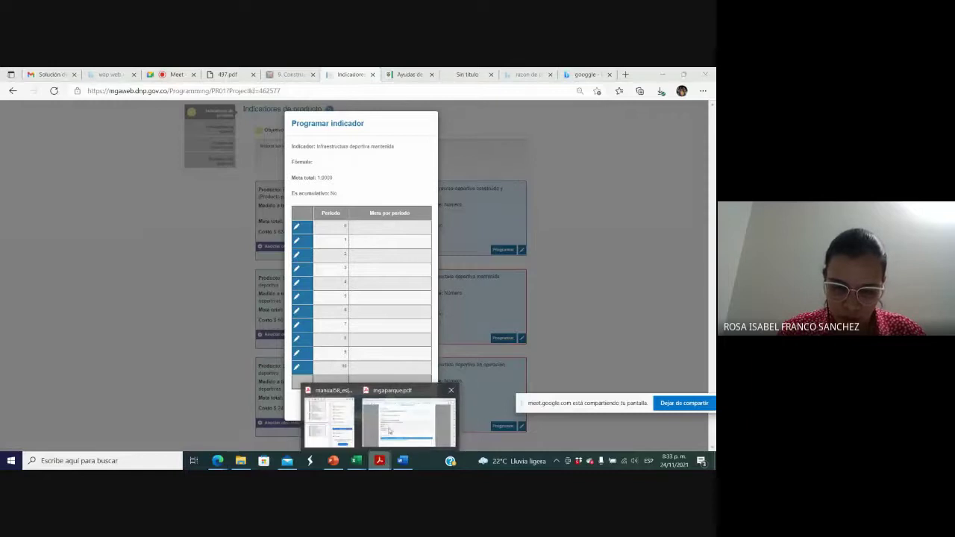
click(401, 423)
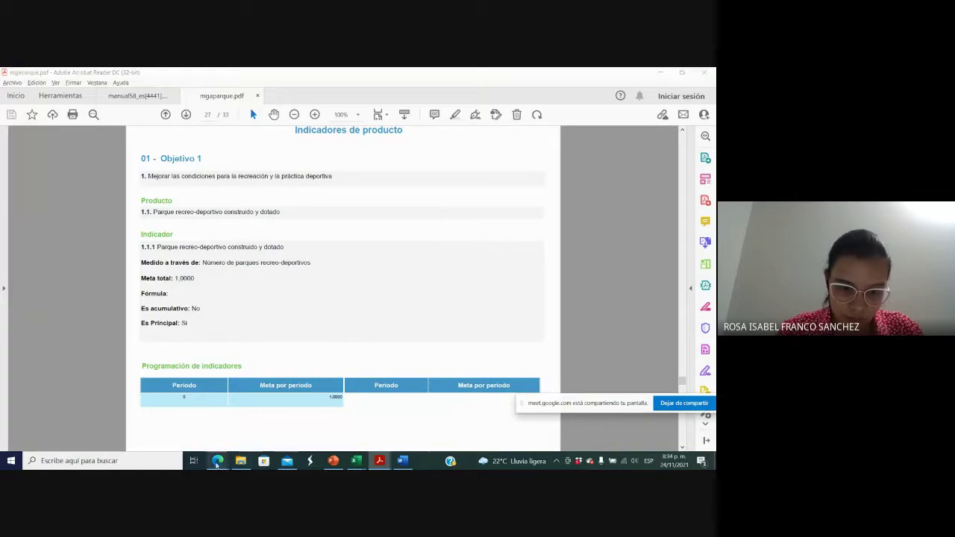
Step: Switch to Edge, check the Google Meet call, and return to the open indicator programming in MGA Web
mouse_move(217, 461)
click(164, 406)
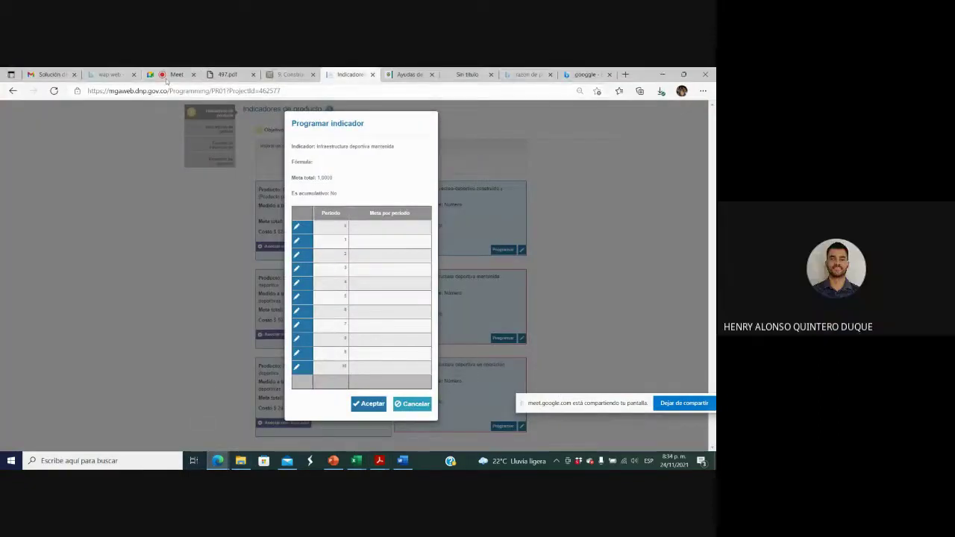
key(ctrl+3)
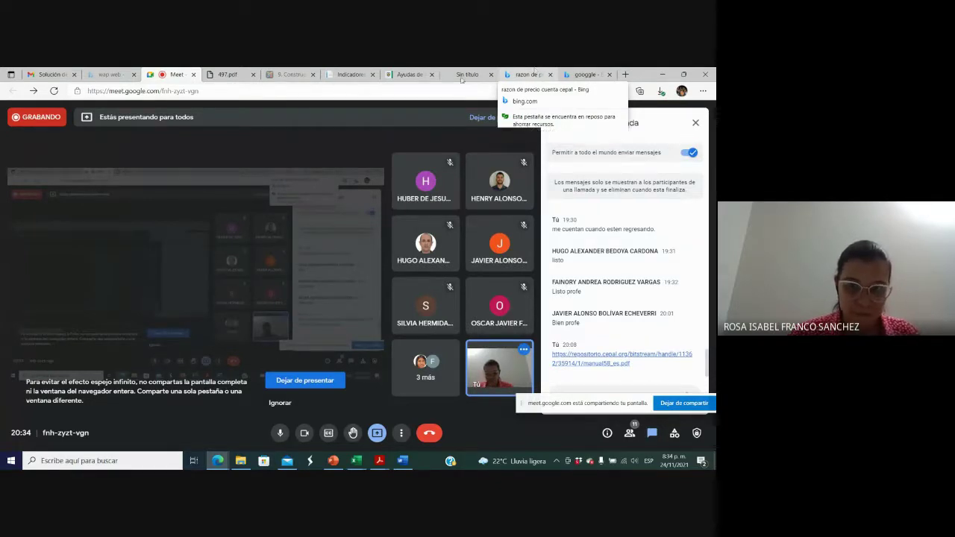
click(341, 72)
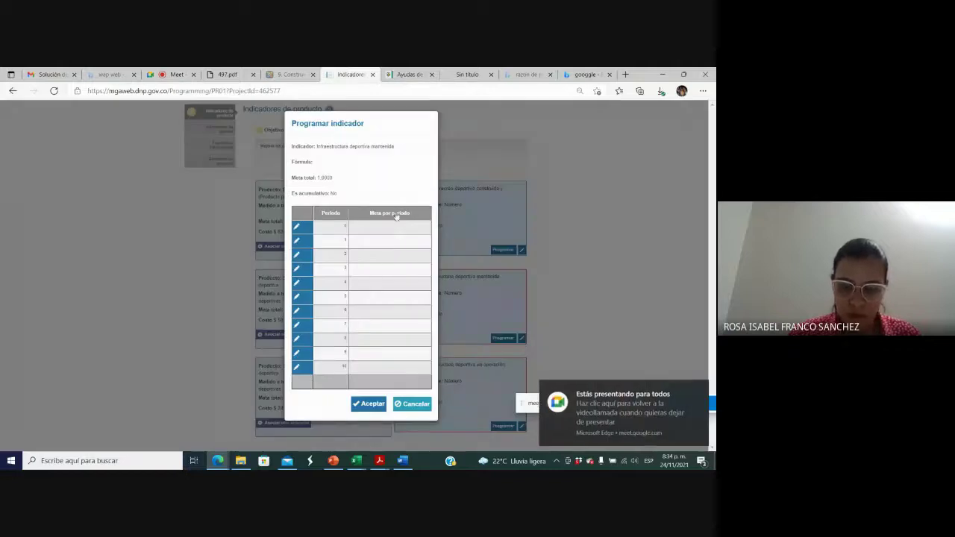
Step: Examine the park indicator's total target and period programming in mgaparque.pdf in Acrobat Reader
mouse_move(382, 459)
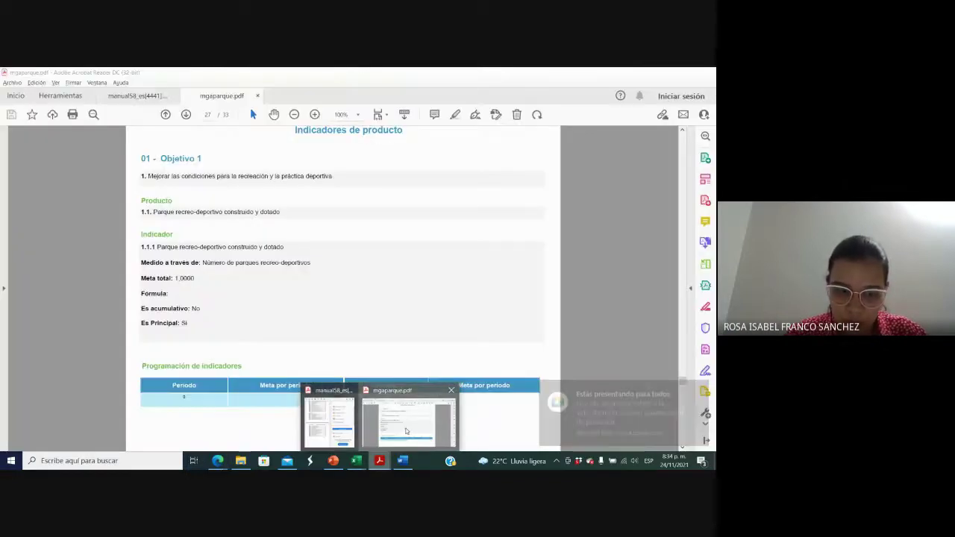
click(407, 432)
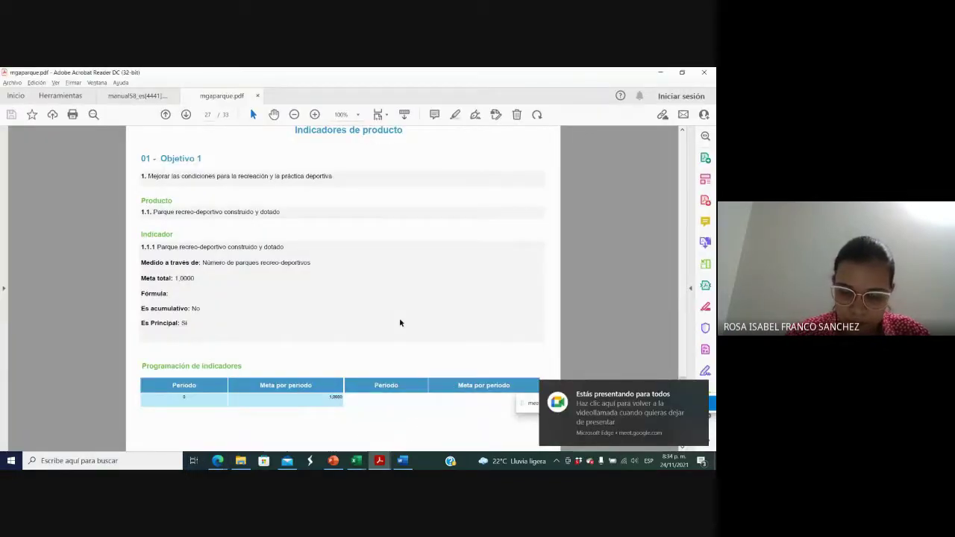
scroll(400, 322, down, 1)
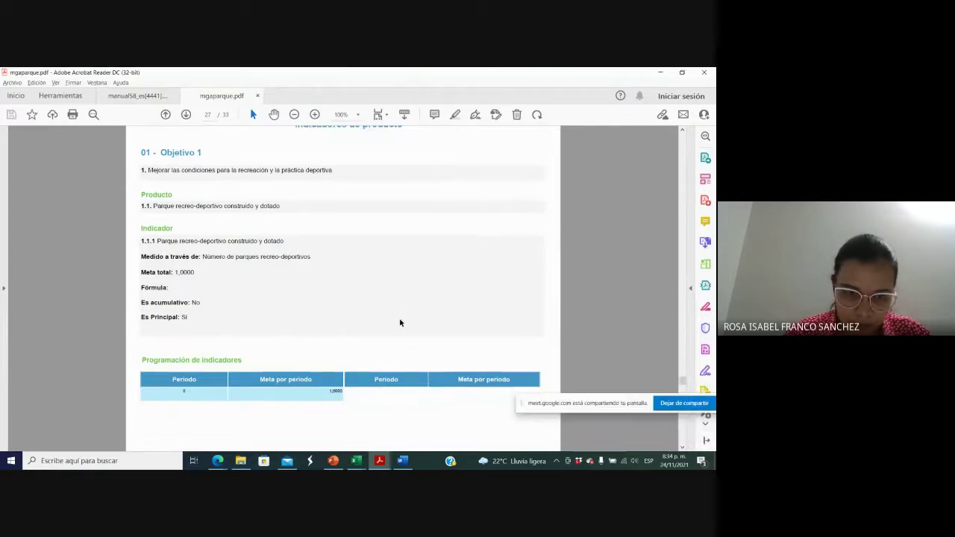
scroll(400, 323, down, 1)
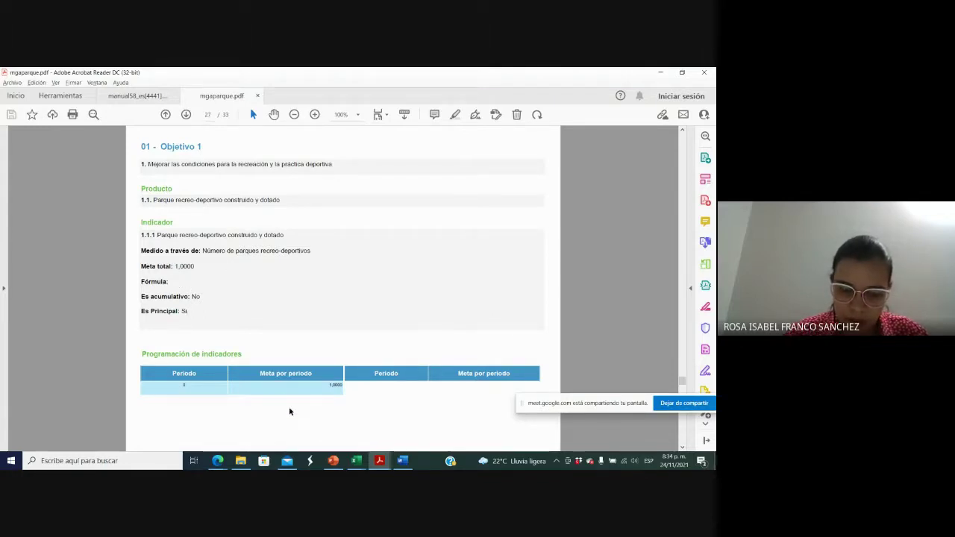
Step: Review the indicator programming tables for products 1.1 and 1.2 on pages 27 and 28 of mgaparque.pdf
scroll(291, 412, down, 1)
scroll(290, 411, down, 5)
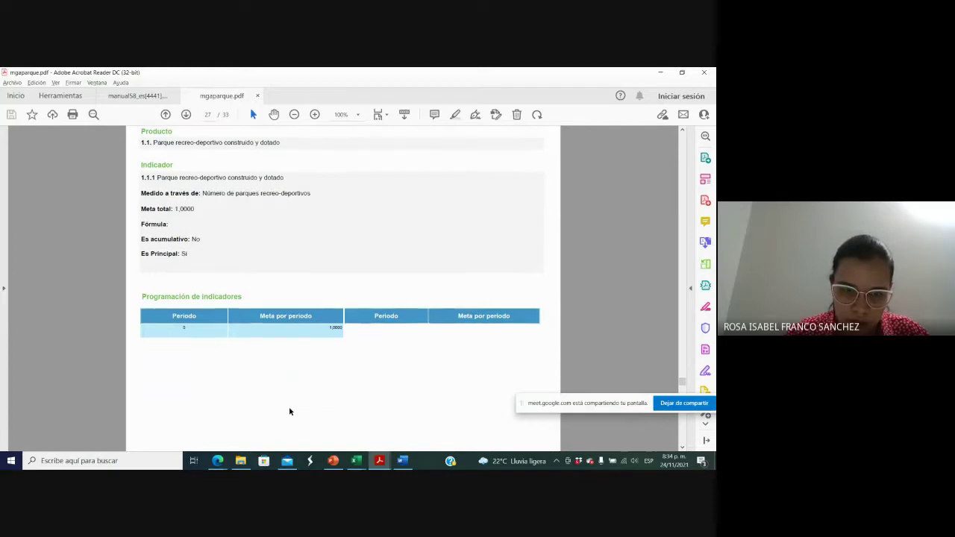
scroll(290, 411, up, 5)
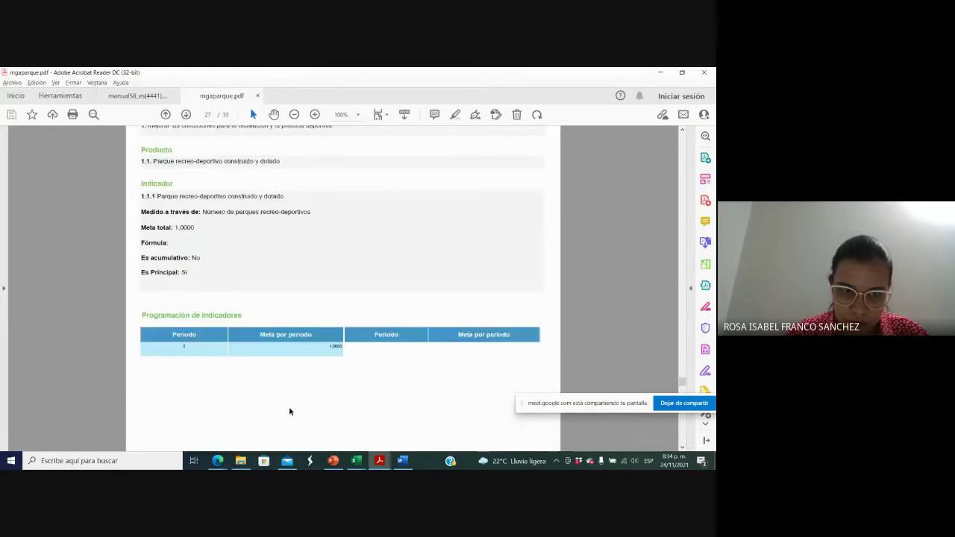
scroll(290, 411, down, 1)
scroll(290, 411, down, 8)
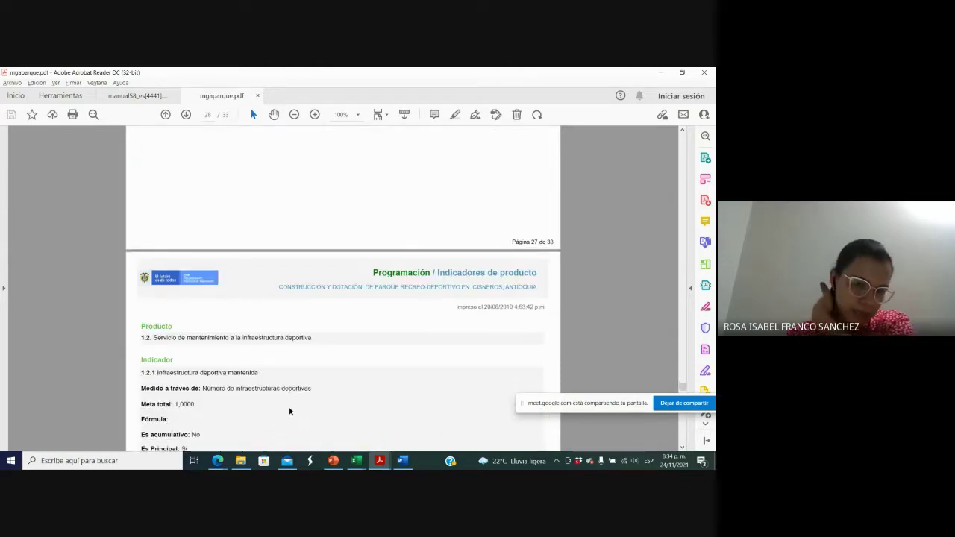
scroll(290, 411, down, 1)
scroll(290, 411, down, 2)
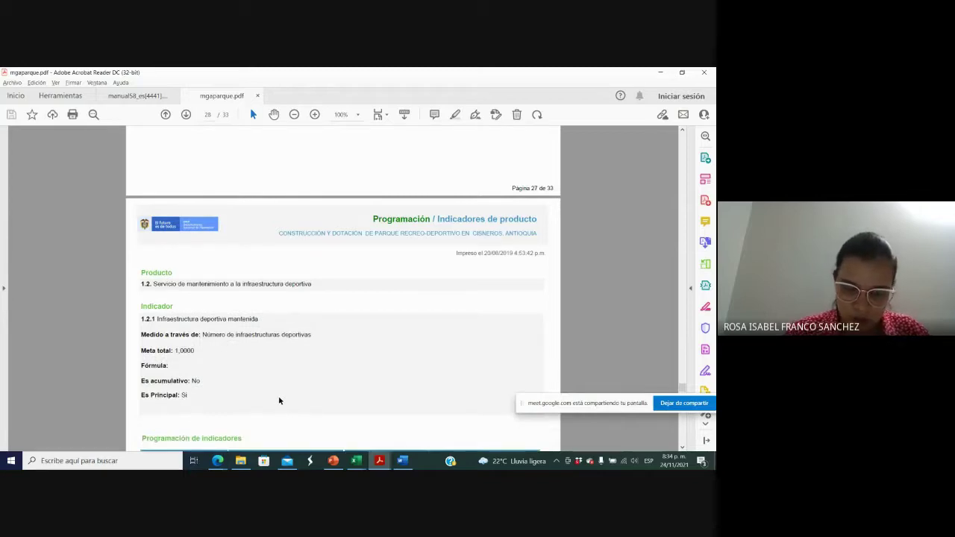
scroll(280, 401, down, 10)
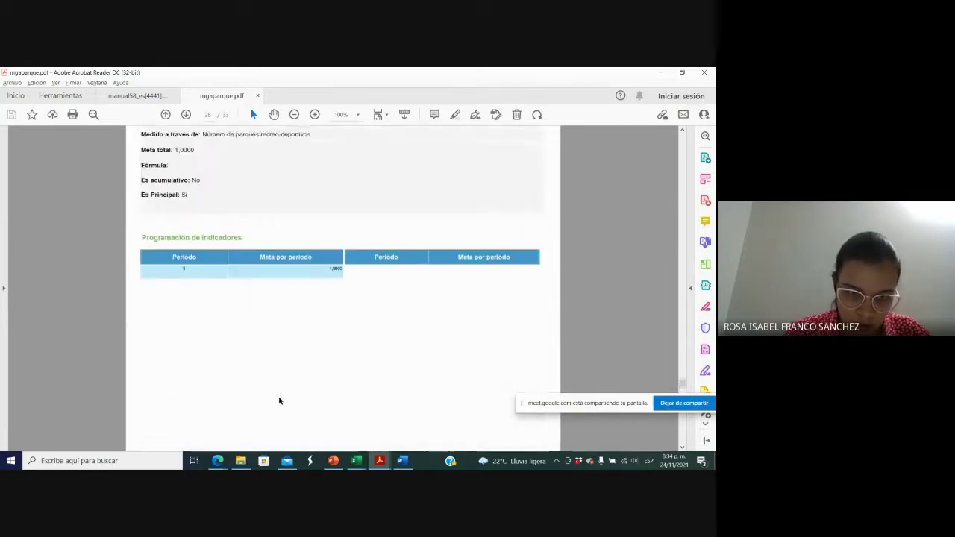
scroll(279, 401, up, 2)
scroll(279, 401, down, 5)
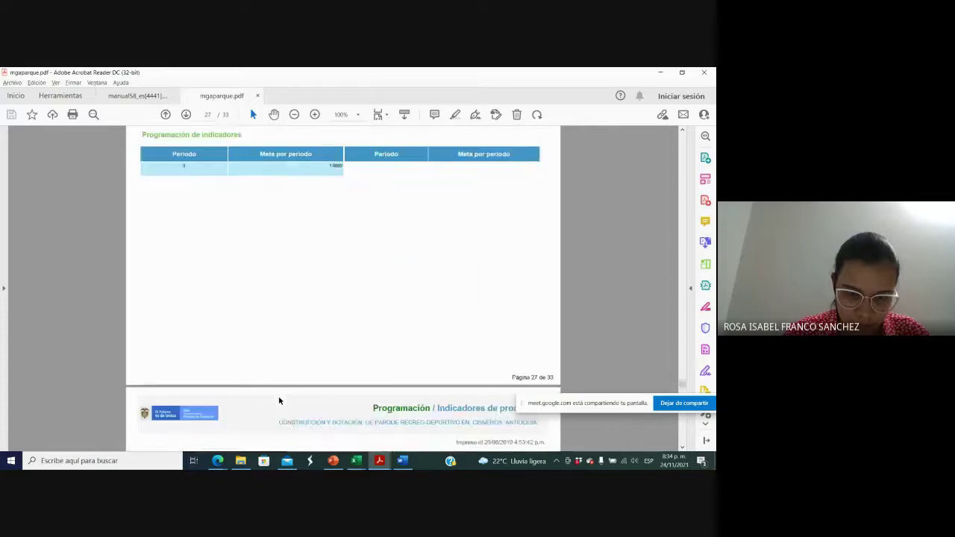
scroll(279, 400, down, 5)
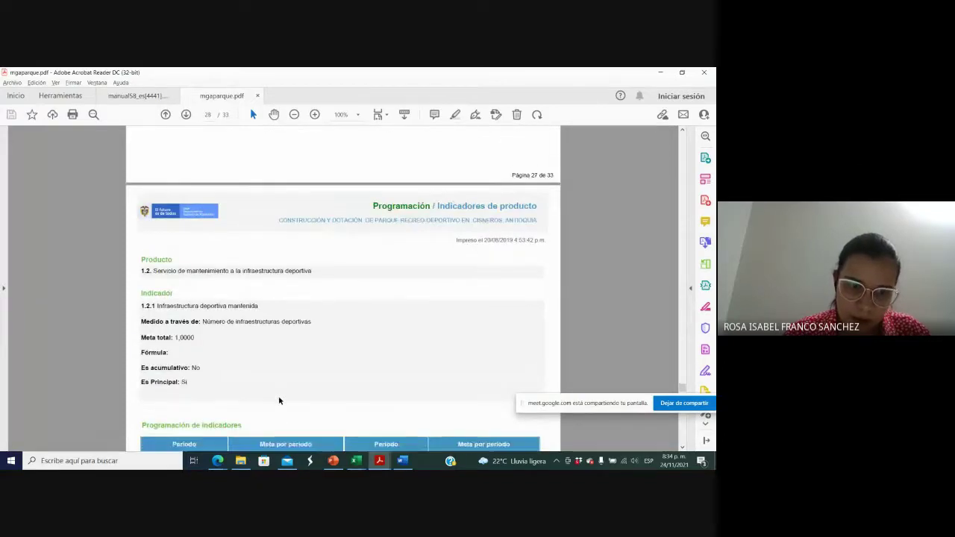
scroll(279, 401, down, 2)
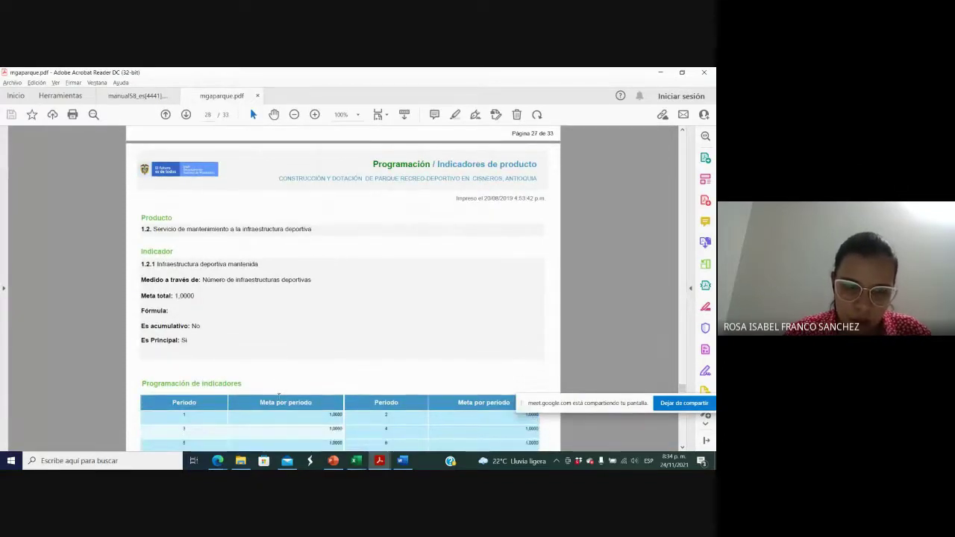
scroll(280, 396, down, 3)
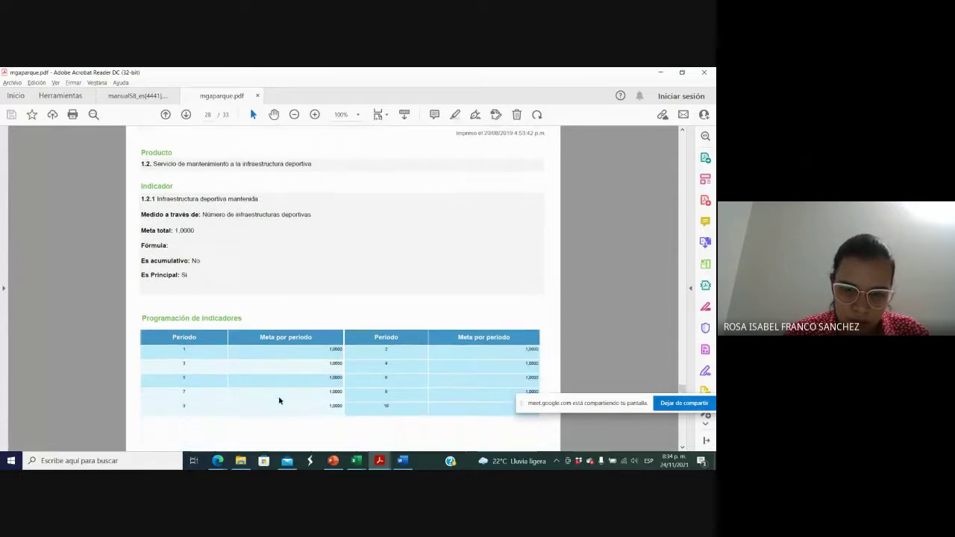
scroll(279, 401, down, 2)
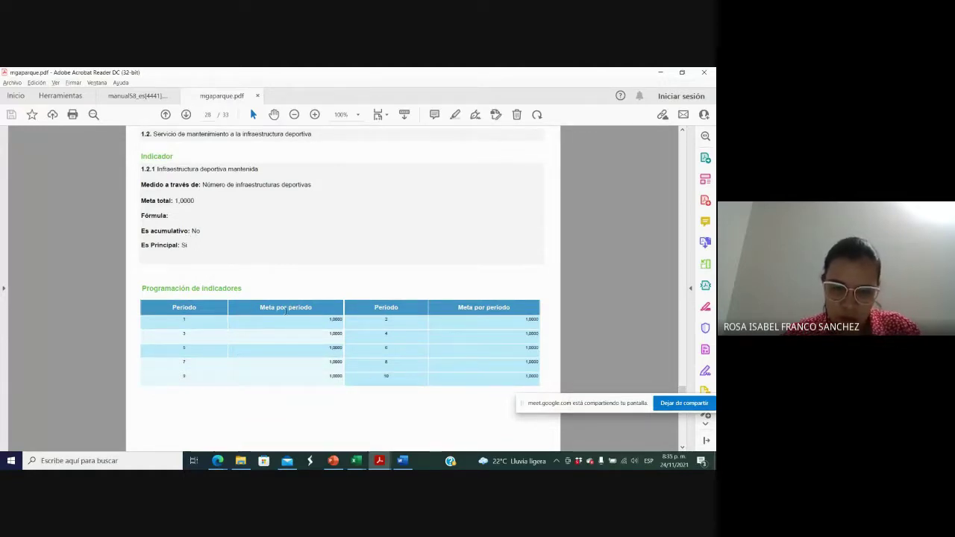
Step: Switch to the MGA web page in the browser and make the targets for periods 1 through 10 editable for Infraestructura deportiva mantenida
key(alt+Tab)
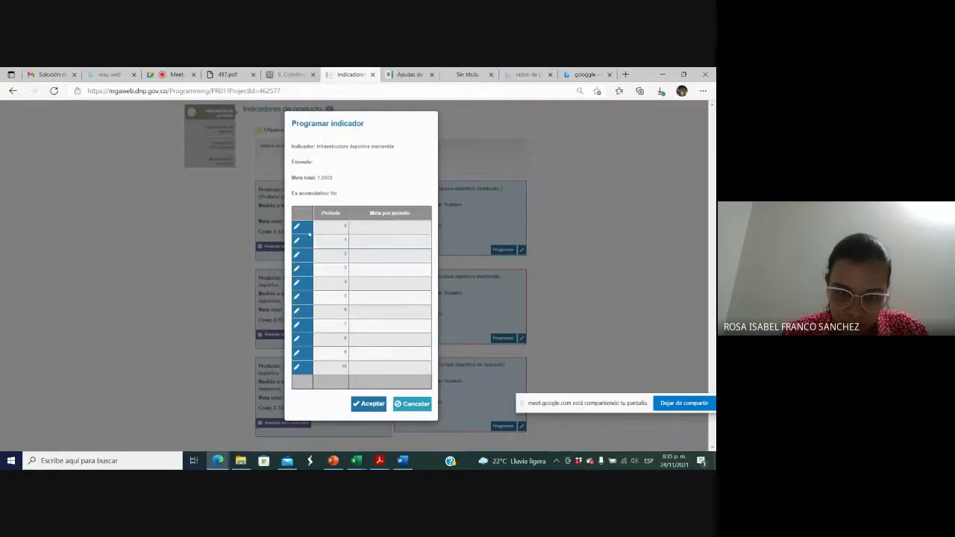
click(296, 240)
click(296, 254)
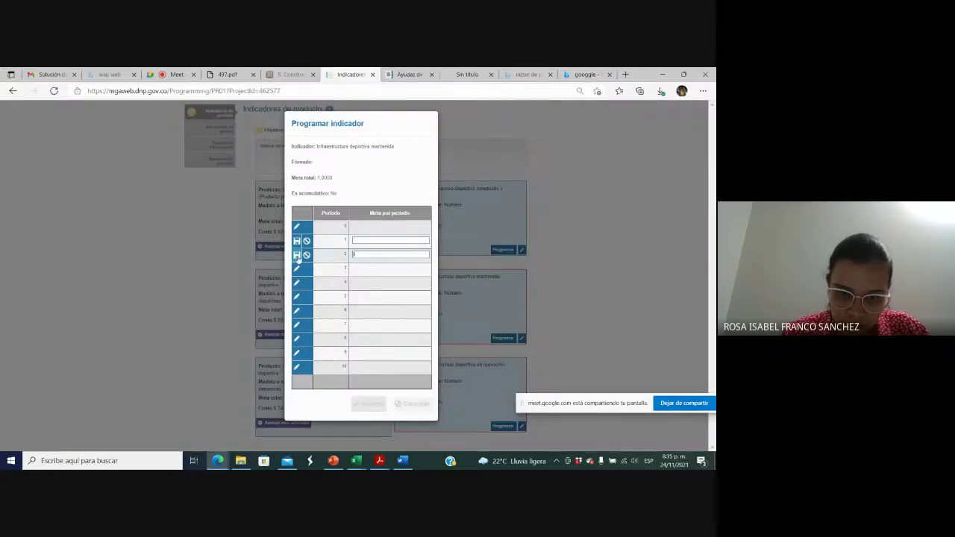
click(296, 282)
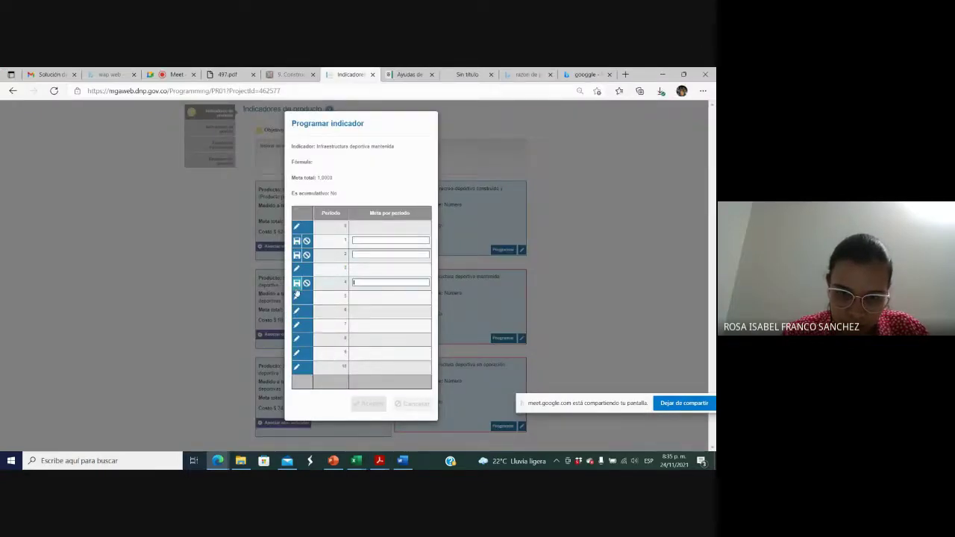
double_click(296, 296)
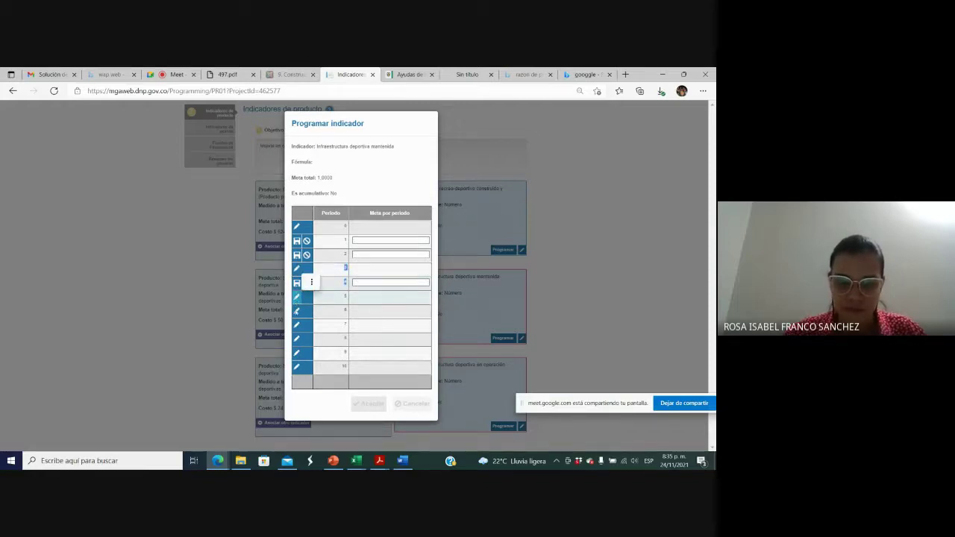
click(297, 311)
click(297, 325)
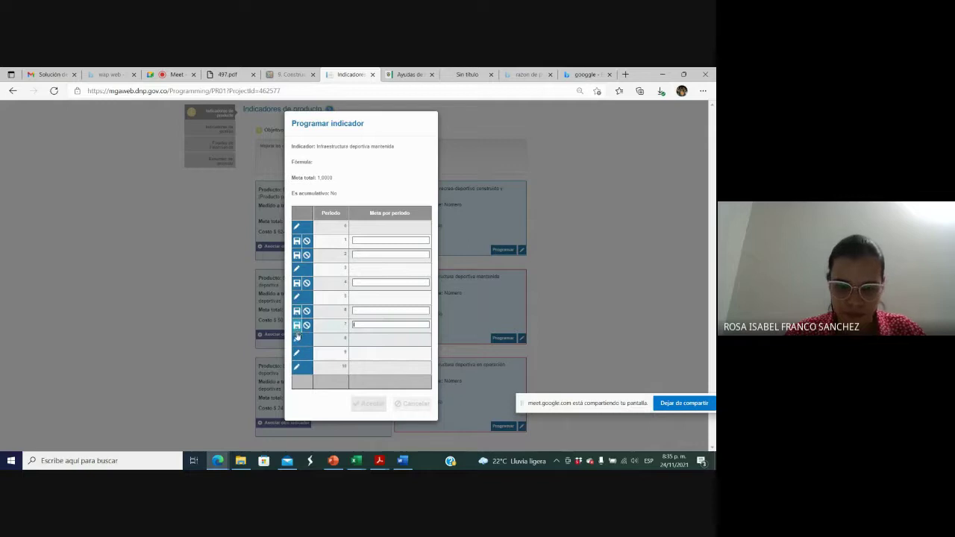
click(297, 339)
click(297, 352)
click(296, 366)
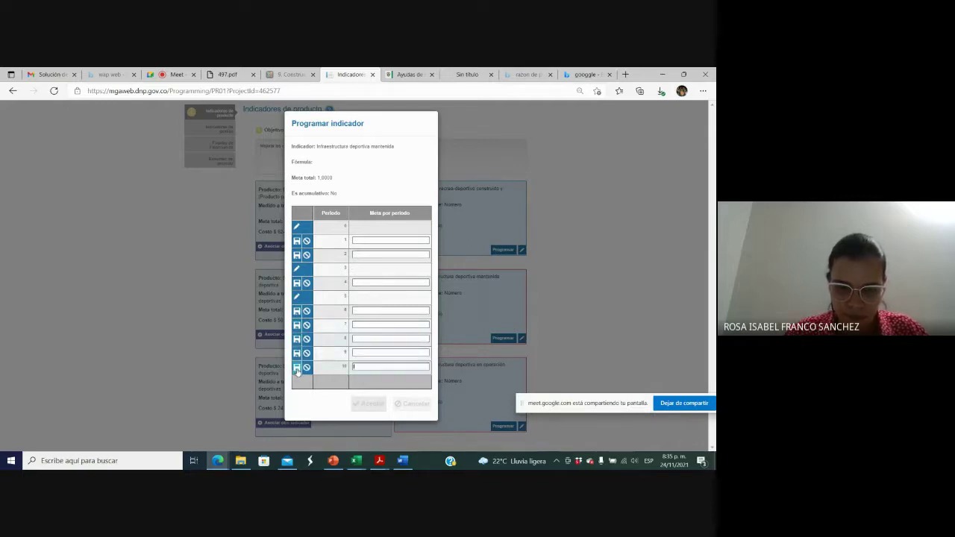
click(296, 297)
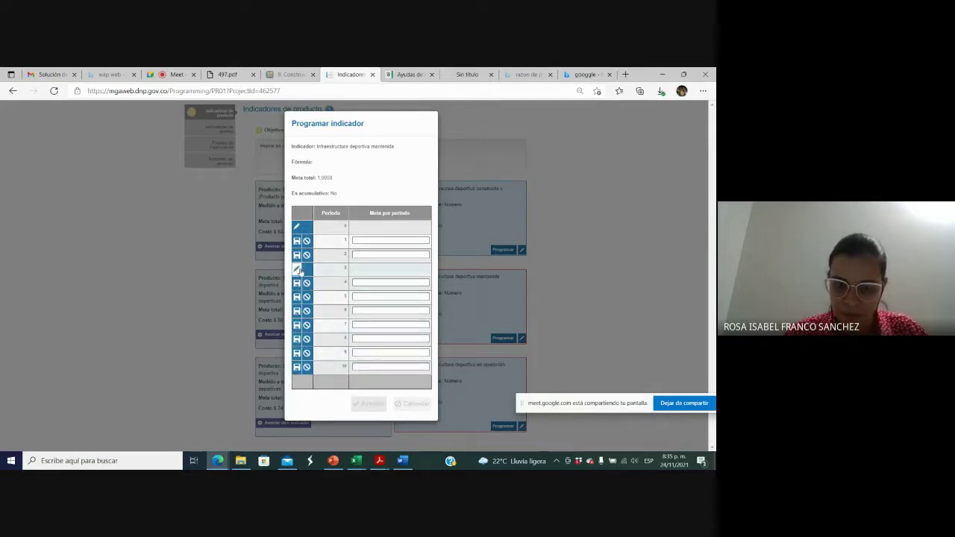
click(297, 270)
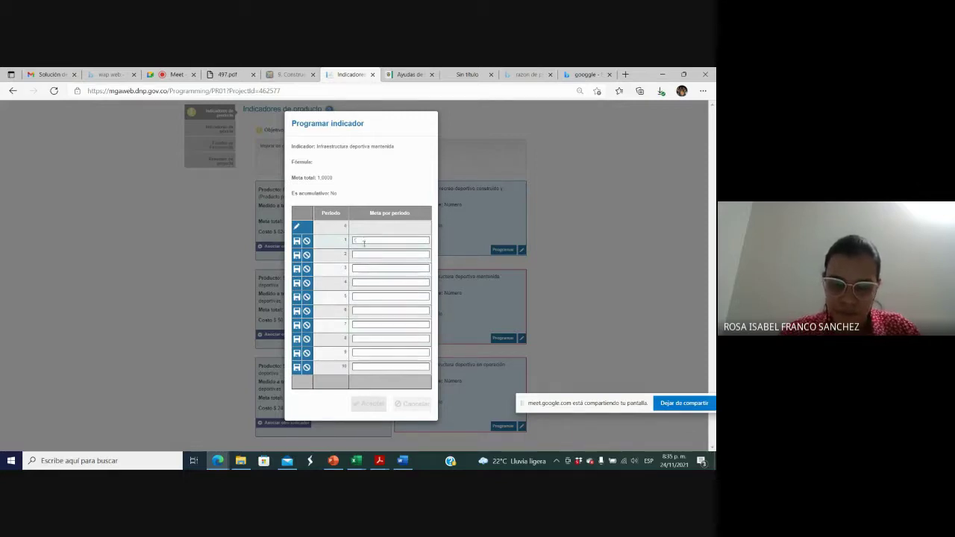
Step: Enter a target of 1 for each period from 1 to 10 of the maintained sports infrastructure indicator
click(362, 254)
click(359, 268)
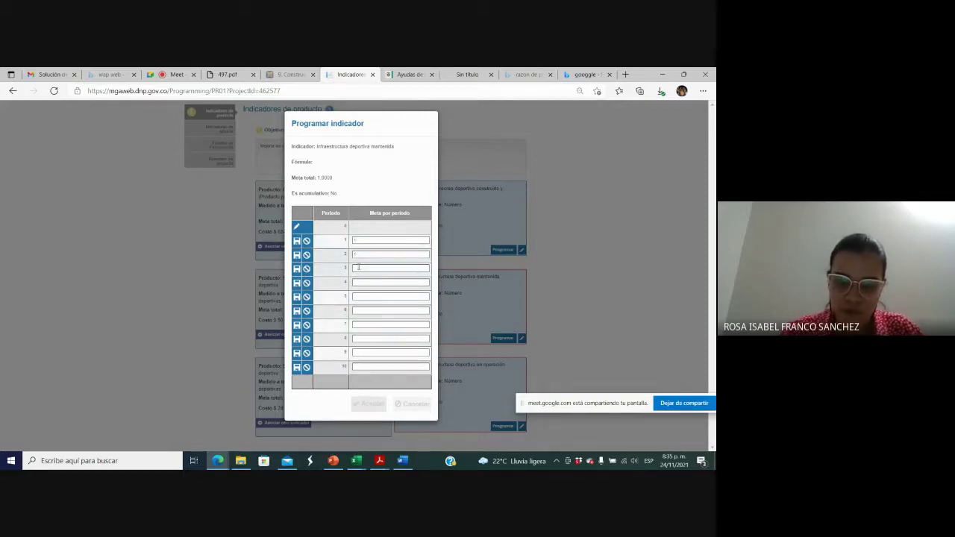
click(363, 281)
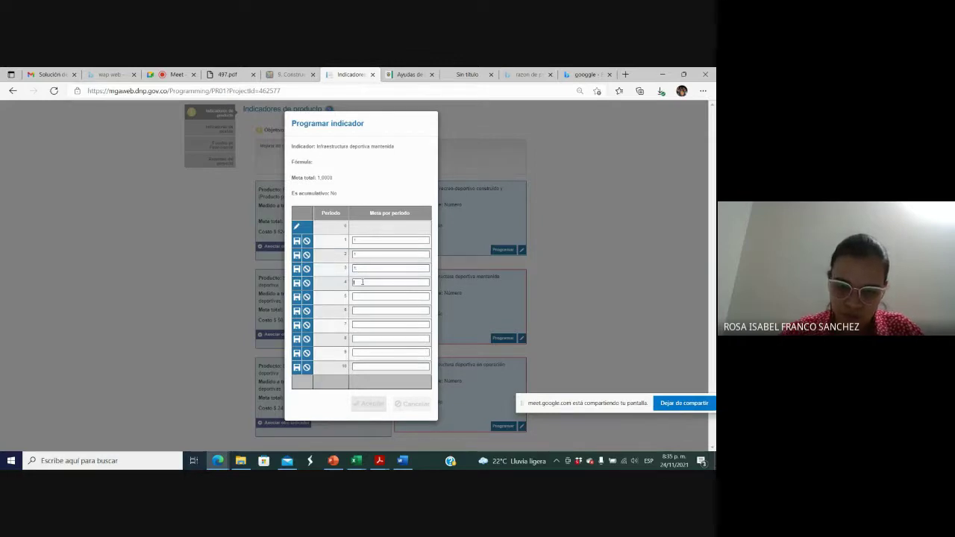
click(354, 297)
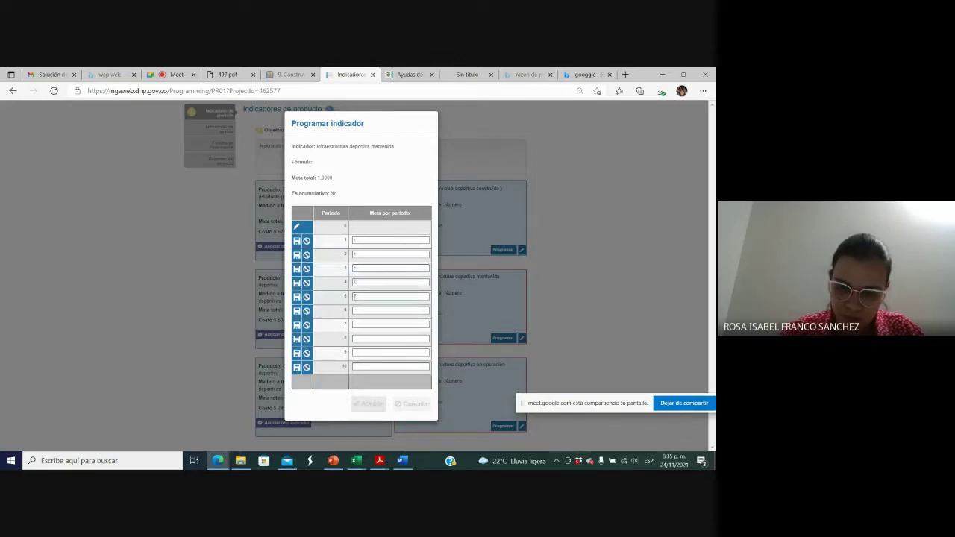
click(359, 311)
text(1)
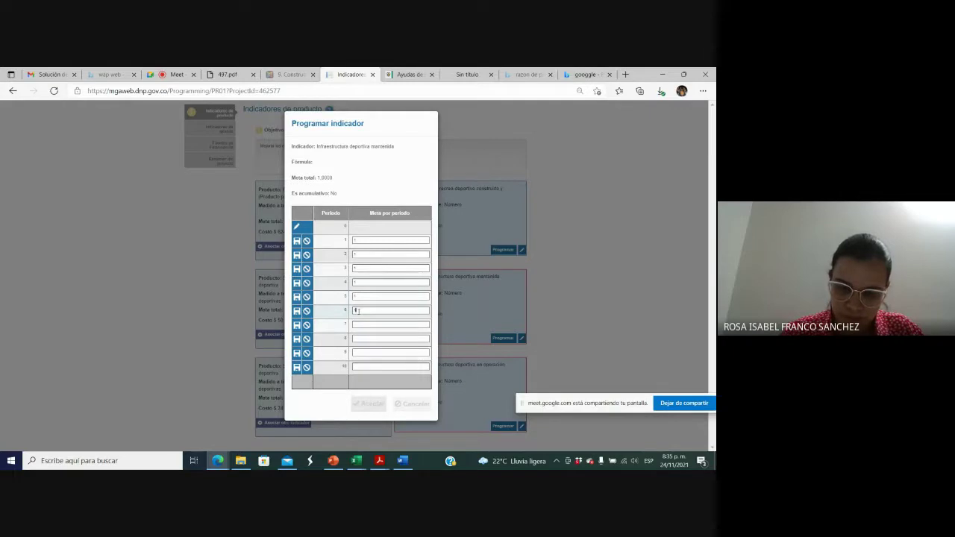
click(360, 325)
text(1)
click(359, 339)
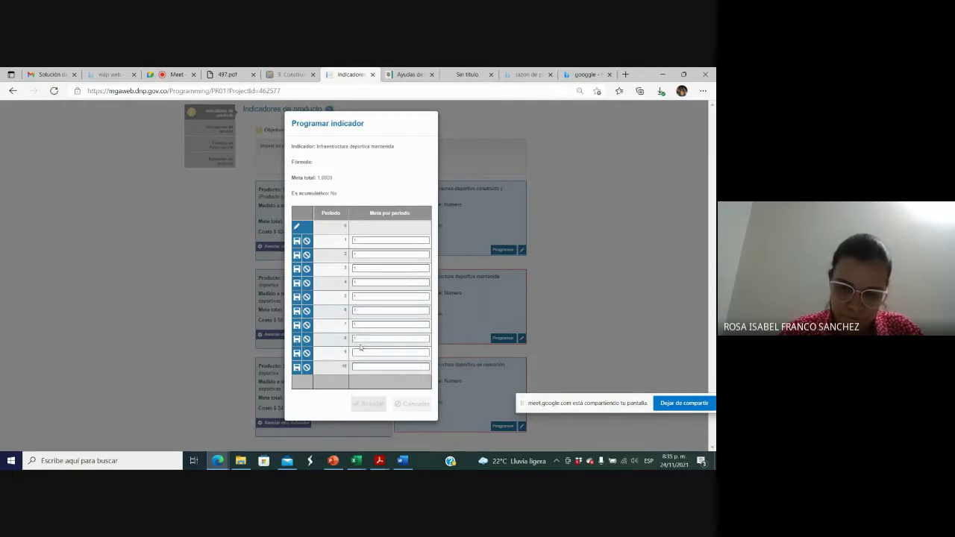
click(359, 352)
text(1)
click(356, 367)
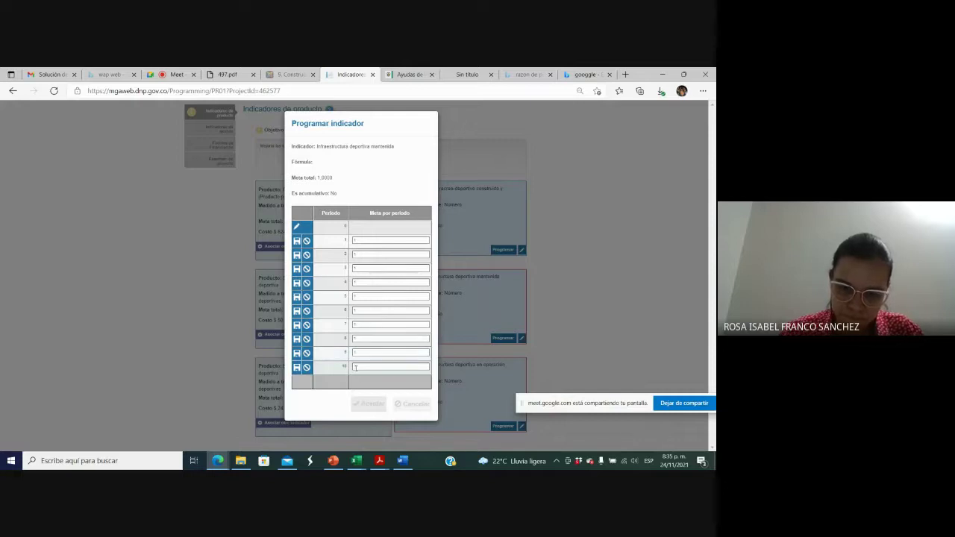
text(1)
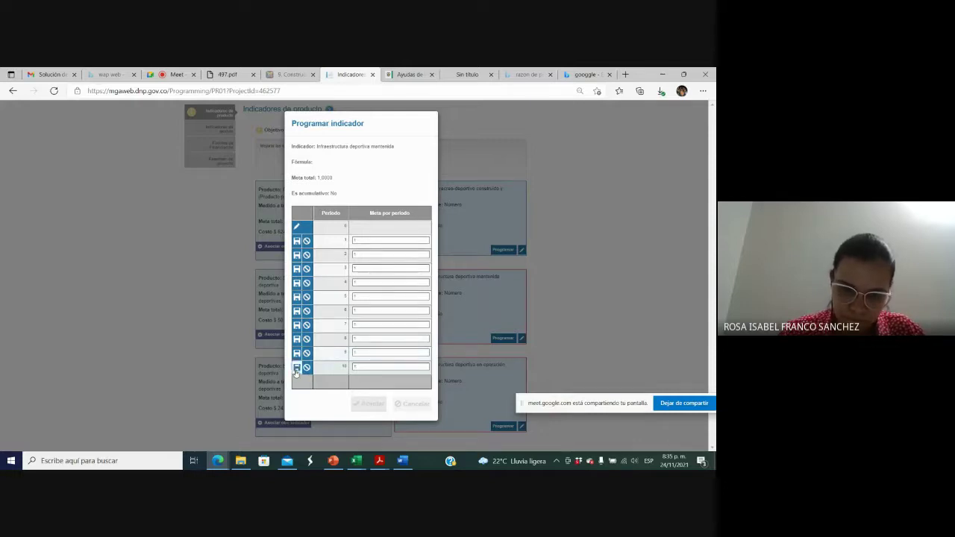
Step: Save the target rows for periods 10 down to 1 and accept the indicator's programming
click(296, 367)
click(296, 353)
click(296, 339)
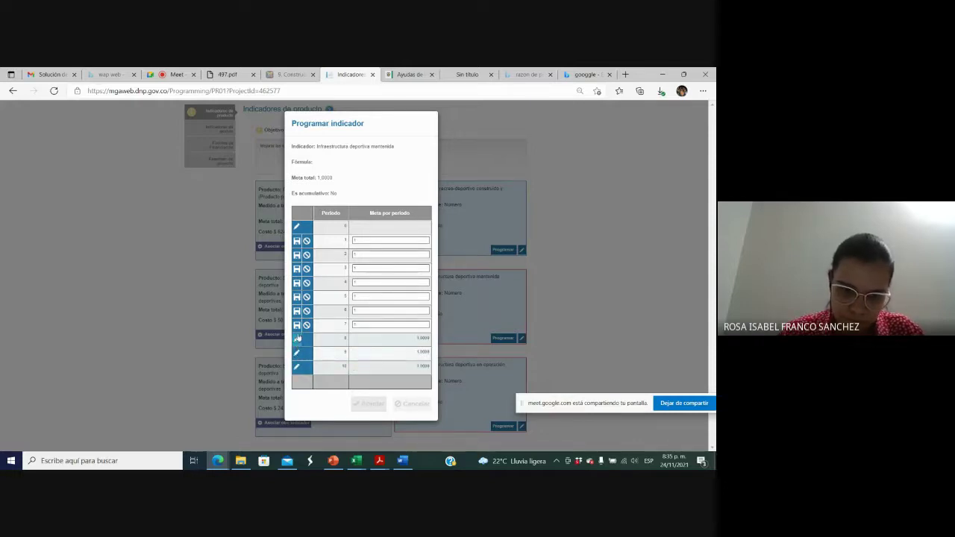
click(296, 325)
click(296, 311)
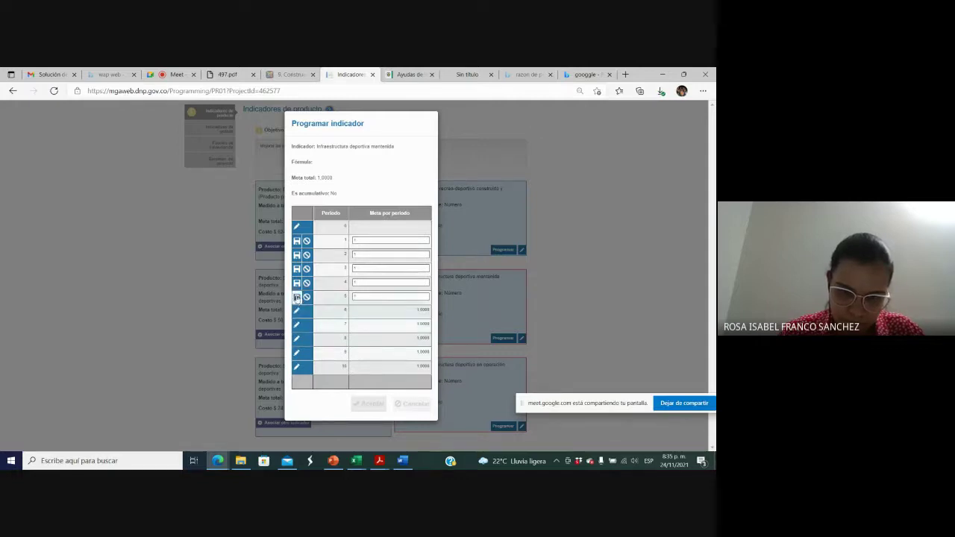
click(296, 296)
click(296, 282)
click(297, 269)
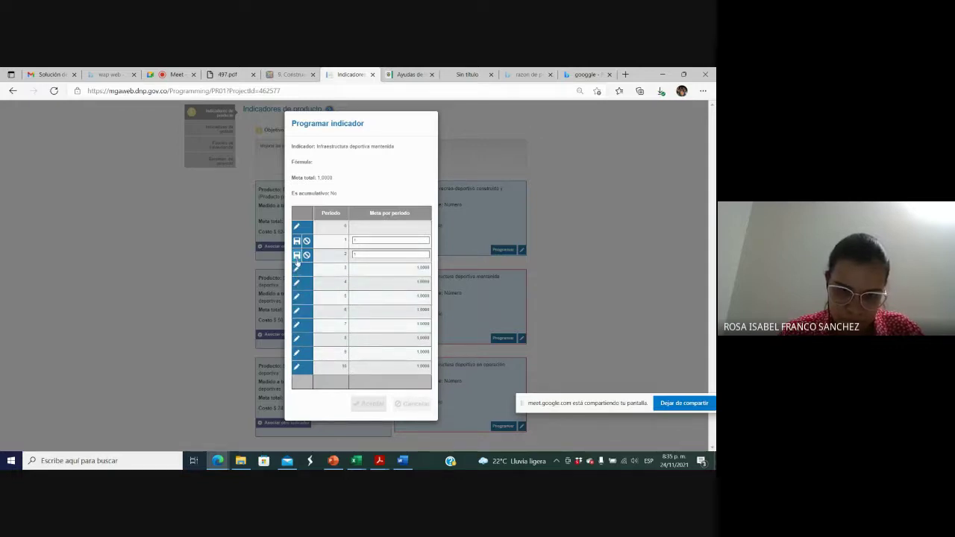
click(296, 255)
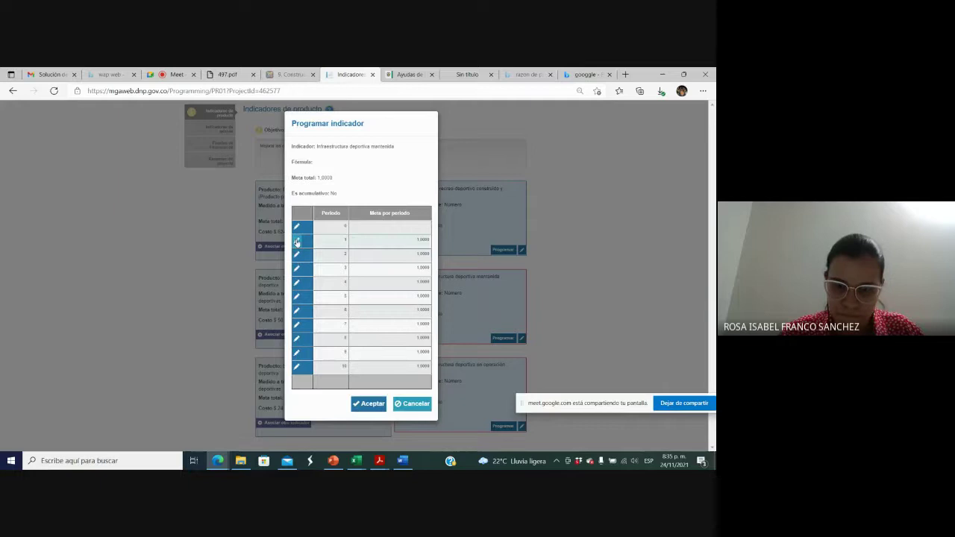
click(367, 404)
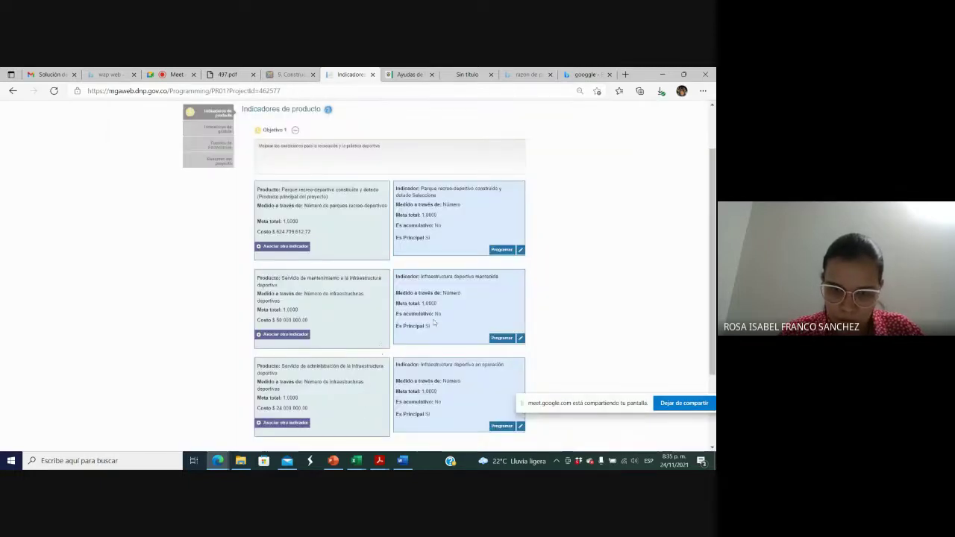
Step: Edit the Infraestructura deportiva mantenida indicator with source type Inspección and verification source "Inspección del mantenimiento realizado", and accept it
click(521, 338)
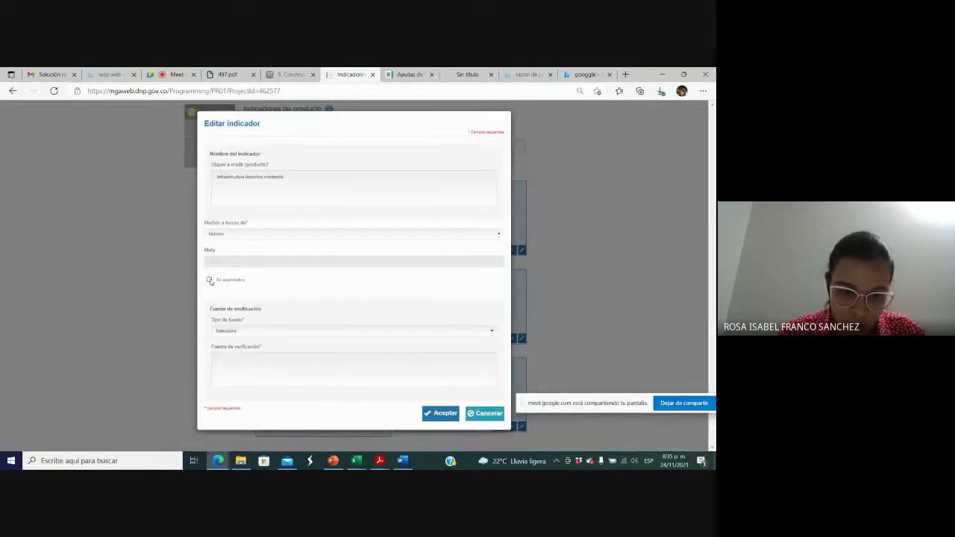
click(233, 331)
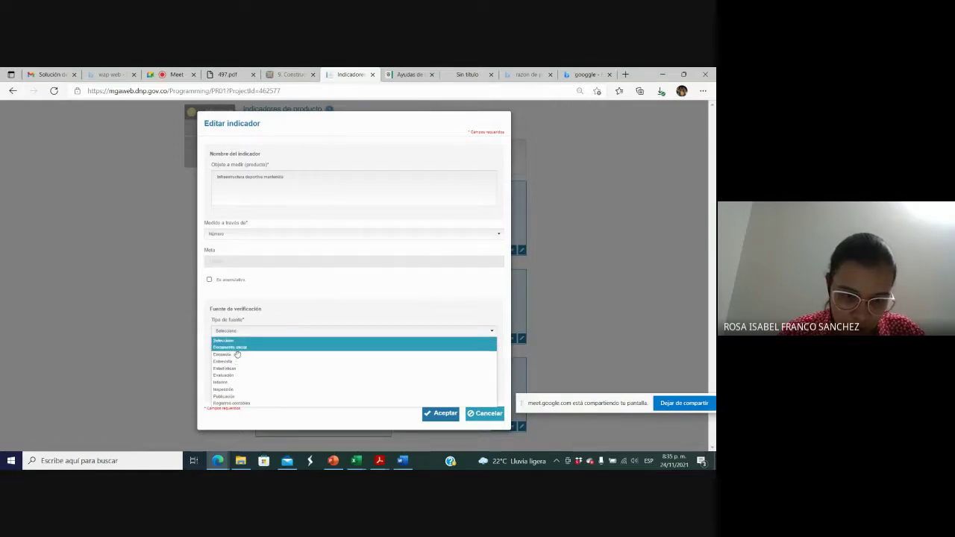
click(237, 389)
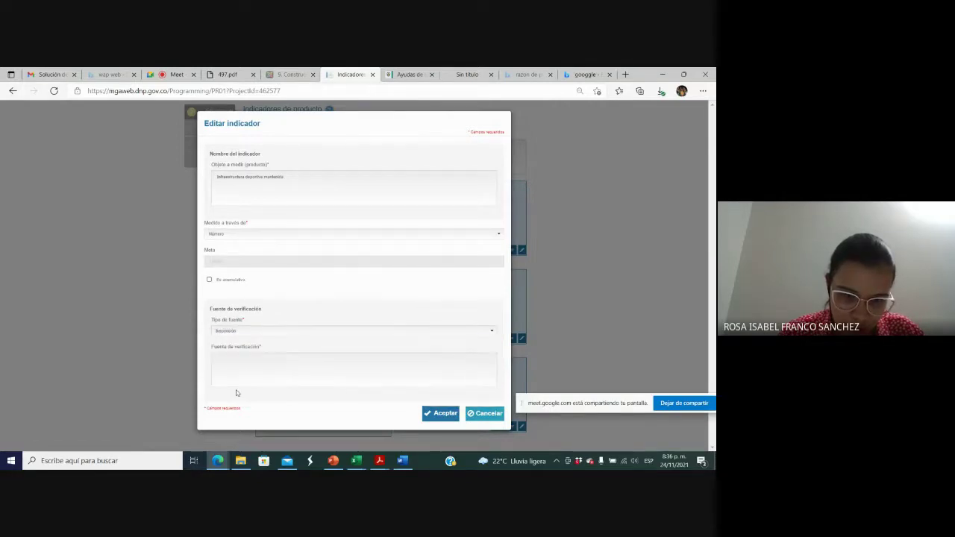
click(247, 367)
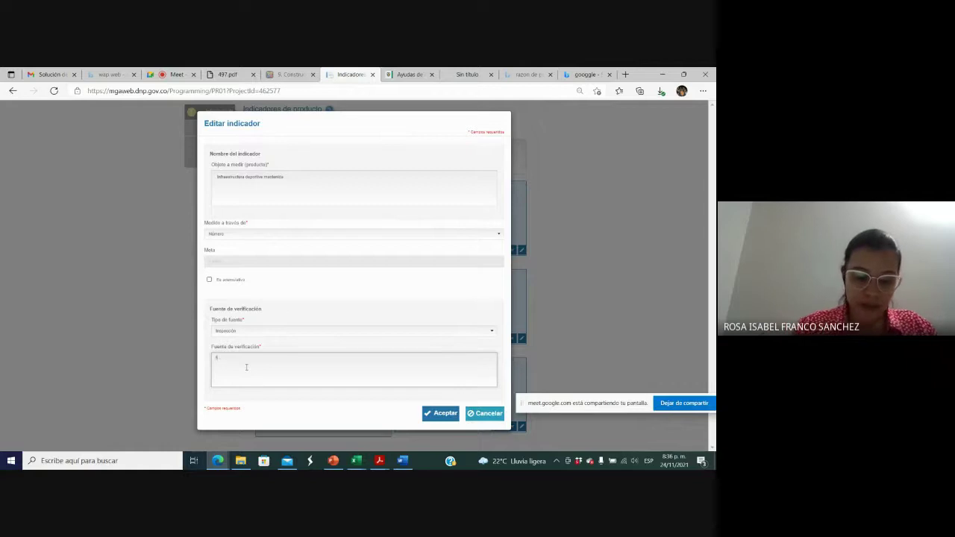
text(Inspección del ma)
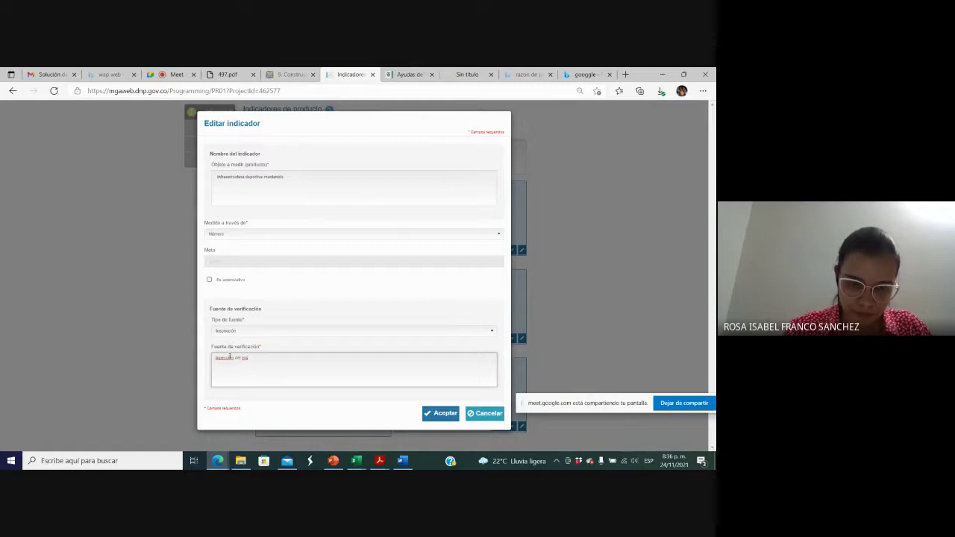
right_click(228, 358)
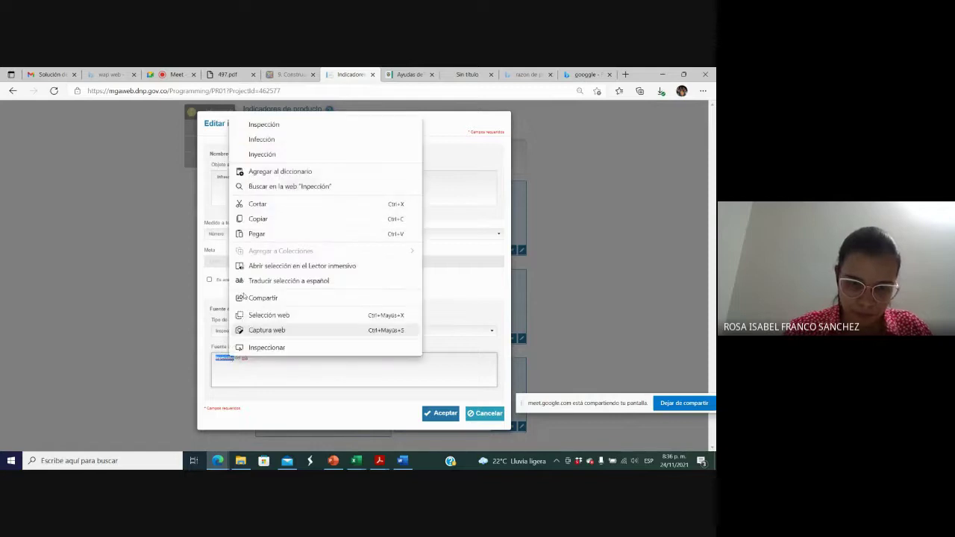
click(278, 125)
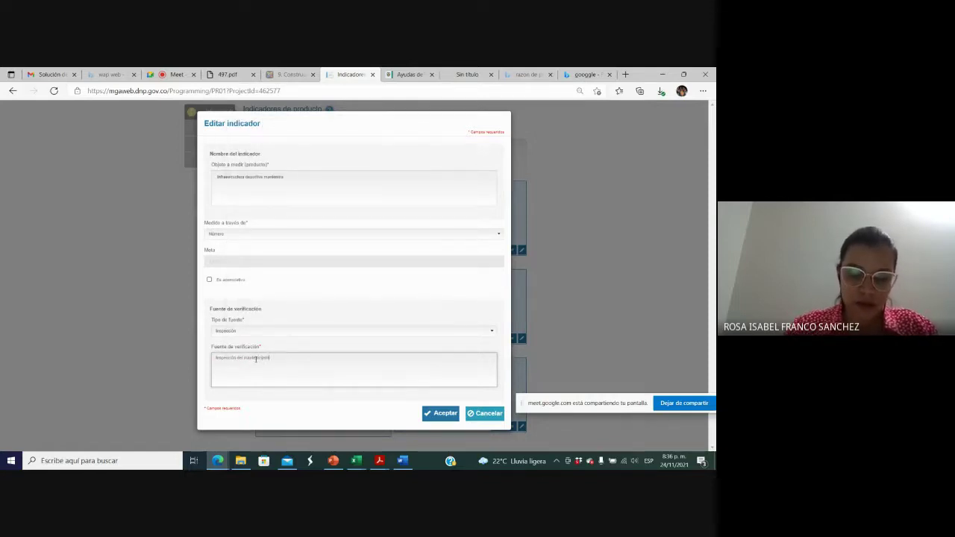
text(o realizado)
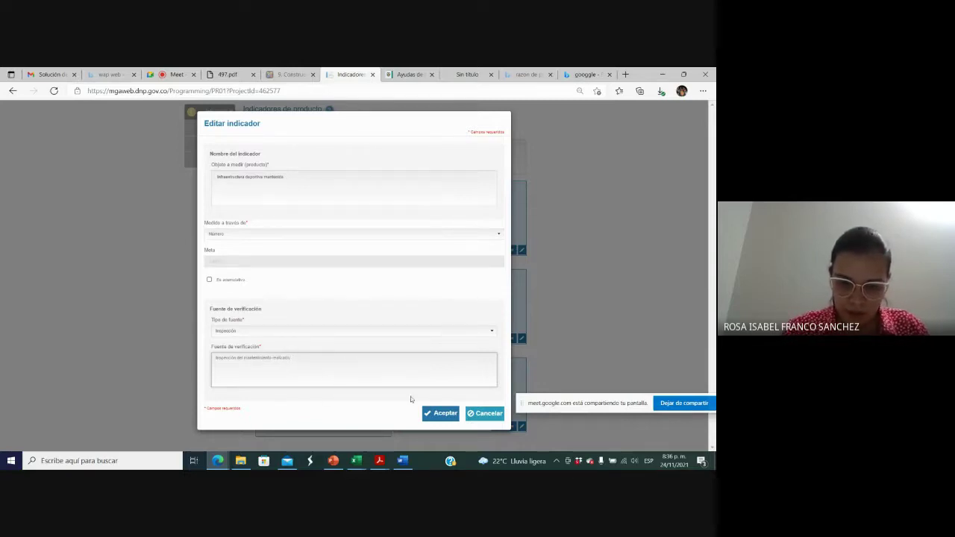
click(442, 413)
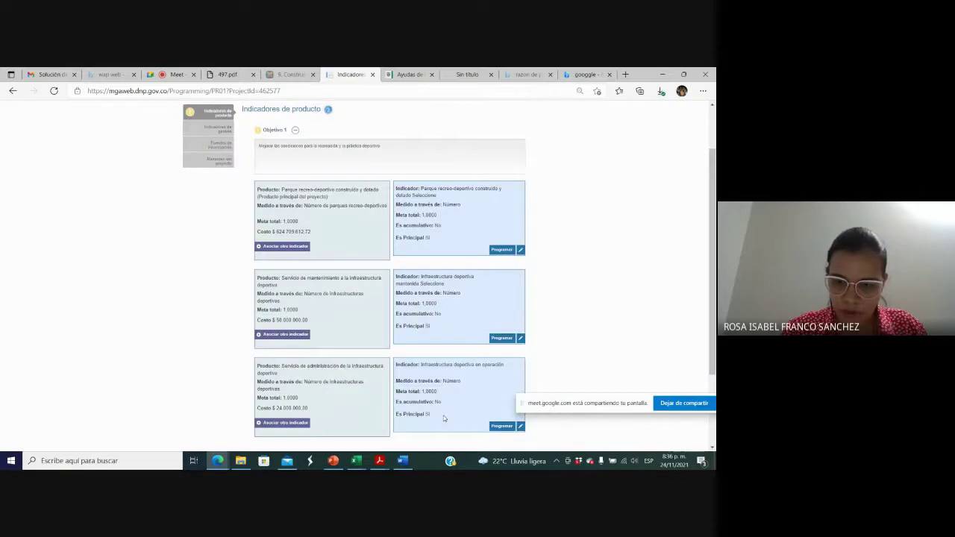
Step: Save the product indicators page and dismiss the notice
scroll(701, 321, down, 3)
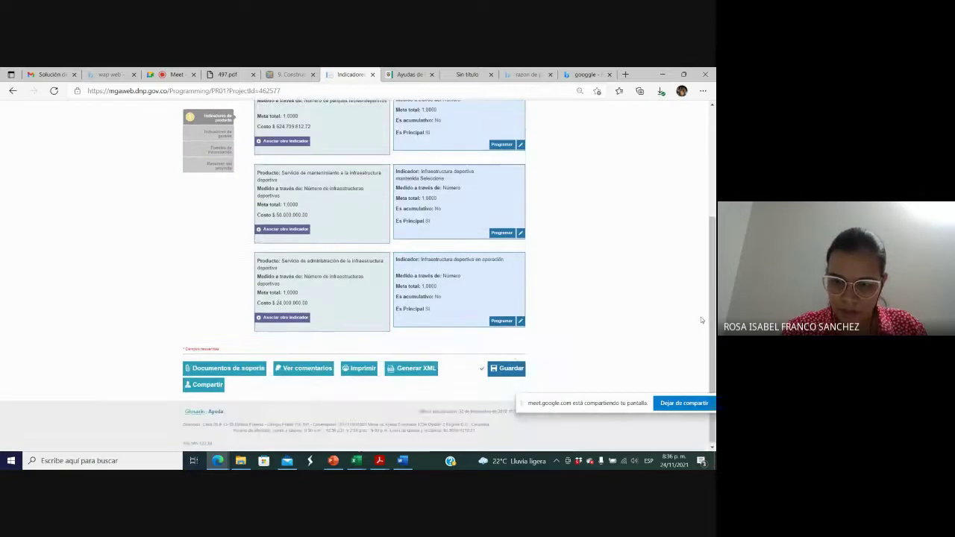
click(496, 373)
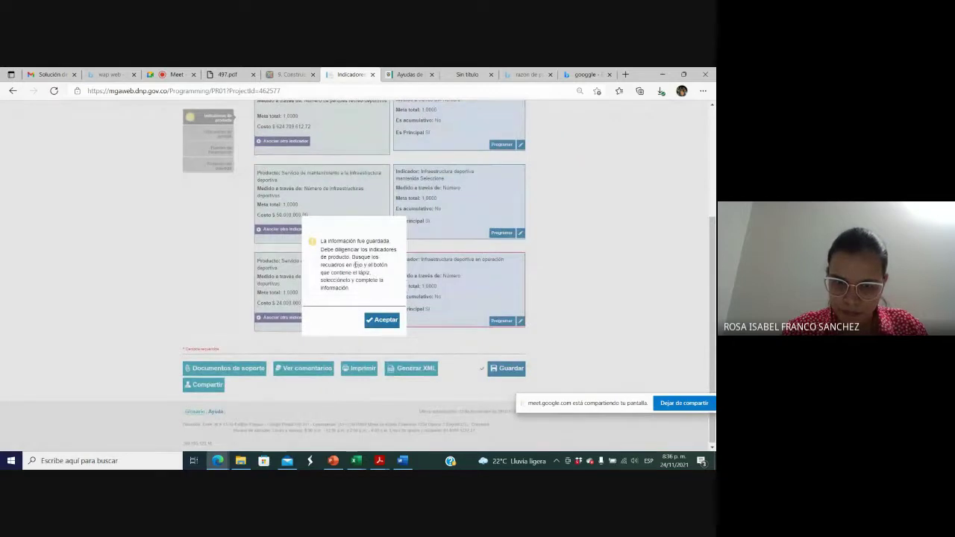
click(373, 321)
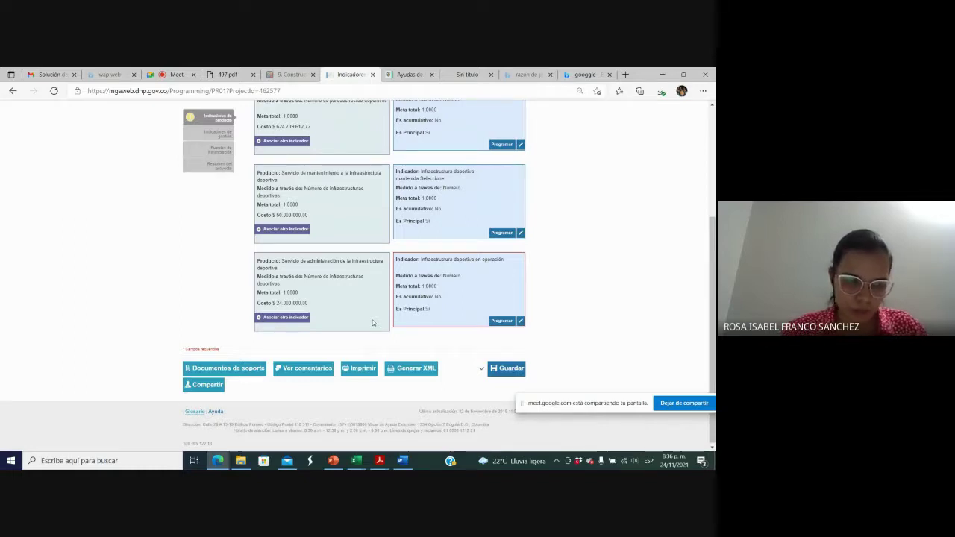
Step: Open the programming of Infraestructura deportiva en operación and consult the product 1.3 indicator table on page 29 of mgaparque.pdf
click(497, 322)
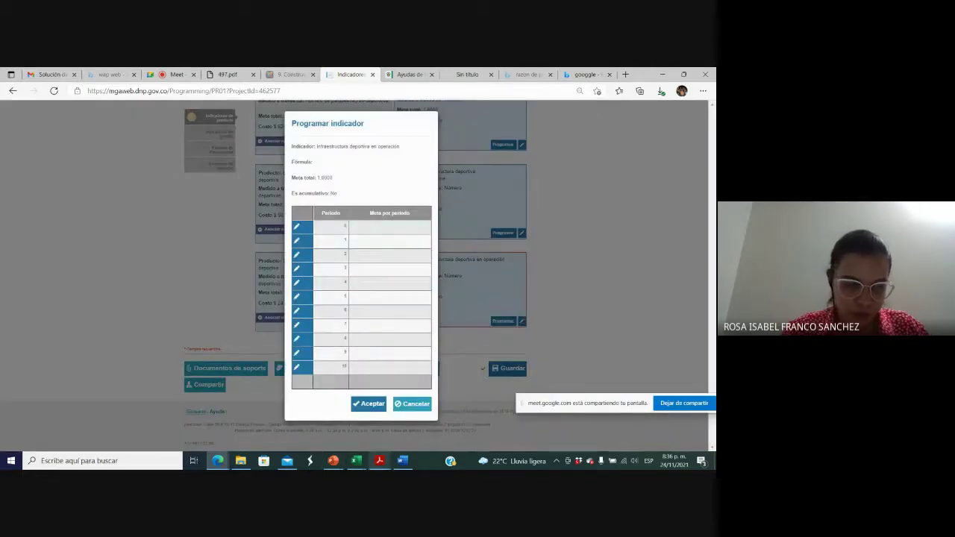
mouse_move(380, 464)
click(406, 422)
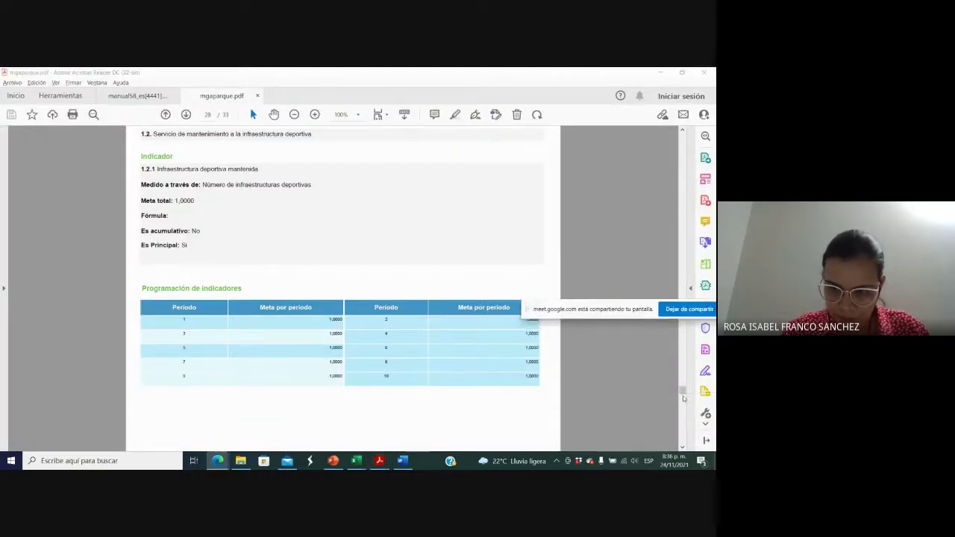
click(683, 399)
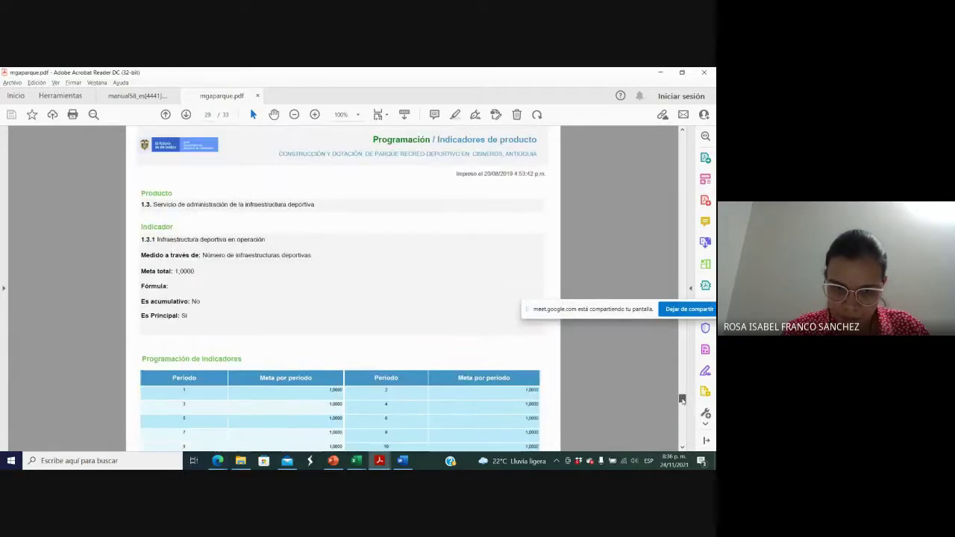
scroll(410, 400, down, 2)
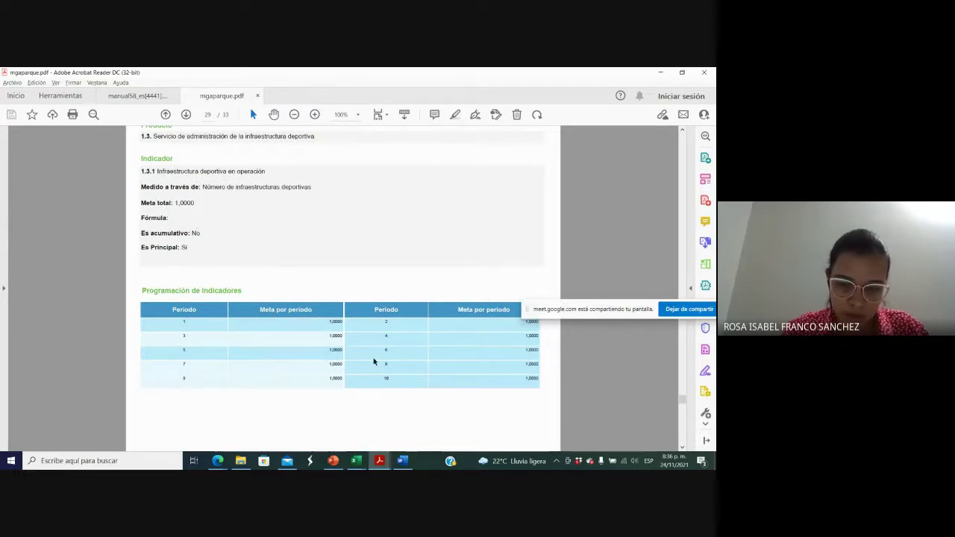
Step: Switch back to MGA Web in the browser and make the targets for periods 1 through 10 editable for Infraestructura deportiva en operación
key(alt+Tab)
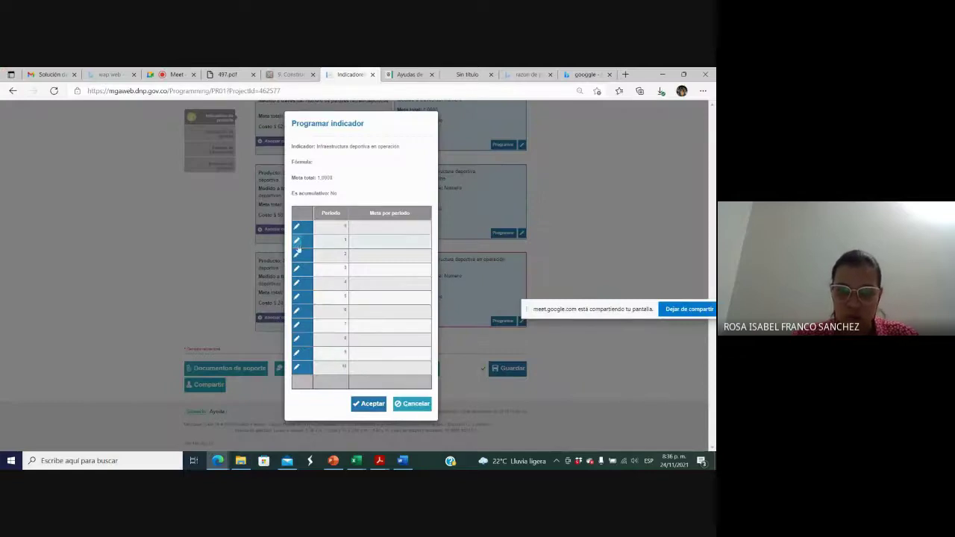
click(297, 240)
click(297, 254)
click(297, 269)
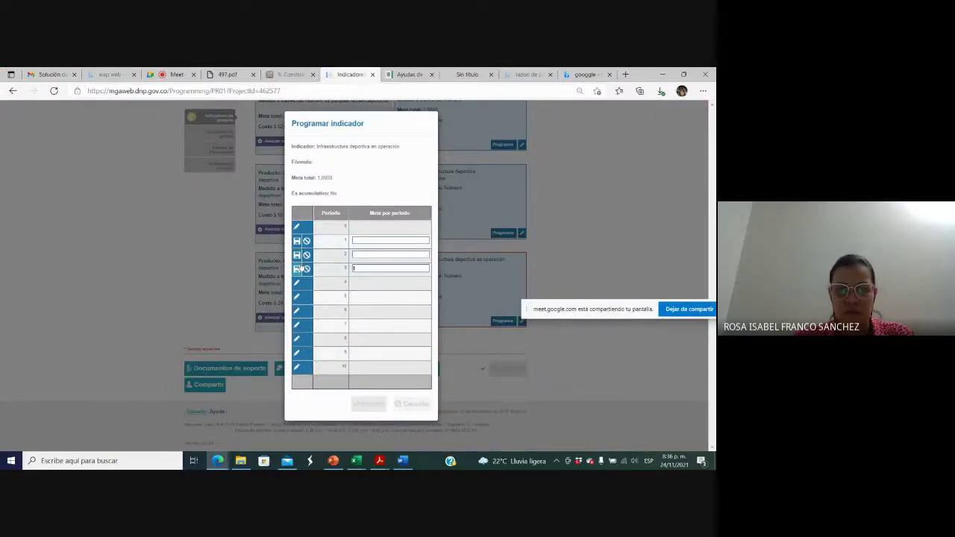
click(297, 282)
click(297, 296)
click(297, 310)
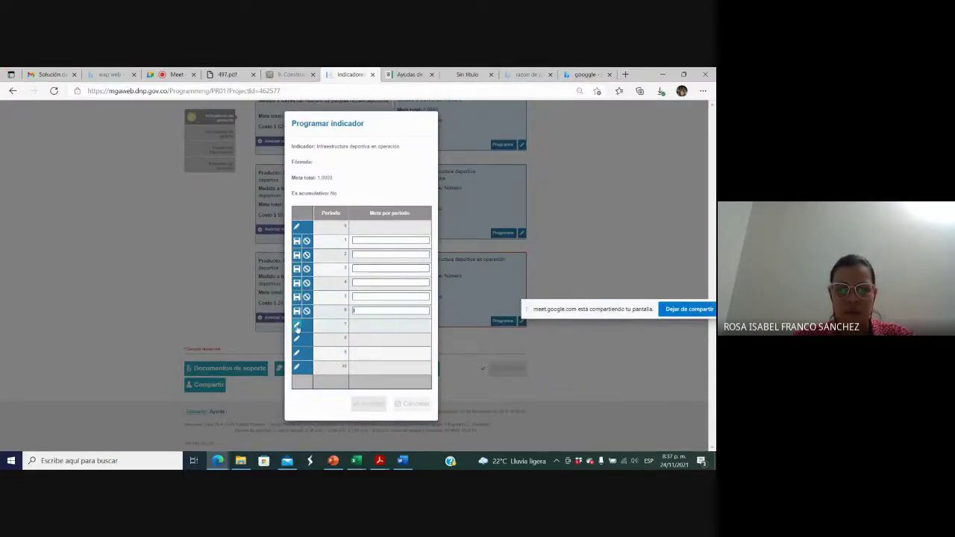
click(297, 324)
click(297, 338)
click(297, 352)
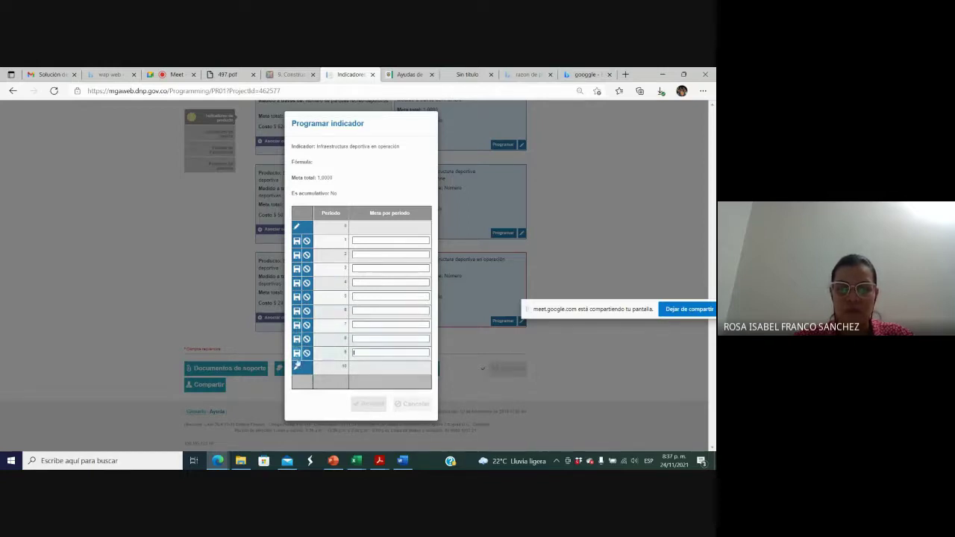
click(297, 367)
Step: Enter a target of 1 for each period from 1 to 10 of the sports infrastructure in operation indicator
click(356, 242)
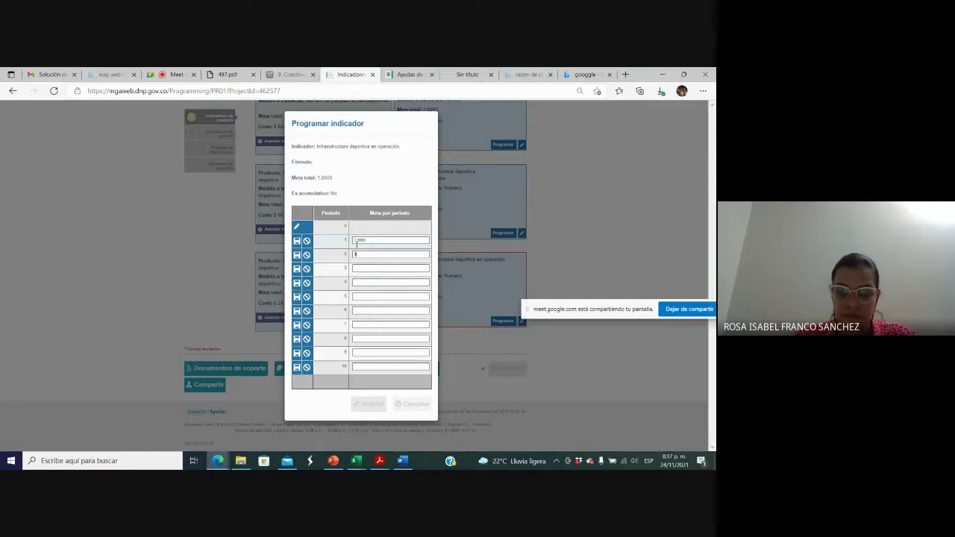
text(1)
key(Tab)
text(1)
key(Tab)
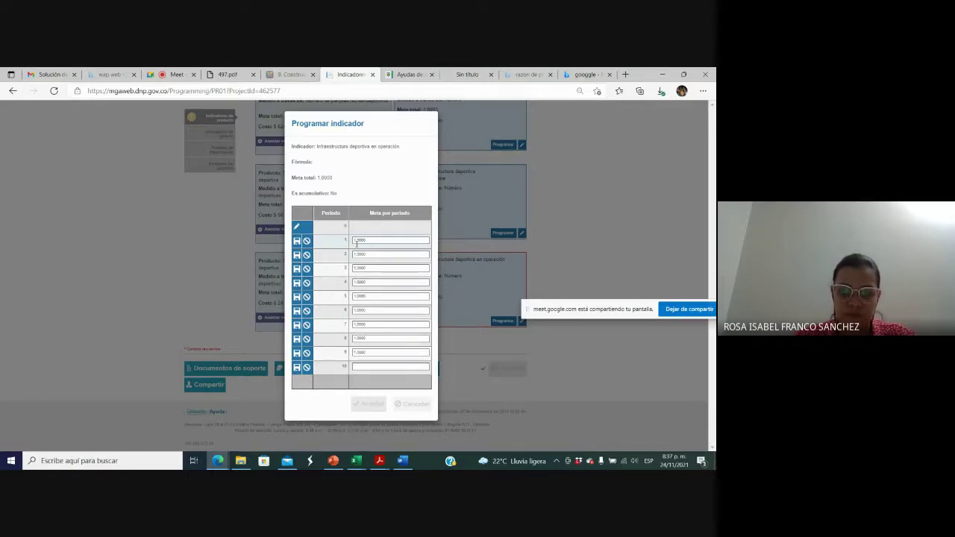
Step: Save the target rows for periods 1 through 10 and accept the programming of Infraestructura deportiva en operación
click(296, 241)
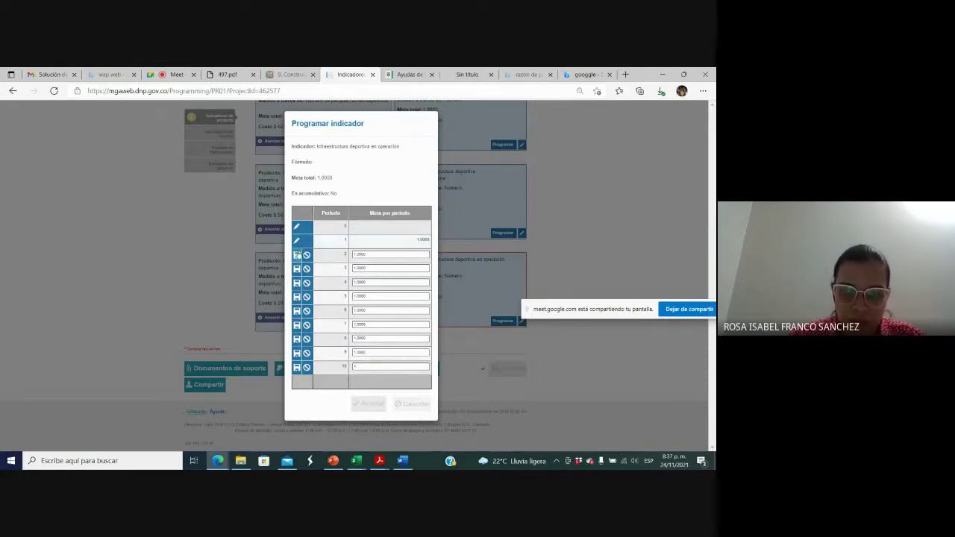
click(297, 255)
click(296, 269)
click(296, 283)
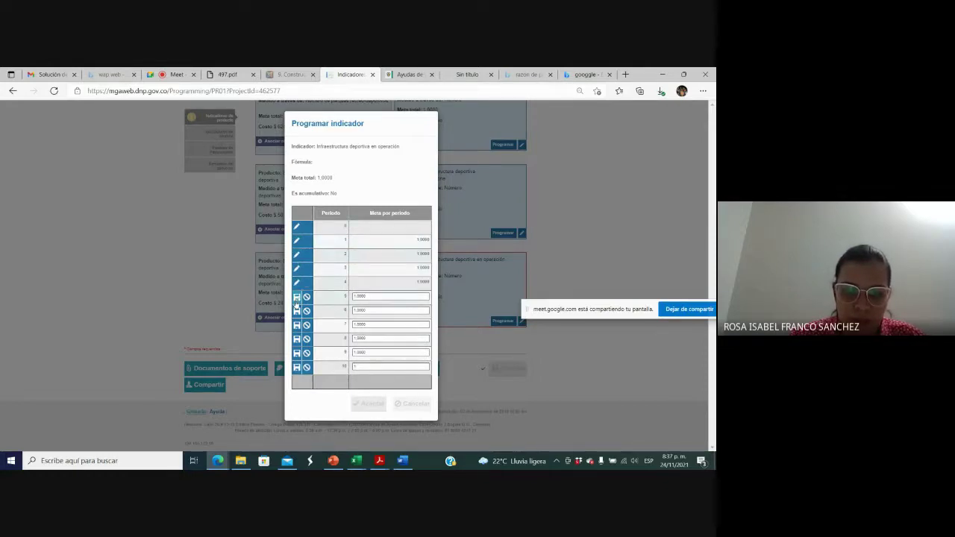
click(297, 297)
click(296, 310)
click(297, 325)
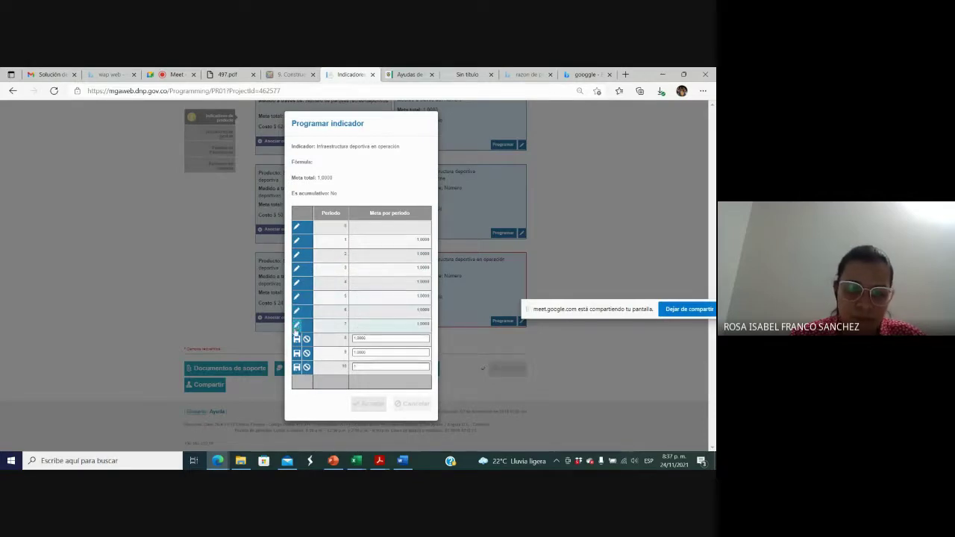
click(296, 339)
click(296, 353)
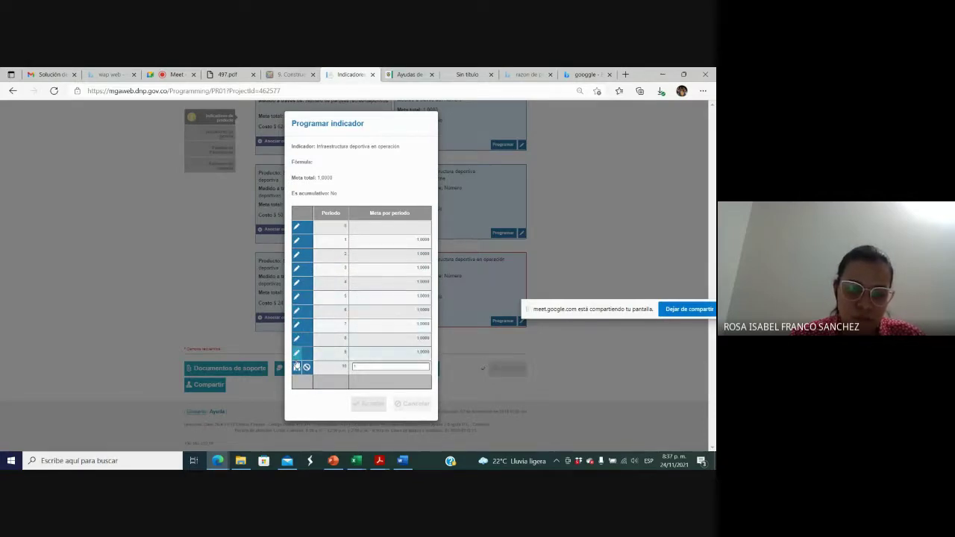
click(296, 366)
click(364, 403)
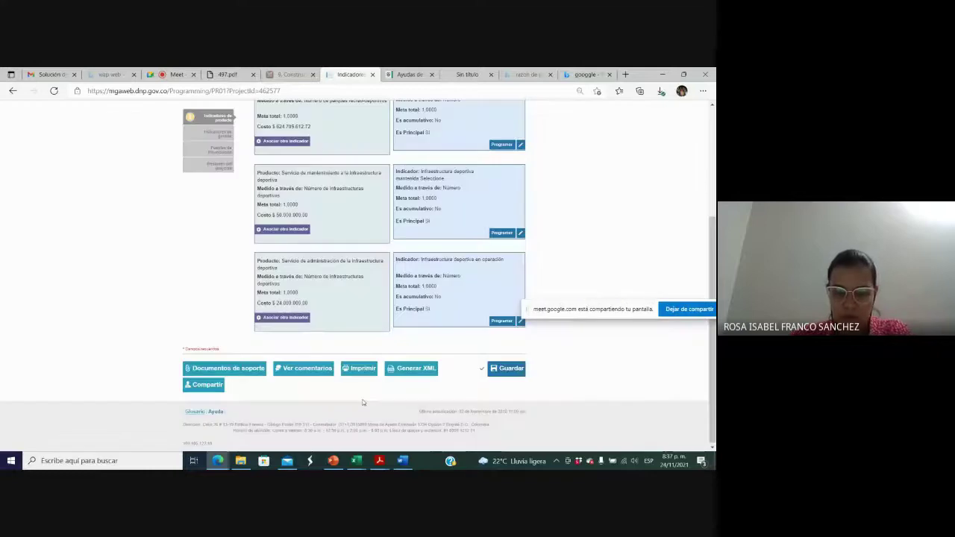
Step: Save the product indicators with the new programming of the operation indicator and close the notice
click(509, 370)
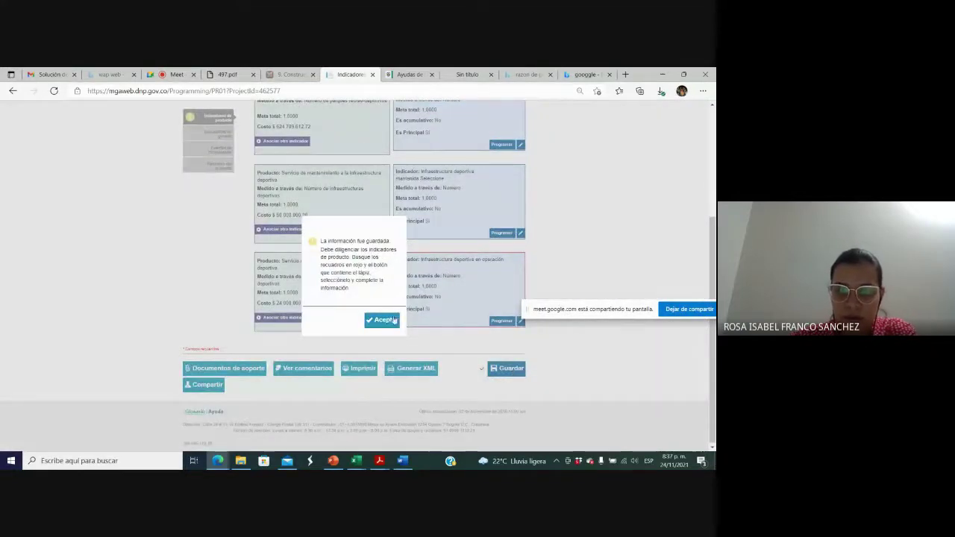
click(394, 320)
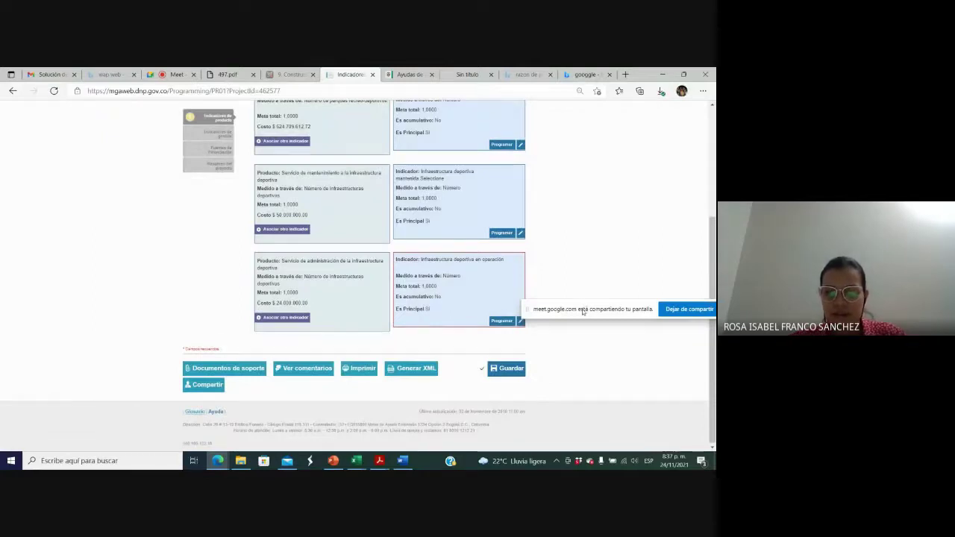
Step: Check the Google Meet call for participants' messages and return to the product indicators page
drag(583, 312, 612, 267)
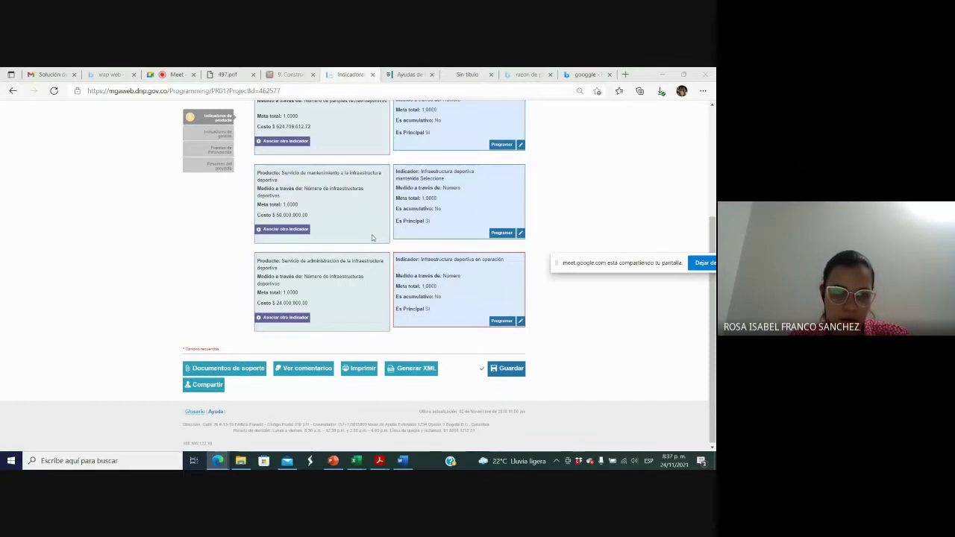
click(171, 74)
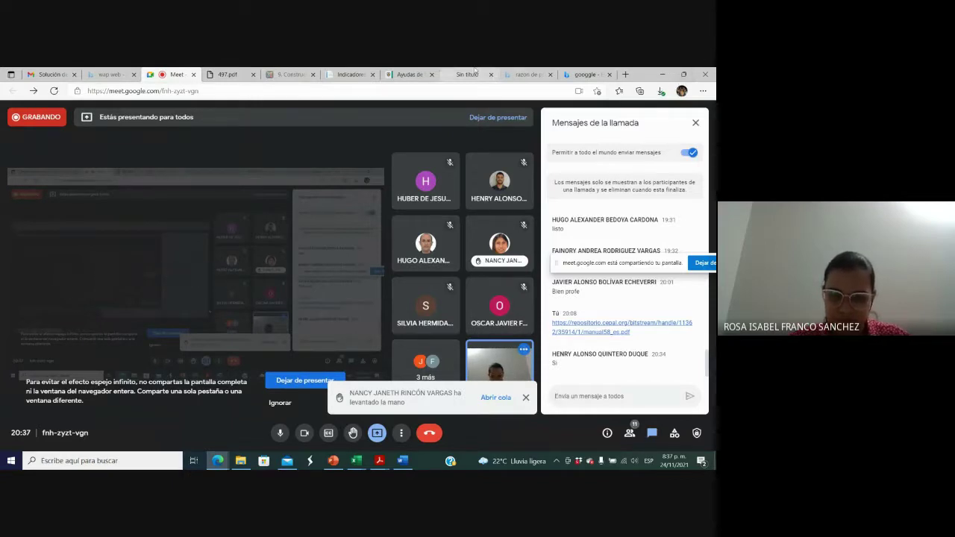
click(350, 74)
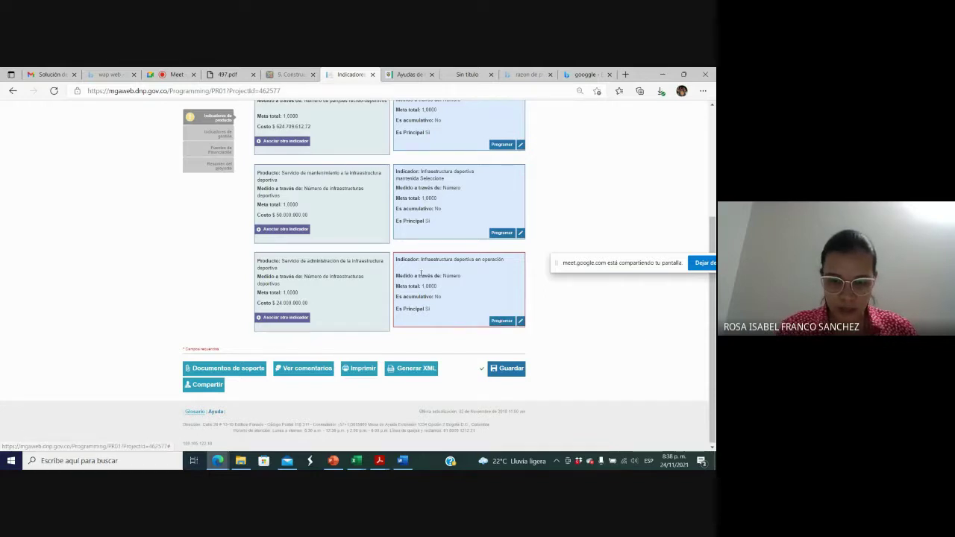
Step: Open the programming of the Infraestructura deportiva en operación indicator
click(496, 322)
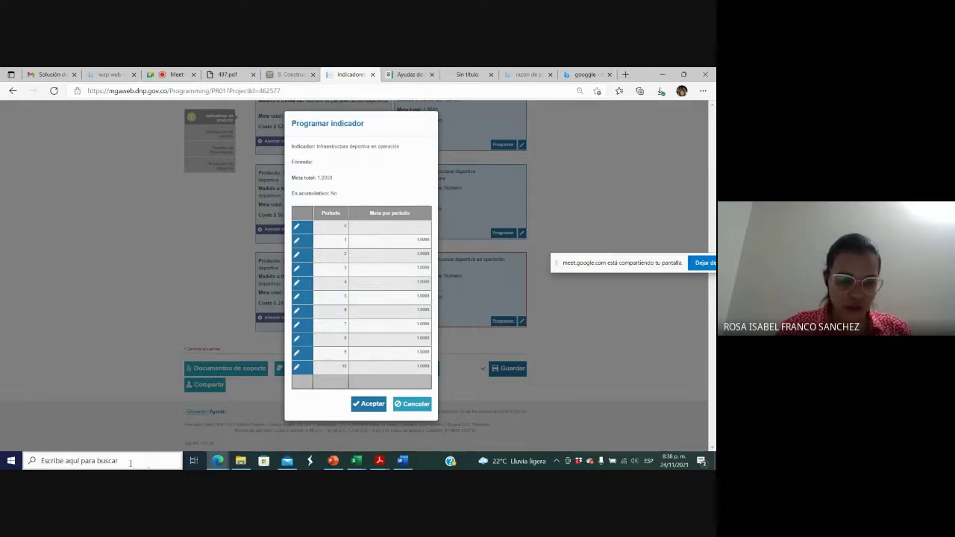
click(358, 465)
click(306, 422)
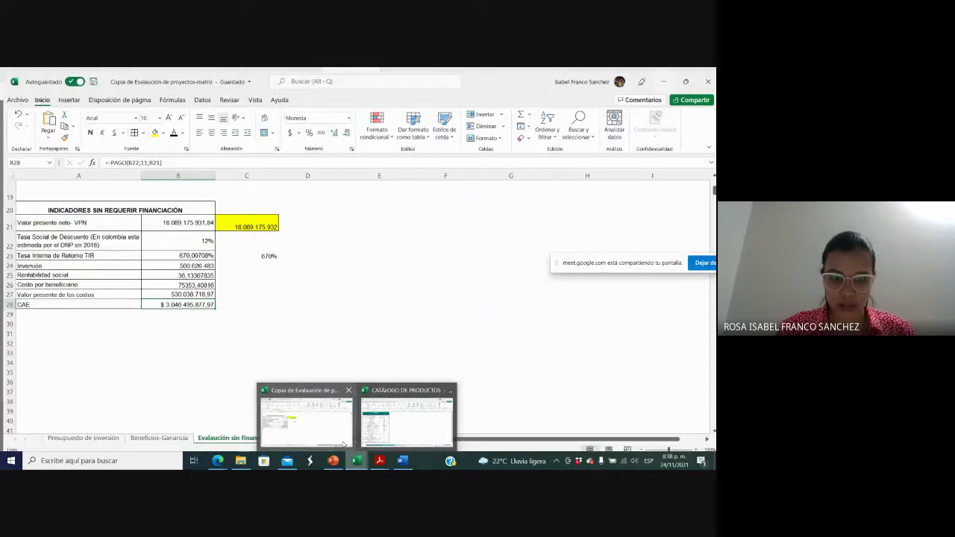
click(444, 272)
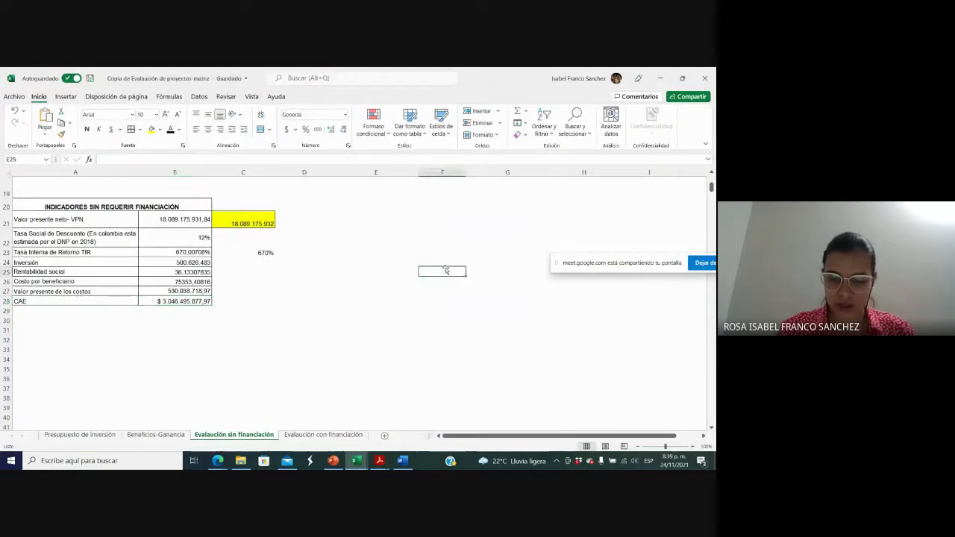
text(100)
key(Left)
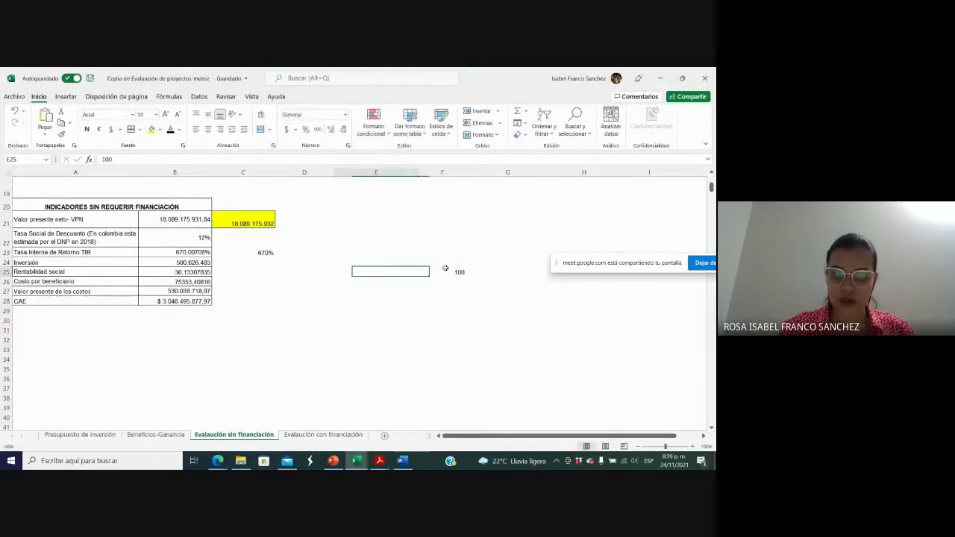
click(445, 271)
key(BackSpace)
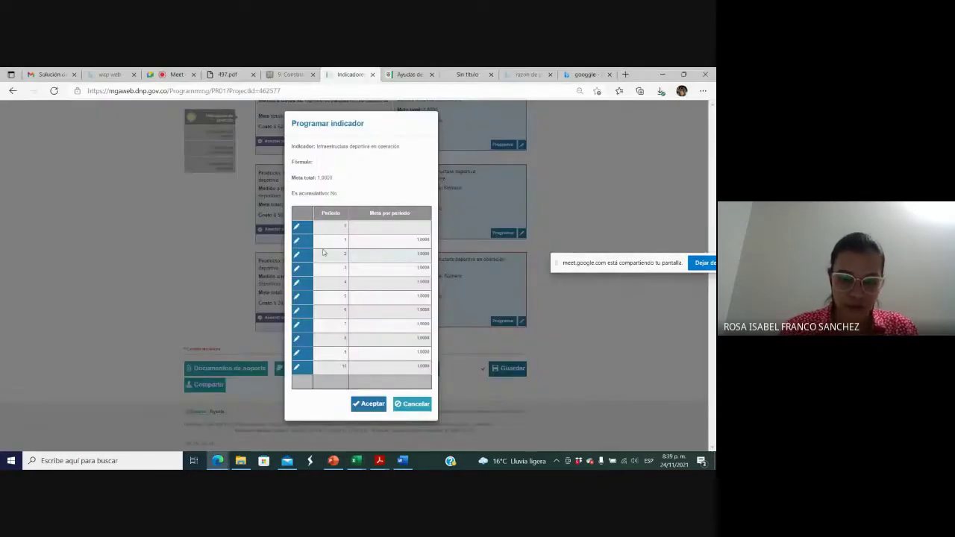
Step: Save the period 1 target of the operation indicator again, accept its programming and save the product indicators
click(297, 242)
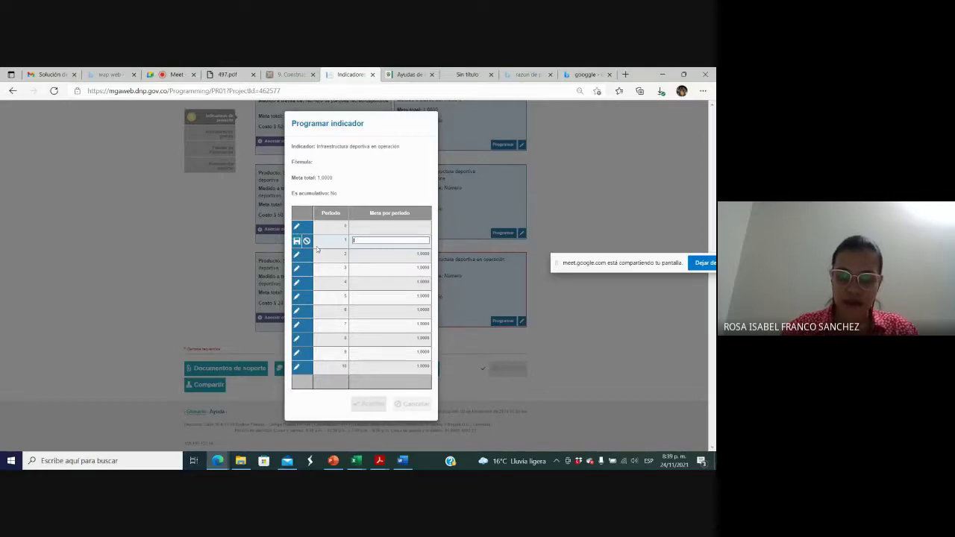
text(0)
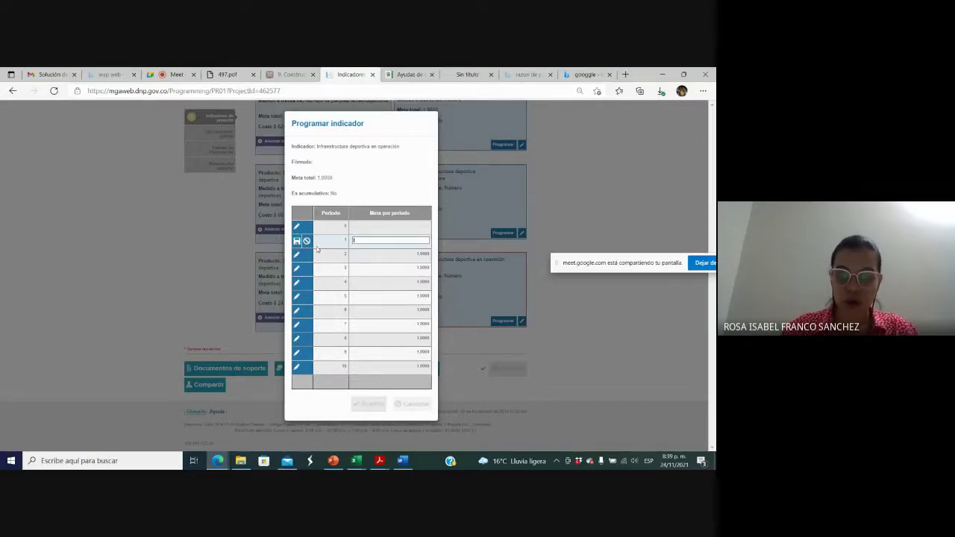
click(297, 241)
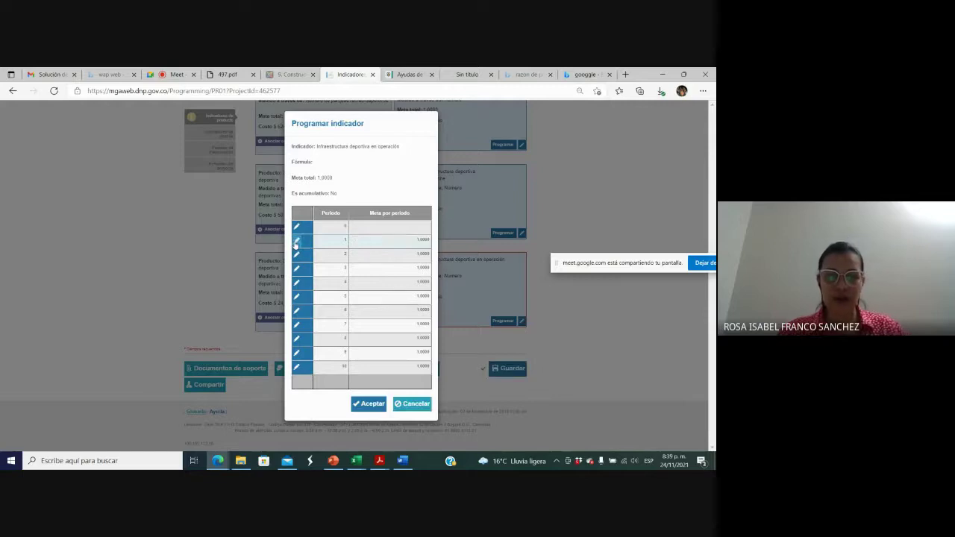
click(370, 404)
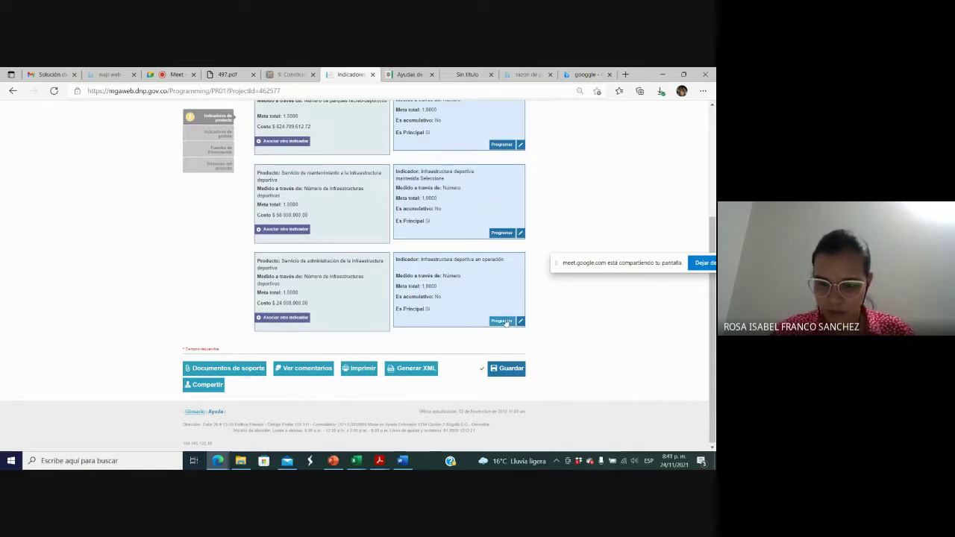
click(511, 369)
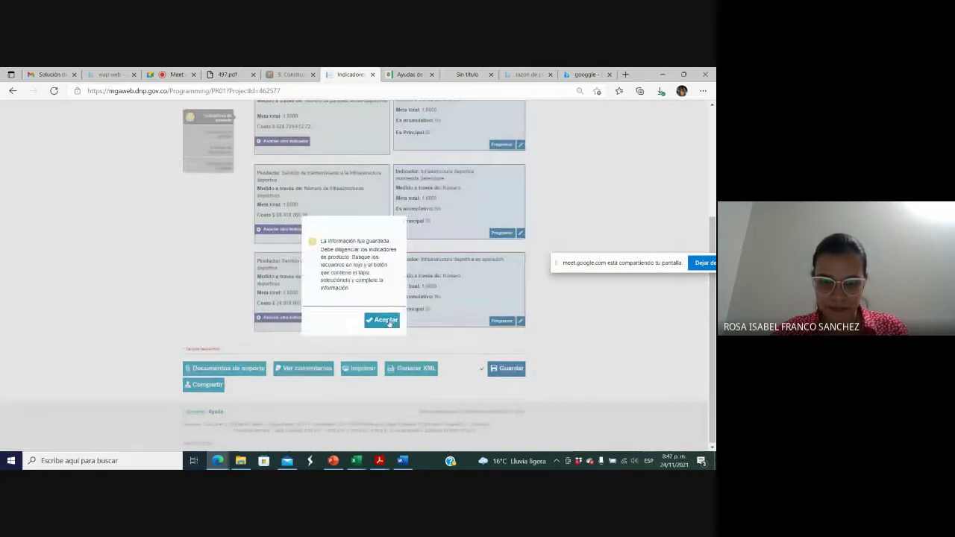
click(385, 320)
Step: Give the sports infrastructure in operation indicator the source type Documento oficial and the verification source "Informe de supervisión"
click(521, 321)
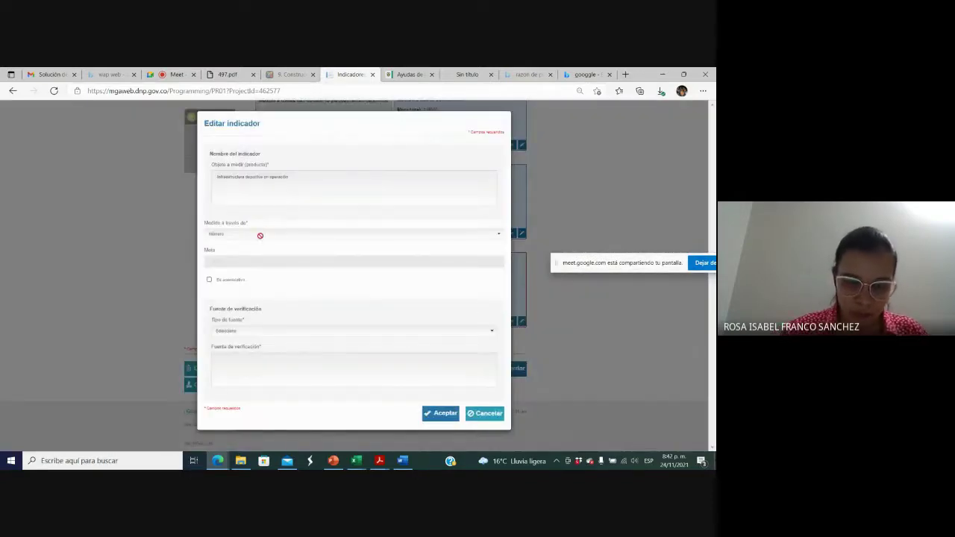
click(230, 332)
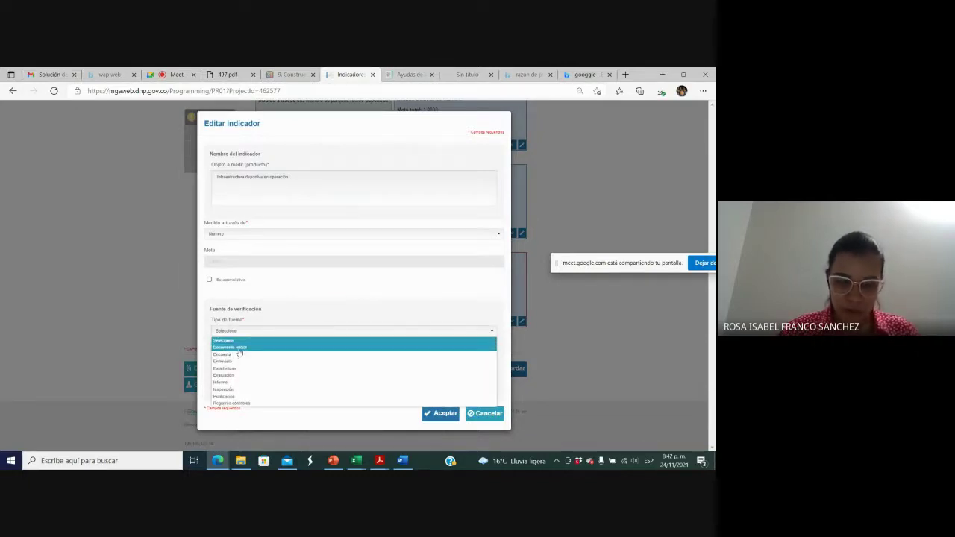
click(239, 348)
click(235, 363)
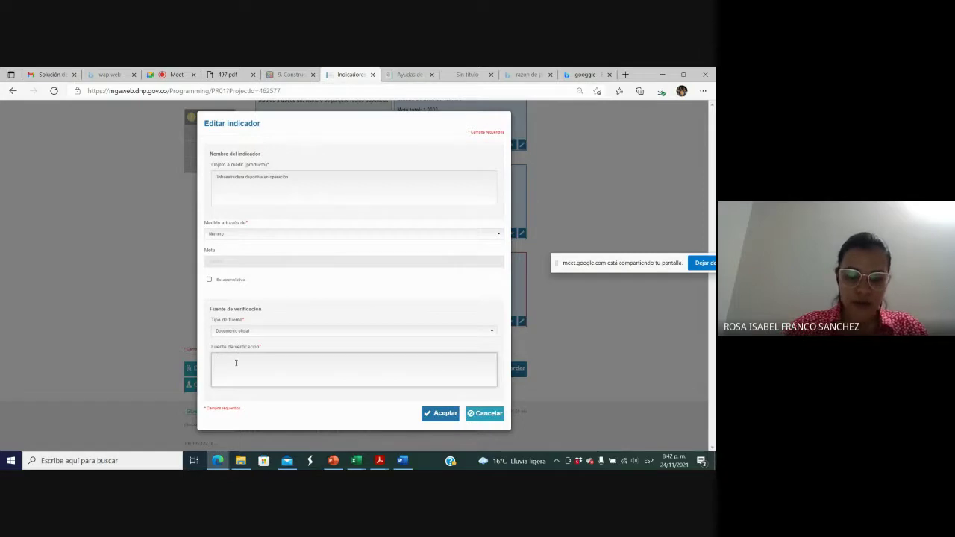
text(Informe de s)
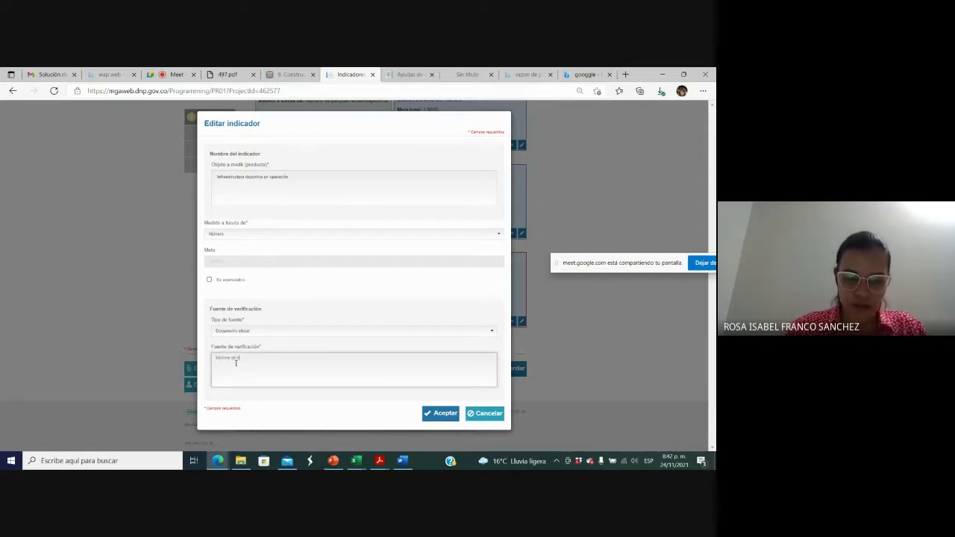
text(upervisión)
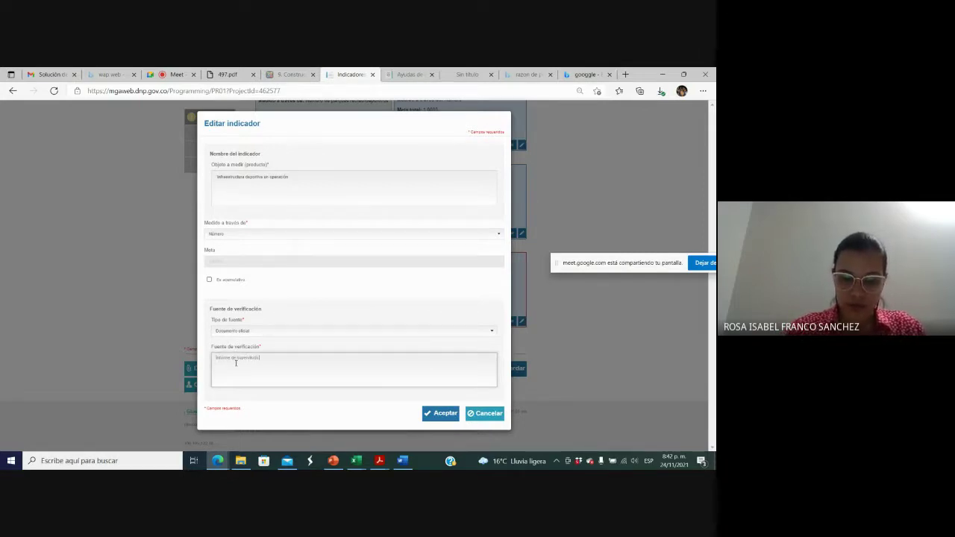
click(442, 413)
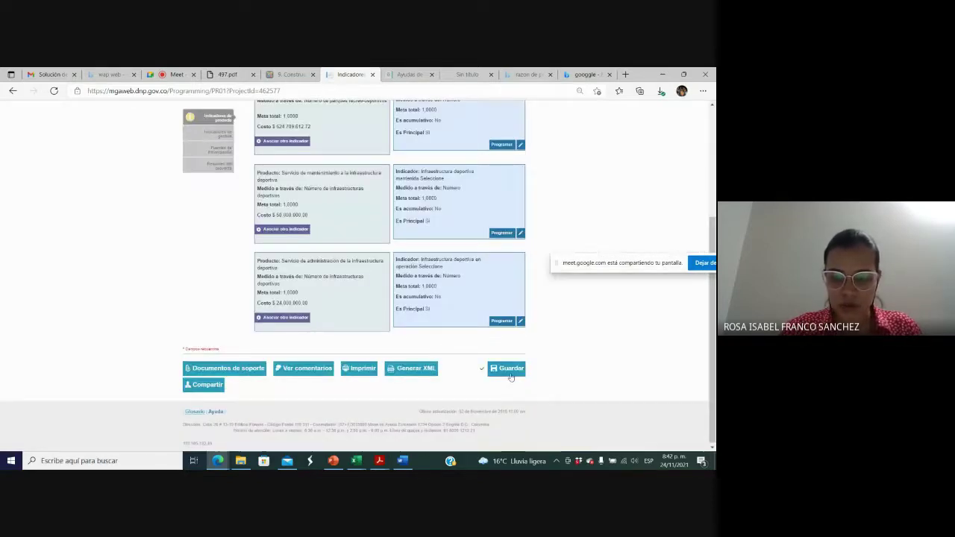
Step: Save the completed product indicators and dismiss the save notices
click(511, 370)
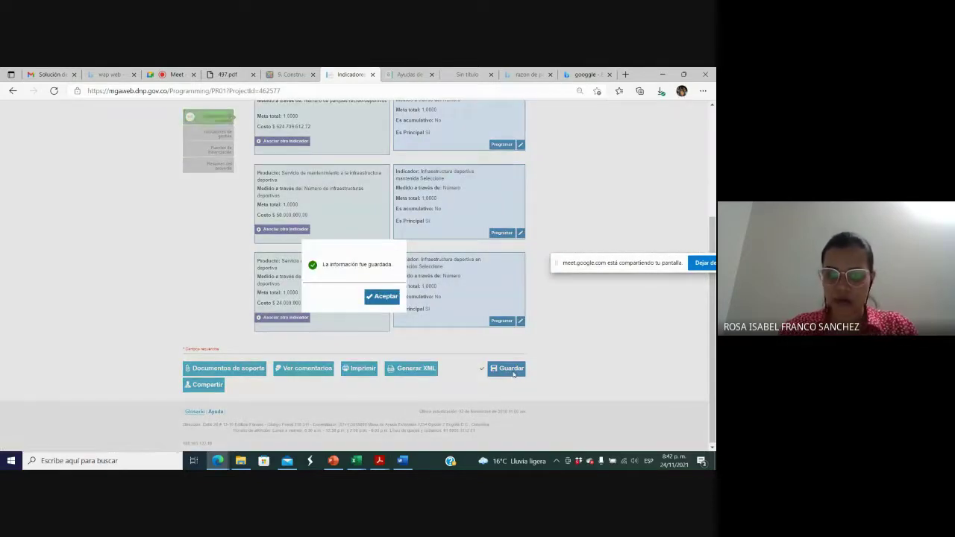
click(388, 297)
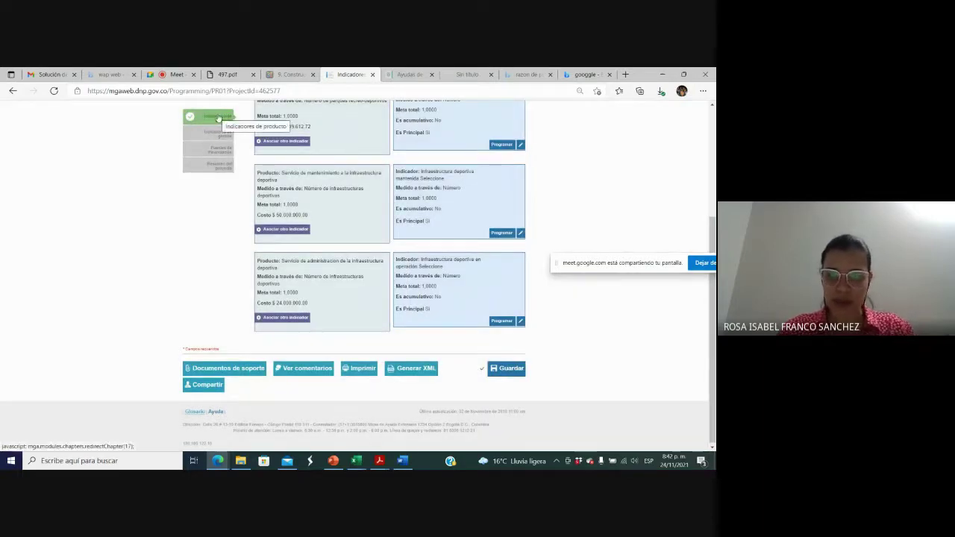
scroll(448, 276, up, 1)
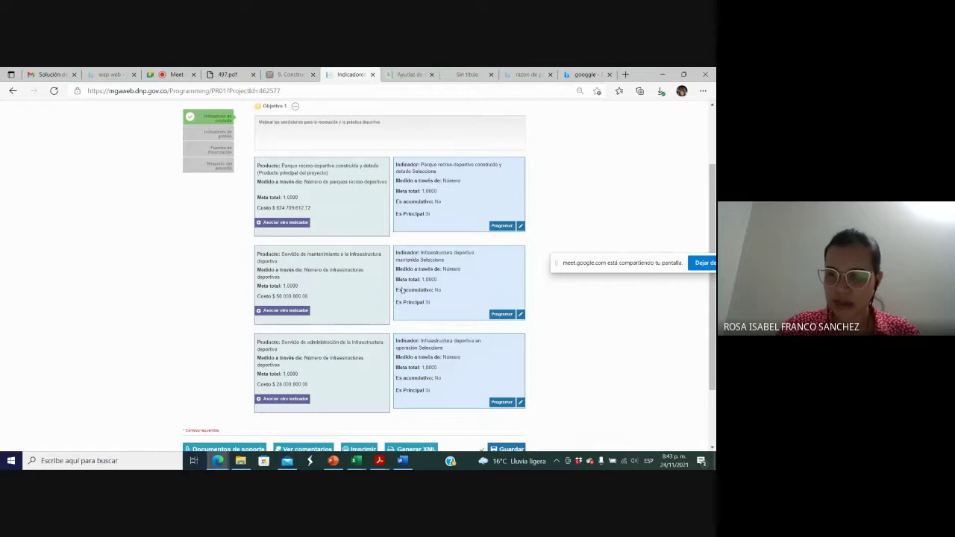
scroll(713, 364, down, 1)
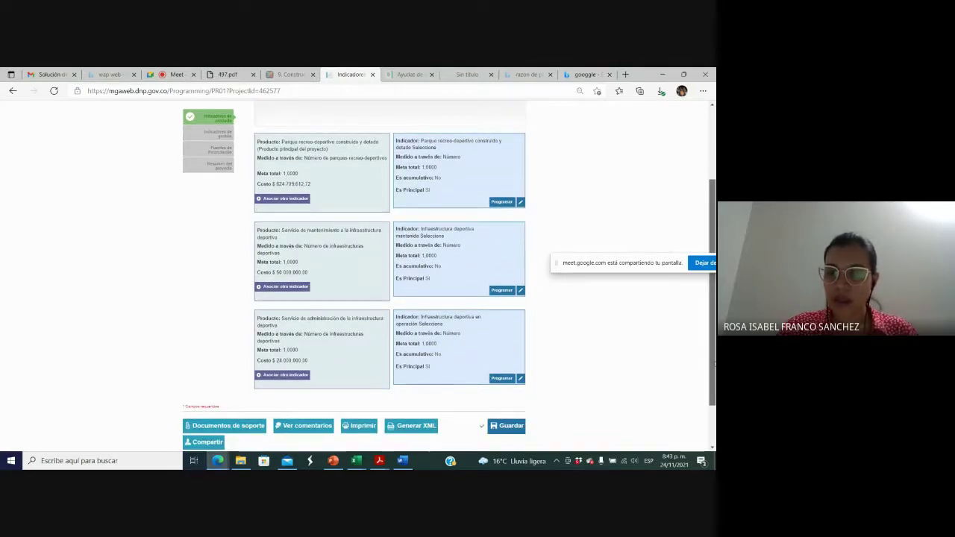
click(517, 425)
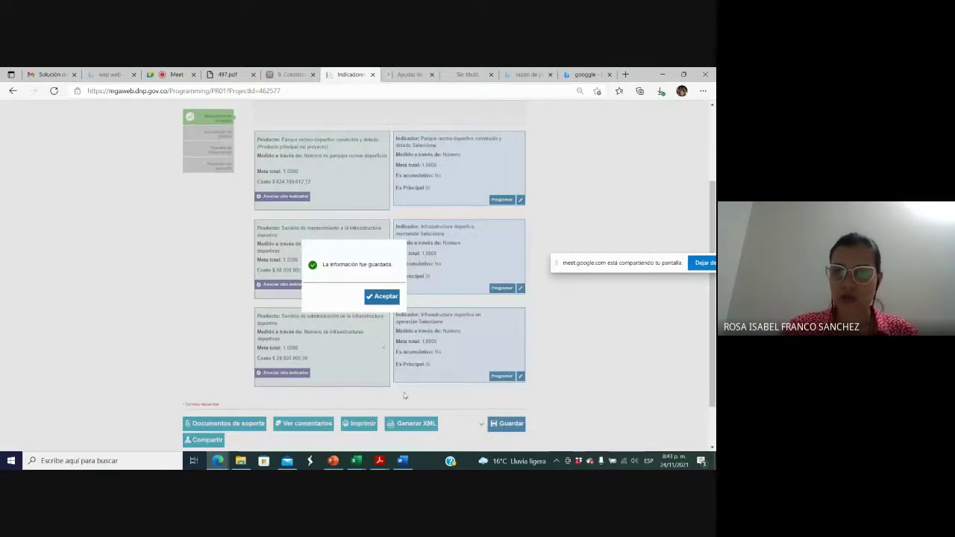
click(382, 297)
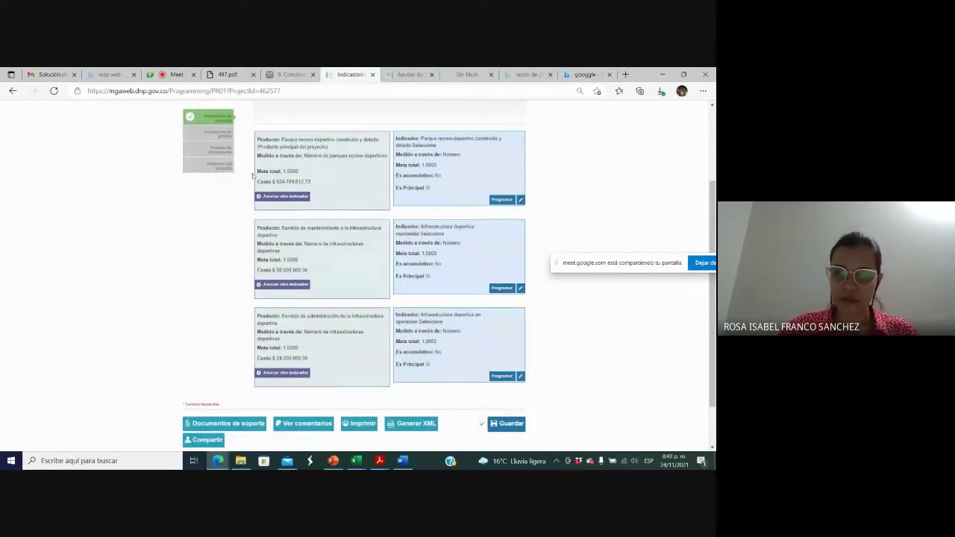
Step: Go to the project's management indicators and start adding an indicator from the Banco de Indicadores Sectoriales (BIS)
click(220, 138)
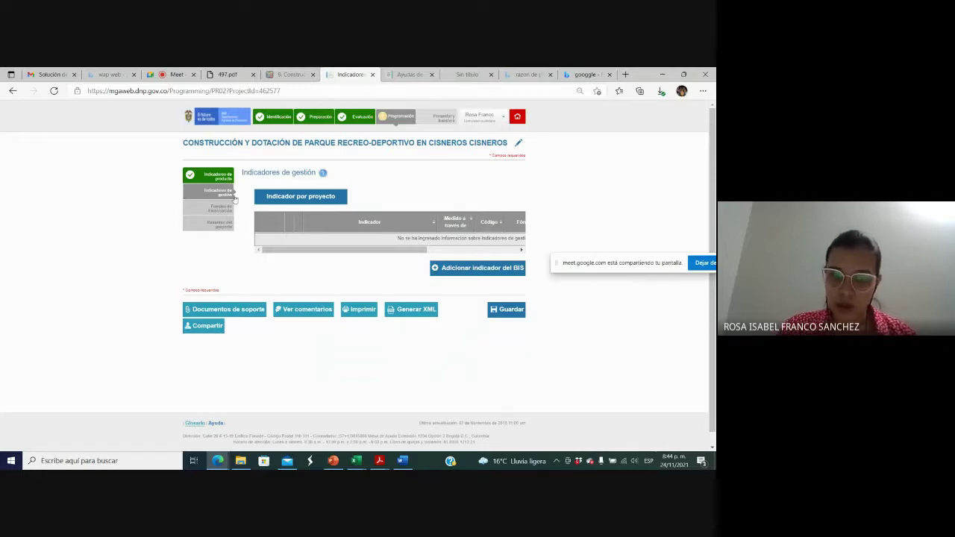
click(480, 269)
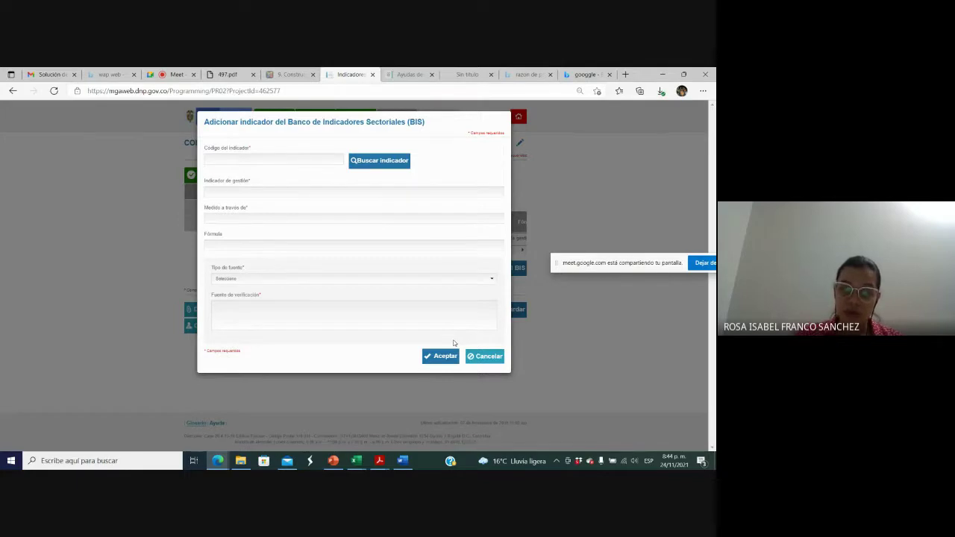
Step: Switch to the CATÁLOGO DE PRODUCTOS workbook in Excel and look through the management indicators in the INDICADORES GESTION sheet
click(360, 465)
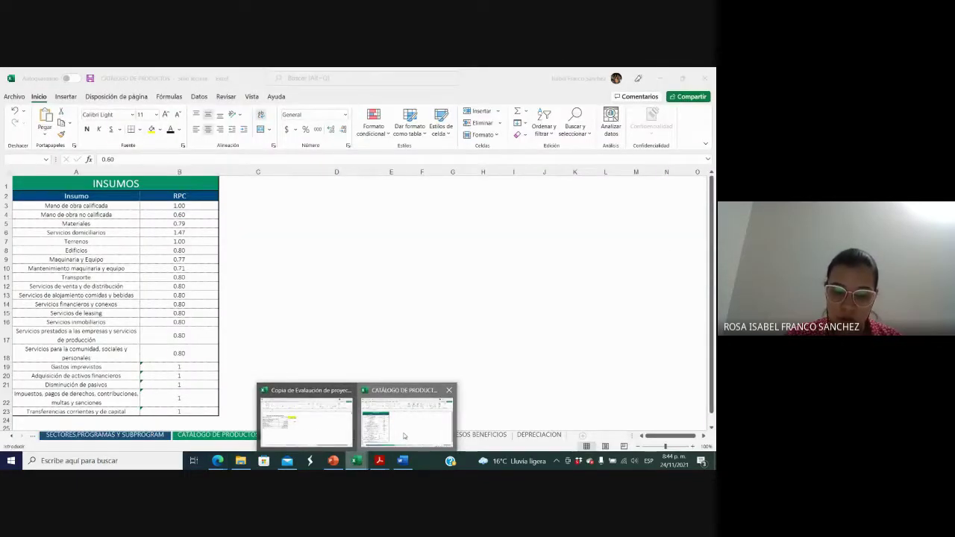
click(404, 436)
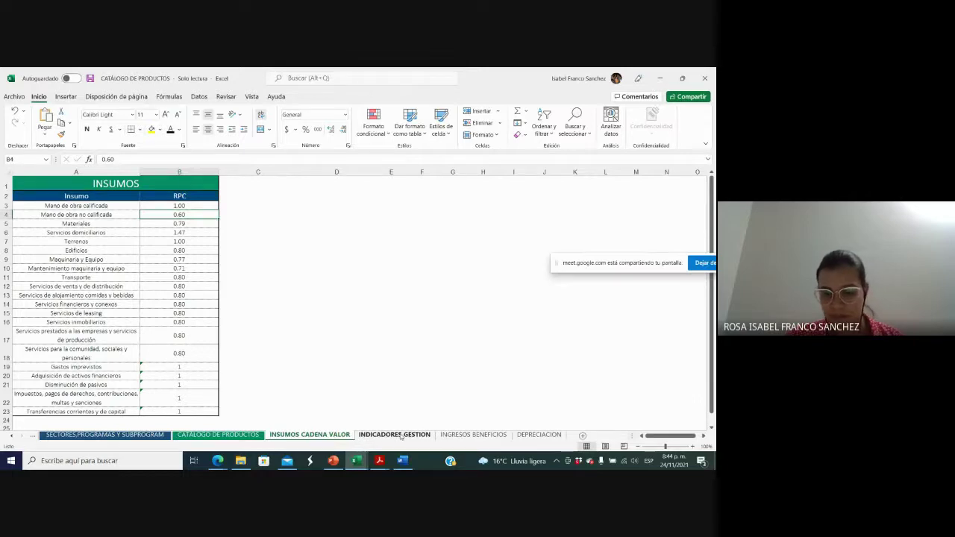
click(401, 435)
click(234, 291)
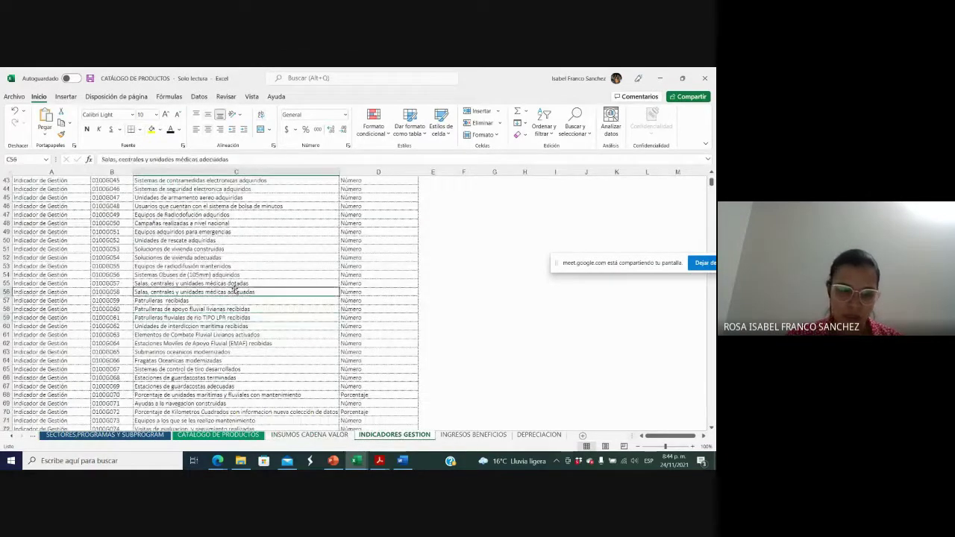
key(Down)
key(Down)
key(Down)
key(Down)
key(Down)
key(Down)
key(Down)
key(Down)
key(Down)
key(Down)
key(Down)
key(Down)
key(Down)
key(Down)
key(Down)
key(Down)
key(Down)
key(Down)
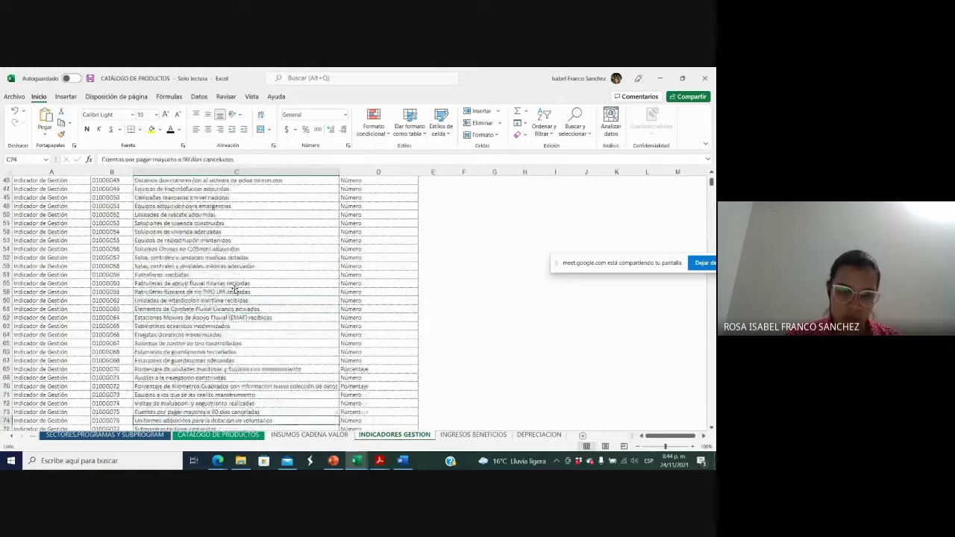
key(Down)
key(Down)
key(Down)
key(Down)
key(Down)
key(Down)
key(Down)
key(Down)
key(Down)
key(Down)
key(Down)
key(Down)
key(Down)
key(Down)
key(Down)
key(Down)
key(Down)
key(Down)
key(Down)
key(Down)
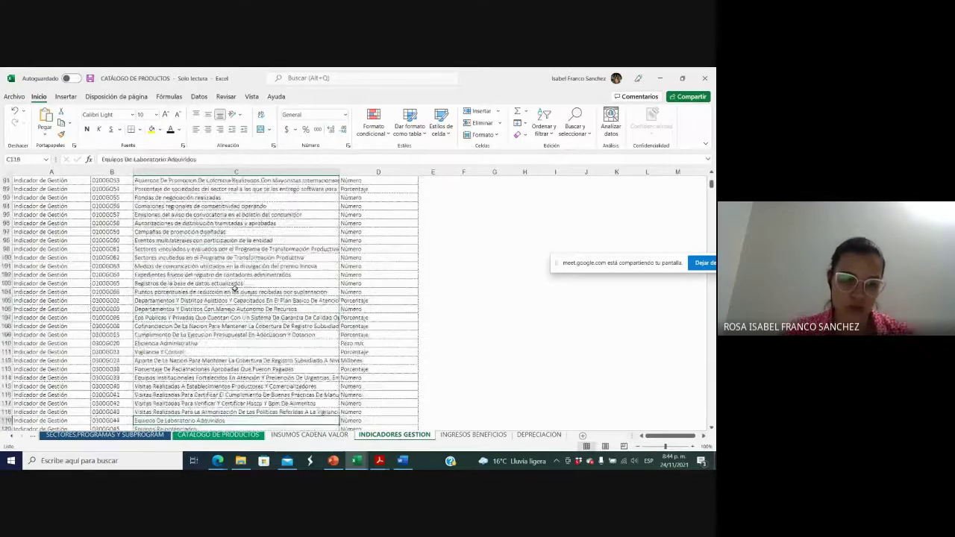
key(Down)
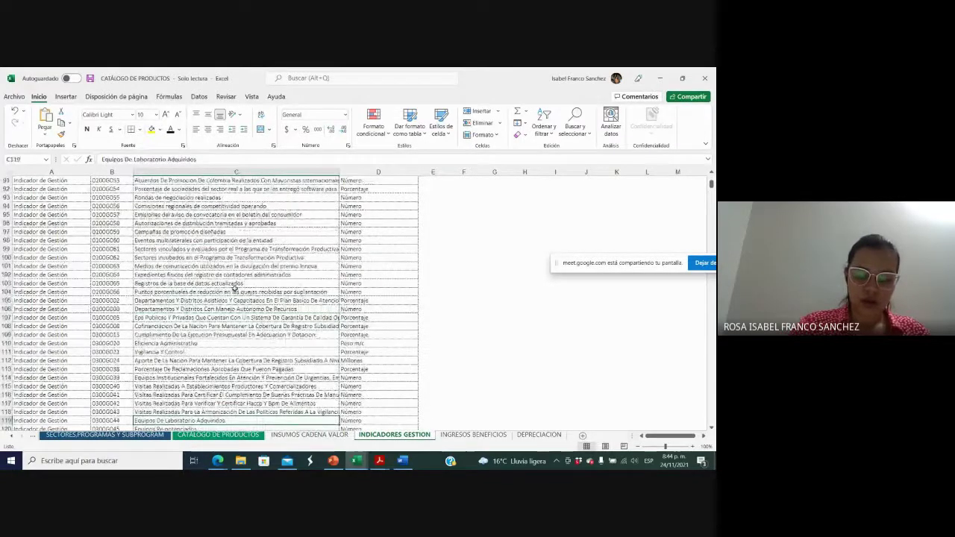
Step: Find all occurrences of "parque" in the INDICADORES GESTION sheet
key(ctrl+b)
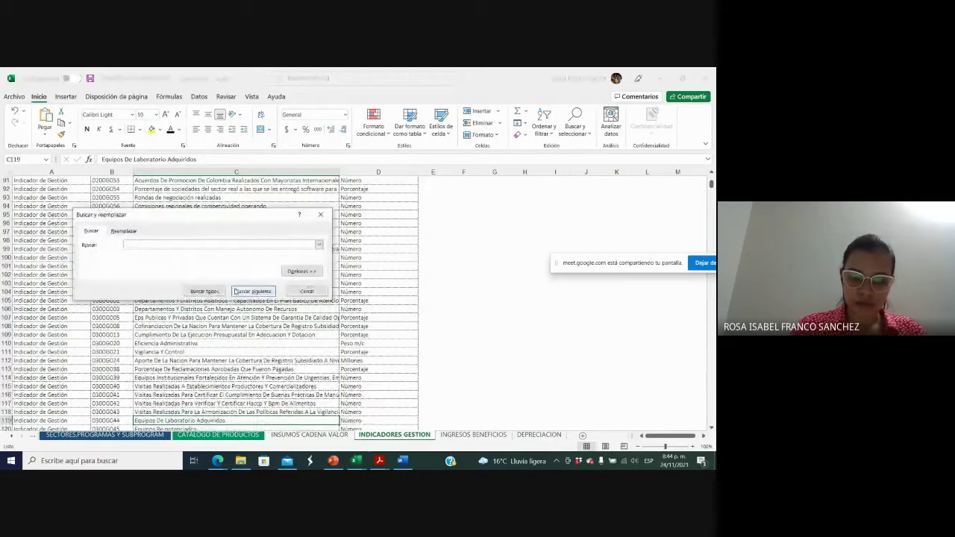
text(par)
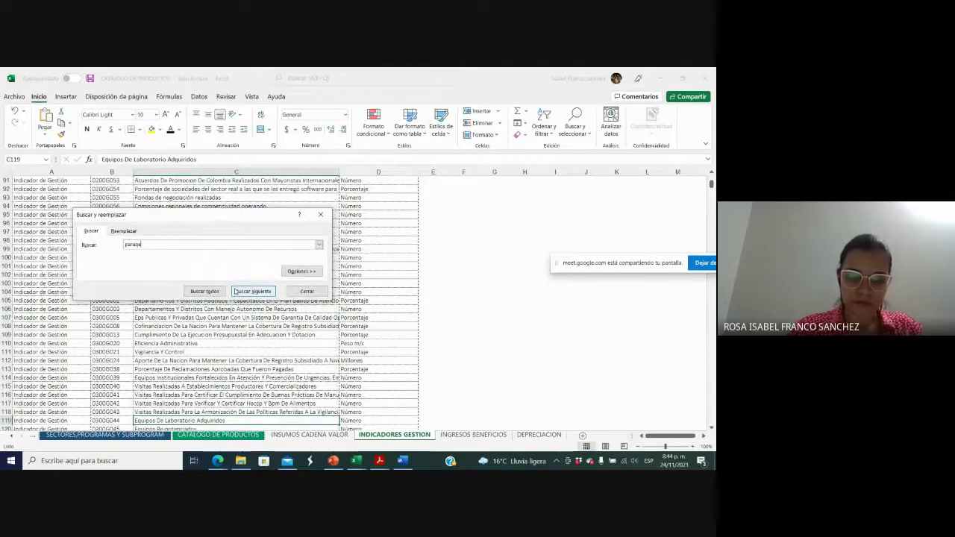
text(qu)
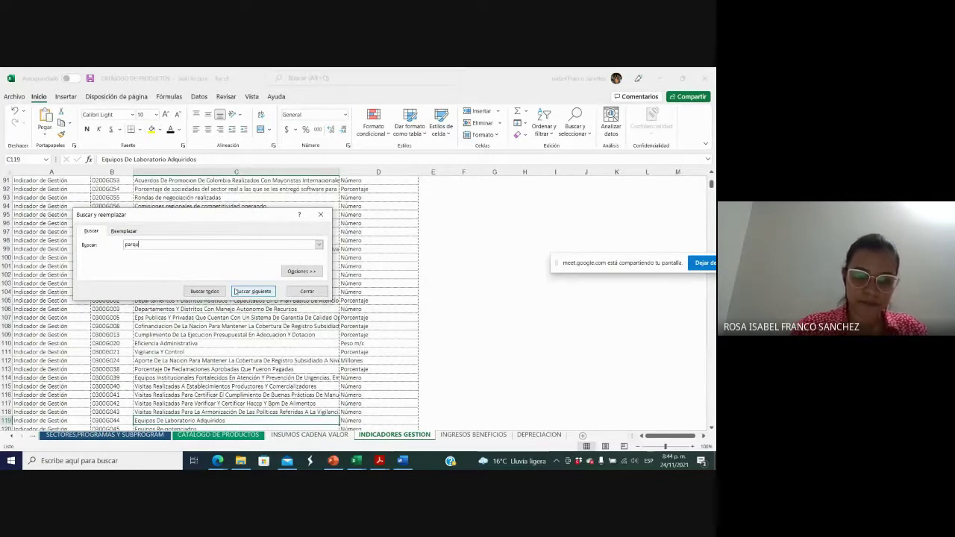
text(e)
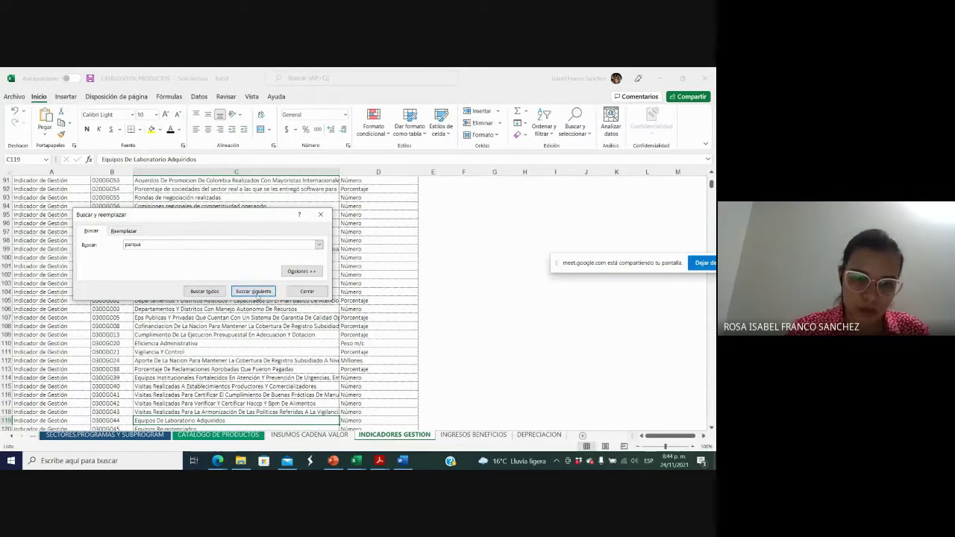
click(203, 295)
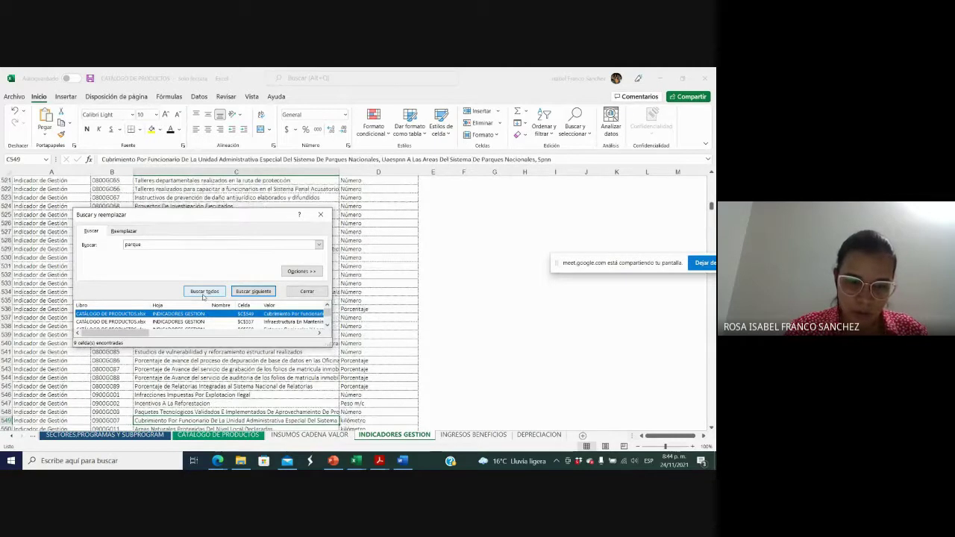
Step: Step through the "parque" matches in the INDICADORES GESTION sheet and close the search
click(203, 293)
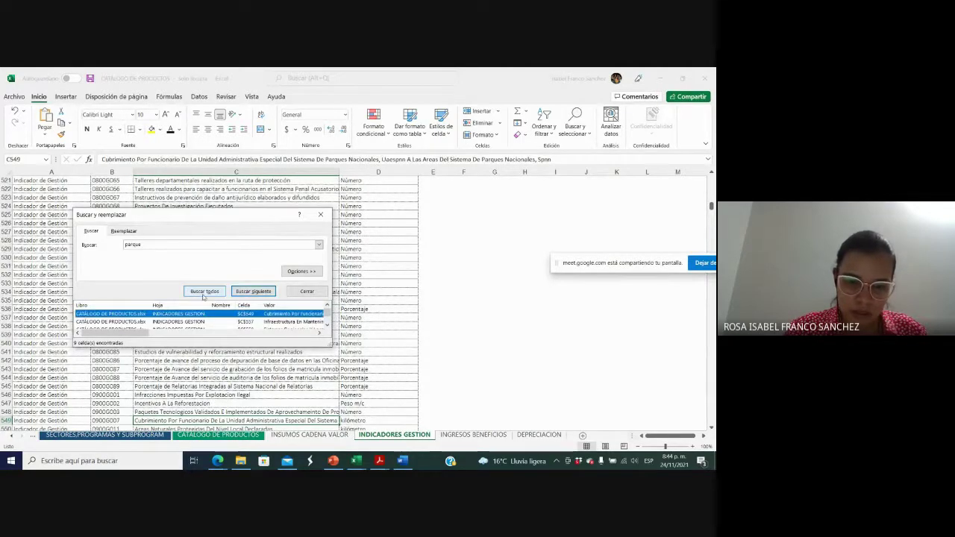
click(203, 293)
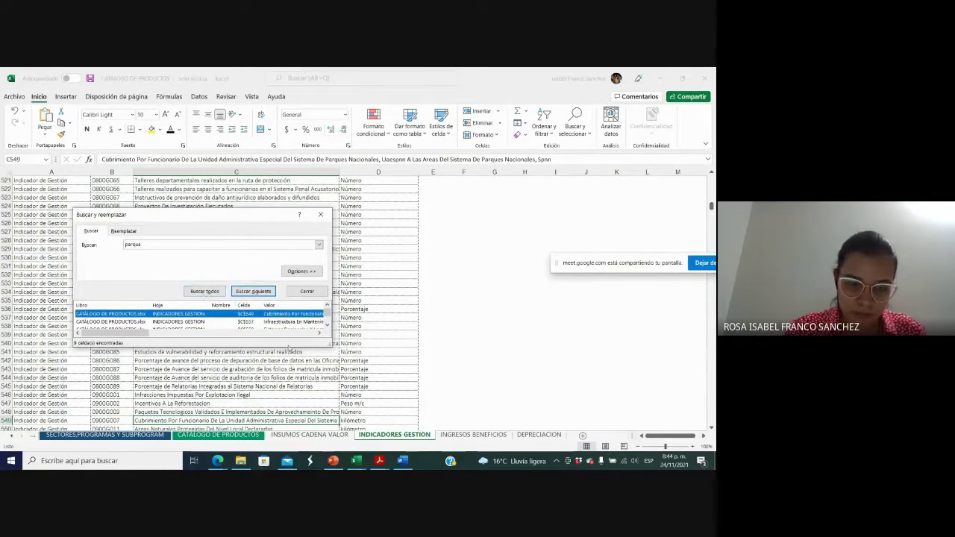
click(269, 291)
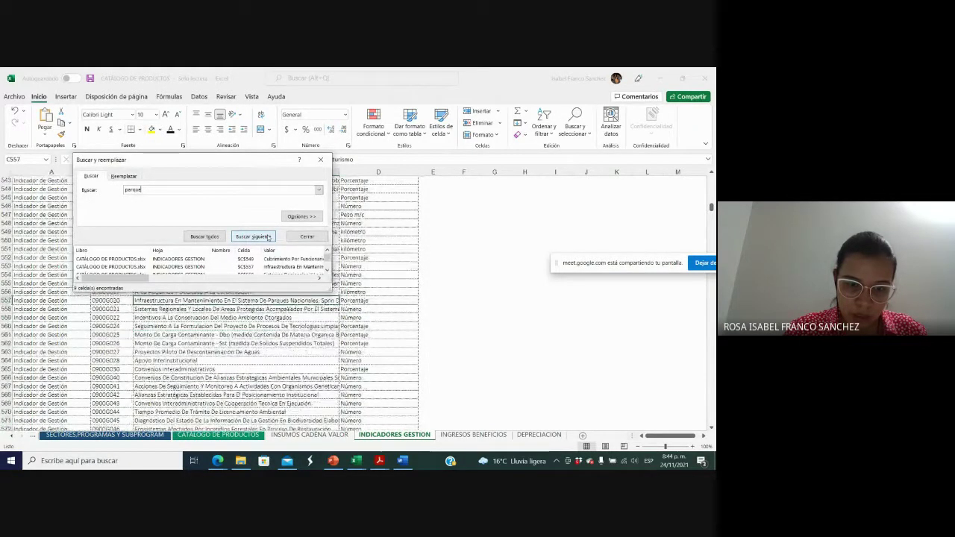
click(268, 237)
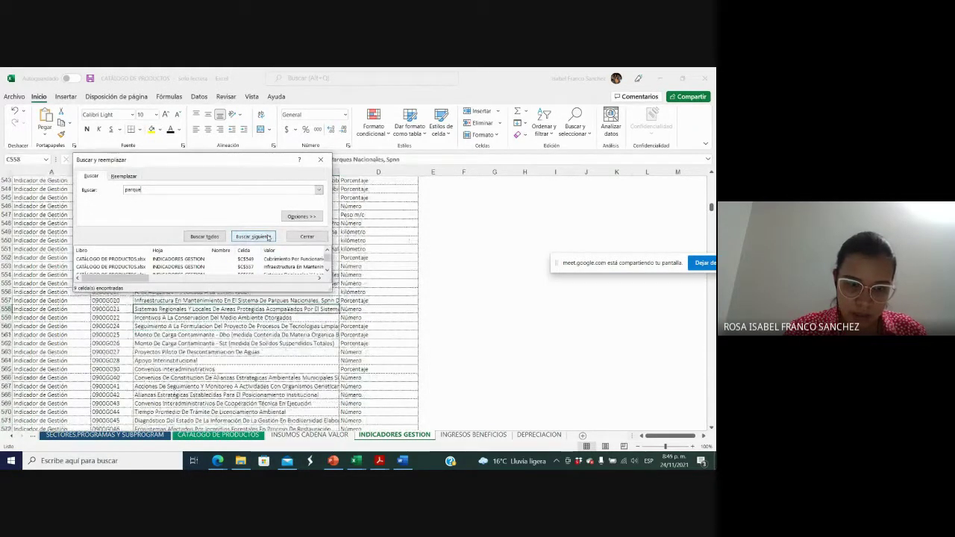
click(267, 237)
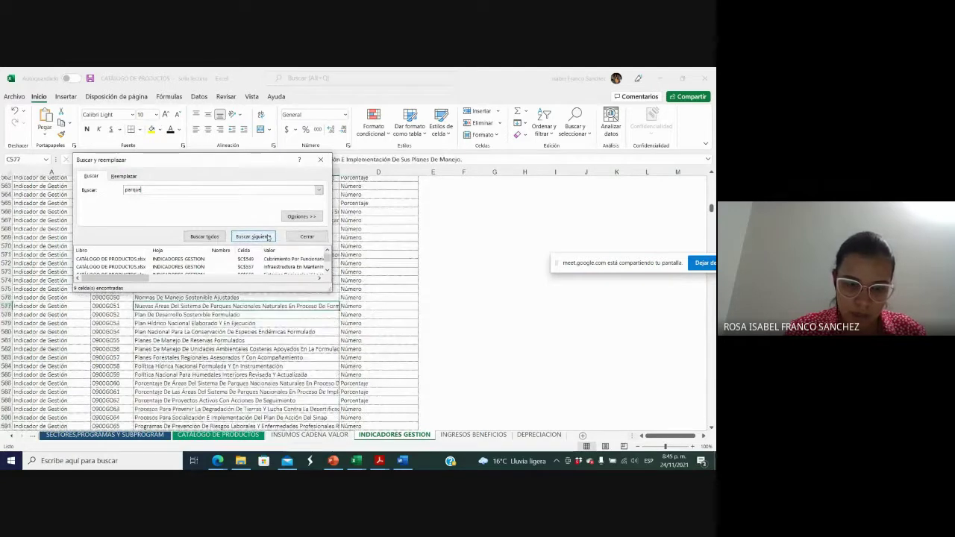
click(268, 236)
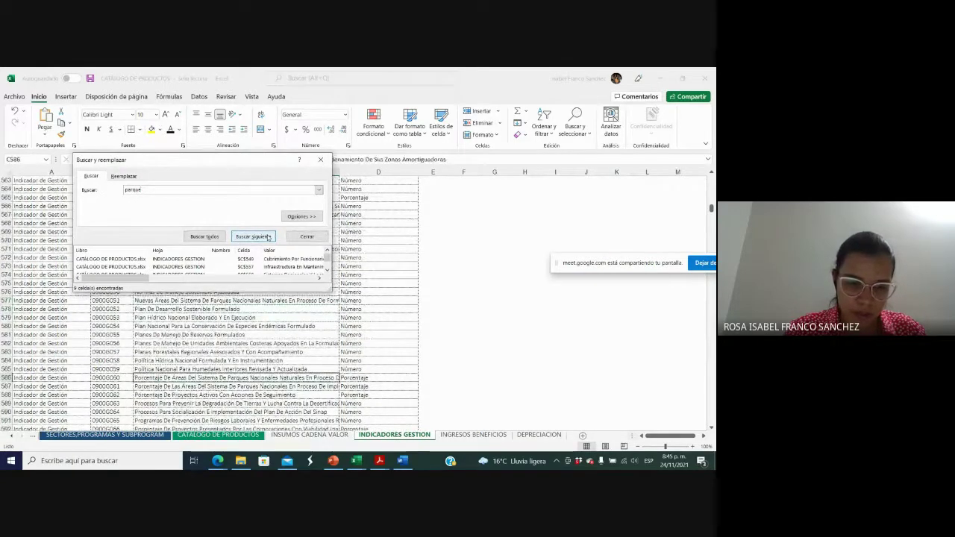
click(268, 237)
click(268, 236)
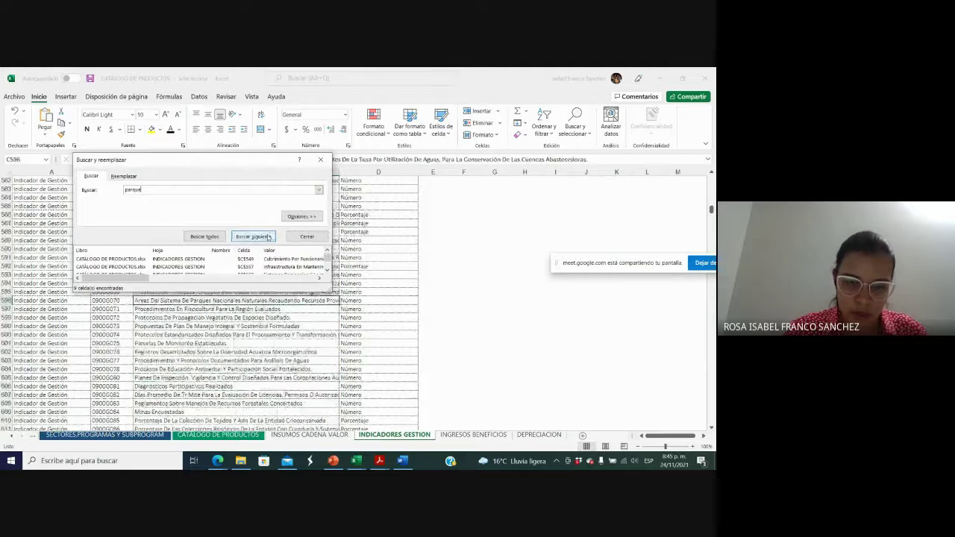
click(267, 237)
click(321, 159)
Step: Switch to mgaparque.pdf in Acrobat Reader and examine the example project's Indicadores de gestión on page 30
click(378, 461)
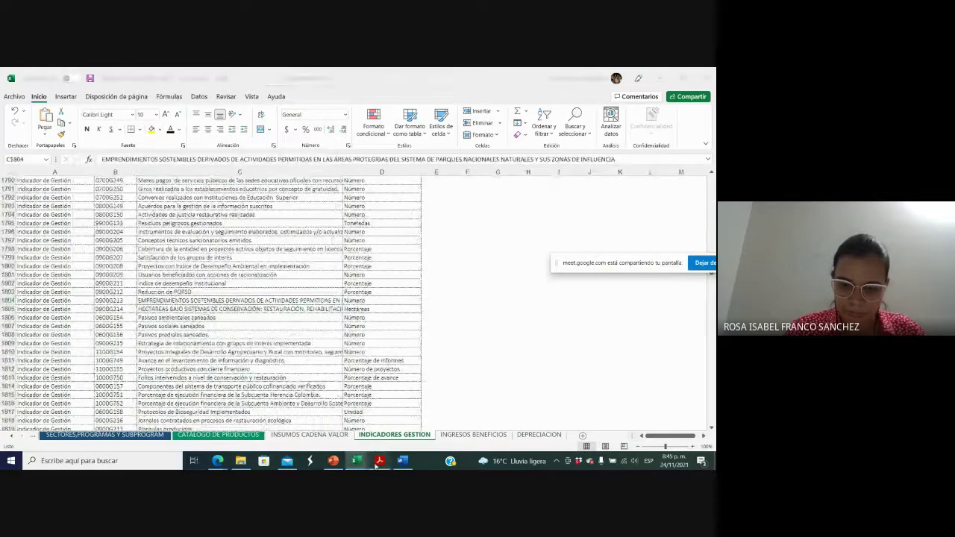
click(415, 433)
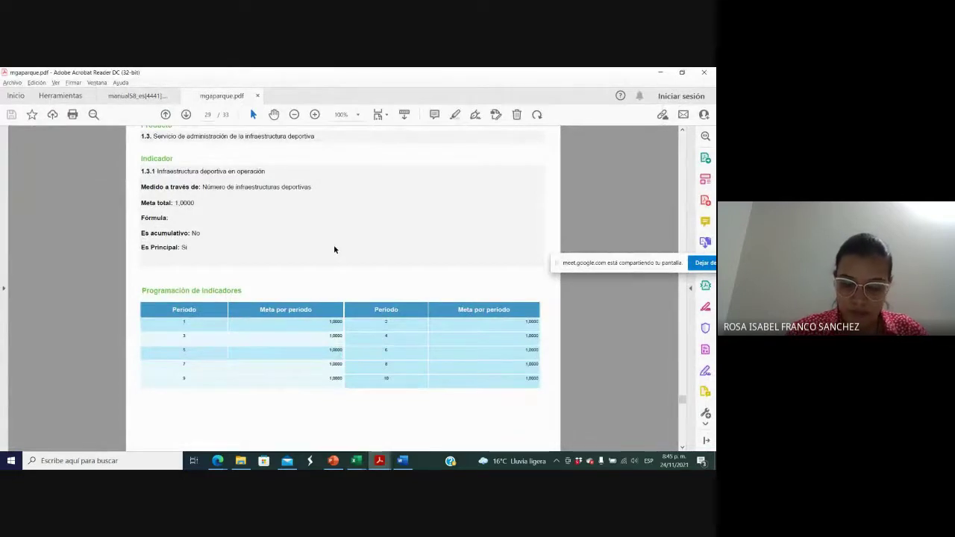
scroll(334, 245, down, 3)
scroll(334, 247, down, 6)
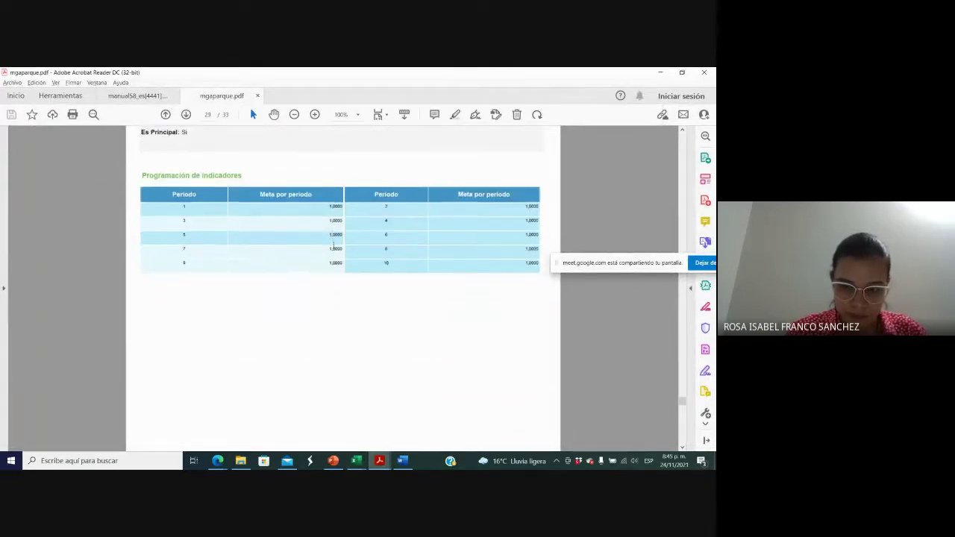
scroll(335, 250, down, 4)
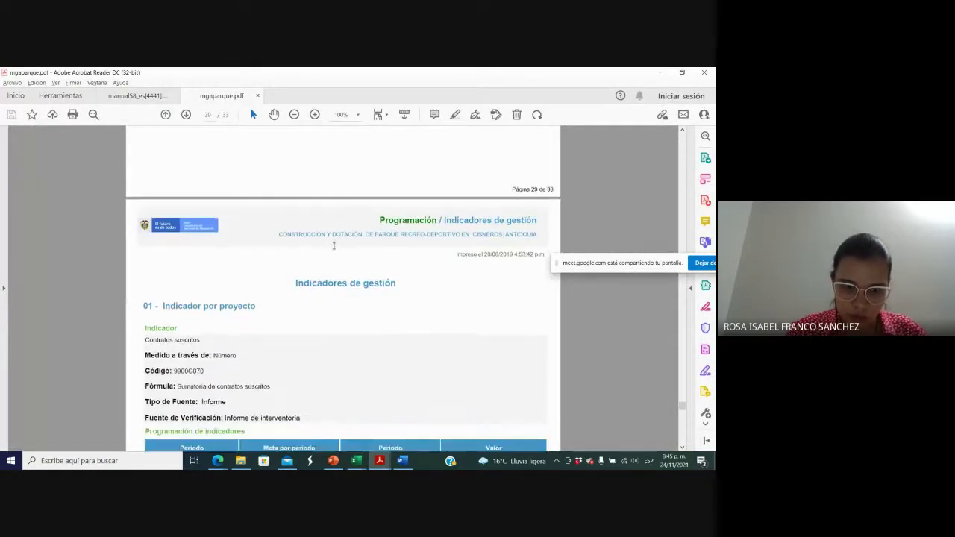
scroll(334, 244, down, 1)
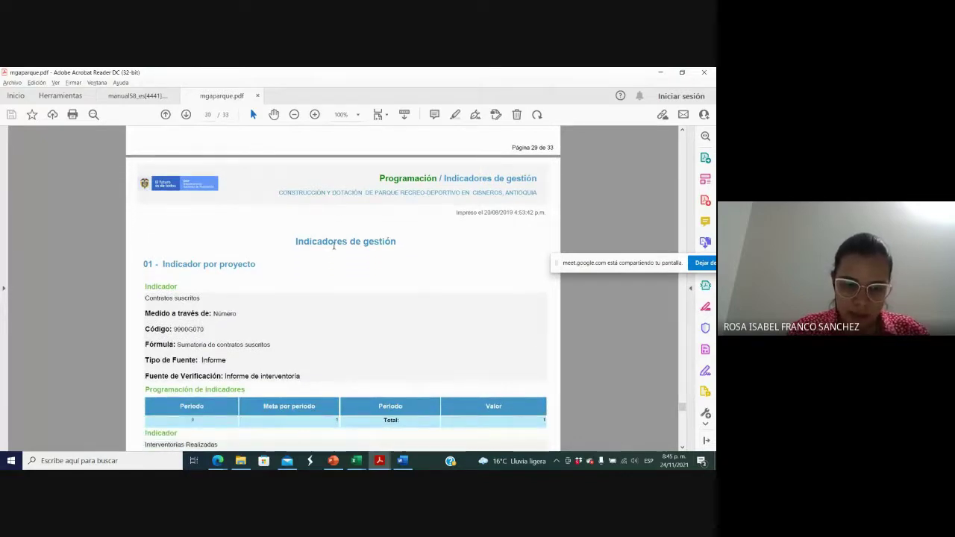
scroll(334, 249, down, 1)
scroll(334, 249, down, 2)
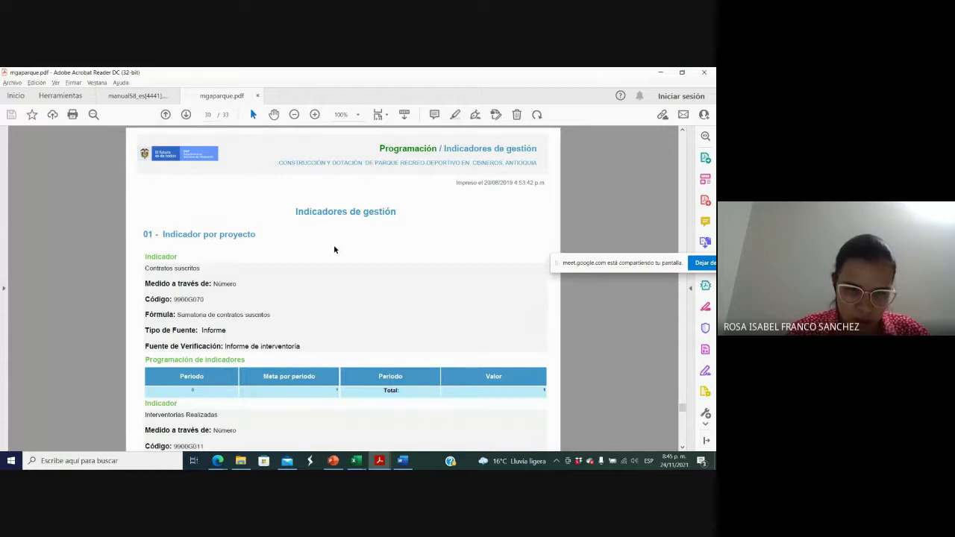
scroll(334, 249, down, 2)
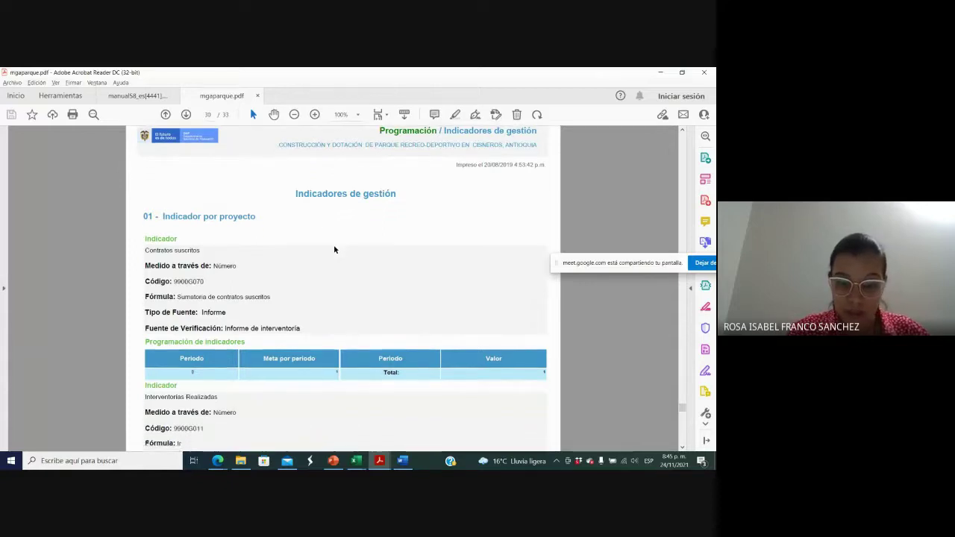
scroll(334, 249, down, 3)
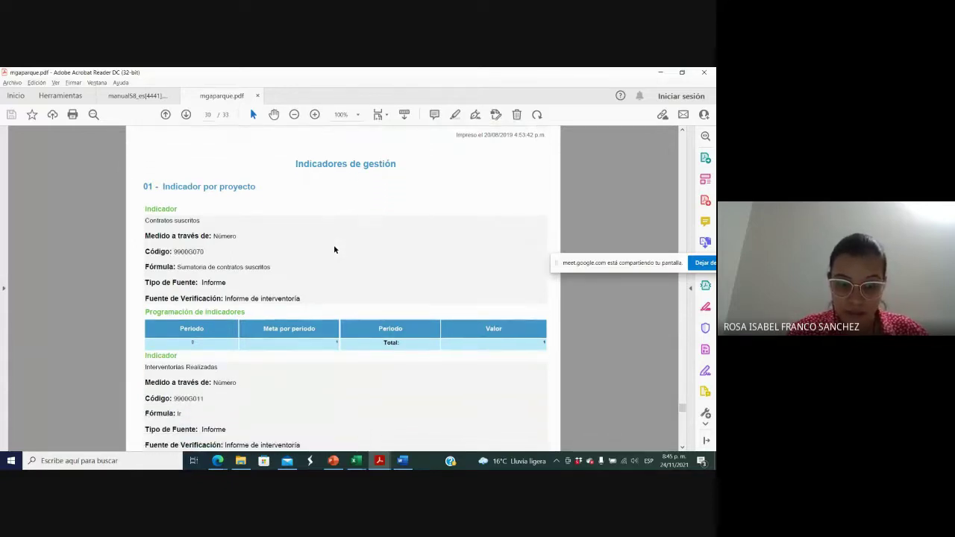
scroll(335, 249, down, 4)
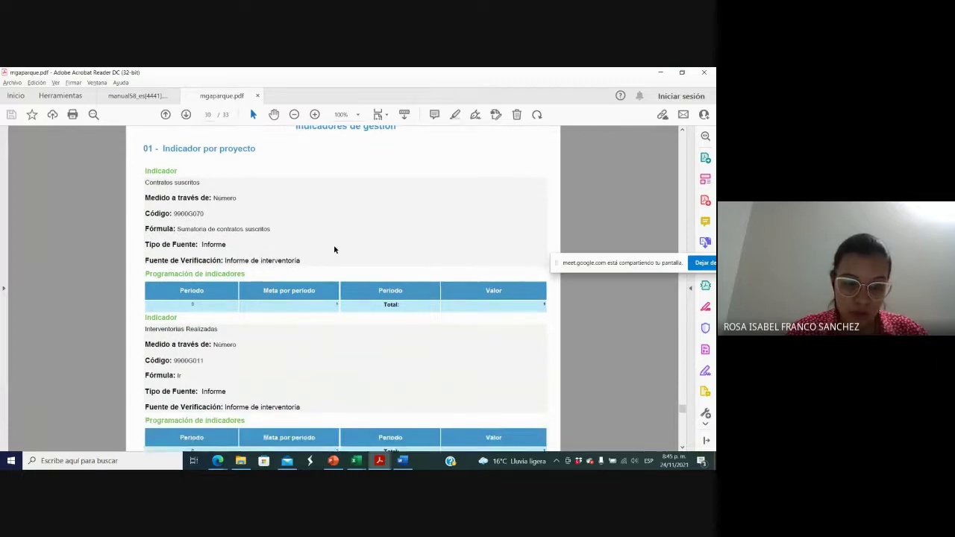
scroll(334, 249, down, 8)
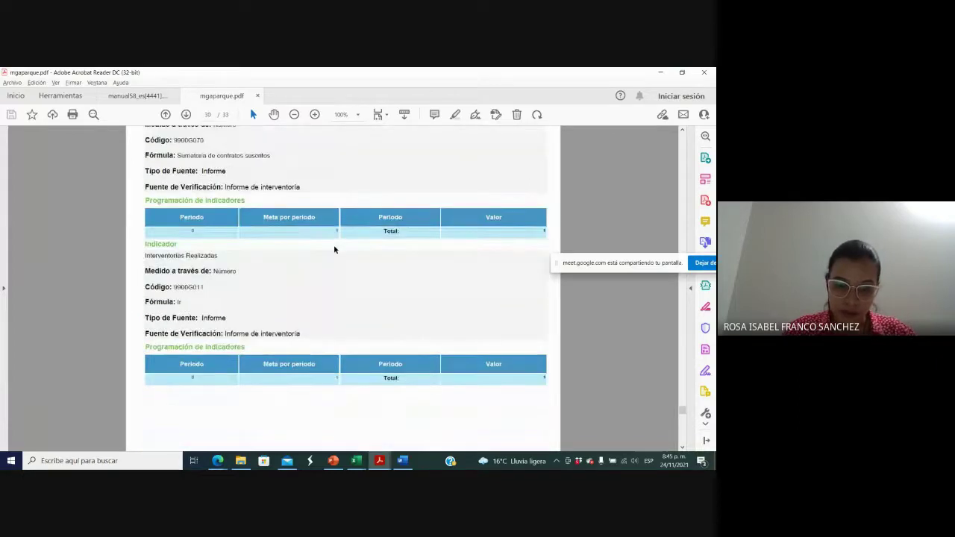
scroll(334, 249, down, 3)
scroll(334, 249, up, 10)
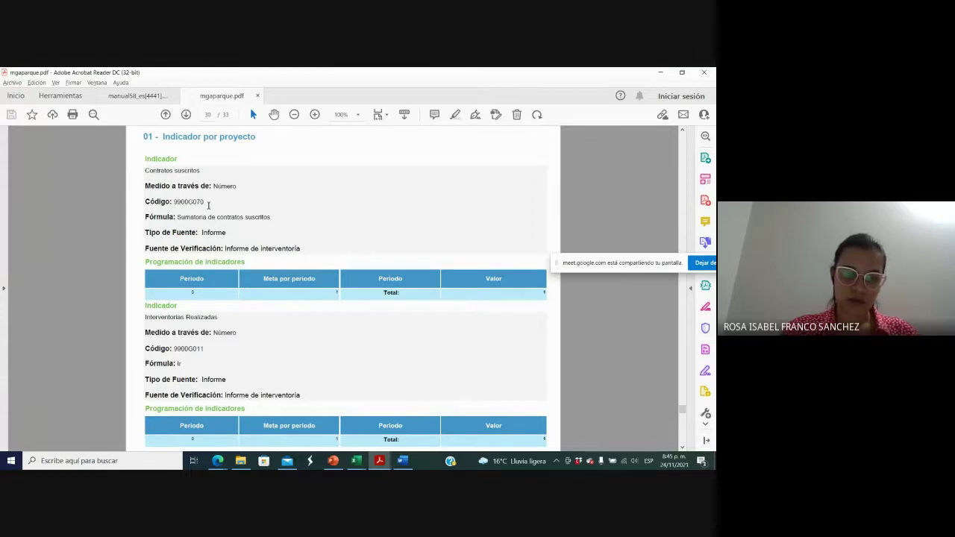
Step: Copy the code 9900G070 of the Contratos suscritos indicator and return to the add-indicator form in MGA Web
drag(208, 205, 174, 204)
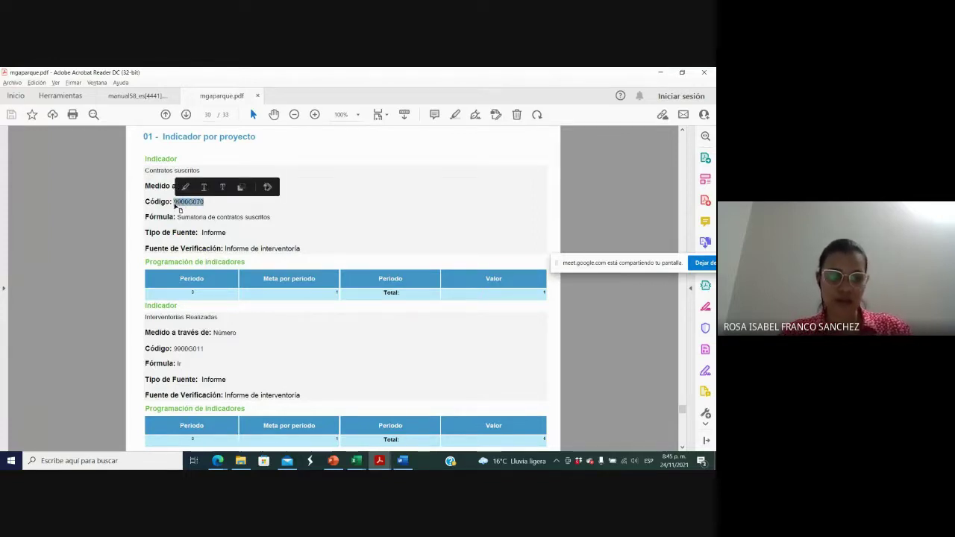
key(alt+Tab)
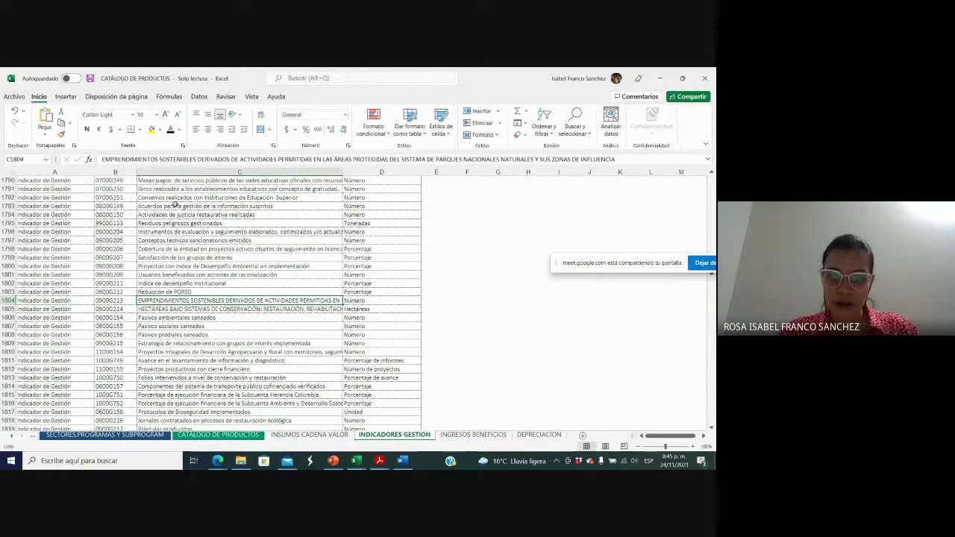
key(alt+Tab)
key(alt+Tab)
key(alt+Tab)
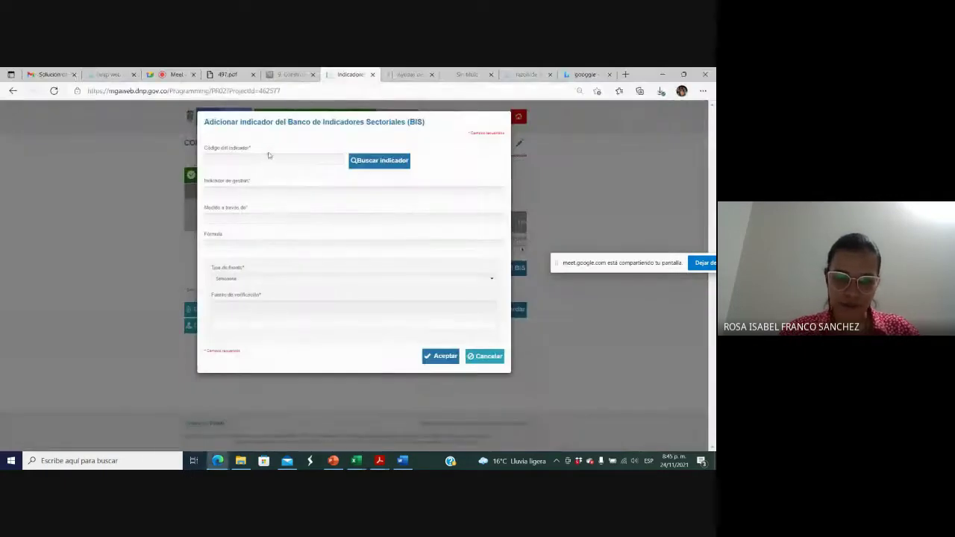
Step: Try to load the indicator by entering code 9900G070 and accepting without running the lookup
click(379, 162)
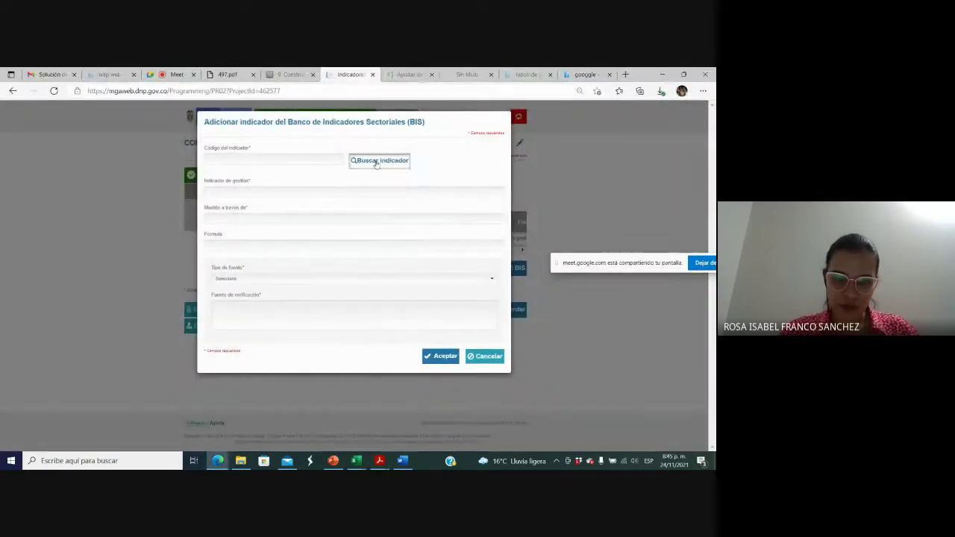
click(259, 236)
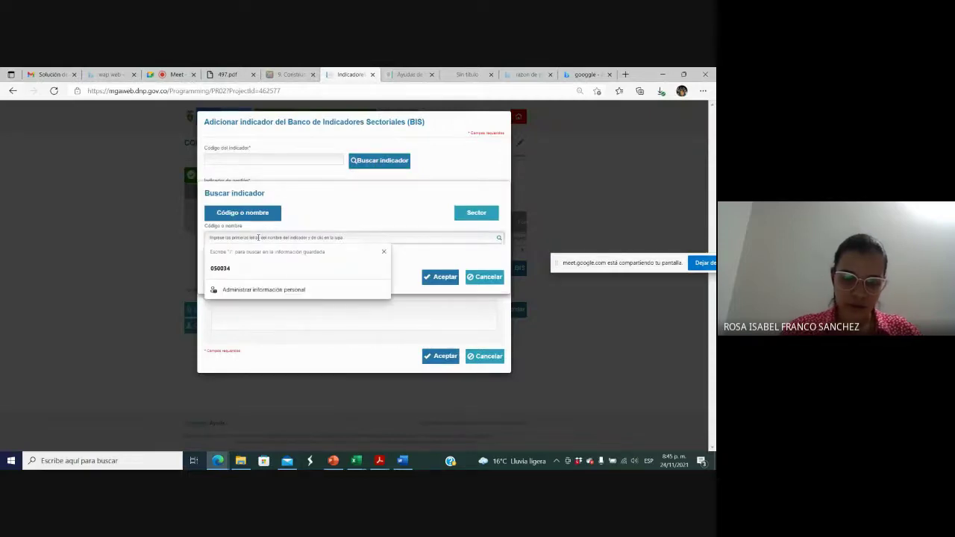
text(99990073)
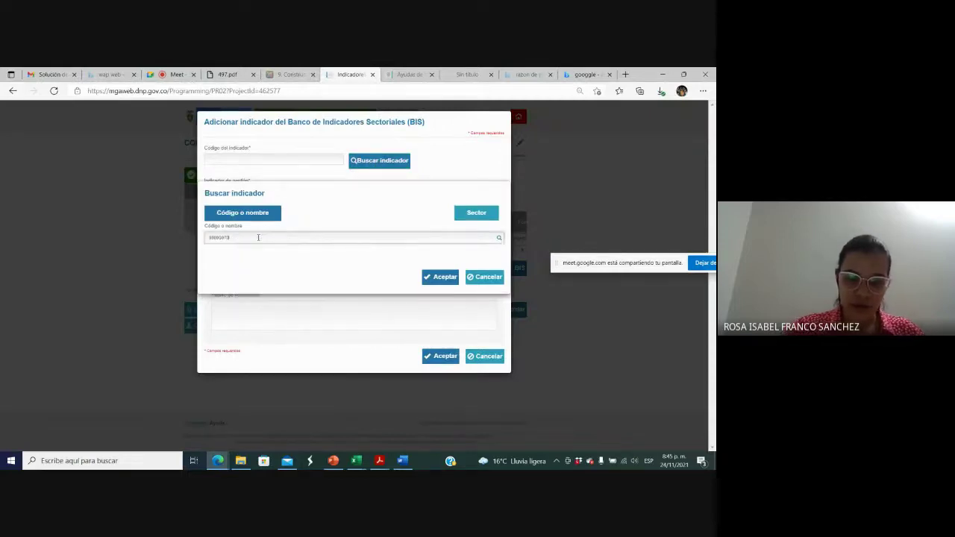
click(442, 277)
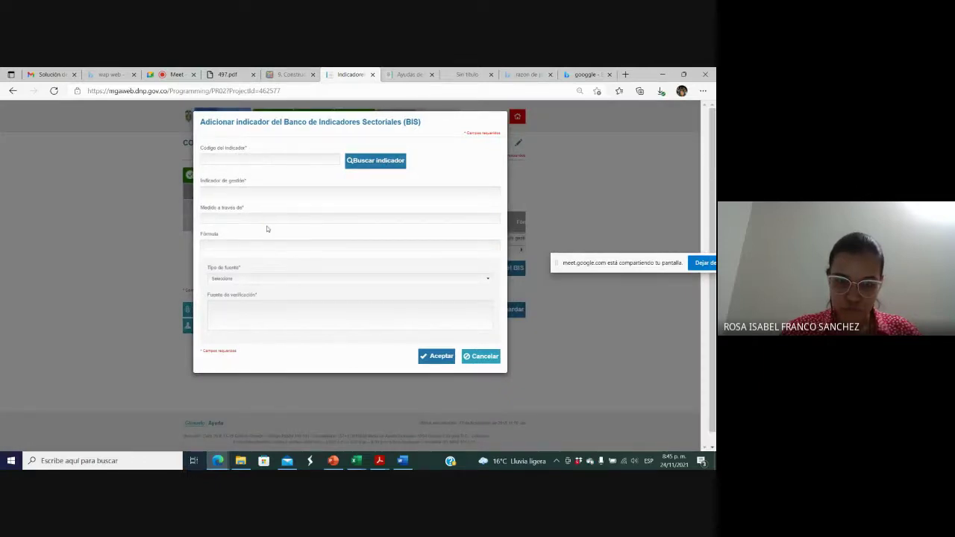
Step: Look up code 9900G070 in the BIS indicator search and select Contratos suscritos as the management indicator
click(353, 162)
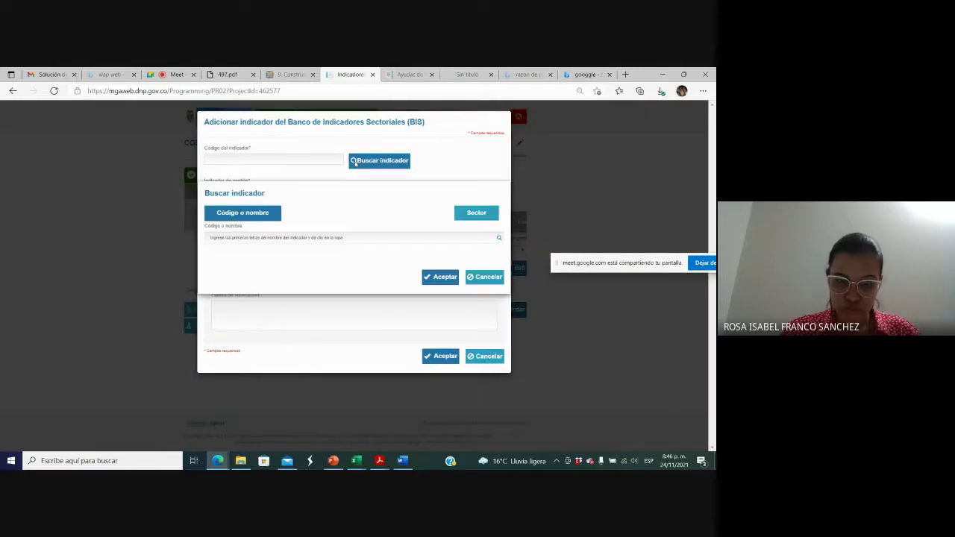
click(252, 238)
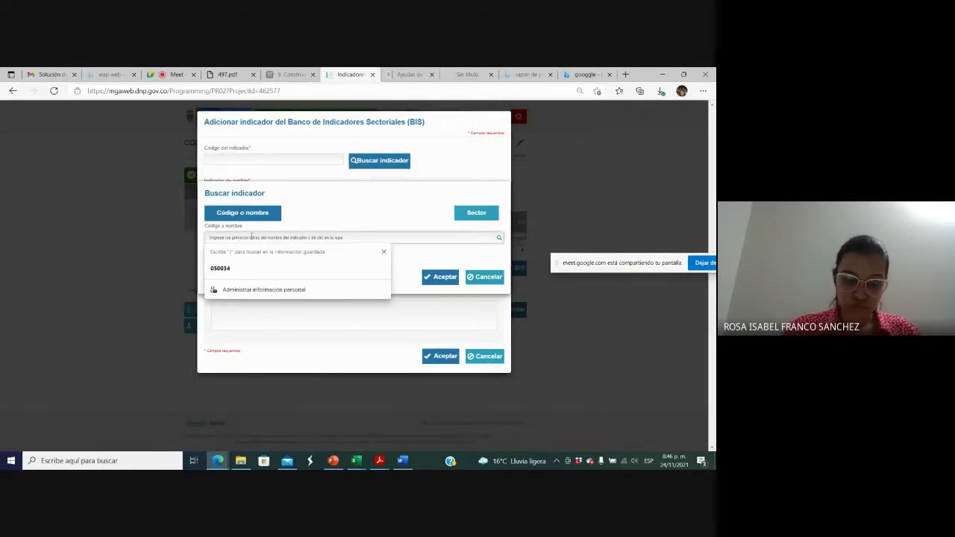
key(ctrl+v)
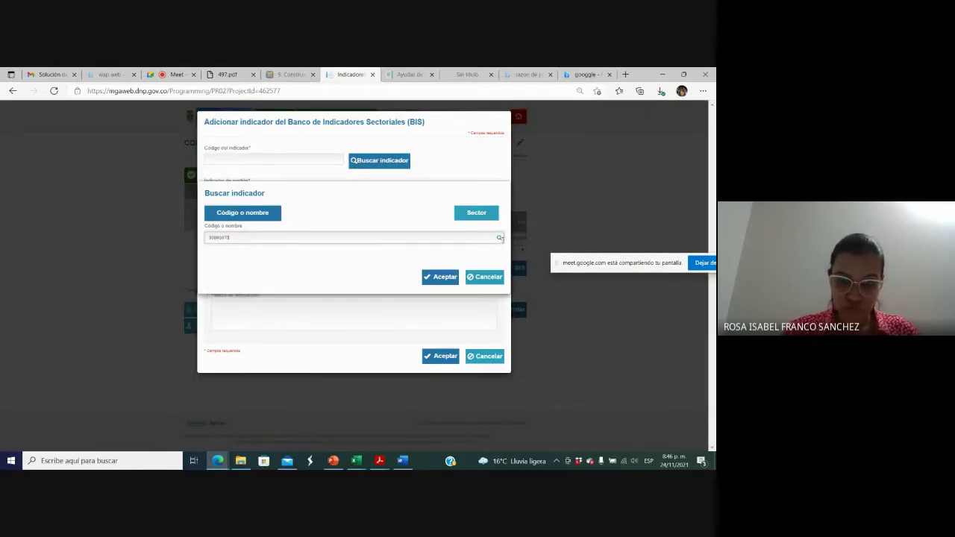
click(500, 239)
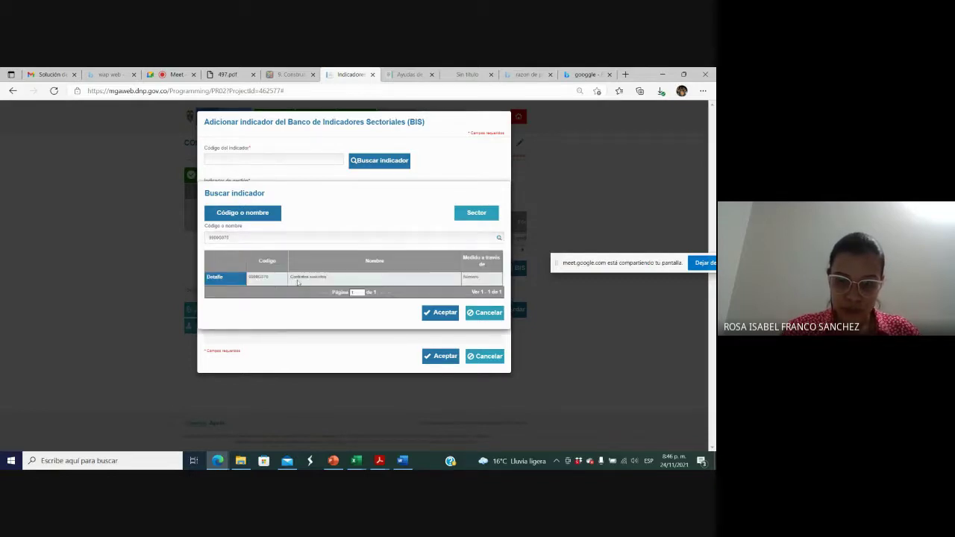
click(294, 280)
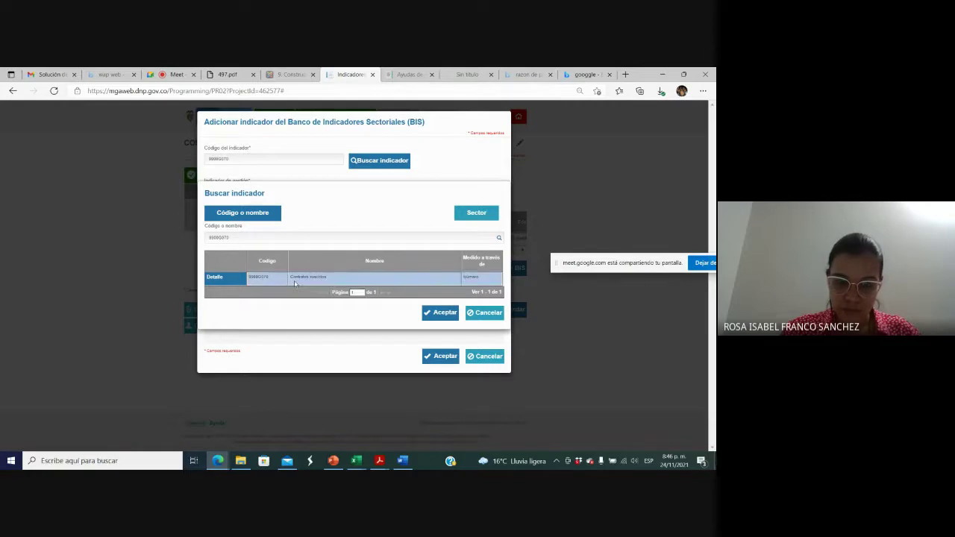
click(445, 313)
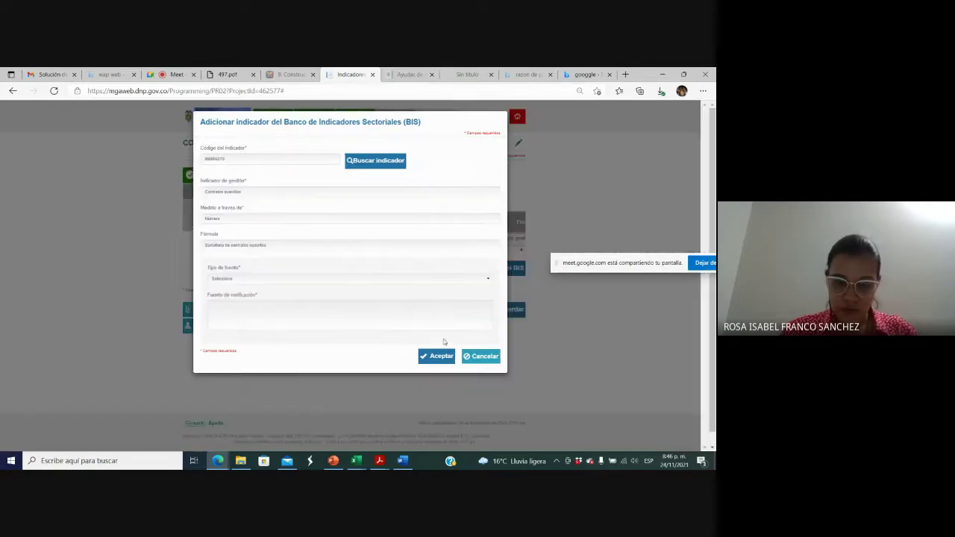
click(440, 356)
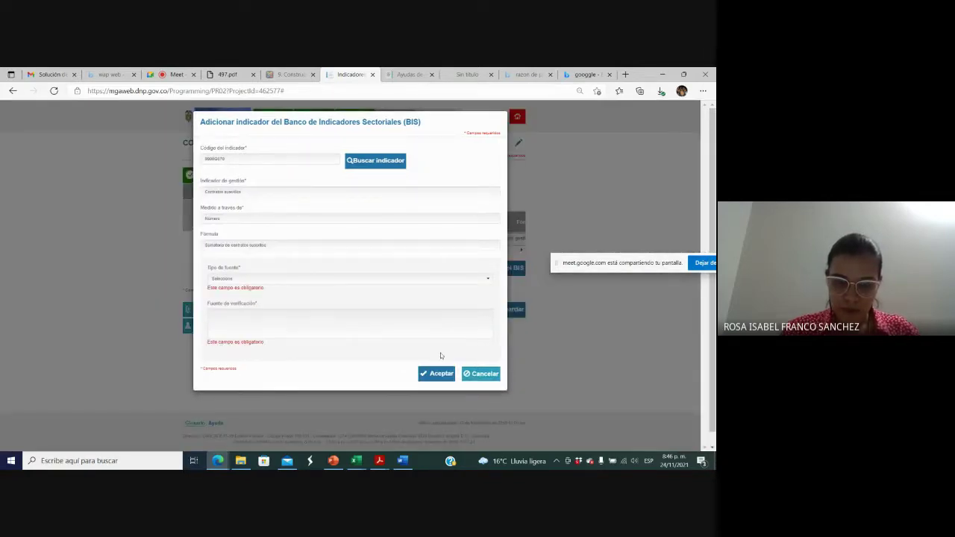
Step: Set the source type to Documento oficial, enter "Contrato suscrito y publicado en el sistema SECOP" as verification source, and accept the Contratos suscritos indicator
click(259, 279)
click(251, 294)
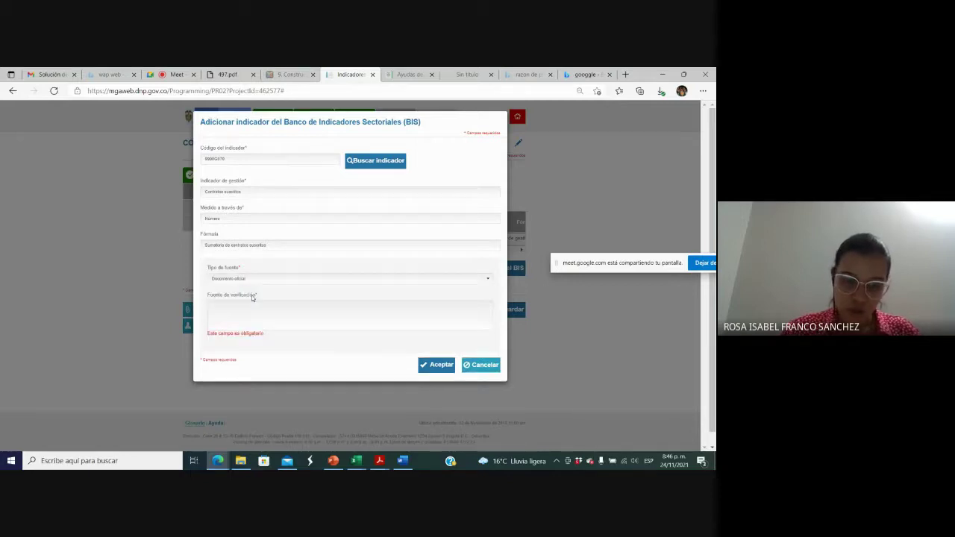
click(244, 309)
text(c)
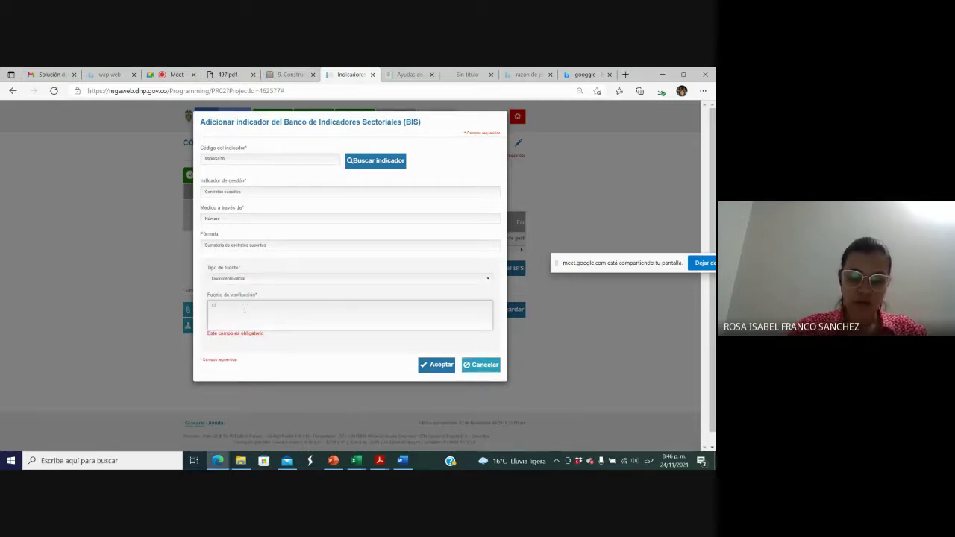
text(ontra)
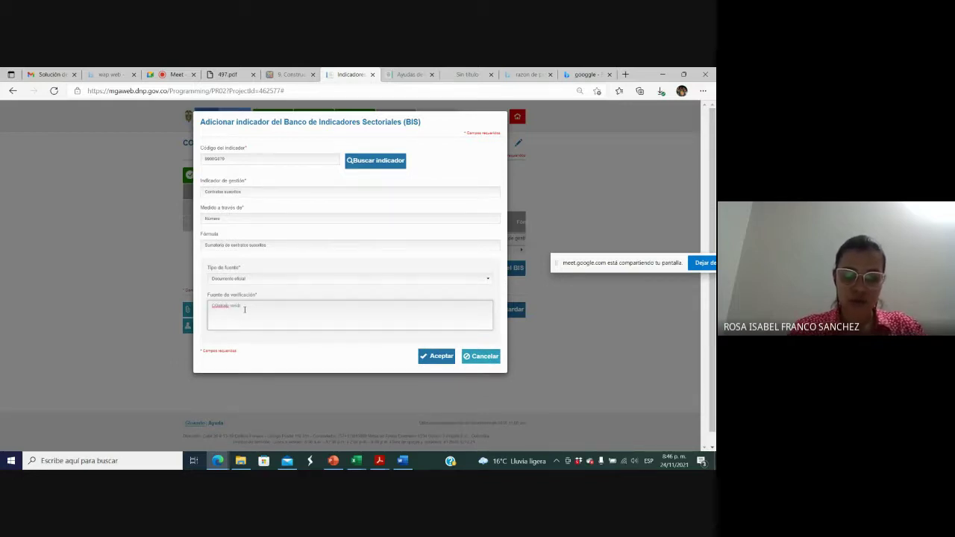
text(tos suscritos y publicados en el sistema SECOP I)
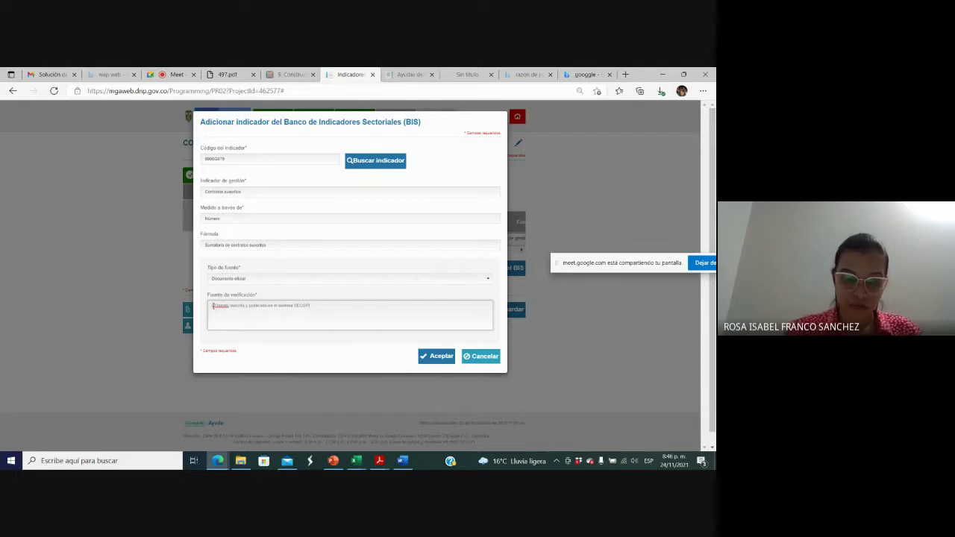
right_click(214, 306)
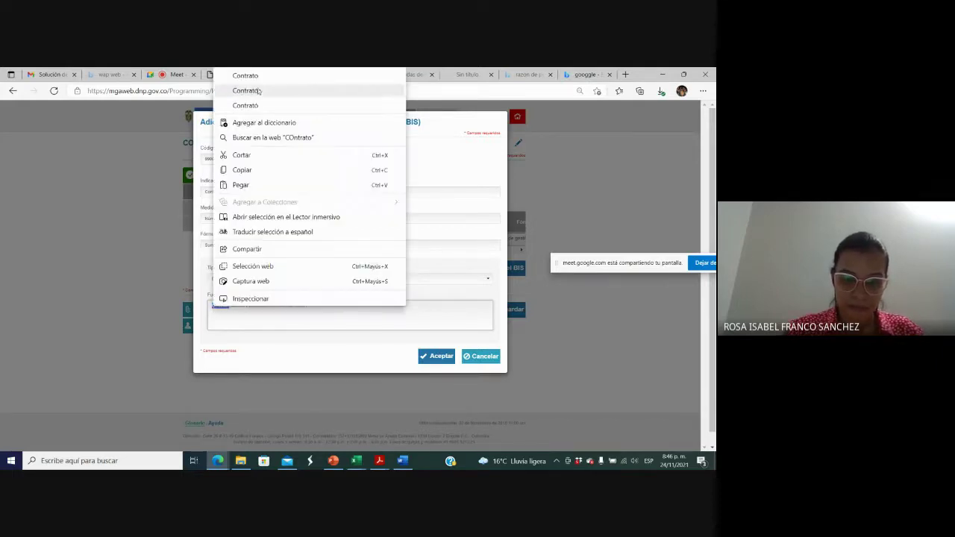
click(254, 77)
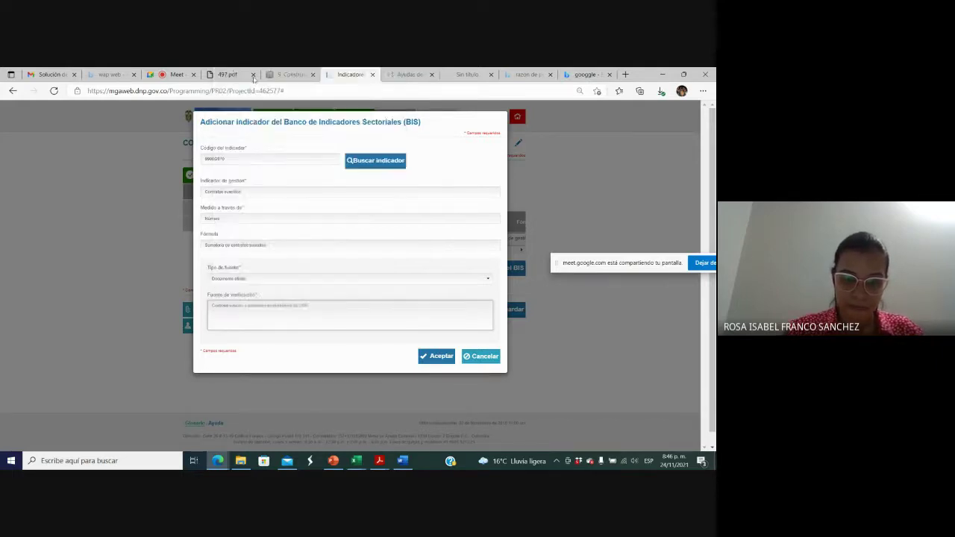
click(439, 356)
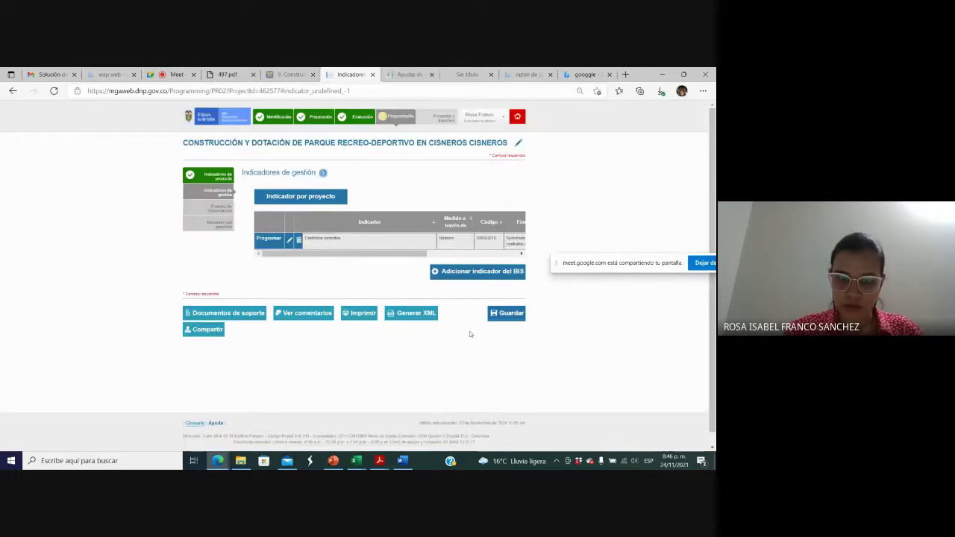
Step: Start adding another BIS indicator, copy the Interventorías Realizadas code 9900G011 from mgaparque.pdf in Acrobat Reader, and return to the form in MGA Web
click(460, 273)
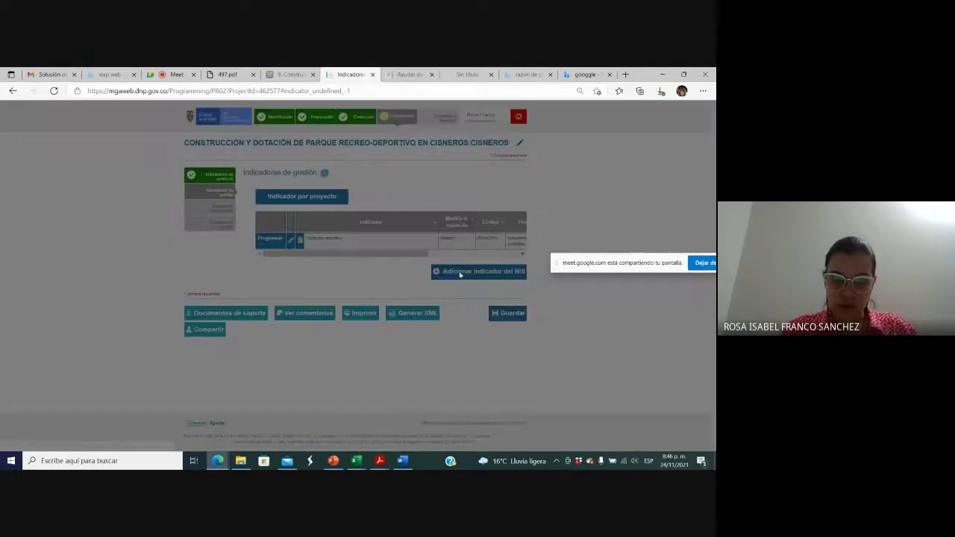
key(alt+Tab)
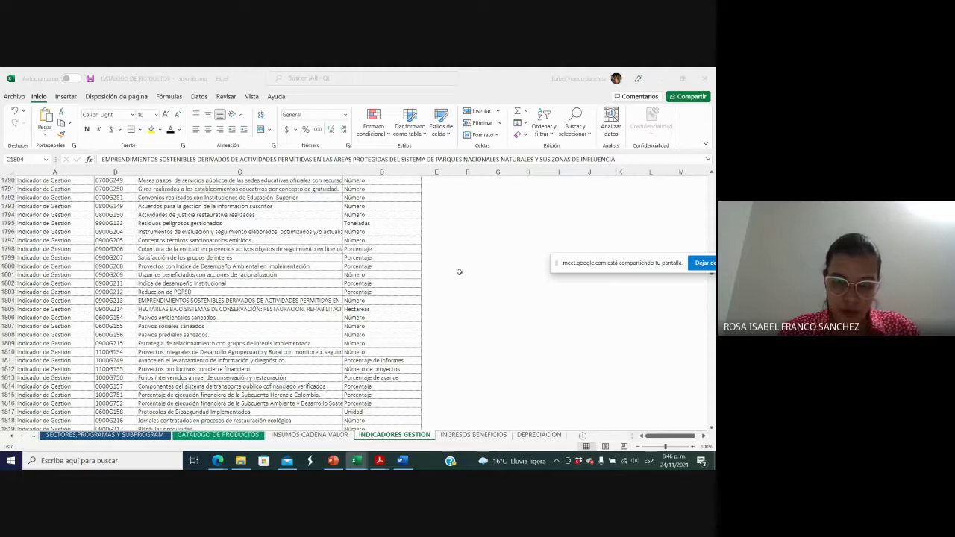
key(alt+Tab)
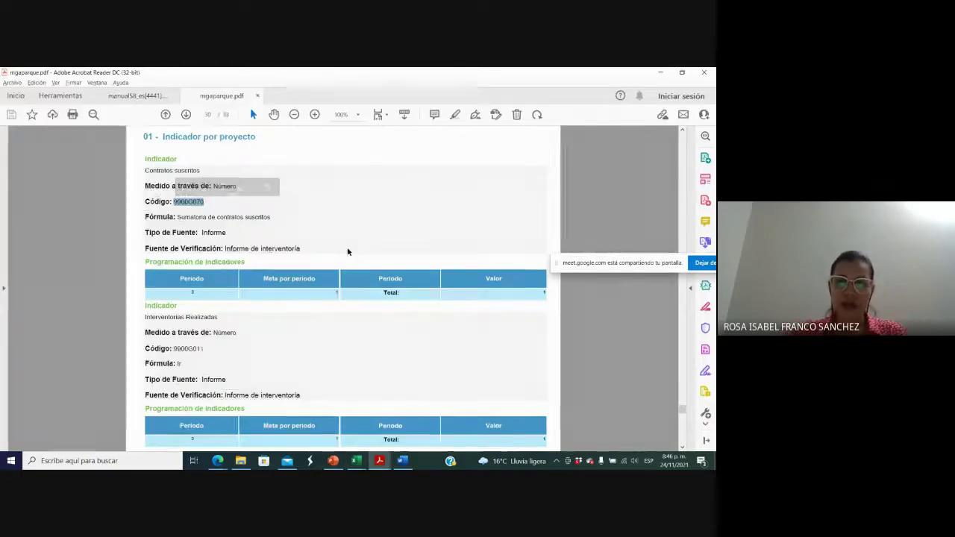
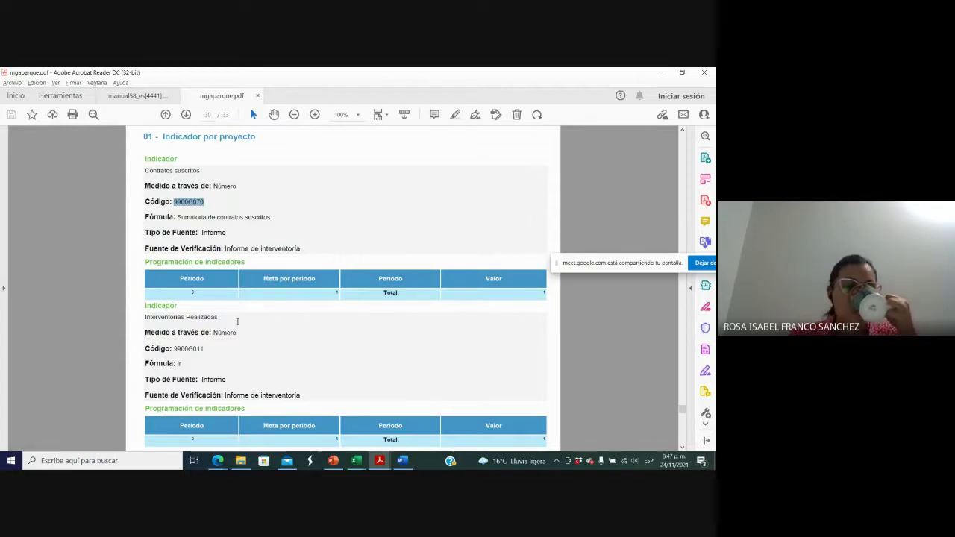
click(207, 349)
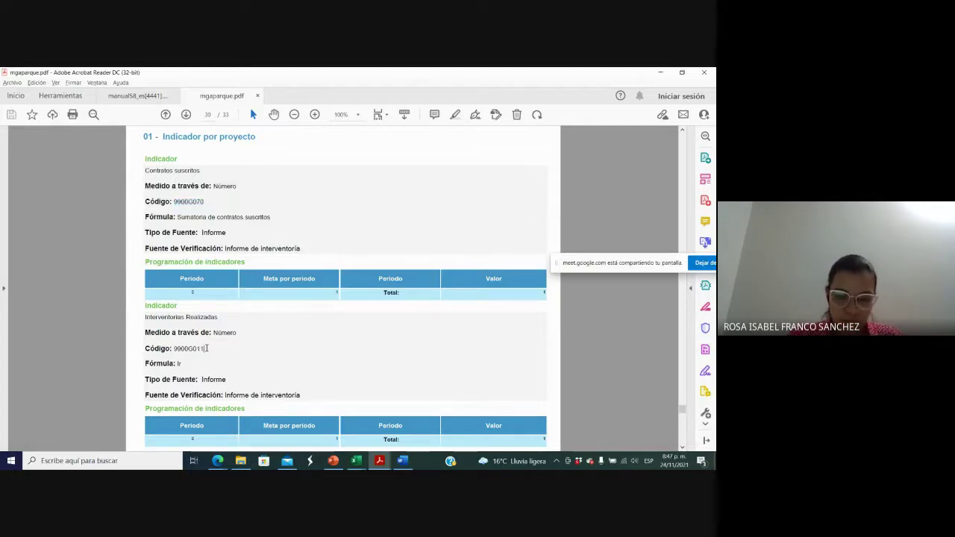
drag(207, 348, 175, 350)
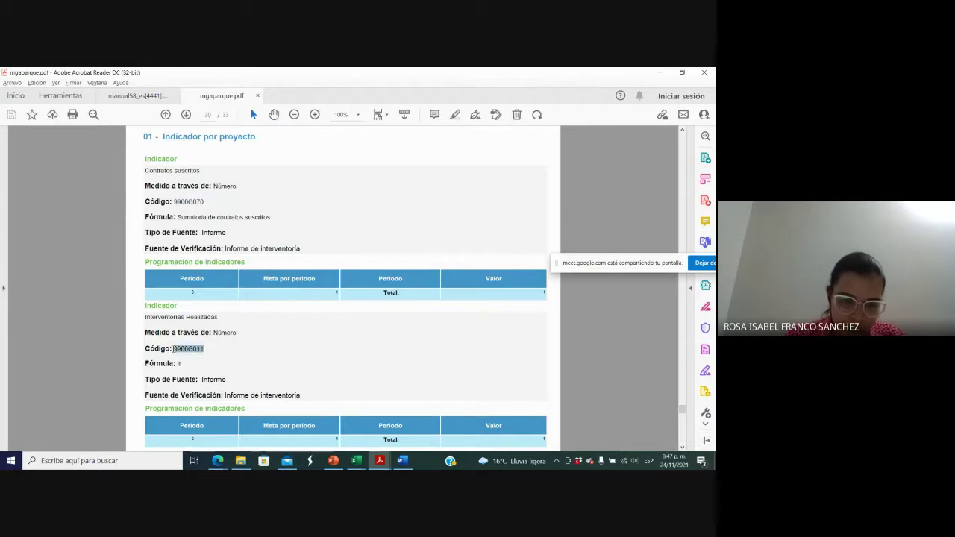
key(alt+Tab)
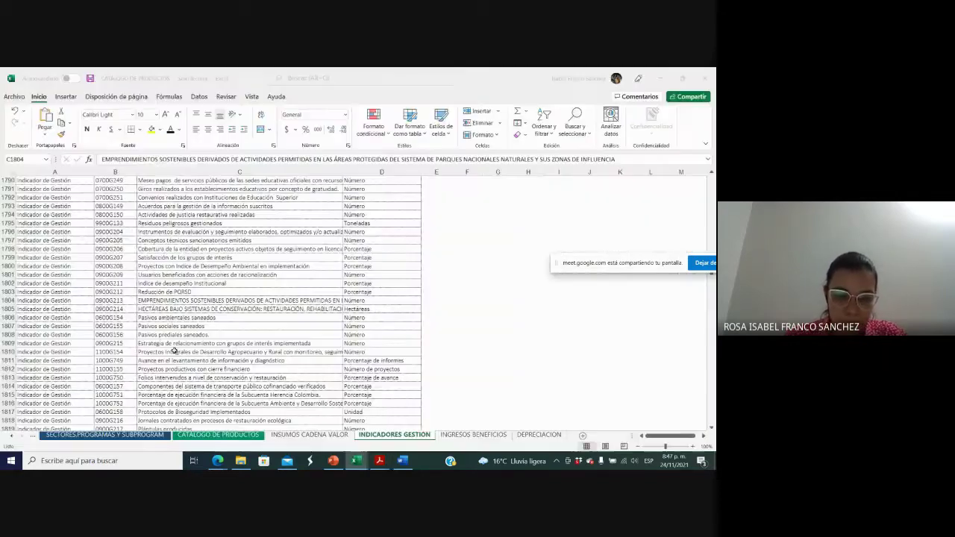
key(alt+Tab)
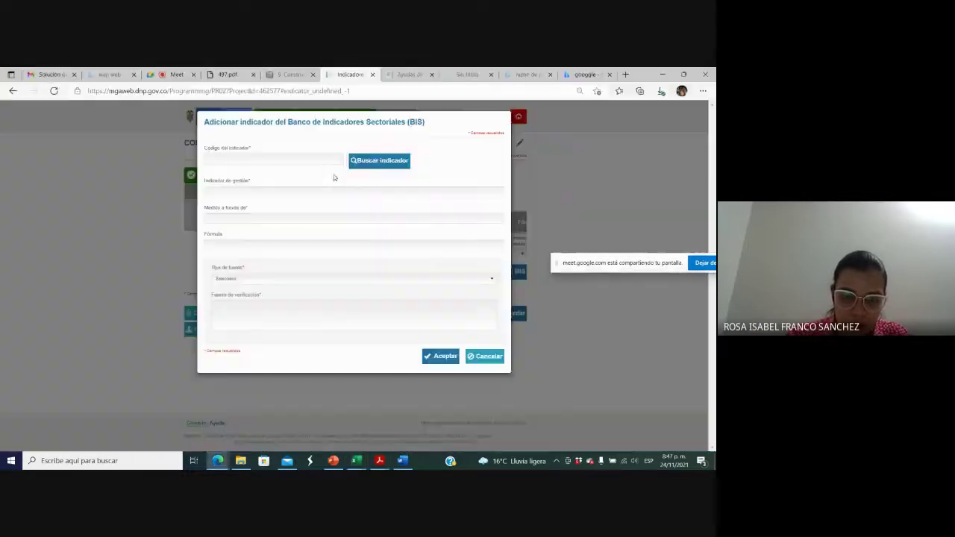
Step: Look up code 9900G011 in the BIS indicator search and select Interventorías Realizadas as the management indicator
click(366, 168)
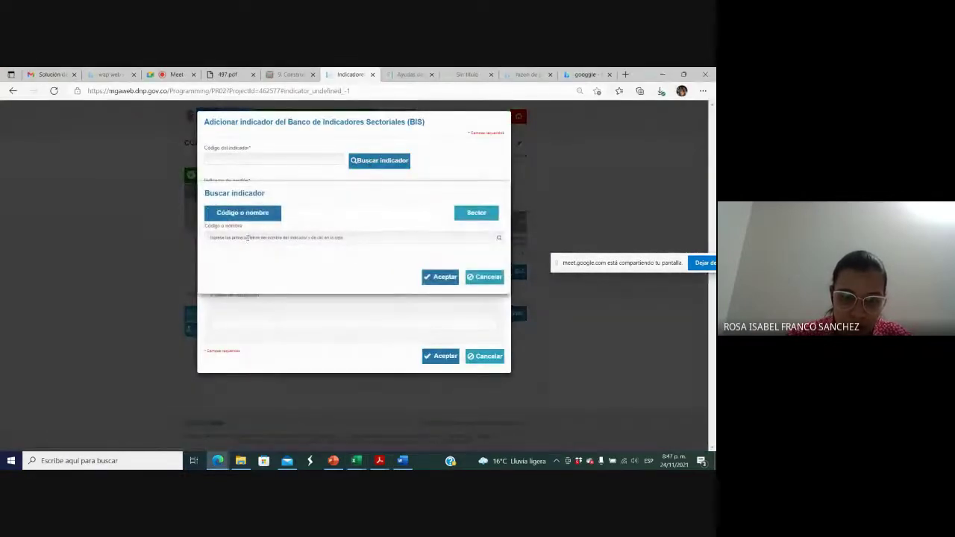
click(246, 238)
text(05000411)
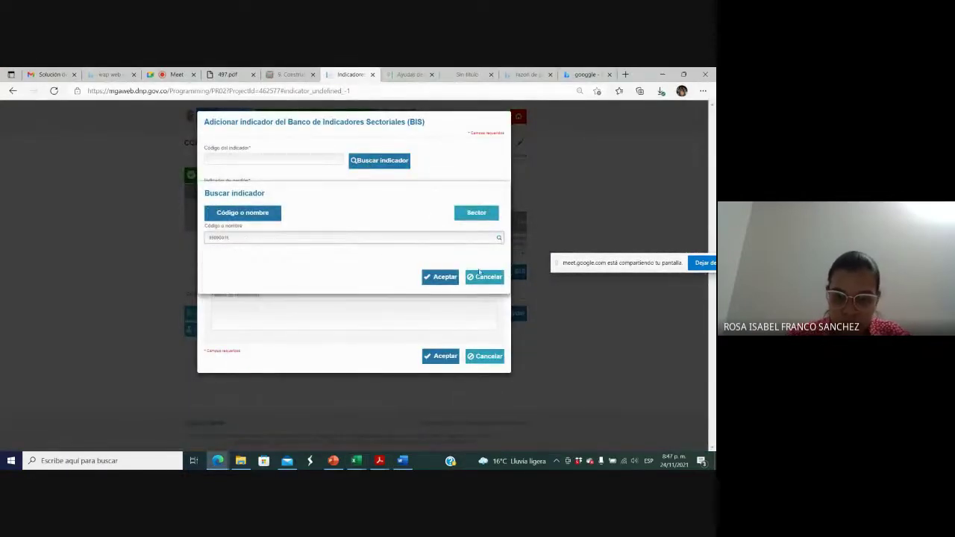
click(498, 239)
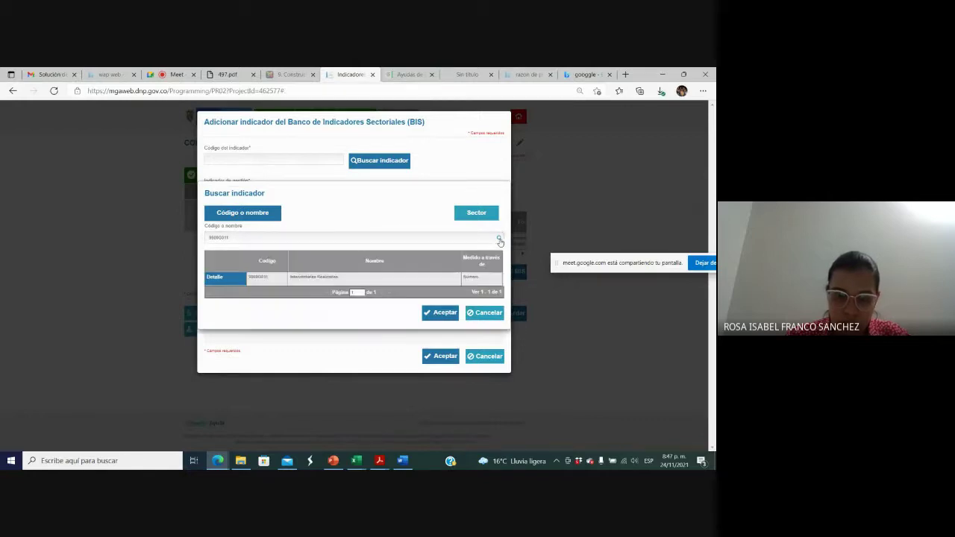
click(439, 313)
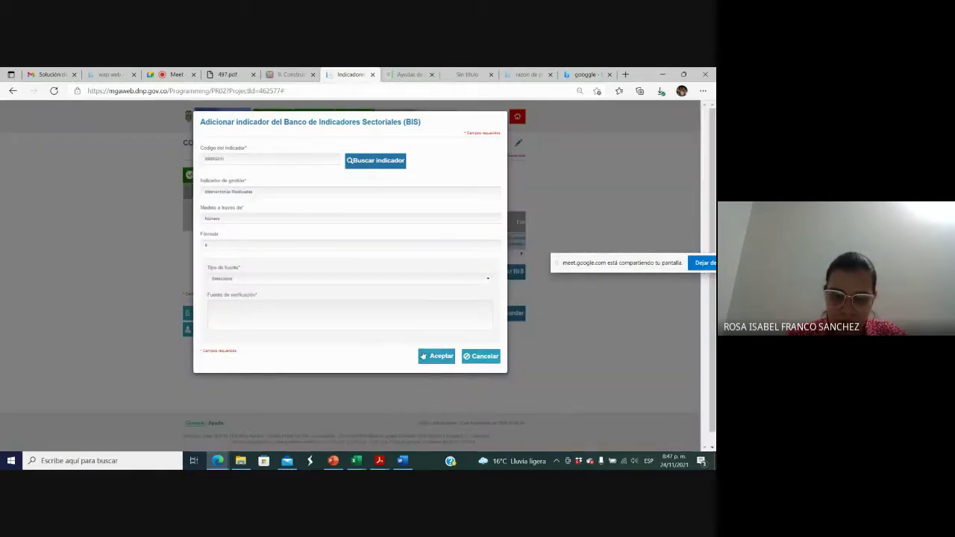
Step: Complete the indicator with source type Documento oficial and verification source "Contrato de interventoría debidamente publicado en el SECOP", and save the management indicators
click(274, 279)
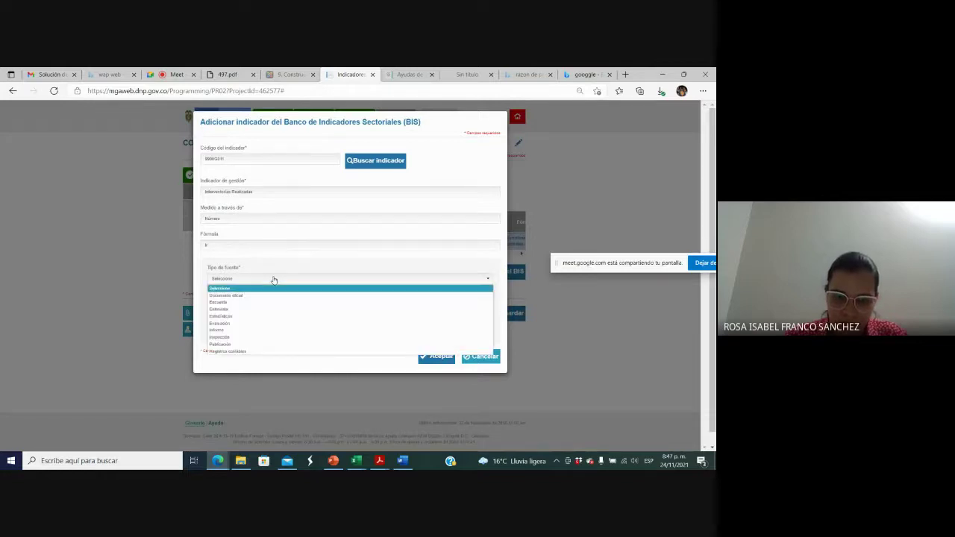
click(249, 297)
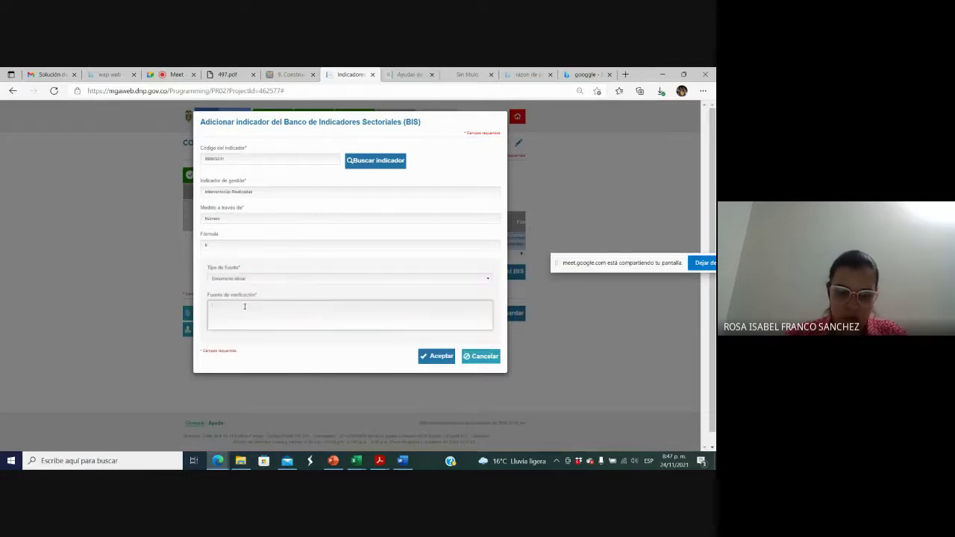
text(Cont)
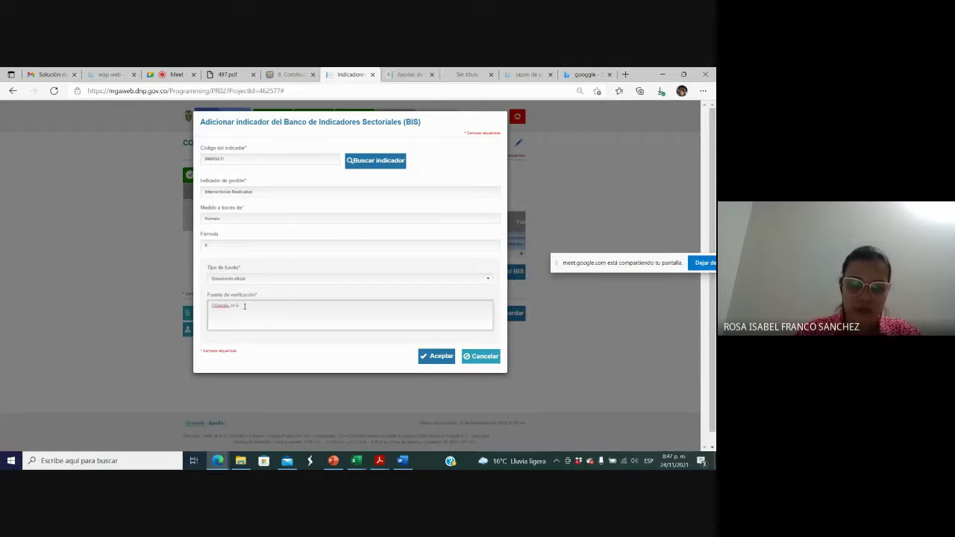
text(licado en el SECOP II)
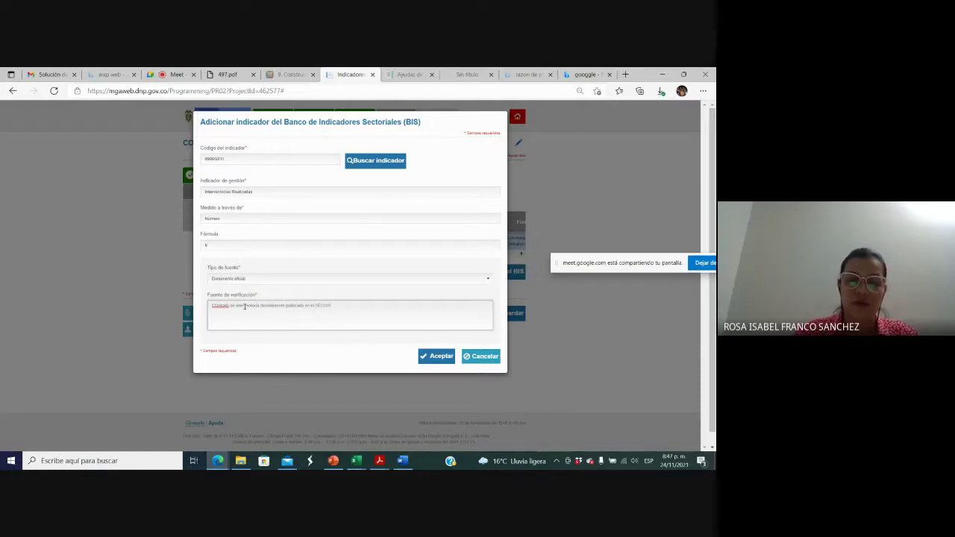
click(437, 356)
click(509, 336)
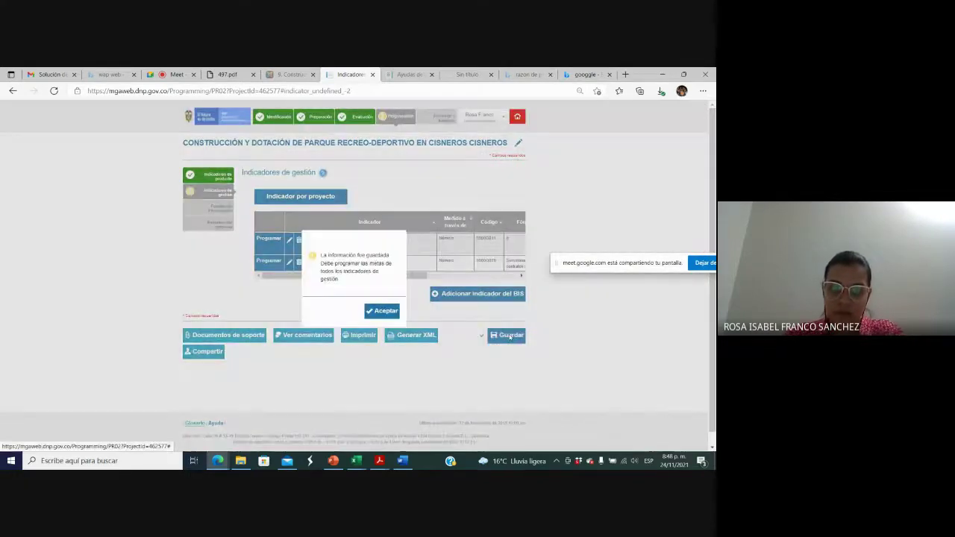
click(389, 312)
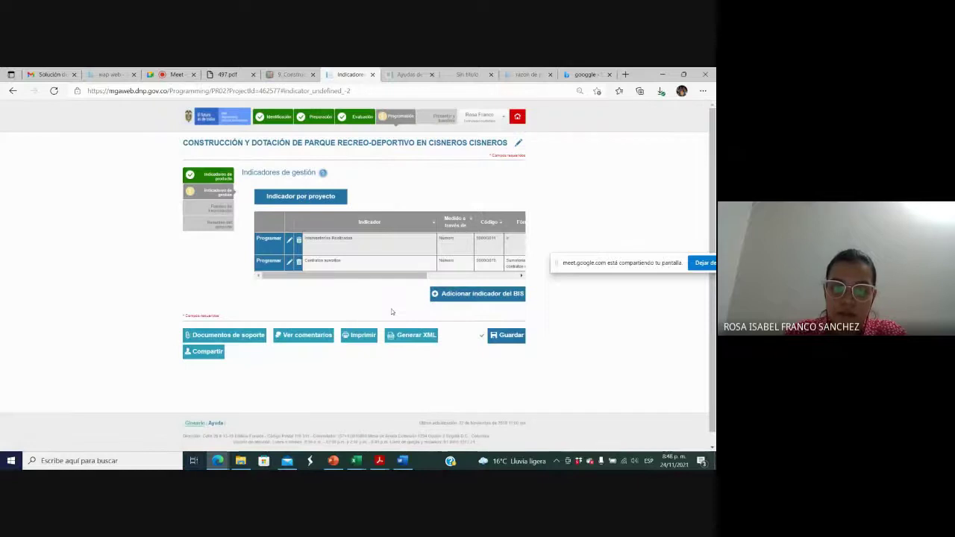
Step: Open the goal programming of Interventorías Realizadas and check the example's Programación de indicadores tables in mgaparque.pdf before returning to MGA Web
click(267, 243)
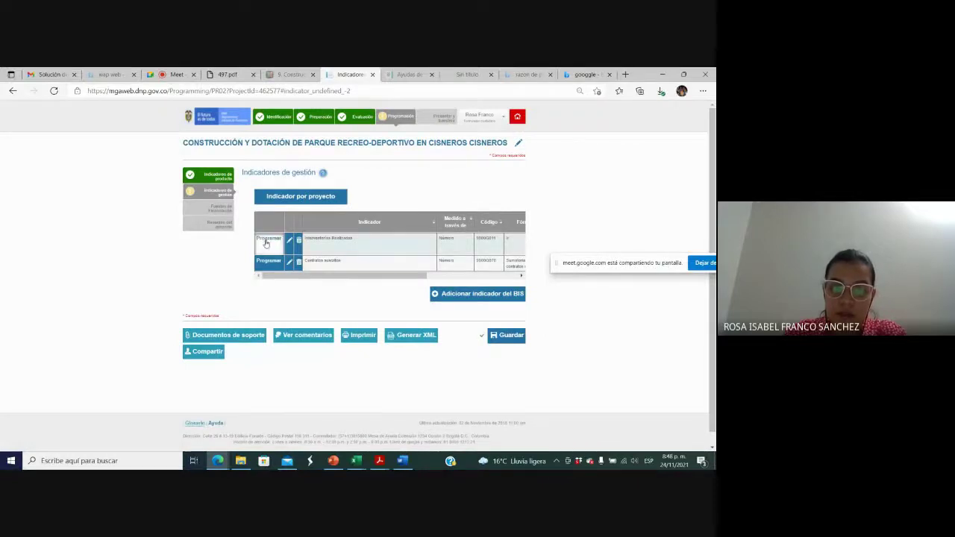
key(alt+Tab)
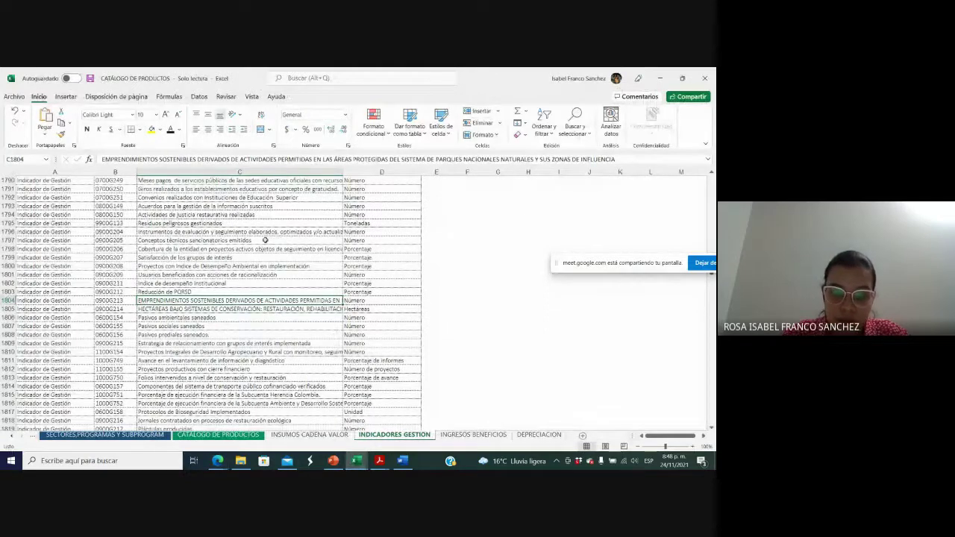
key(alt+Tab)
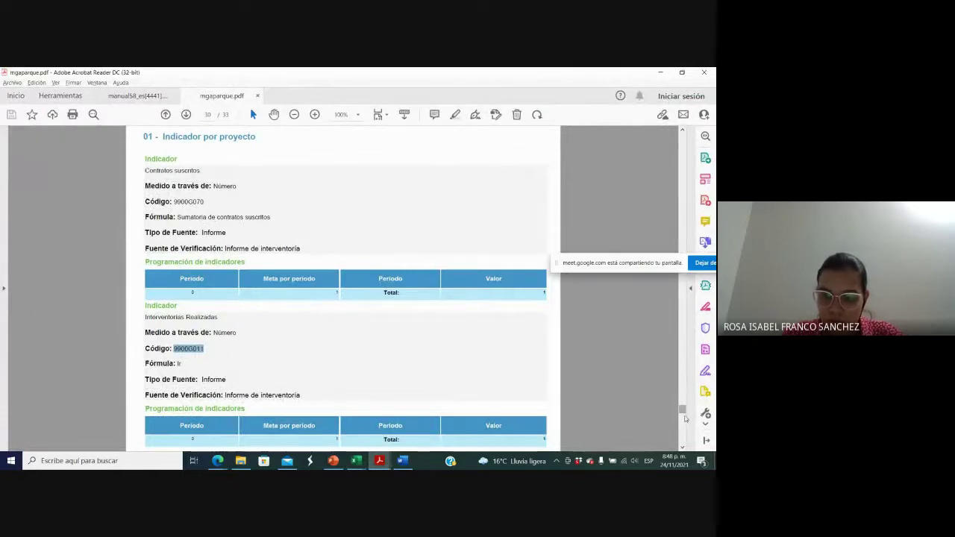
scroll(685, 419, down, 8)
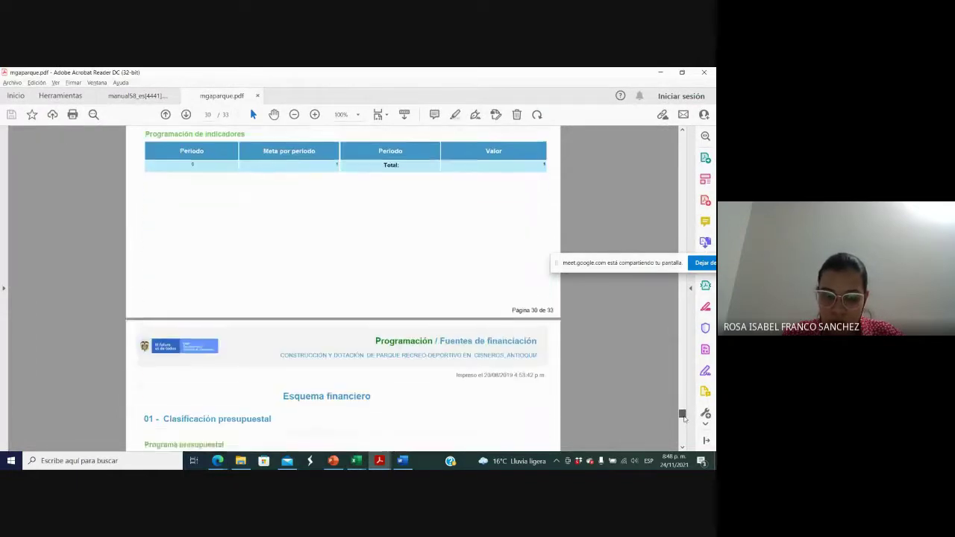
scroll(683, 418, down, 2)
scroll(683, 417, up, 8)
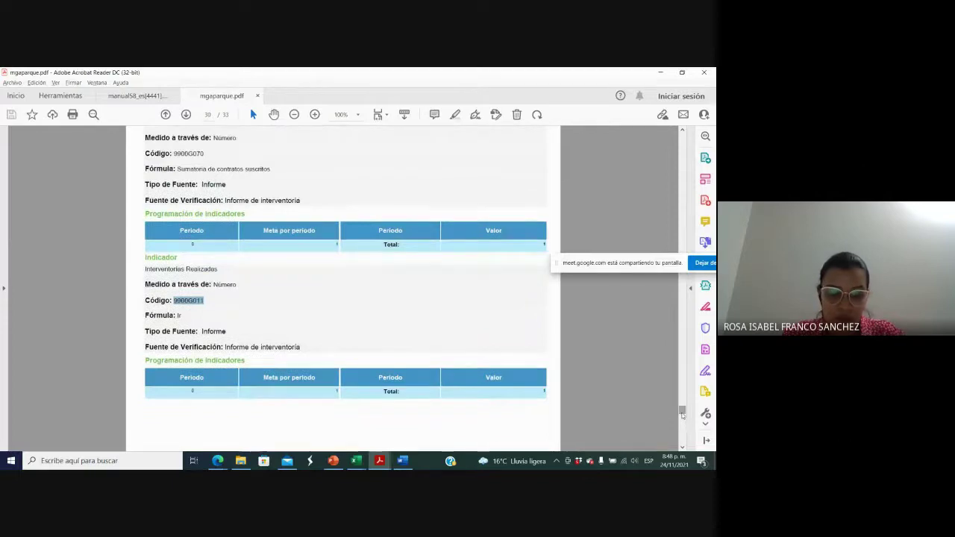
key(alt+Tab)
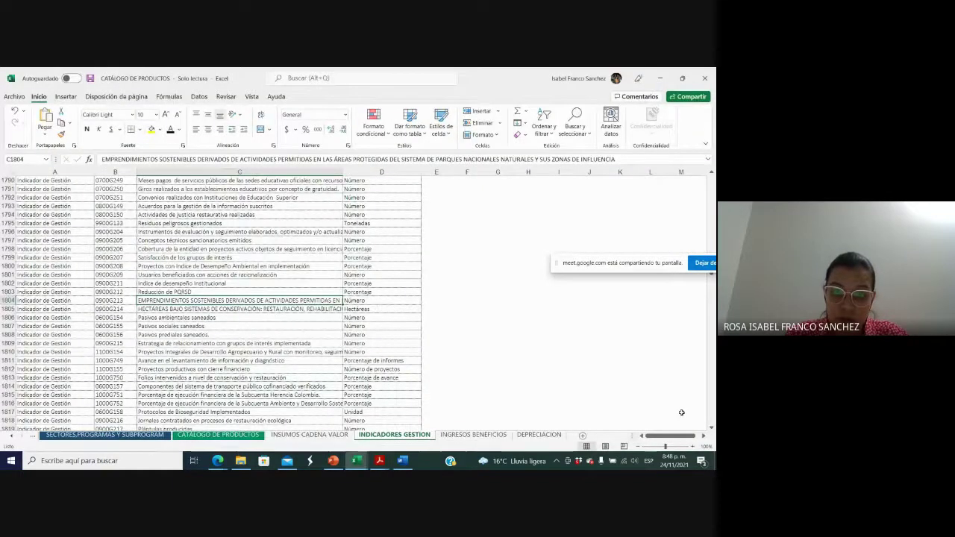
key(alt+Tab)
Step: Set the Interventorías Realizadas goal for period 0 to 1 and accept the indicator's programming
click(296, 196)
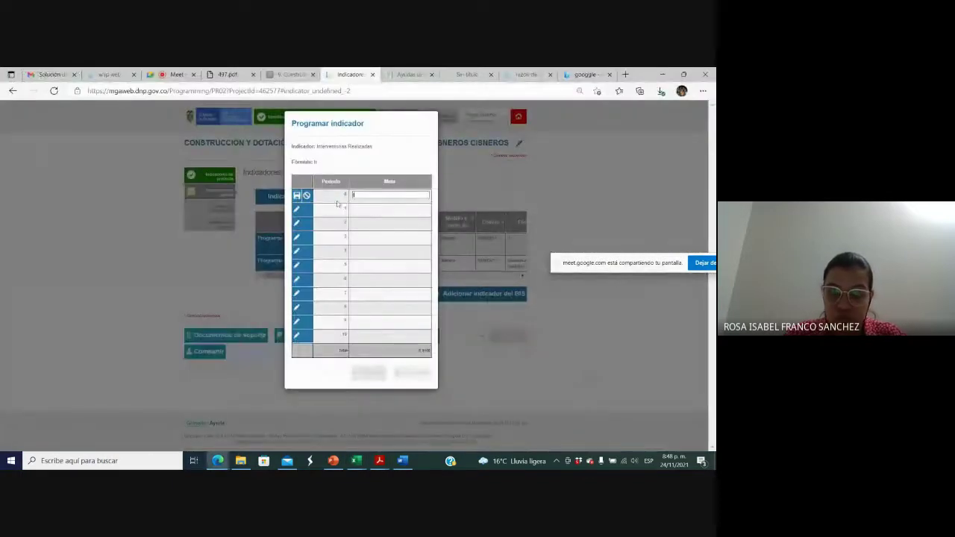
text(1)
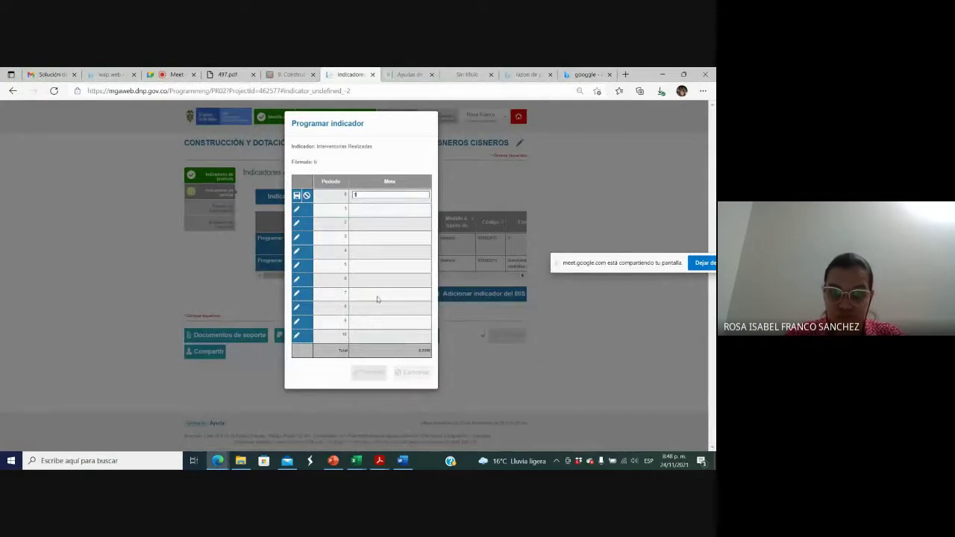
click(296, 196)
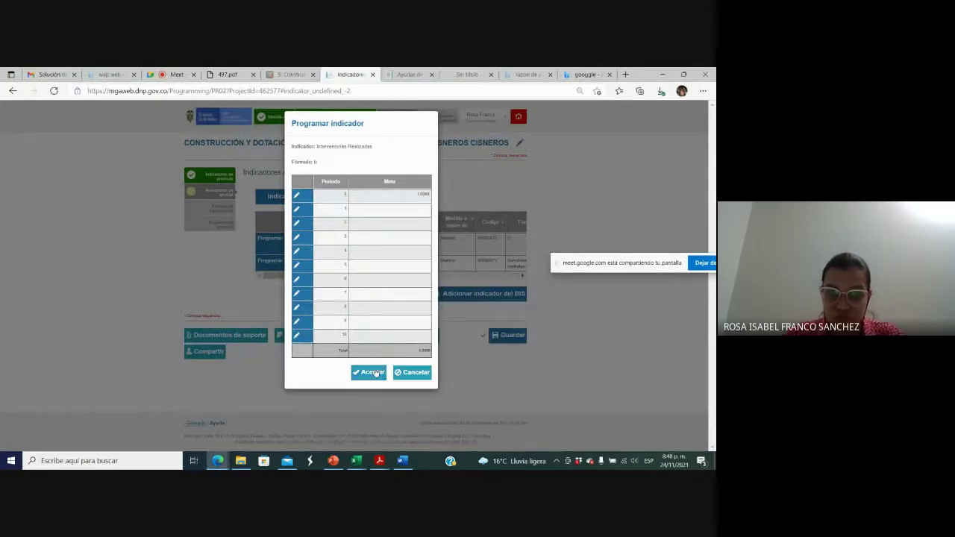
click(376, 373)
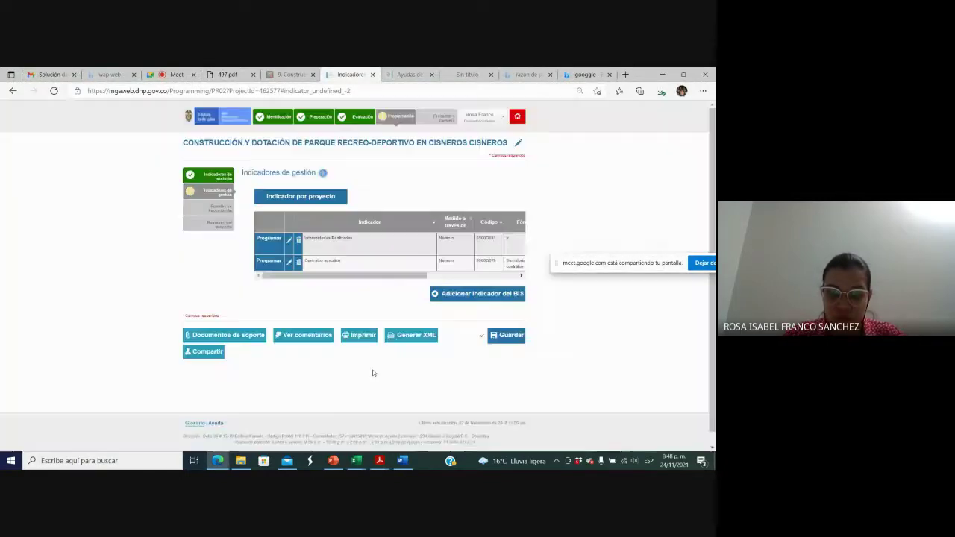
Step: Set the Contratos suscritos goal for period 0 to 1, accept its programming and save the management indicators
click(270, 260)
click(297, 195)
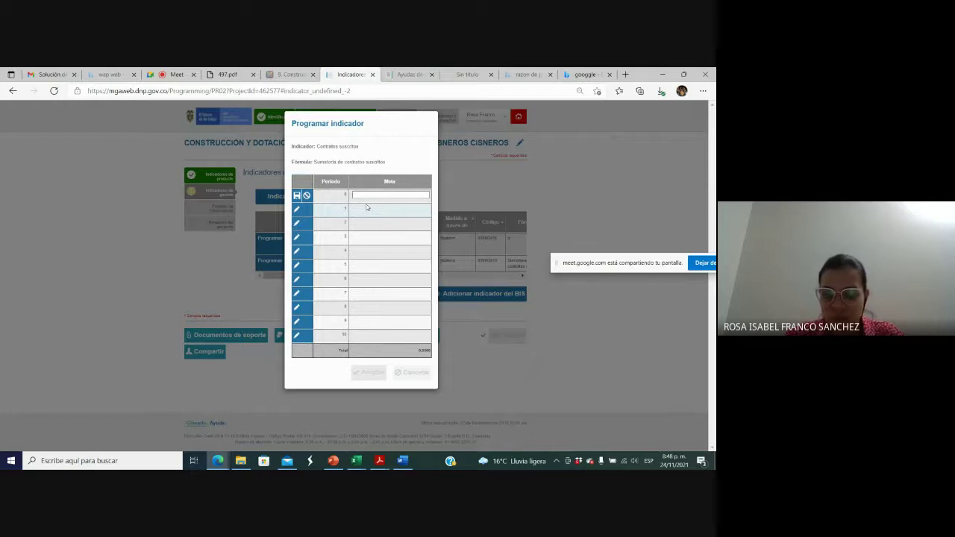
click(296, 196)
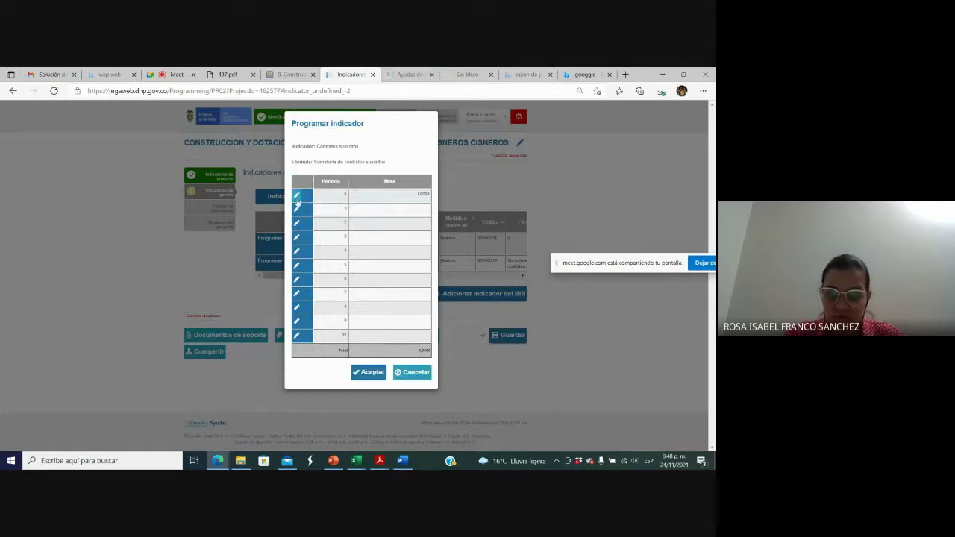
click(372, 371)
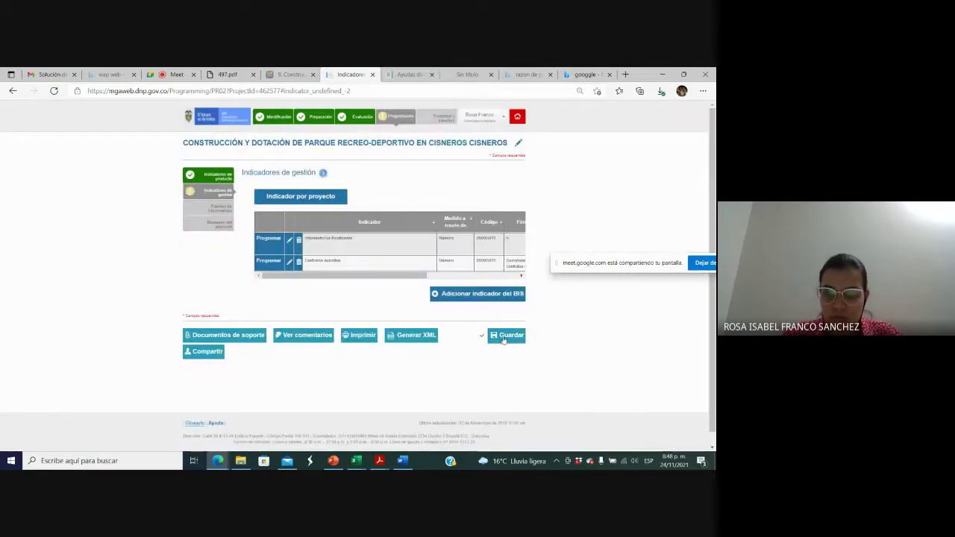
click(505, 336)
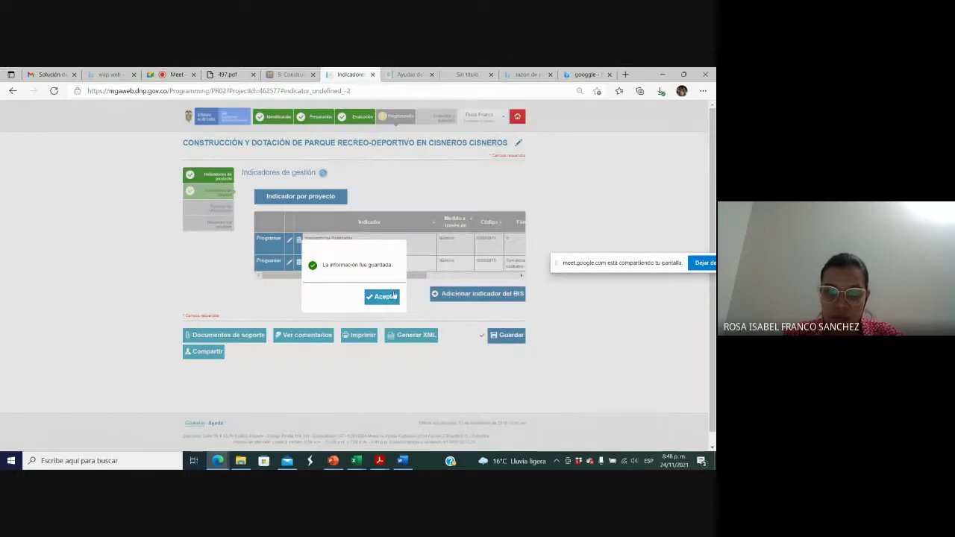
click(381, 297)
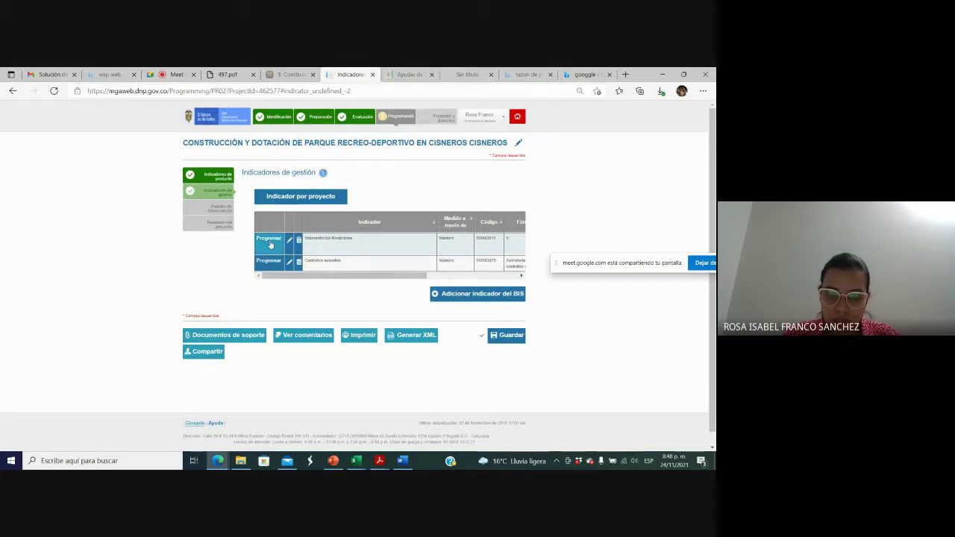
click(512, 335)
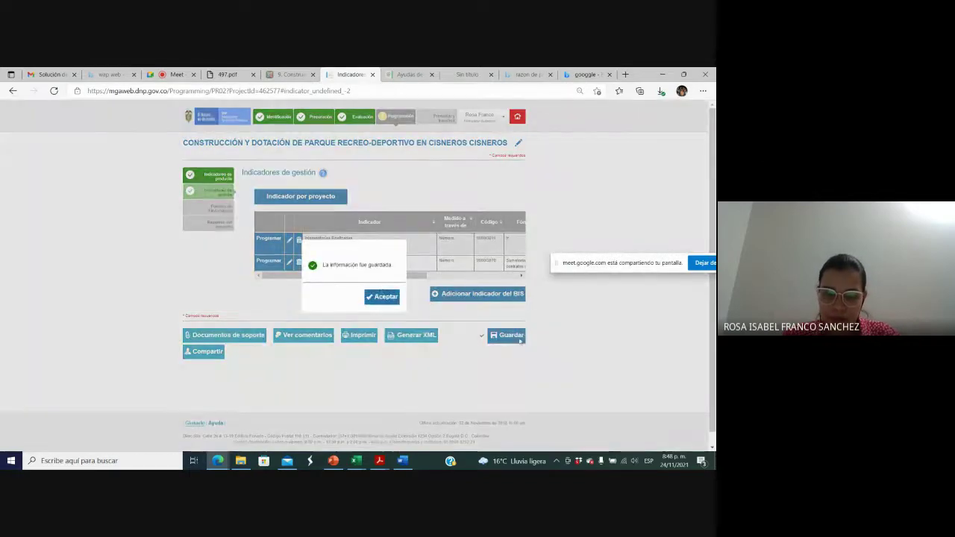
click(380, 297)
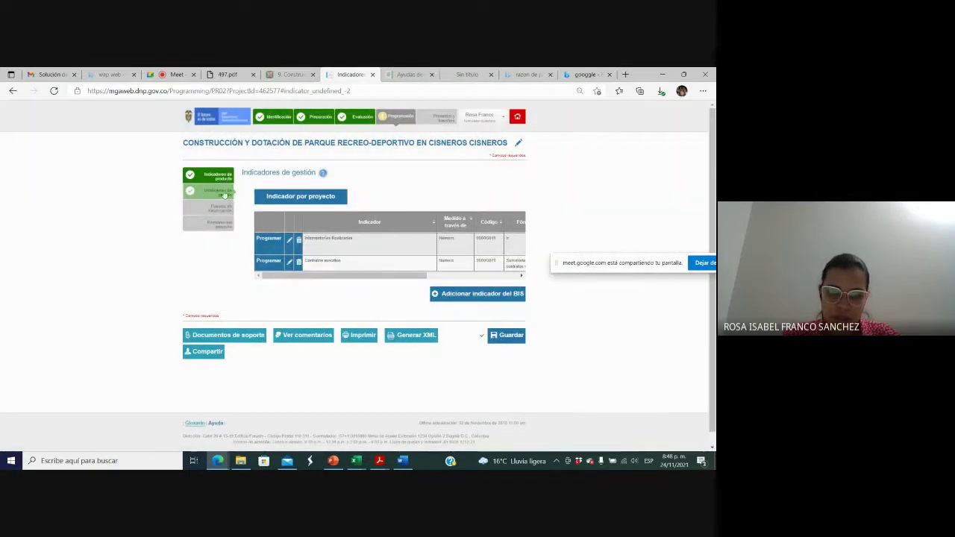
Step: In the Esquema financiero's budget classification, set the Subprograma presupuestal to 1604 RECREACIÓN Y DEPORTE
click(217, 212)
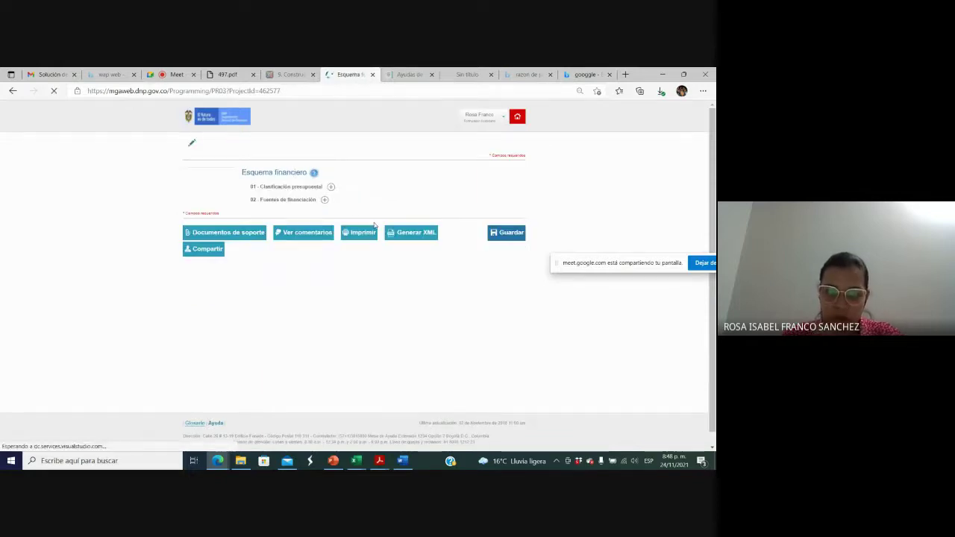
click(331, 189)
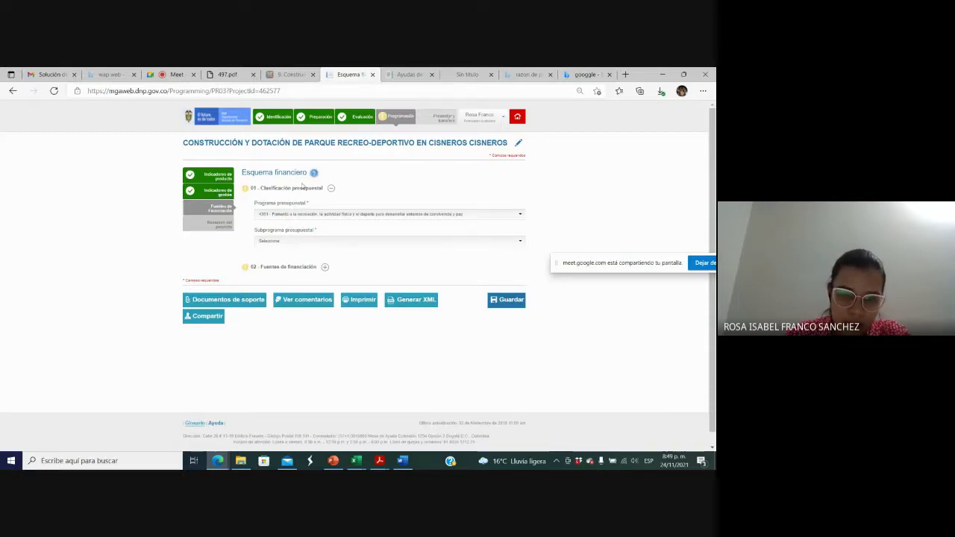
click(278, 242)
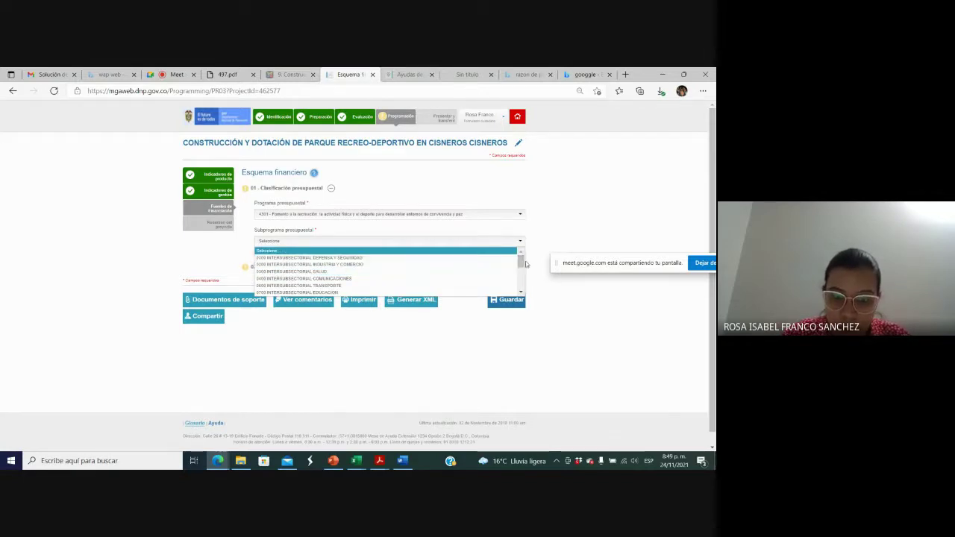
drag(521, 261, 525, 290)
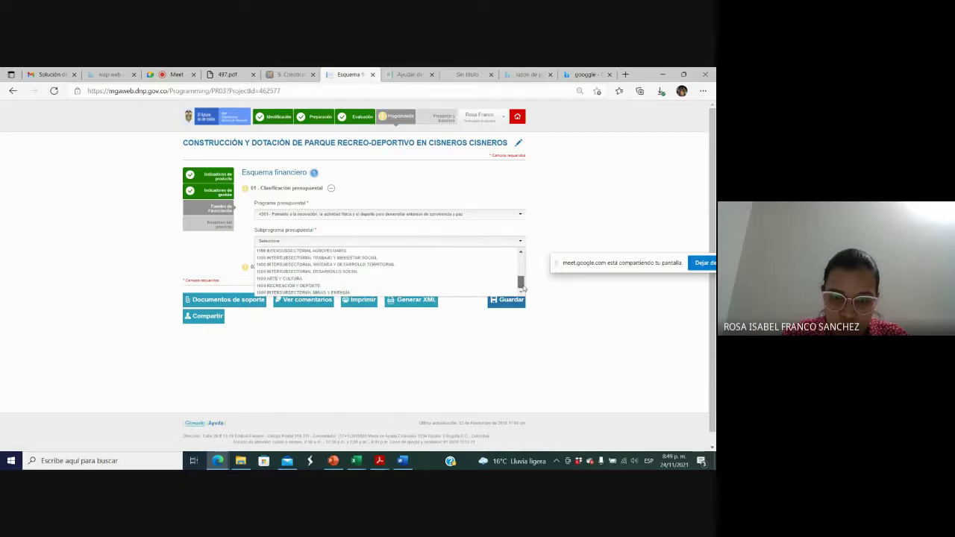
click(324, 286)
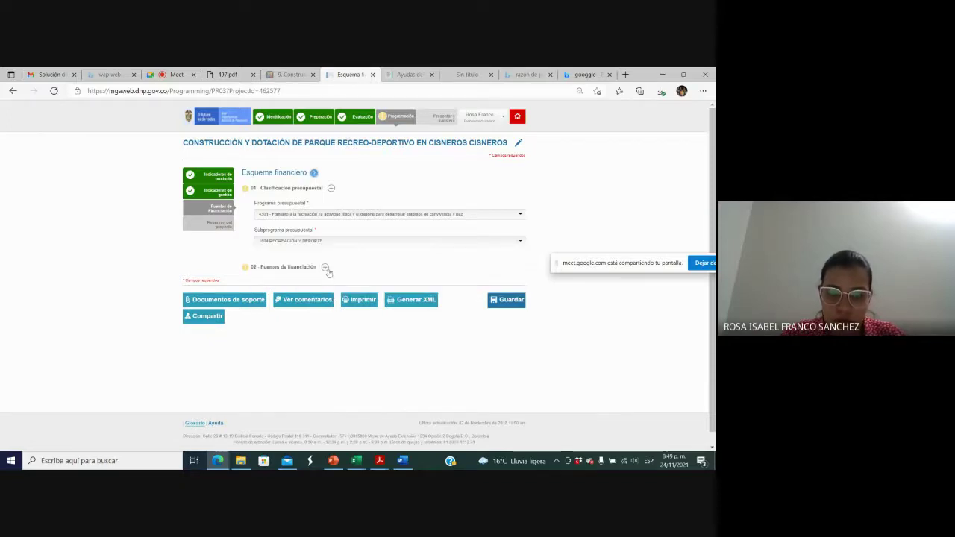
Step: Start adding a source under Fuentes de financiación and set its Etapa to Inversión
click(326, 268)
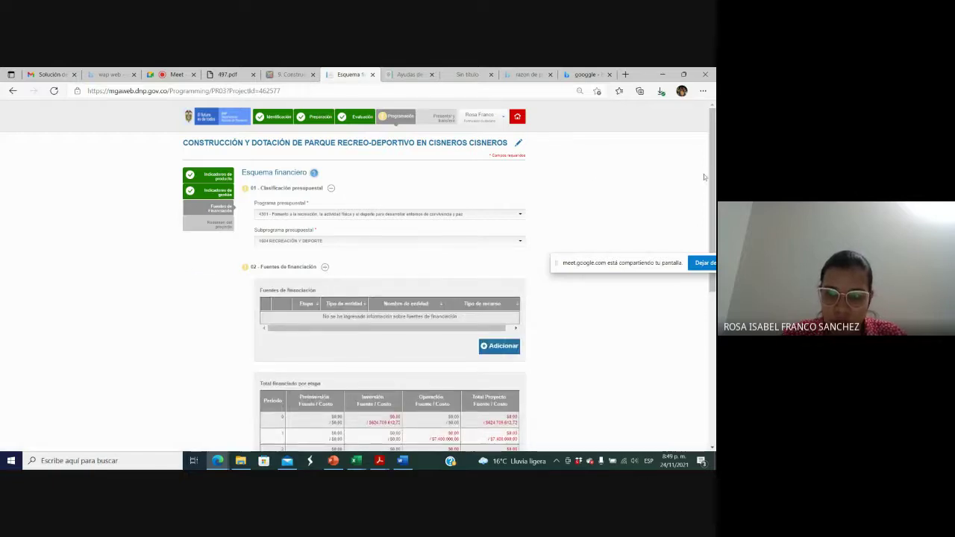
drag(711, 183, 707, 279)
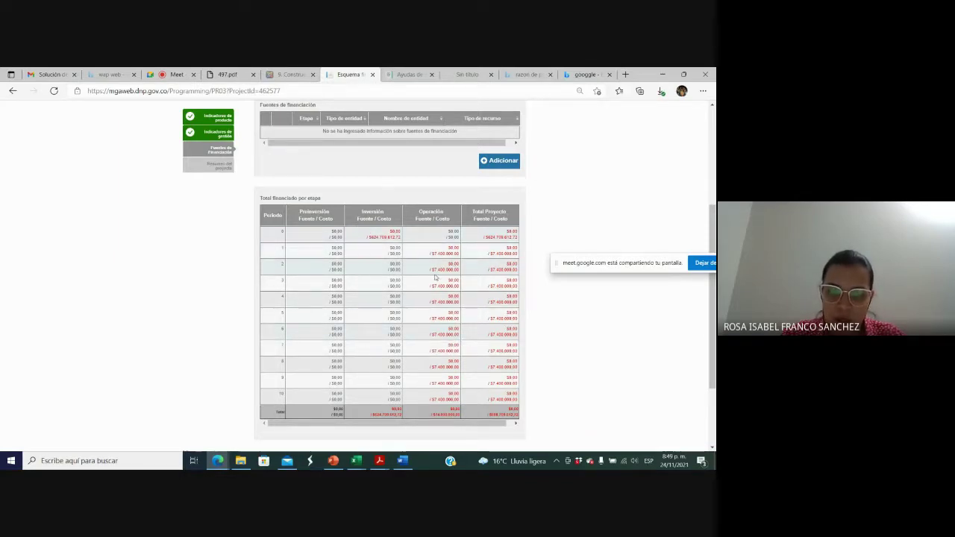
click(500, 161)
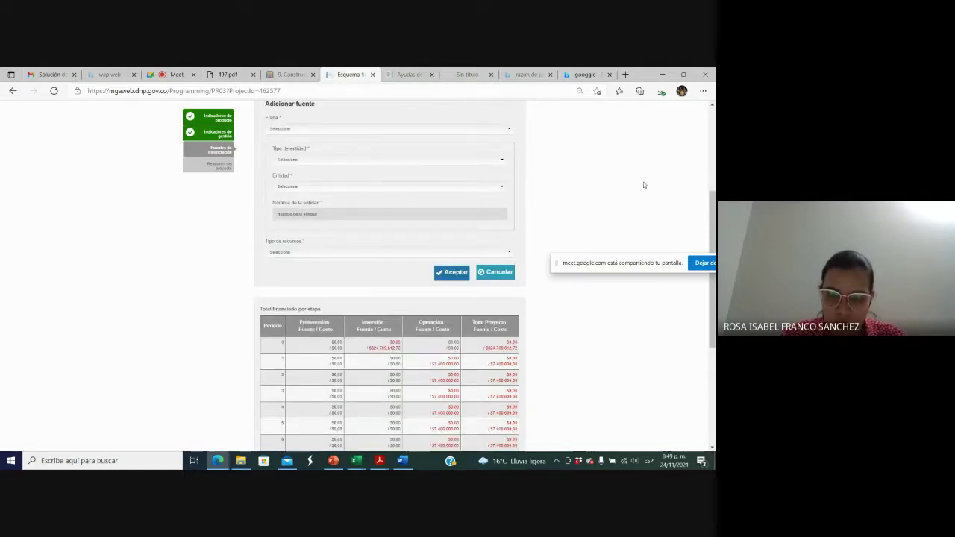
drag(714, 211, 713, 191)
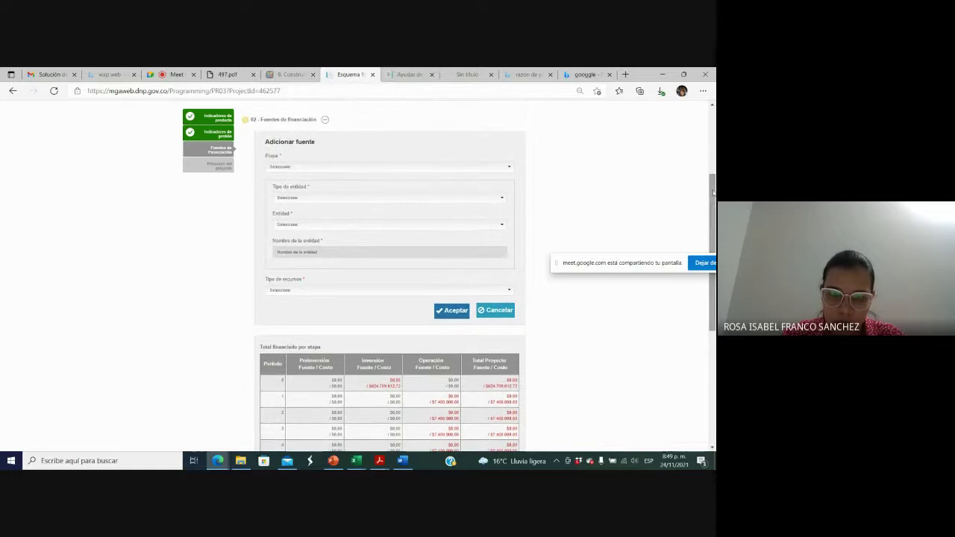
click(339, 169)
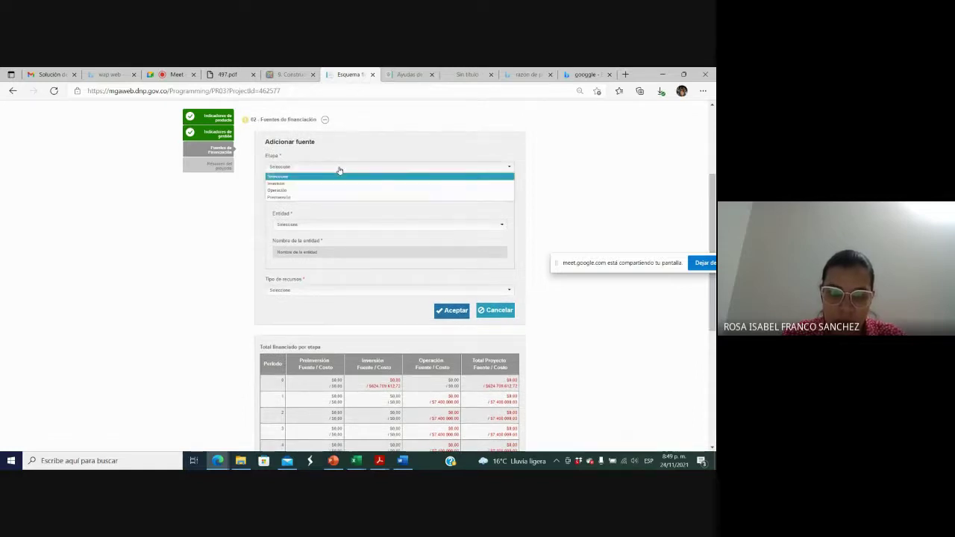
click(286, 184)
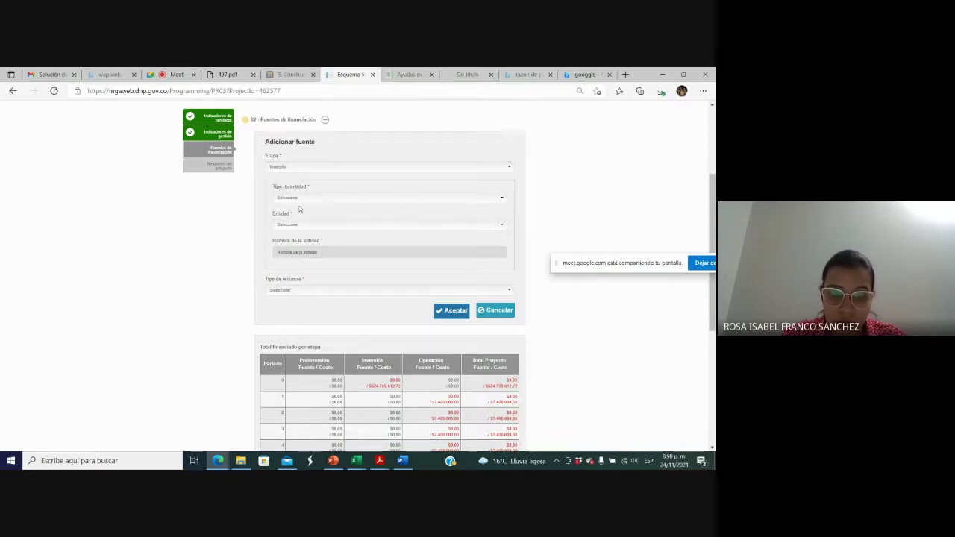
Step: Set the new funding source's Tipo de entidad to Municipios
click(300, 199)
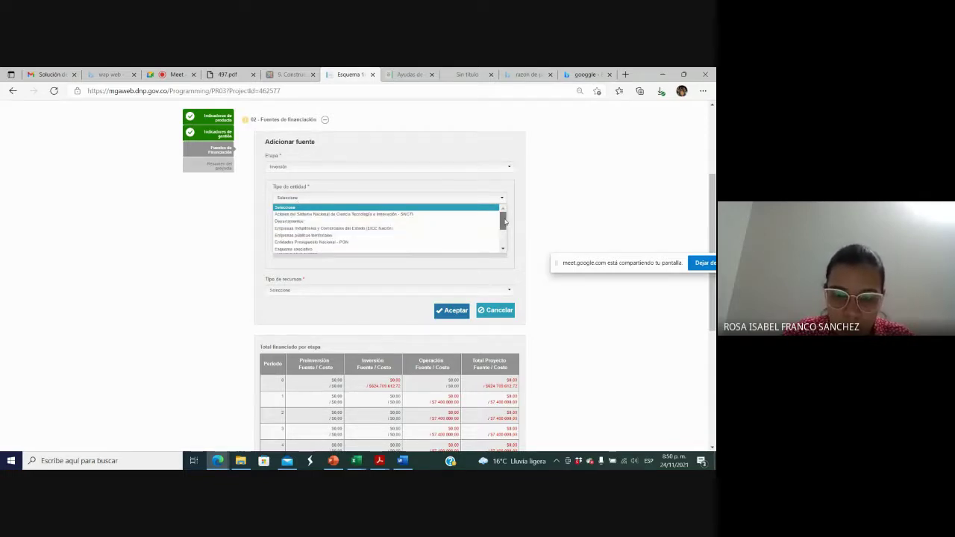
drag(505, 220, 505, 242)
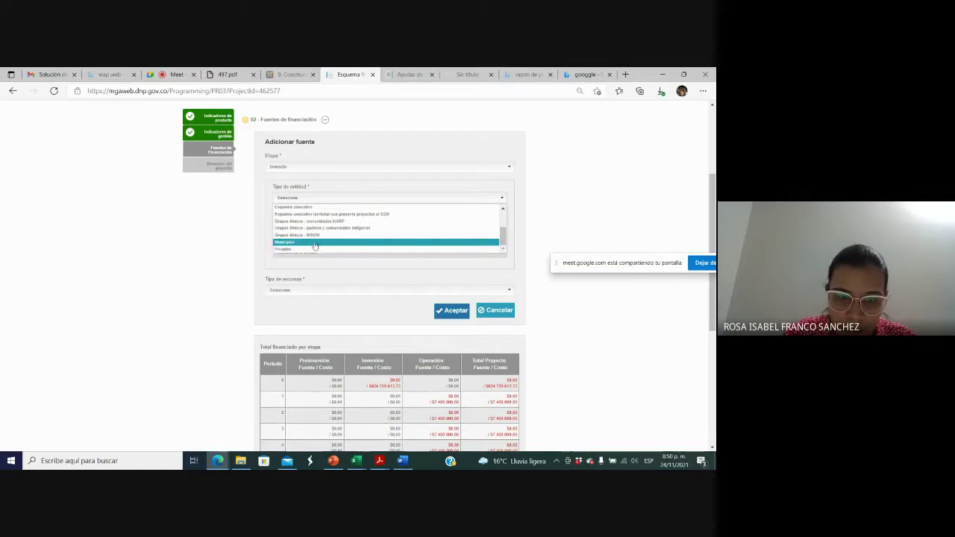
drag(504, 241, 504, 221)
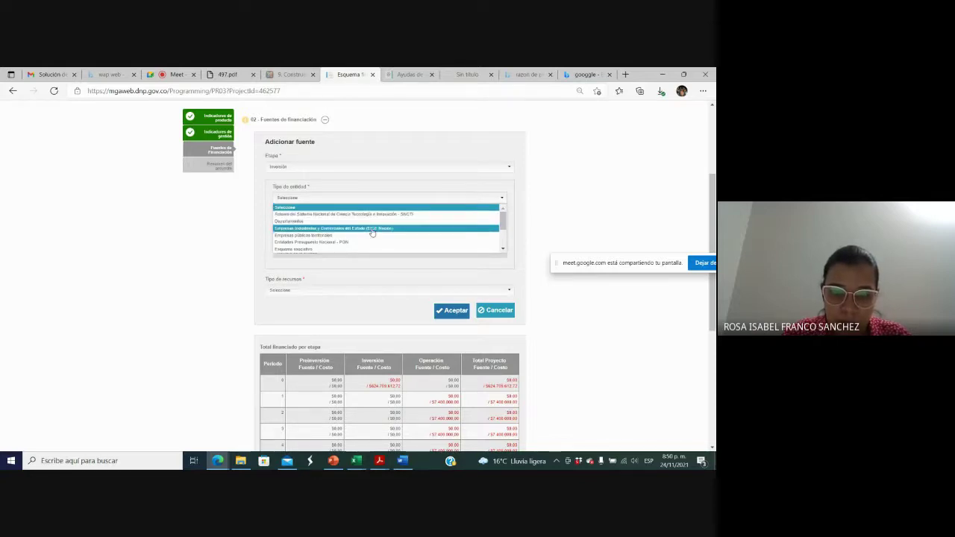
click(504, 250)
click(503, 249)
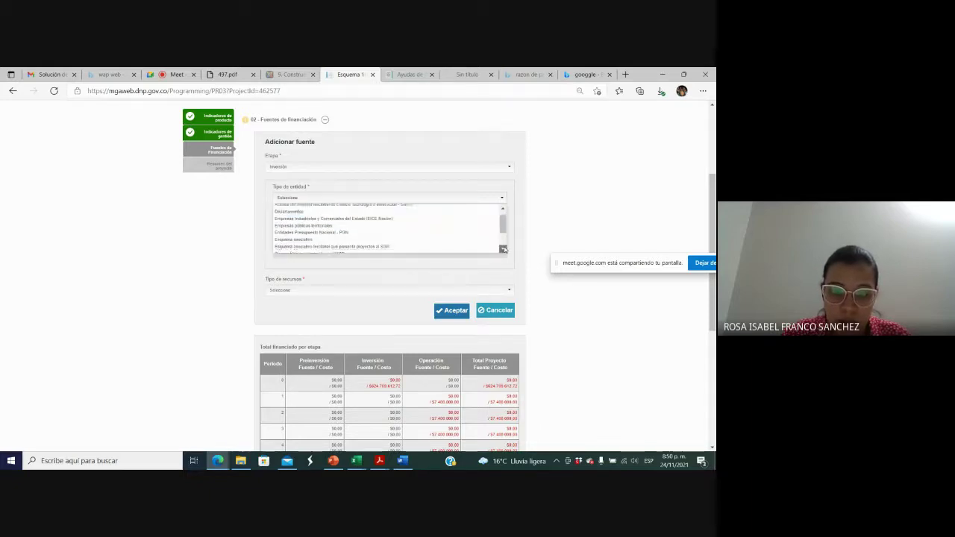
click(504, 250)
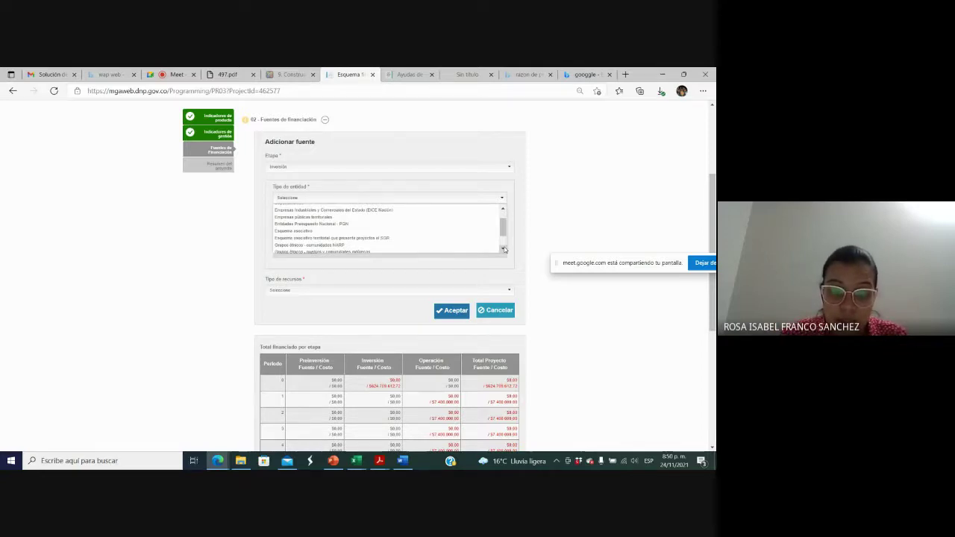
click(504, 250)
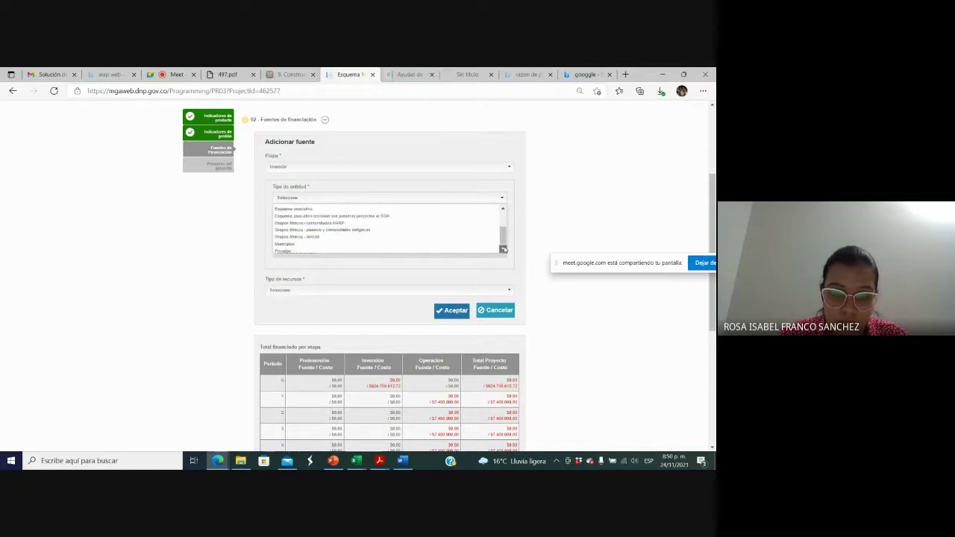
click(364, 243)
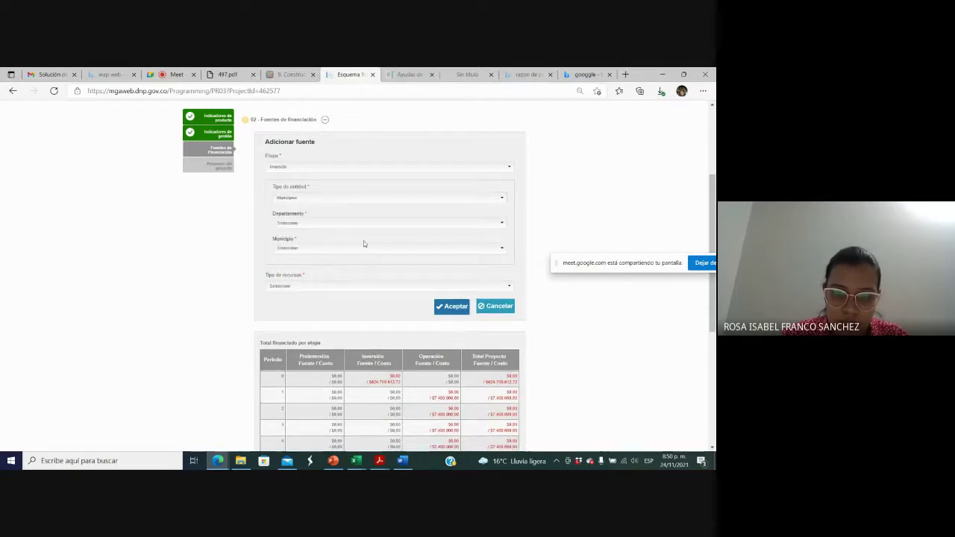
Step: Set the funding source's Departamento to Antioquia and its Municipio to CISNEROS
click(313, 223)
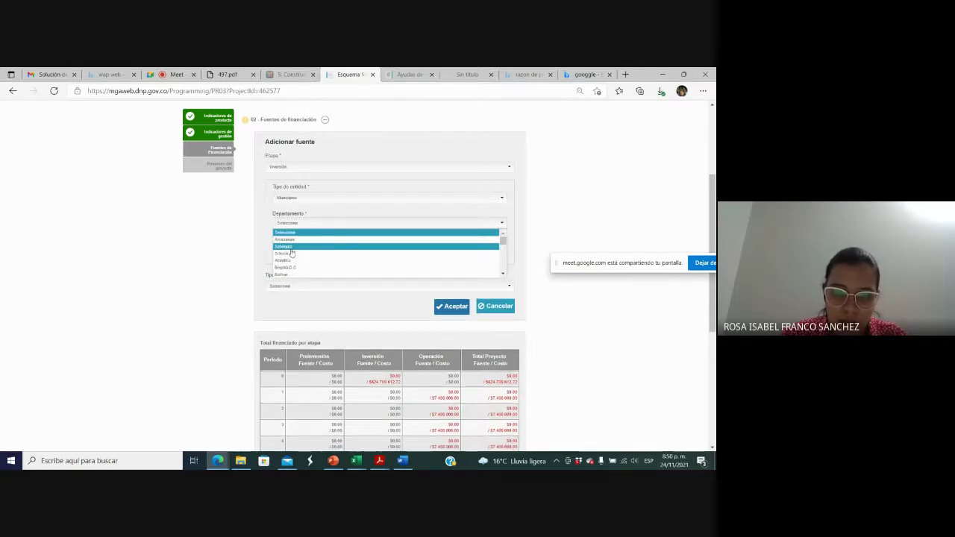
click(291, 246)
click(291, 251)
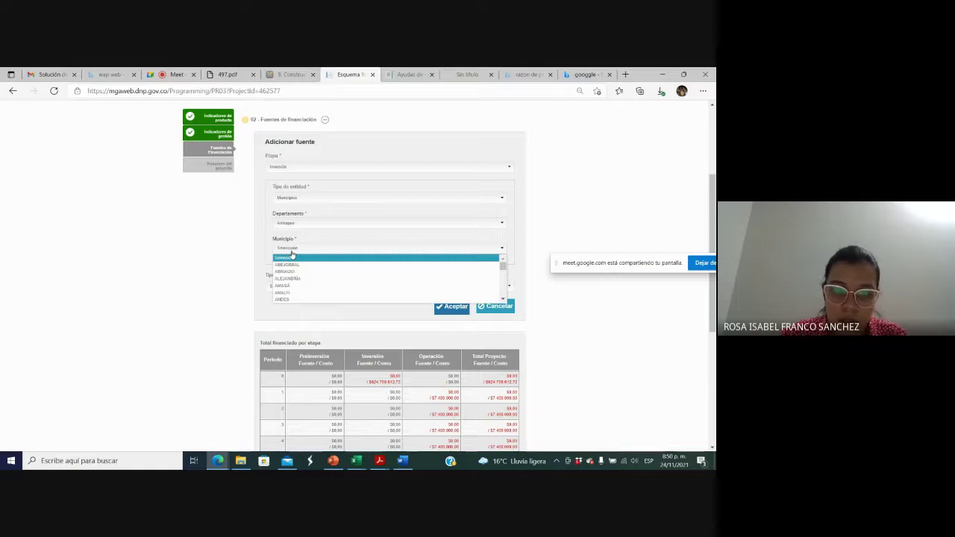
text(cis)
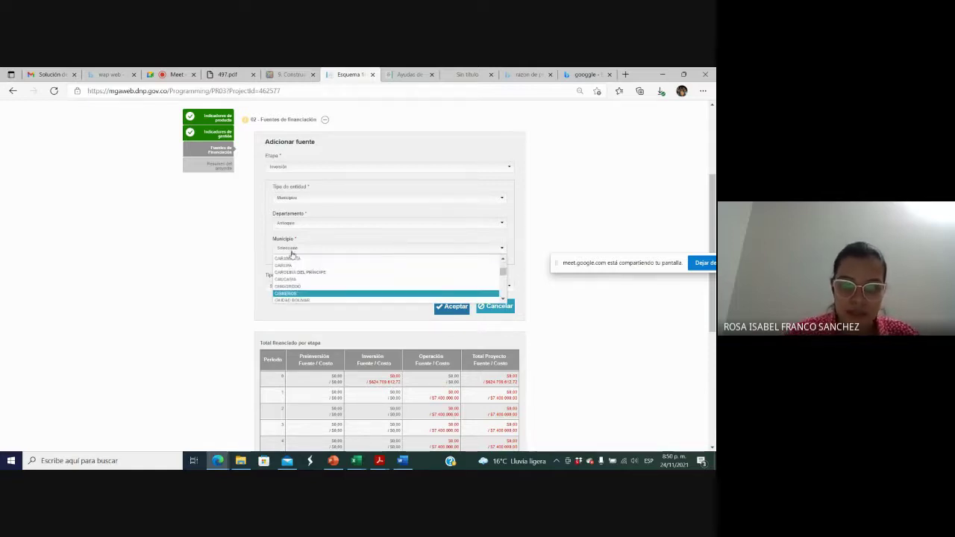
click(296, 294)
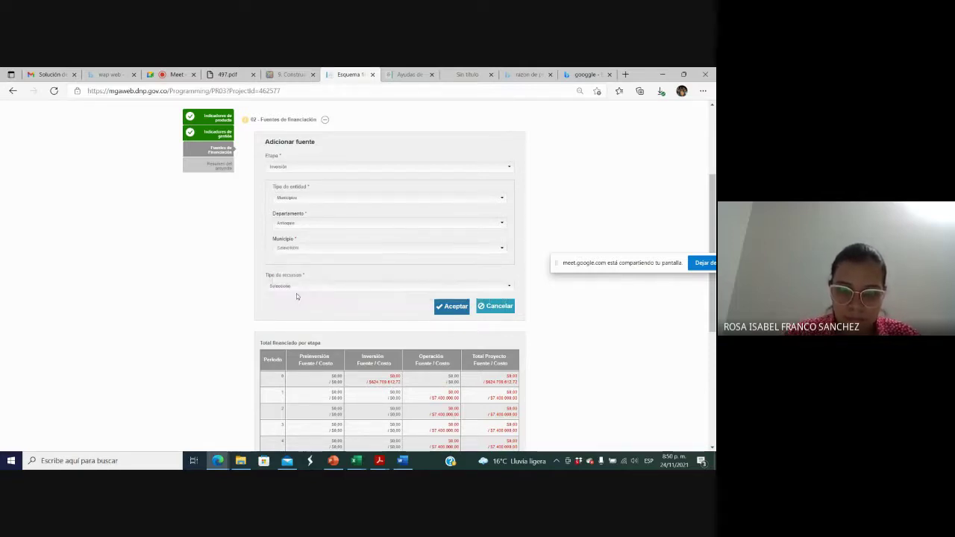
Step: Set the funding source's Tipo de recursos to Propios and accept the new source
click(296, 287)
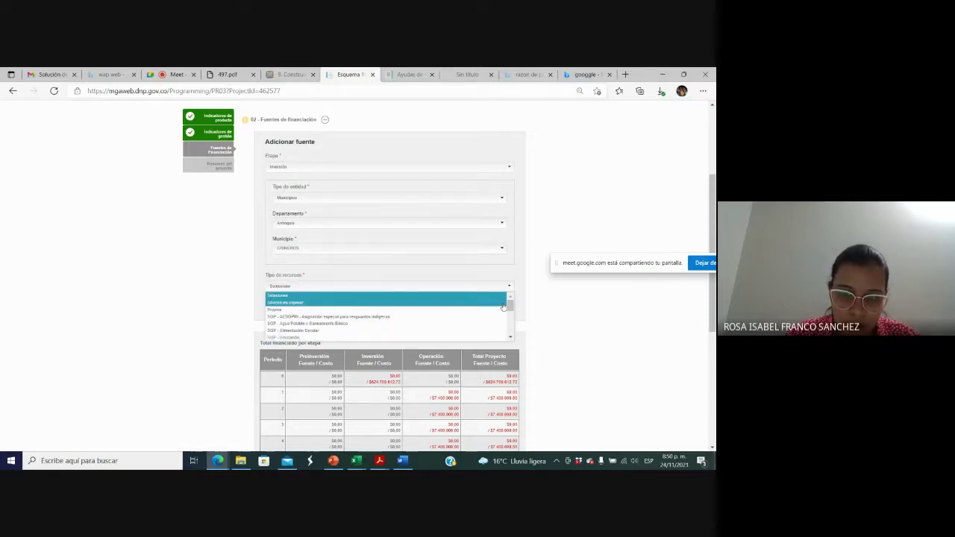
mouse_move(510, 306)
mouse_down()
mouse_move(511, 341)
mouse_move(500, 306)
mouse_up()
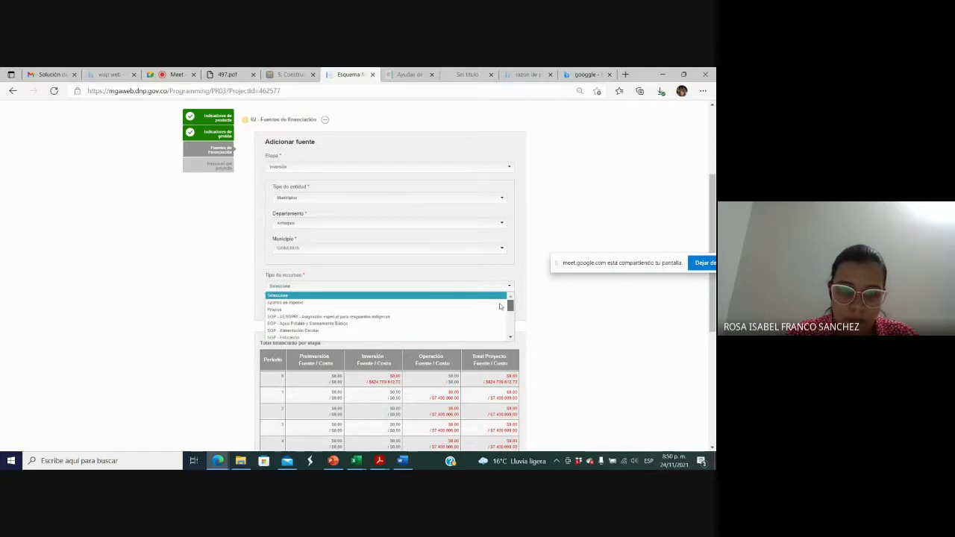
click(314, 314)
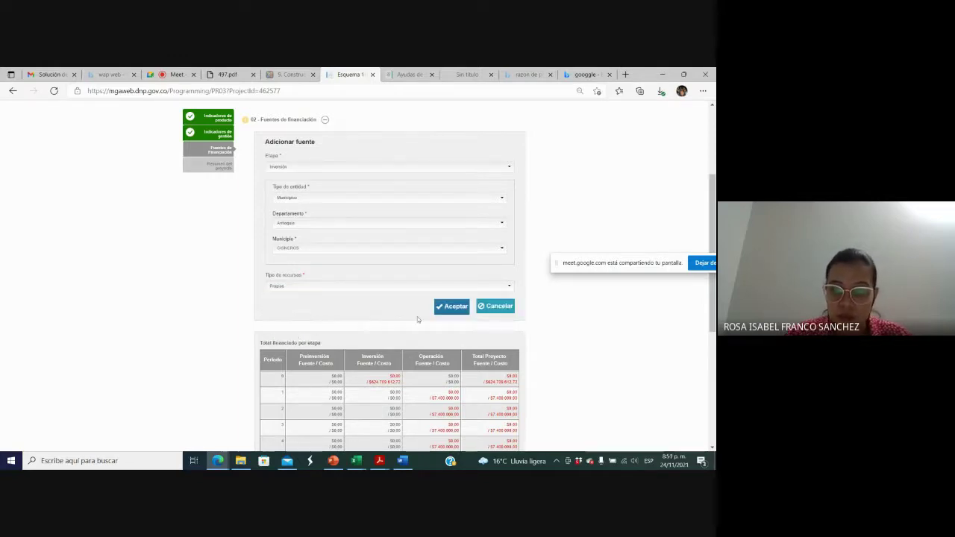
click(449, 309)
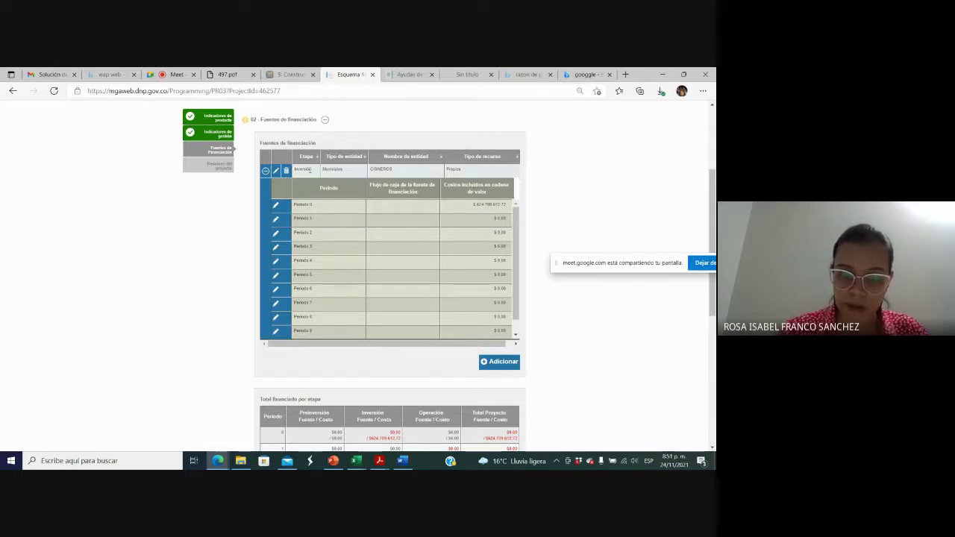
Step: Enter 624709612.72 as the Periodo 0 cash flow of the Inversión funding source, save the row and collapse the source
click(276, 205)
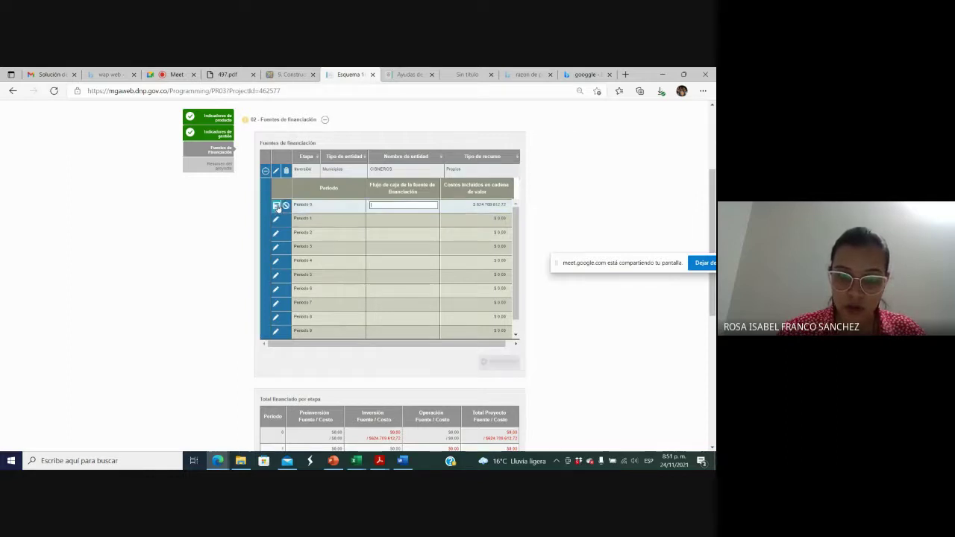
text(6)
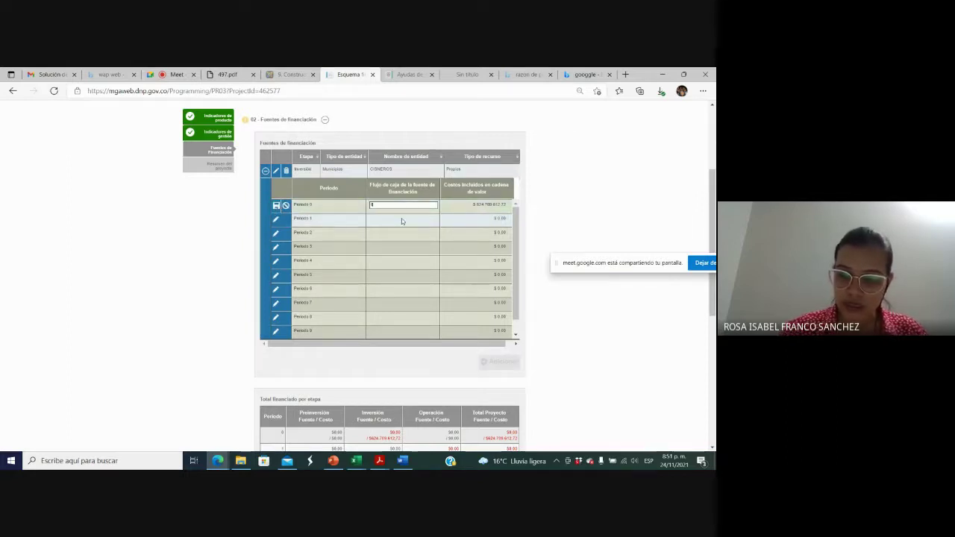
text(2470)
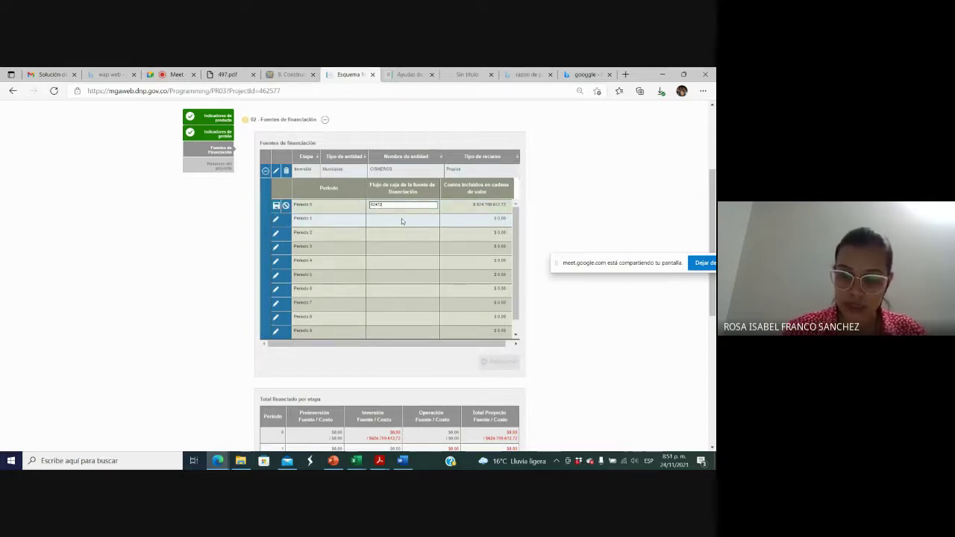
text(9612.72)
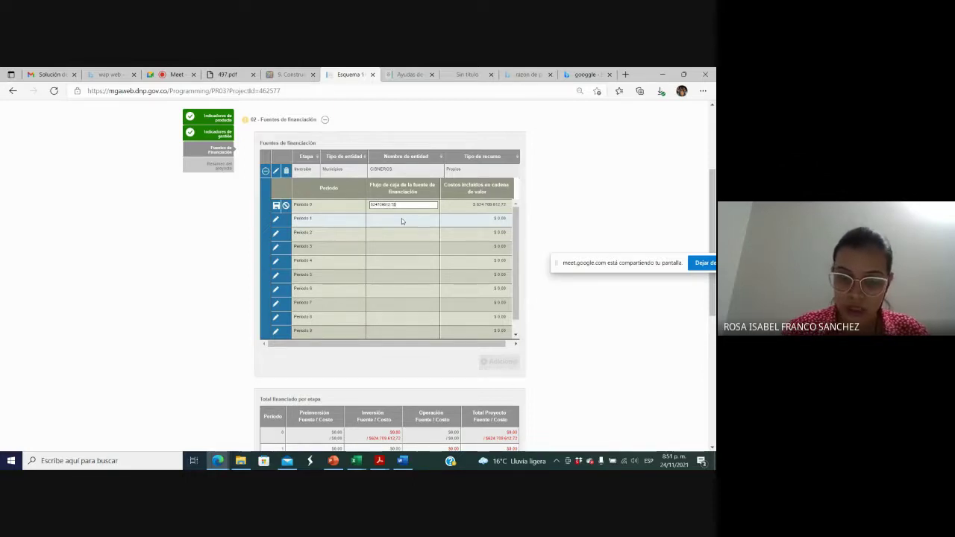
key(Return)
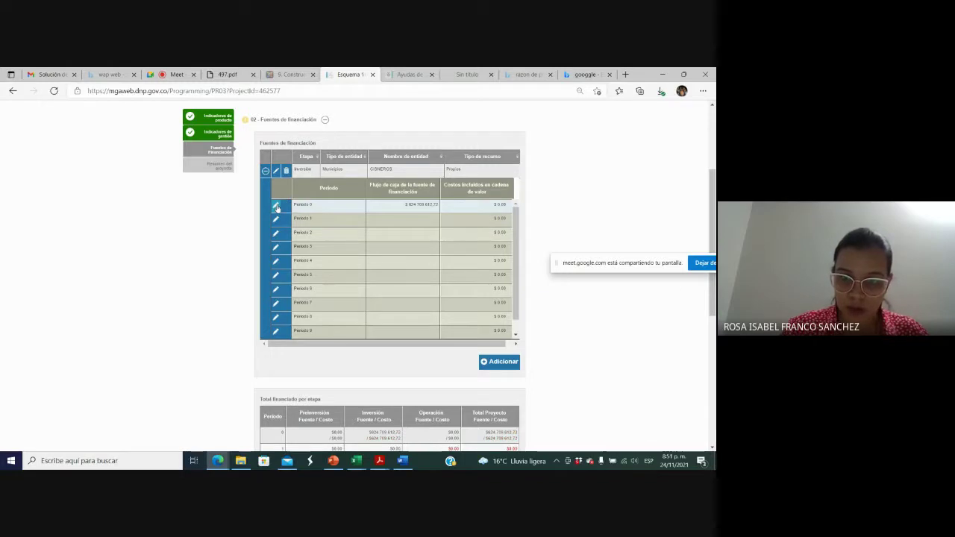
click(516, 336)
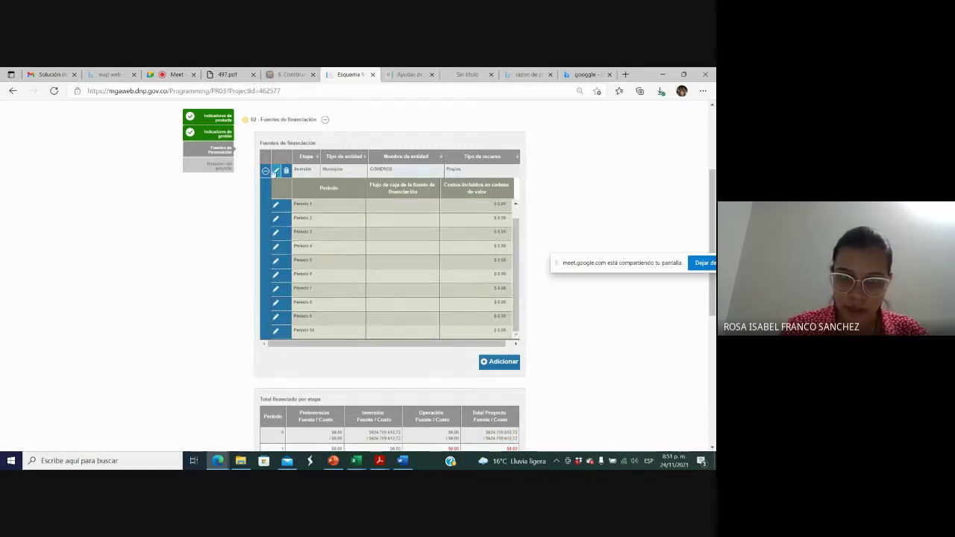
click(266, 171)
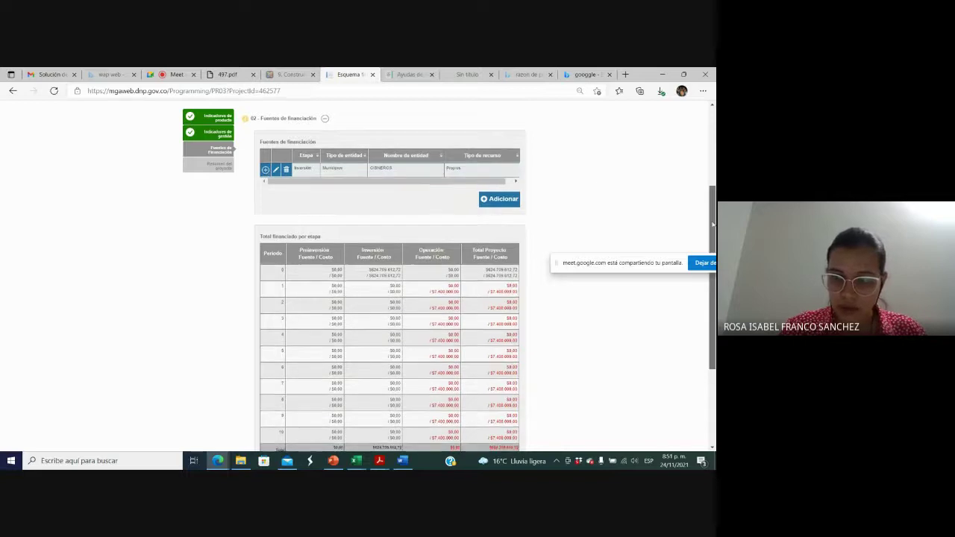
Step: Save the funding sources section, accept the notice and check Periodo 0's Inversión amounts in the totals per stage
drag(713, 218, 713, 291)
click(506, 367)
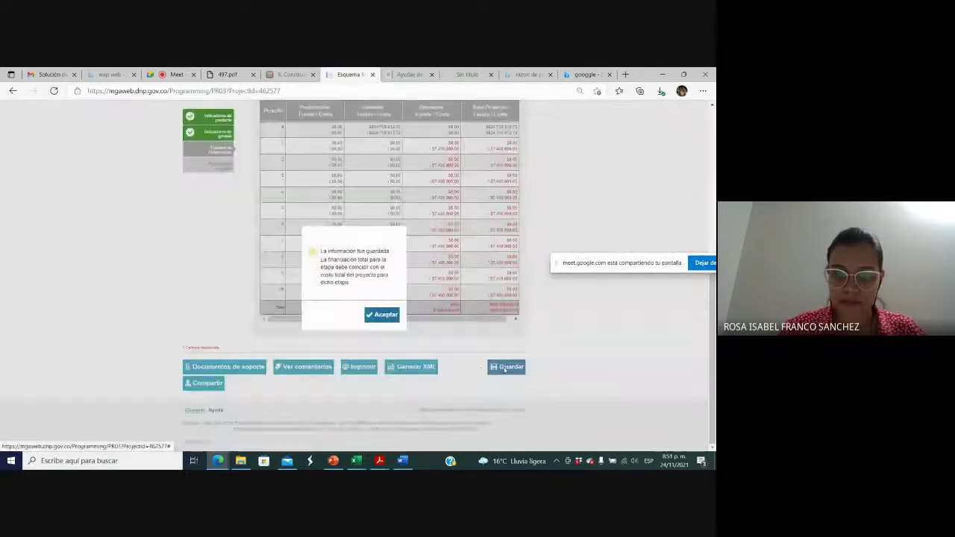
click(383, 316)
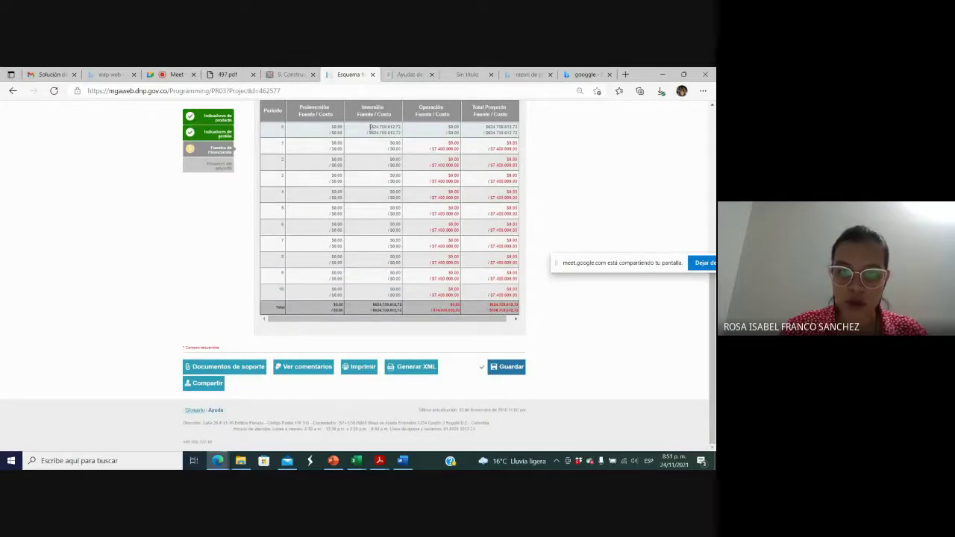
drag(370, 126, 393, 133)
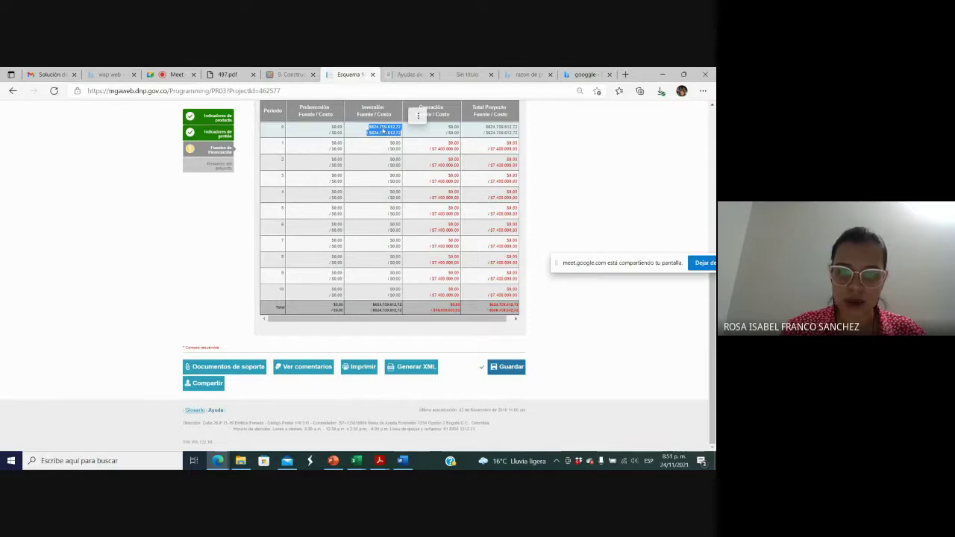
click(552, 189)
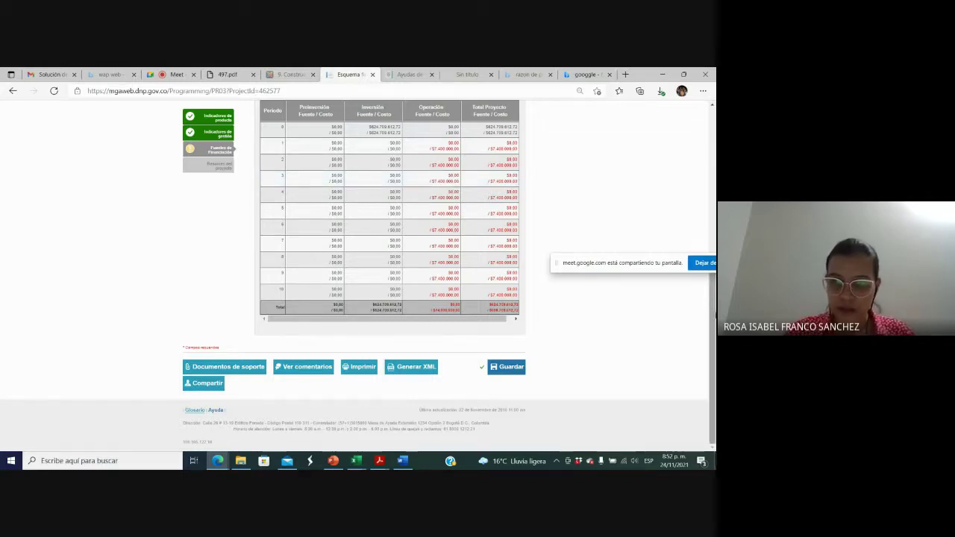
Step: Start adding another funding source with Etapa Operación and Tipo de entidad Municipios
drag(714, 307, 607, 230)
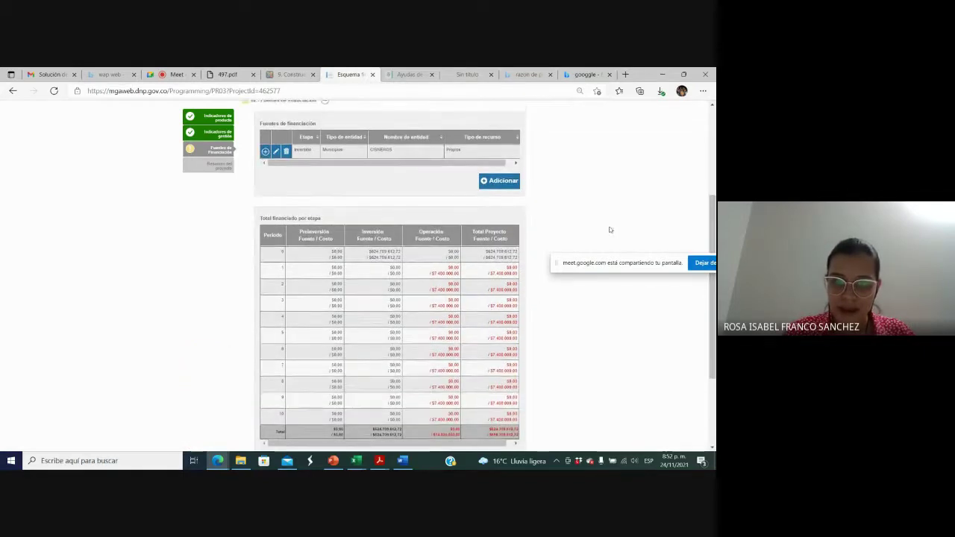
click(498, 182)
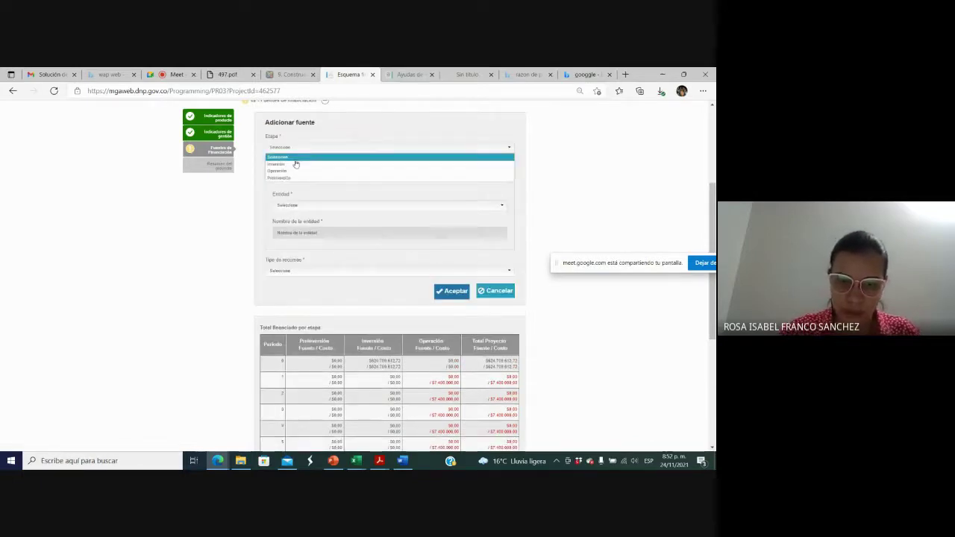
click(292, 172)
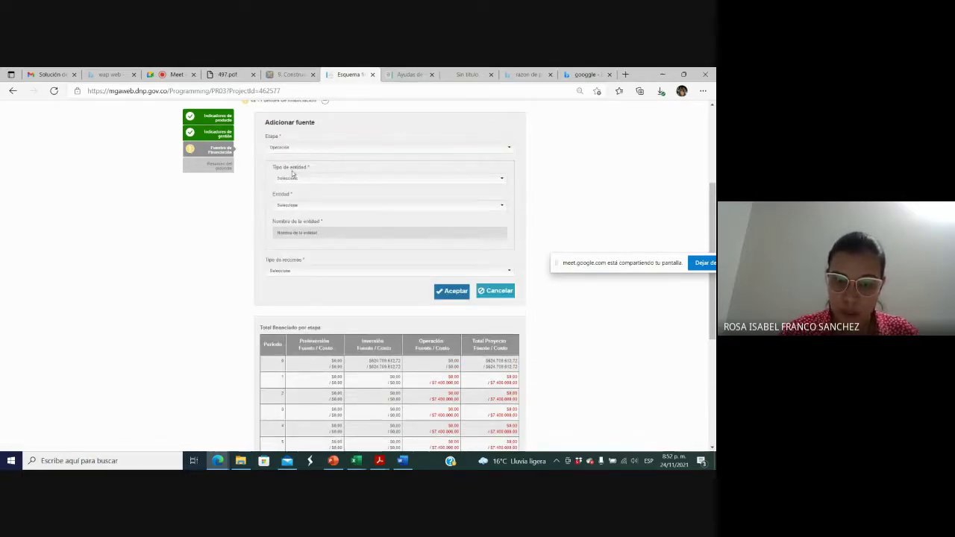
click(292, 180)
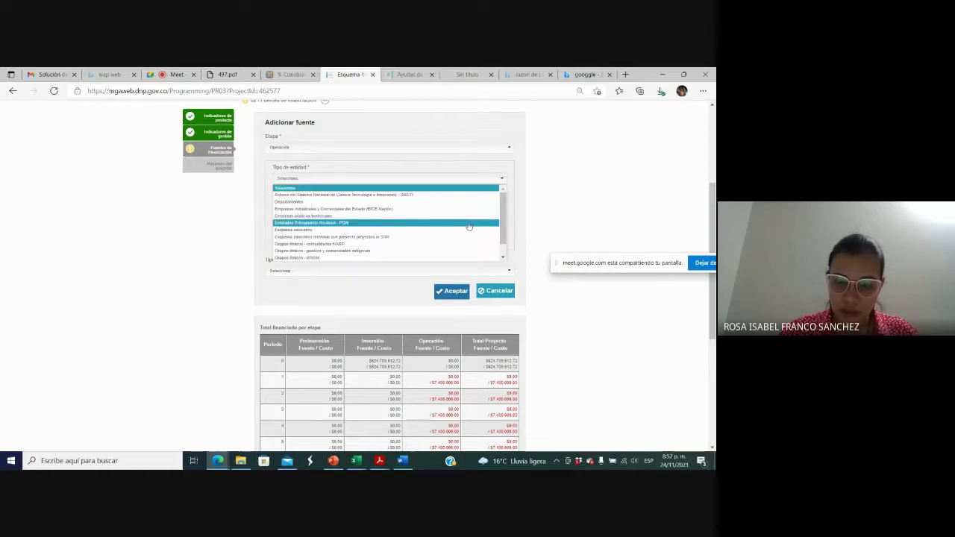
scroll(503, 243, down, 1)
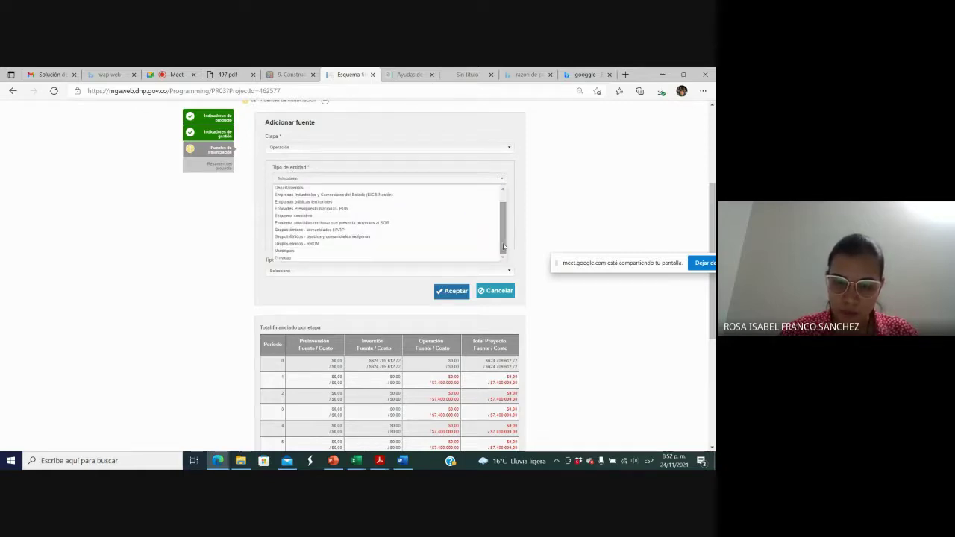
click(317, 254)
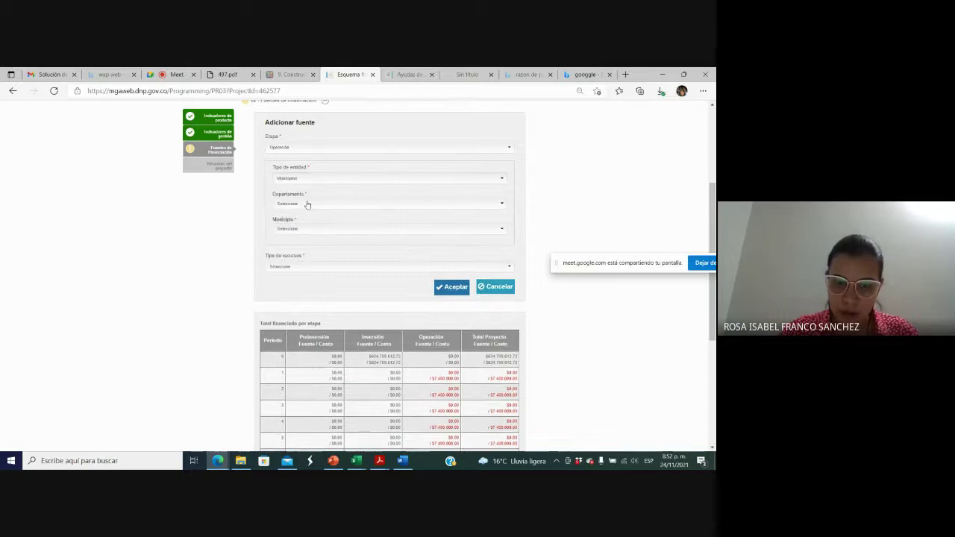
Step: Set the Operación source's Departamento to Antioquia and its Municipio to CISNEROS
click(306, 204)
click(302, 228)
click(302, 228)
text(cis)
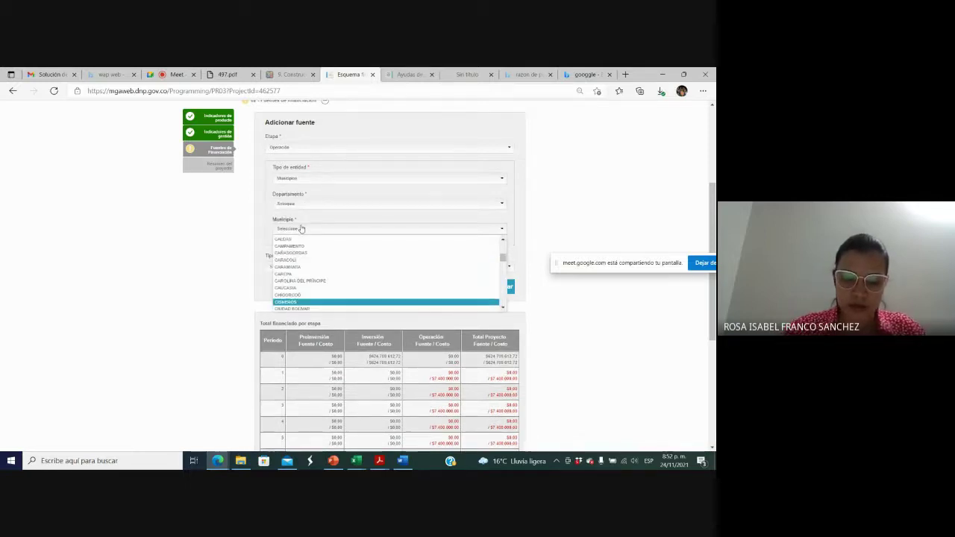
click(293, 303)
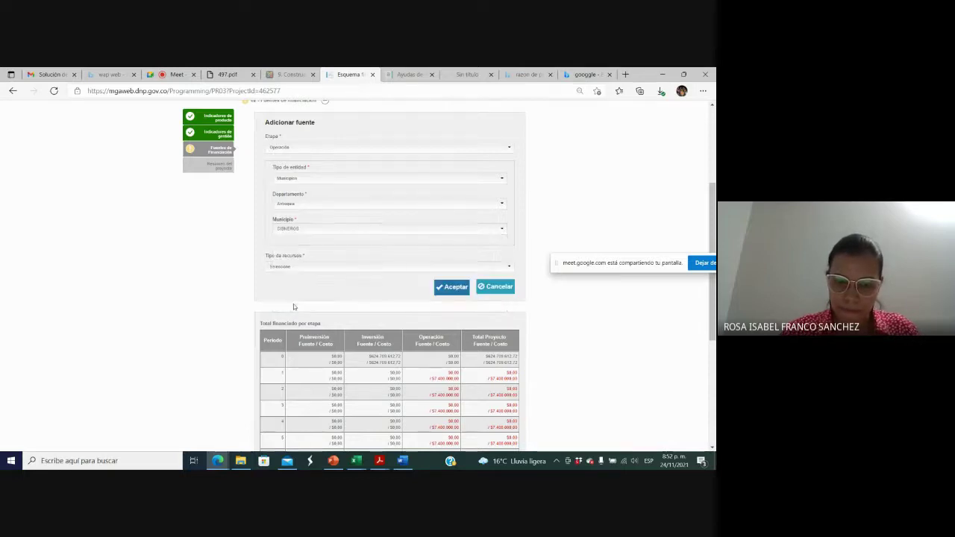
Step: Set the Operación source's Tipo de recursos to Propios and accept the source
click(297, 270)
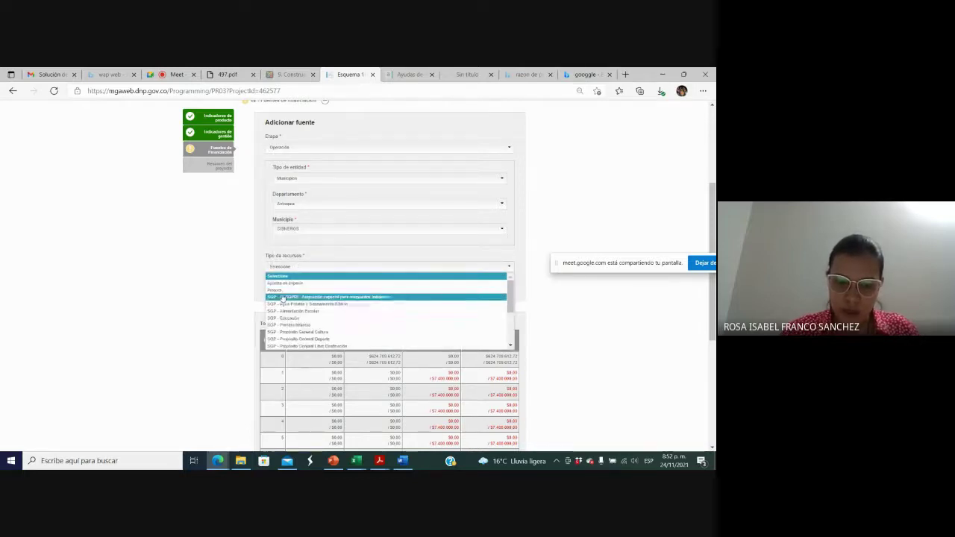
click(282, 291)
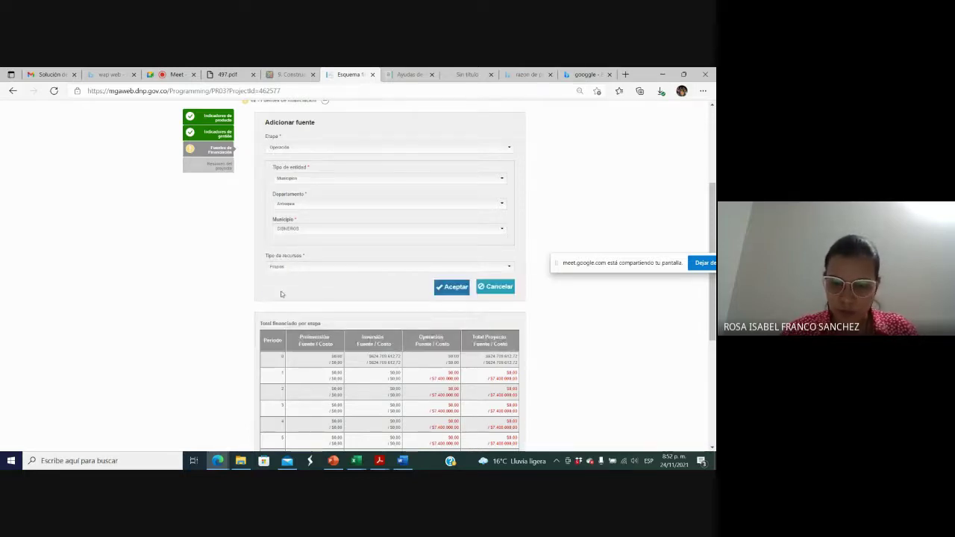
click(458, 287)
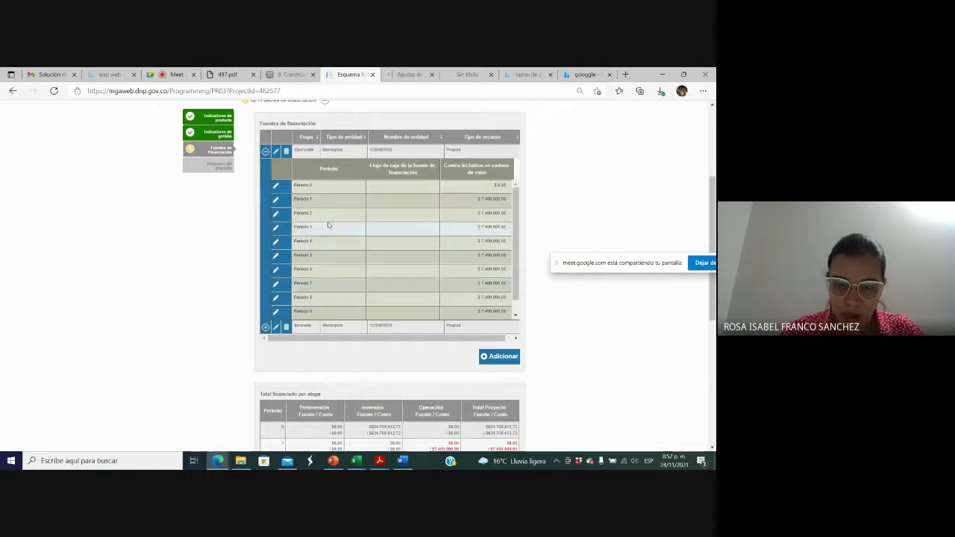
Step: Open the cash flow values of Periodo 1 through Periodo 10 for editing in the Operación source
click(275, 200)
click(276, 214)
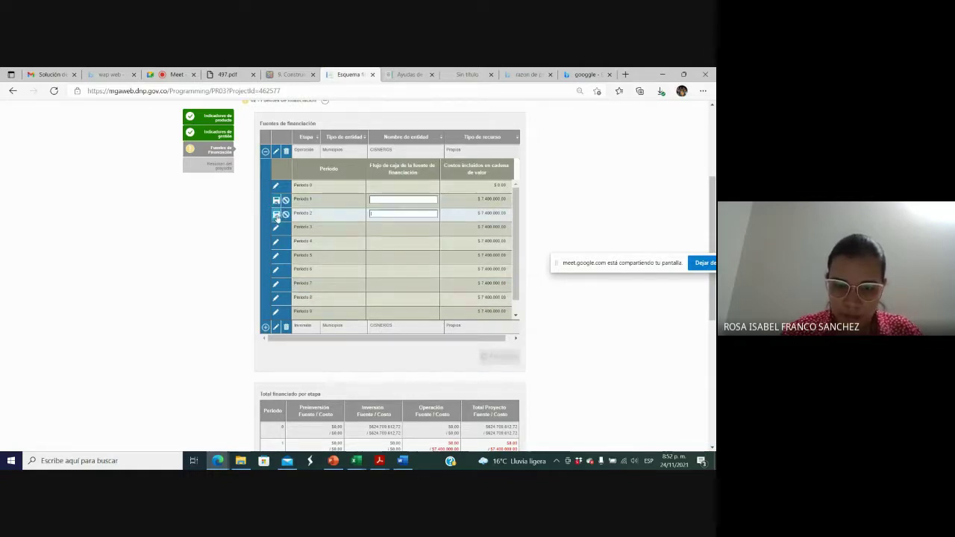
click(275, 227)
click(275, 242)
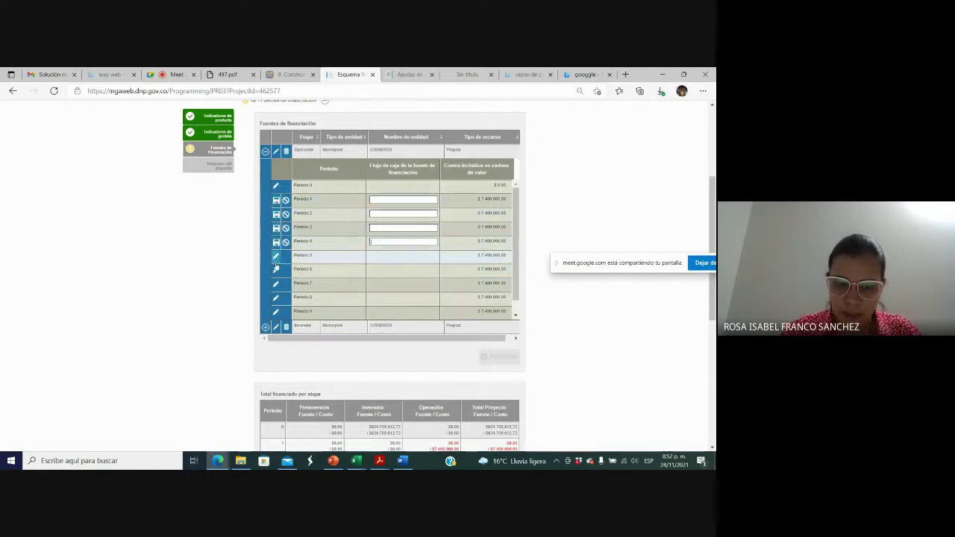
click(276, 256)
click(275, 270)
click(276, 283)
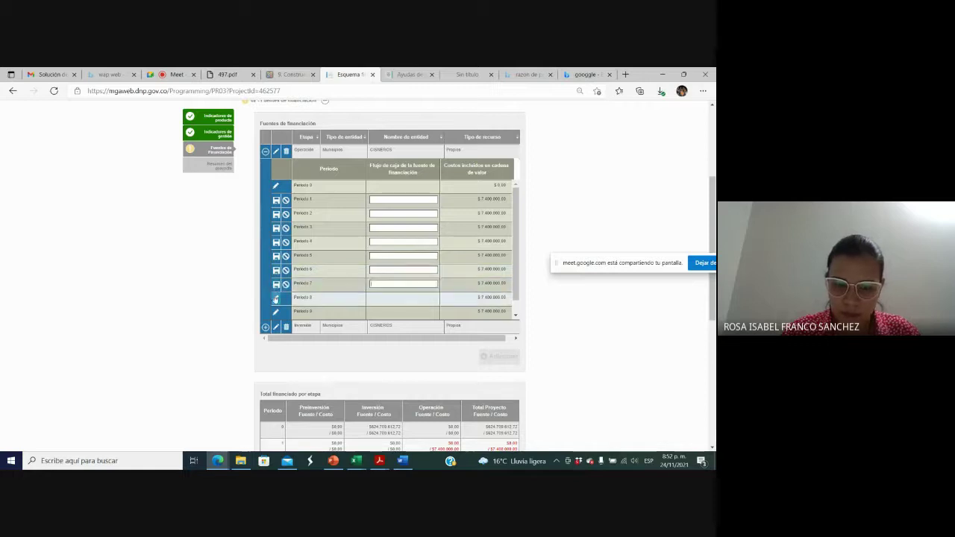
click(276, 298)
click(275, 312)
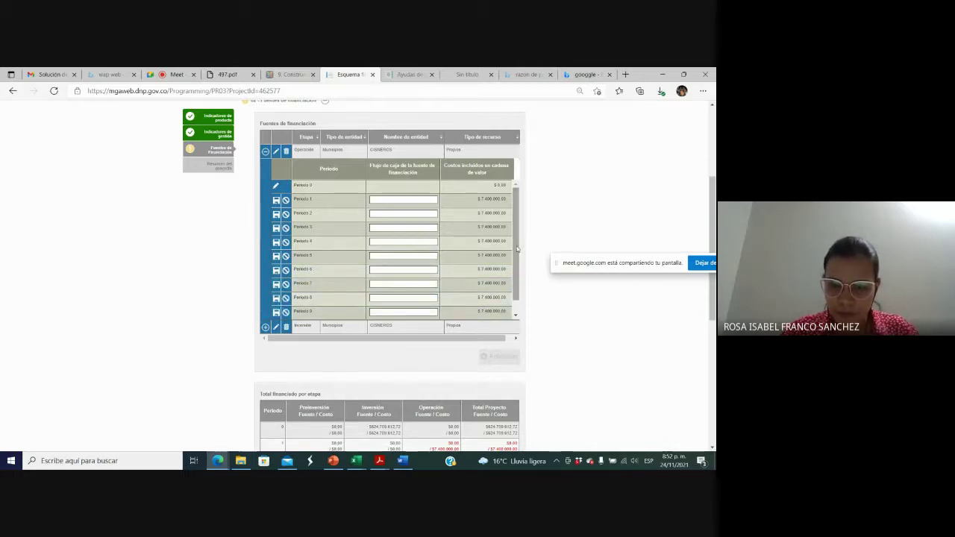
scroll(278, 314, down, 1)
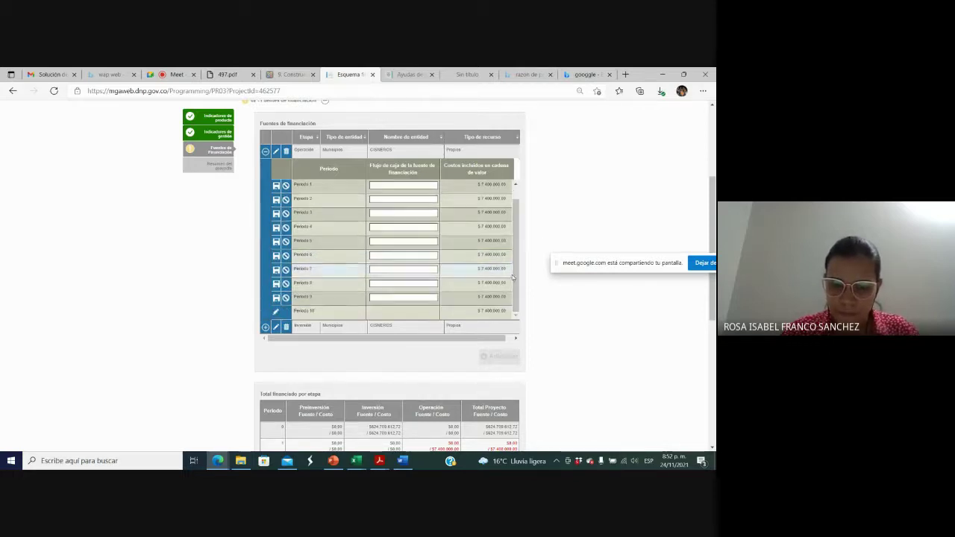
click(275, 312)
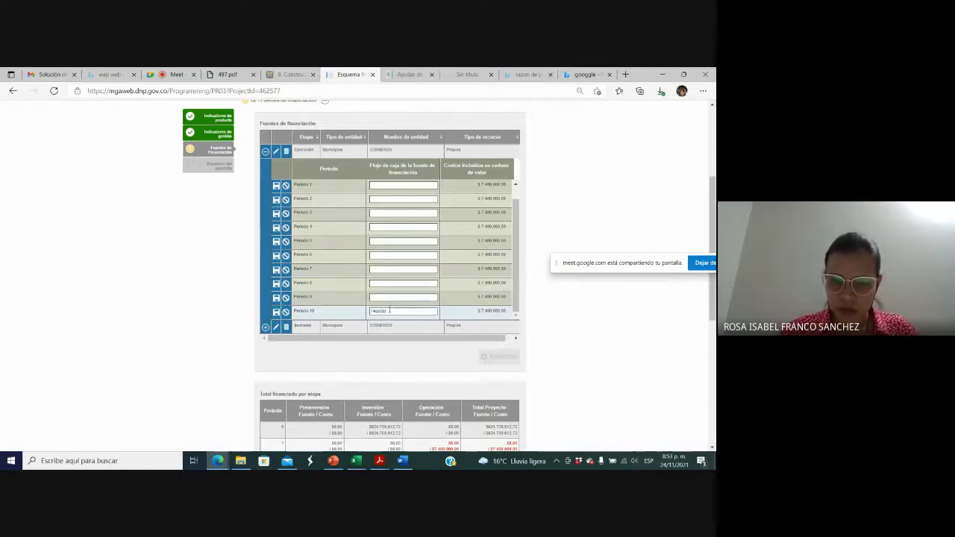
Step: Enter 7400000 as the Operación source's Periodo 10 cash flow and select the amount for copying
text(000)
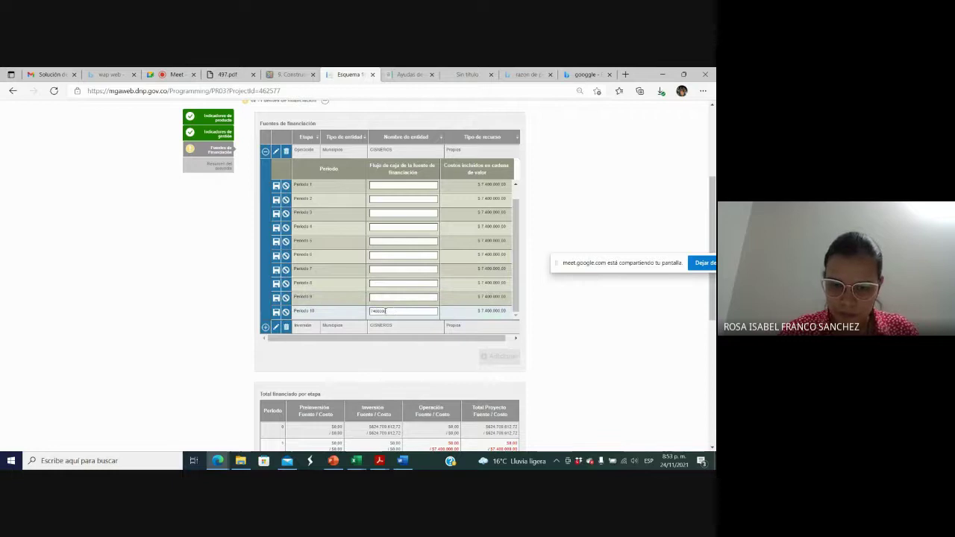
text(0)
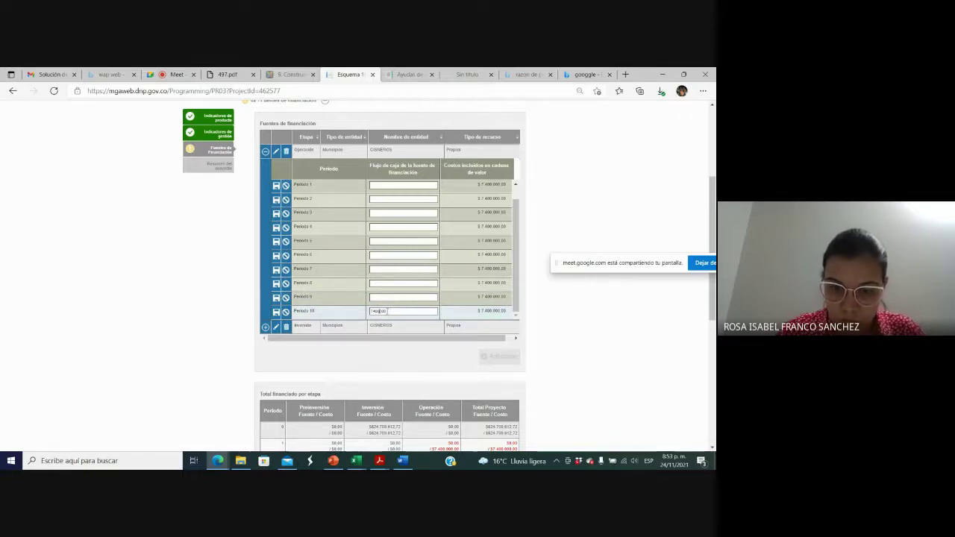
drag(388, 311, 357, 316)
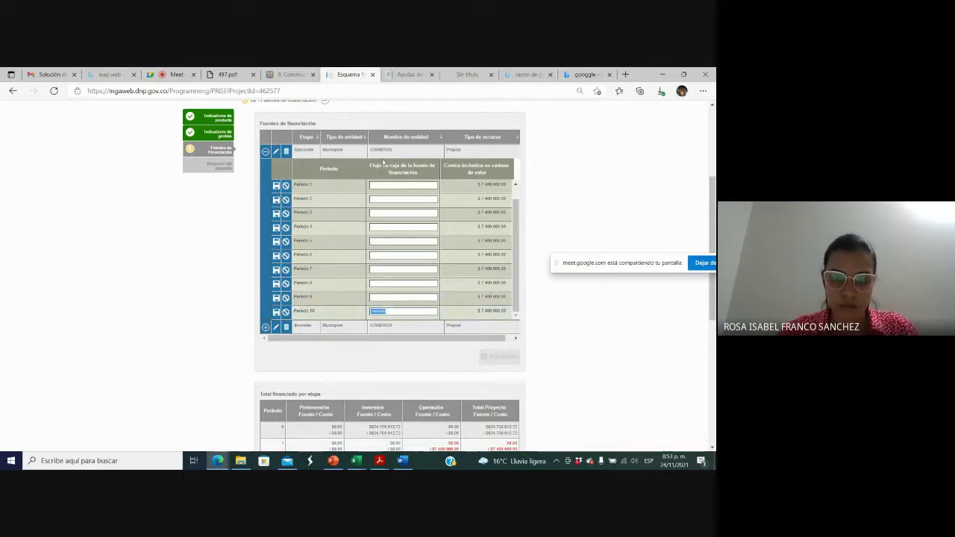
Step: Enter 7.400.000,00 as the Operación source's cash flow for each of Periodo 1 through Periodo 9
click(373, 185)
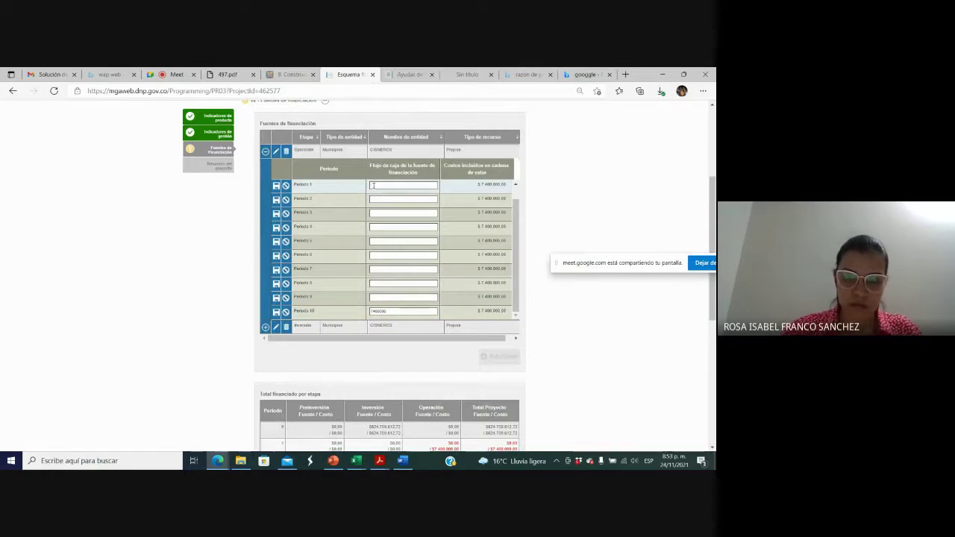
key(ctrl+v)
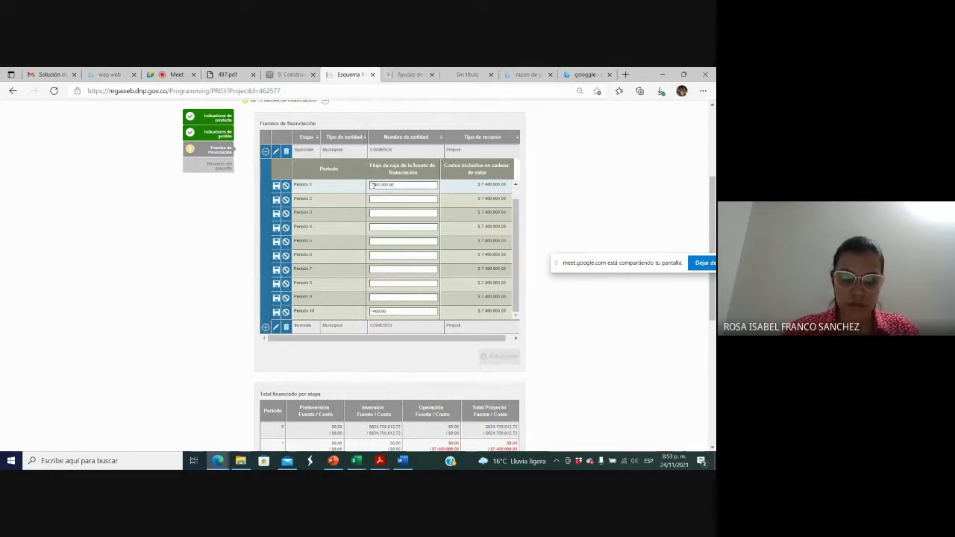
key(Tab)
text(7400000)
key(Tab)
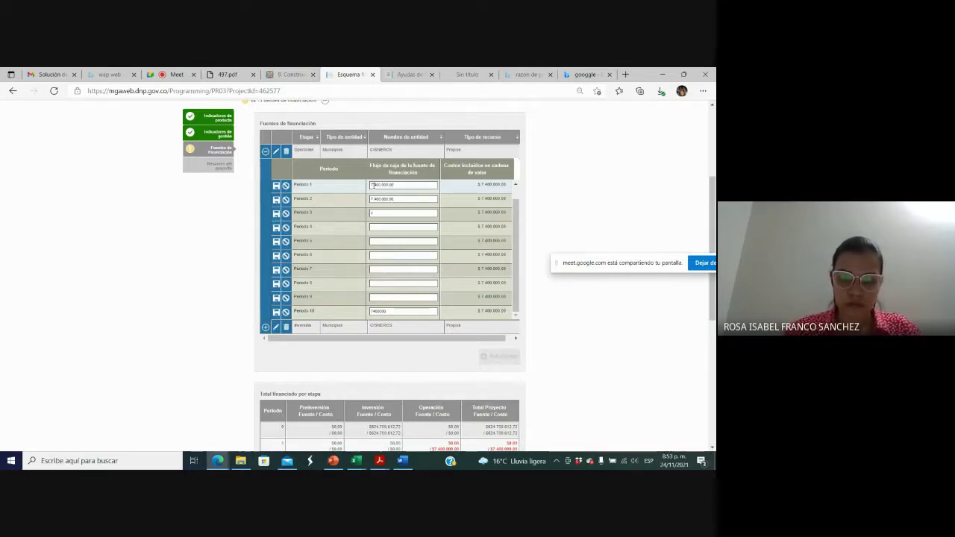
text(7.400.000,00)
text(7.400.000,00)
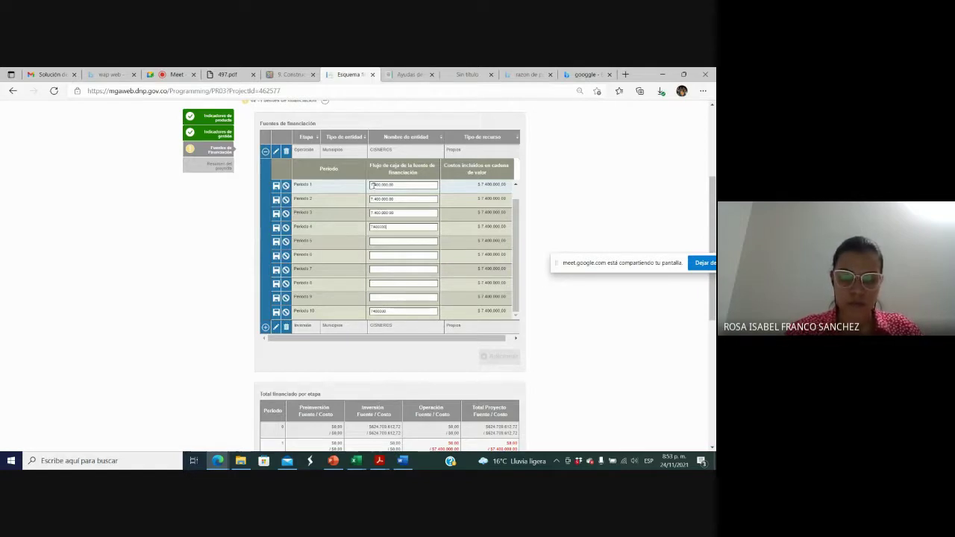
key(Tab)
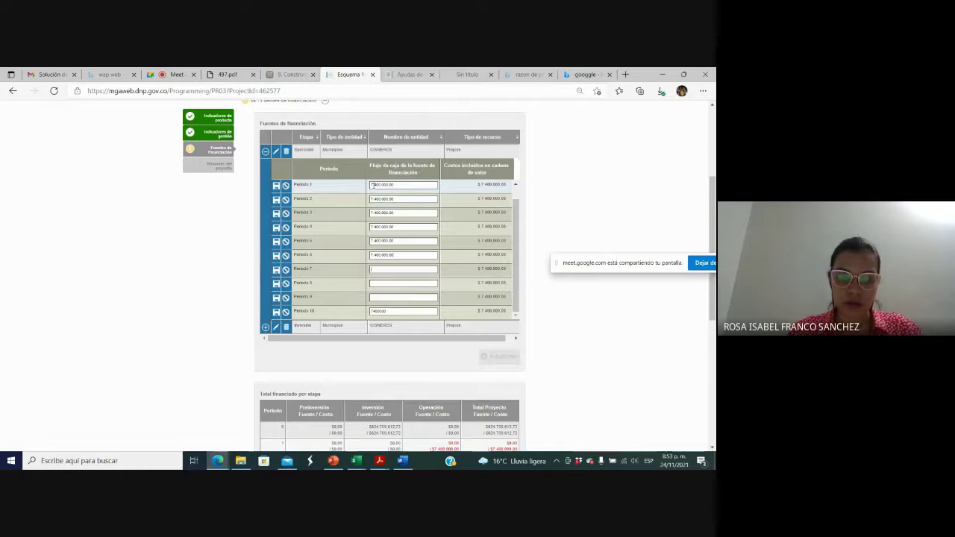
key(Tab)
text(7.400.000,00)
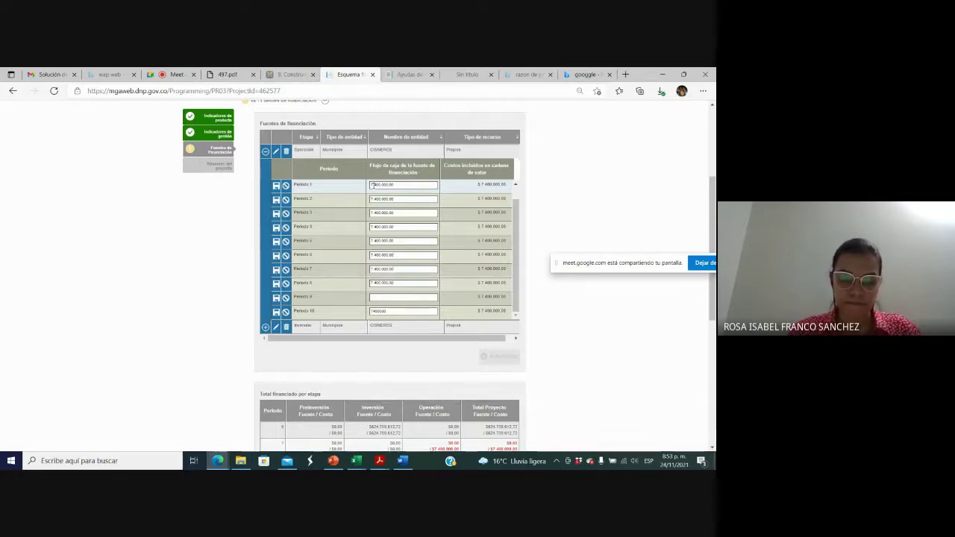
key(Tab)
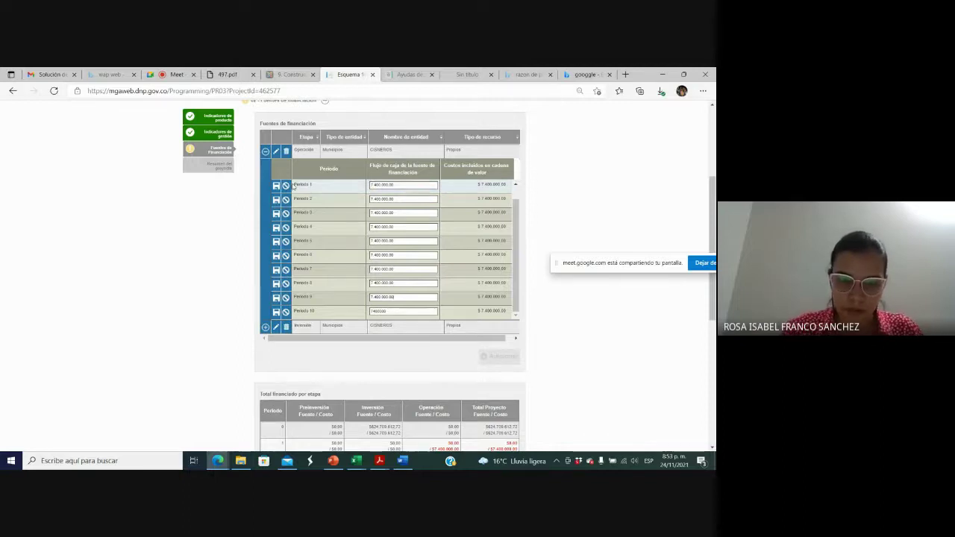
Step: Save the Operación source's cash flow rows for Periodo 1 through Periodo 10
click(276, 185)
click(276, 200)
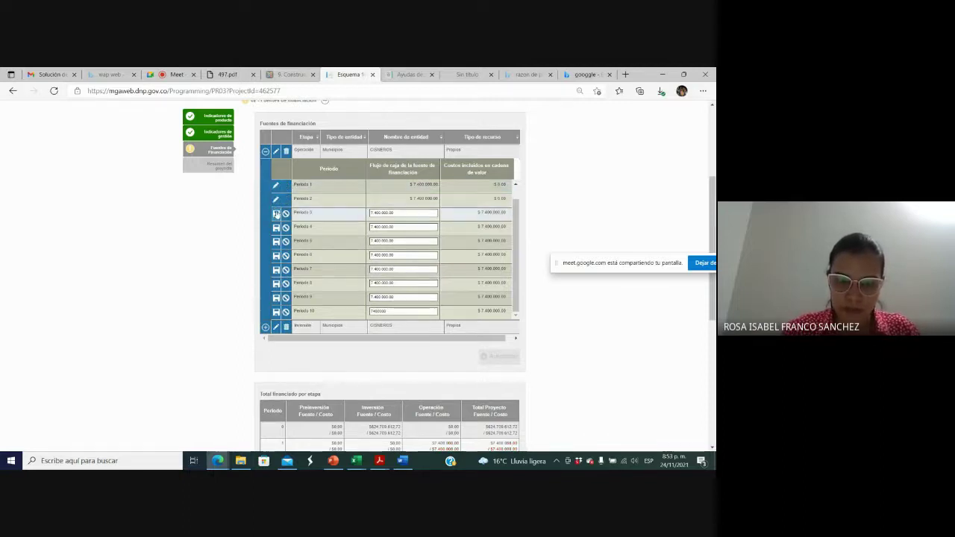
click(276, 213)
click(277, 228)
click(276, 242)
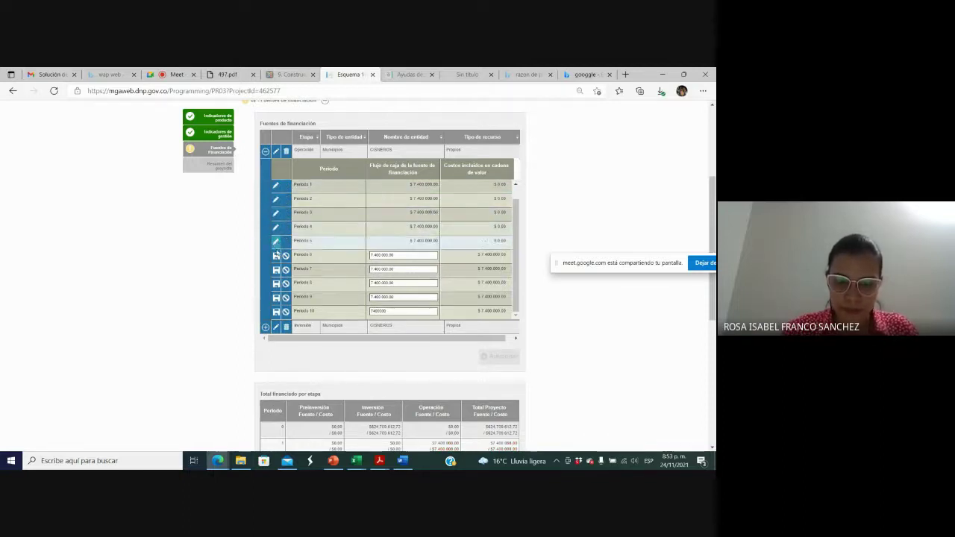
click(277, 256)
click(276, 270)
click(276, 283)
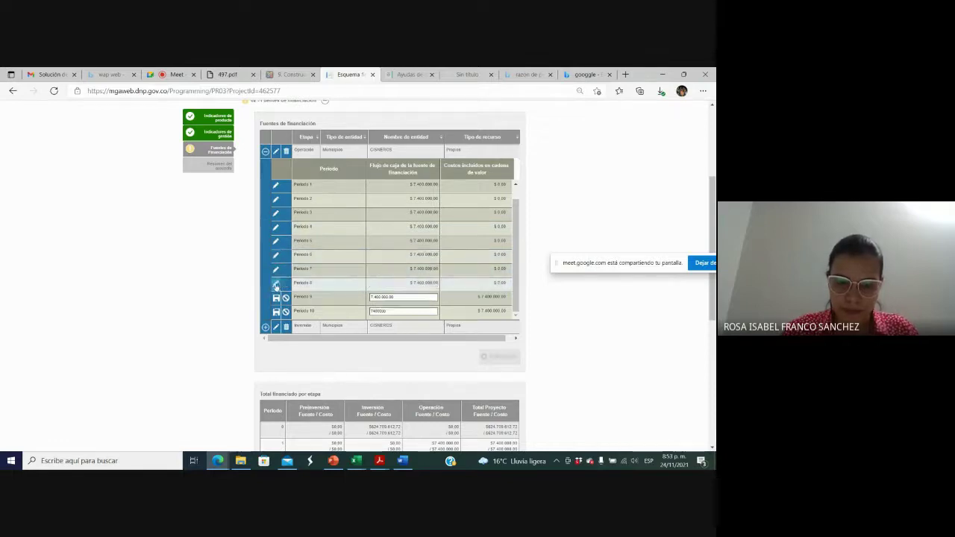
click(276, 298)
click(276, 312)
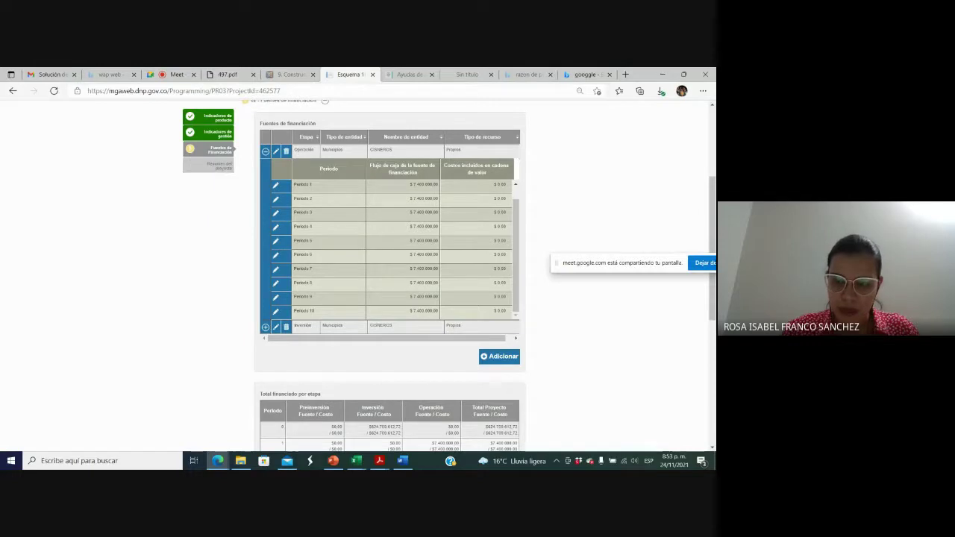
Step: Check the Total financiado por etapa table and save the project's financing sources
drag(713, 280, 713, 378)
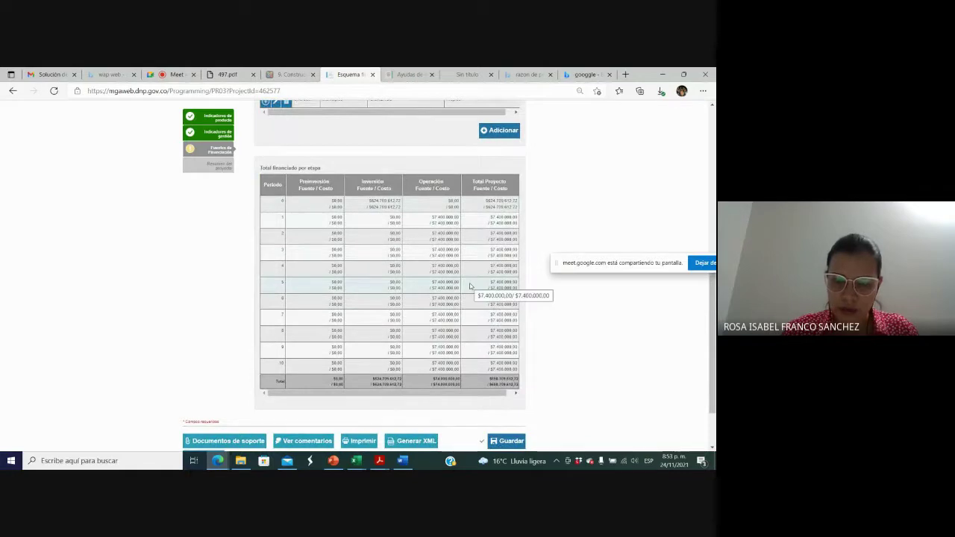
click(503, 443)
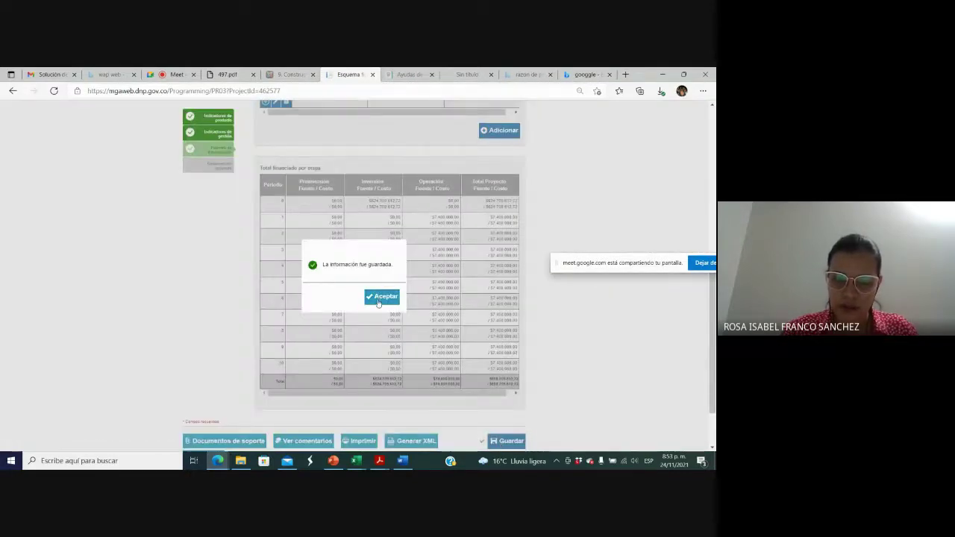
click(382, 297)
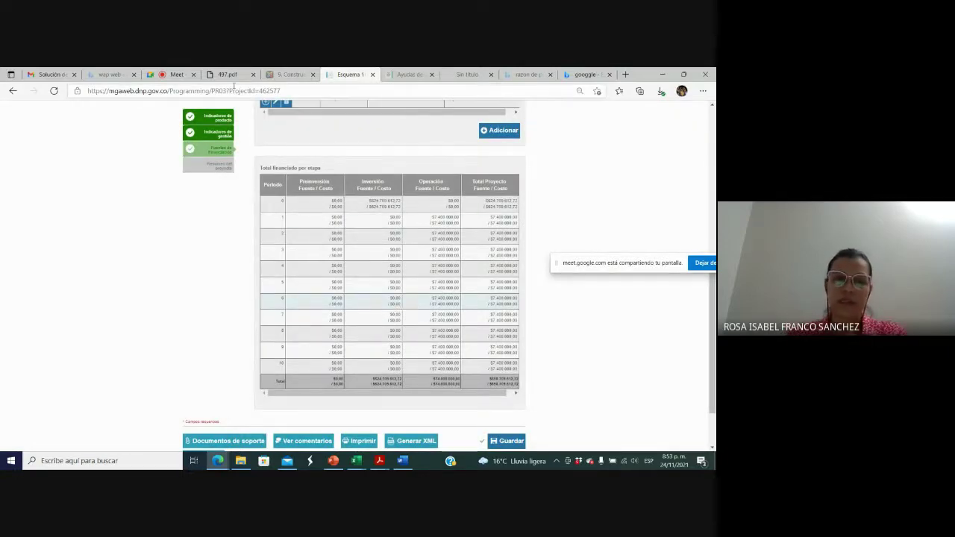
click(177, 74)
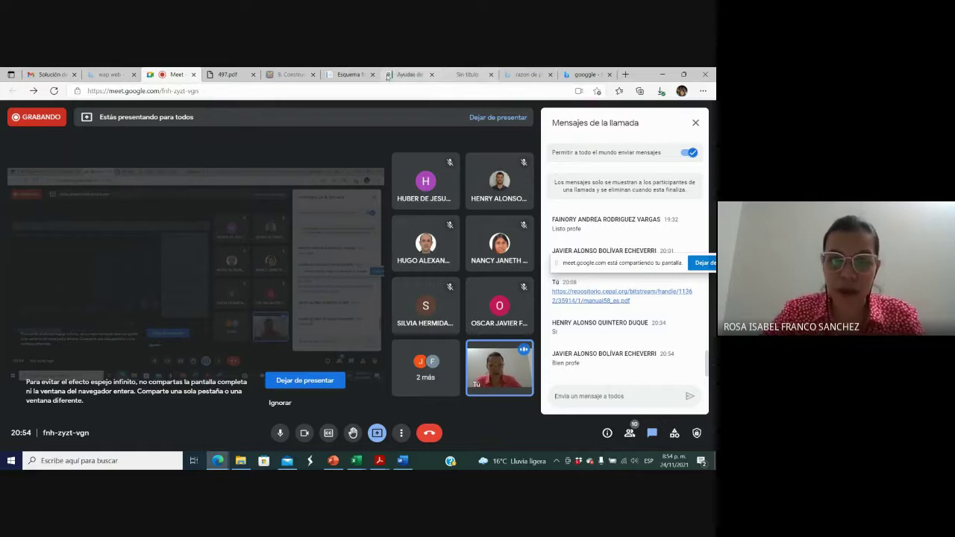
click(349, 75)
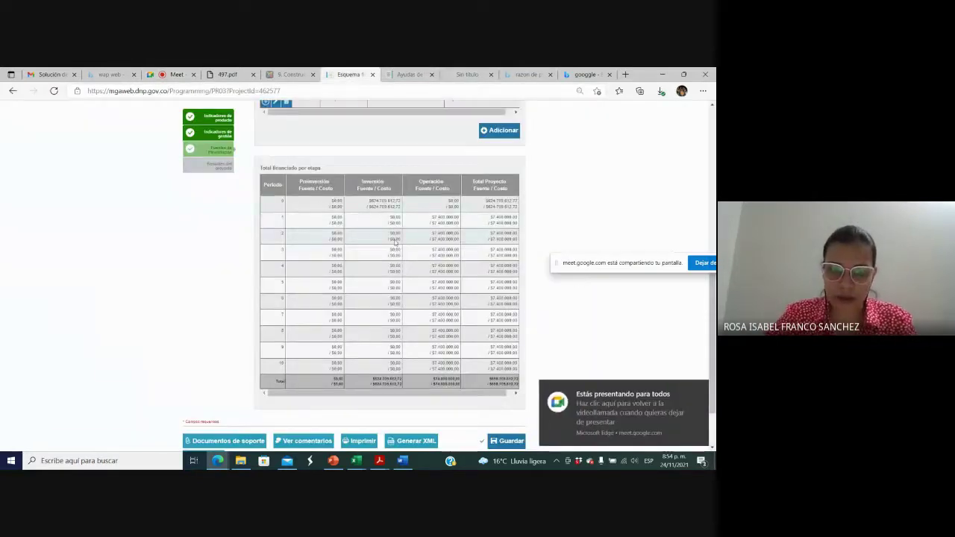
click(215, 171)
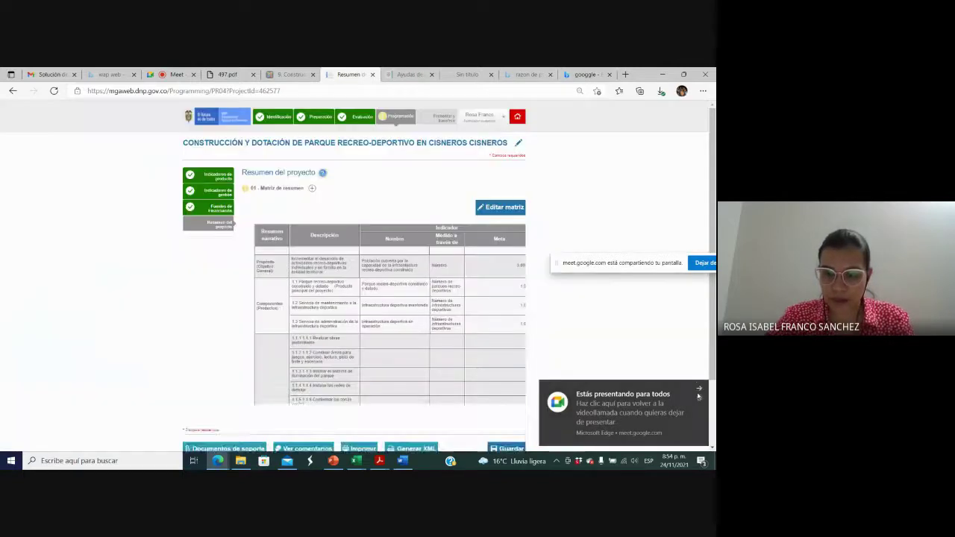
click(511, 210)
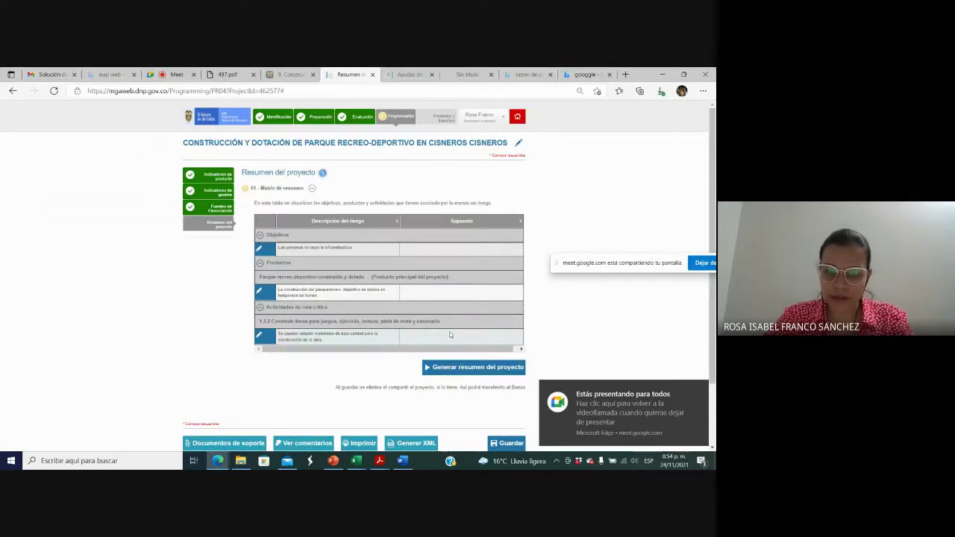
click(219, 207)
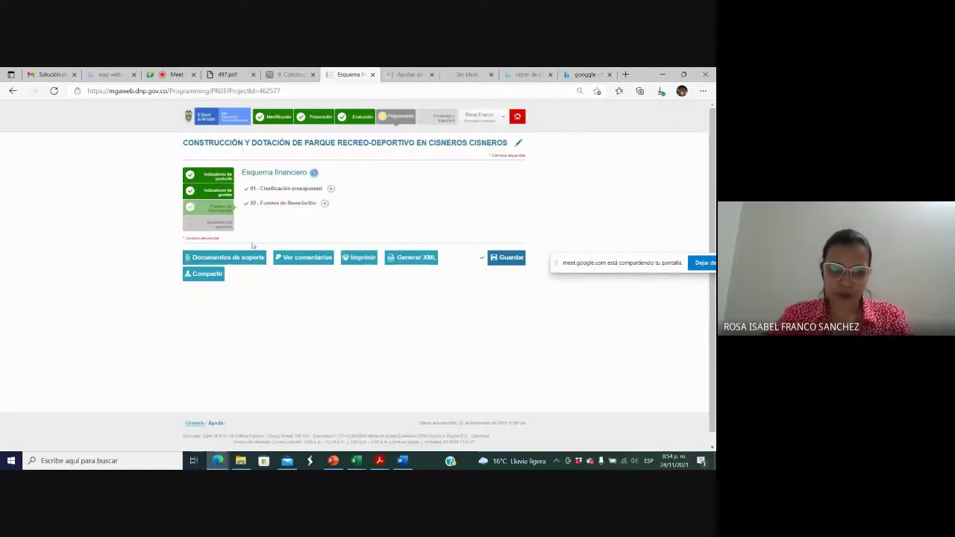
Step: Open Resumen del proyecto and examine the summary matrix's descriptions, indicators, targets, verification sources and Supuestos
click(221, 225)
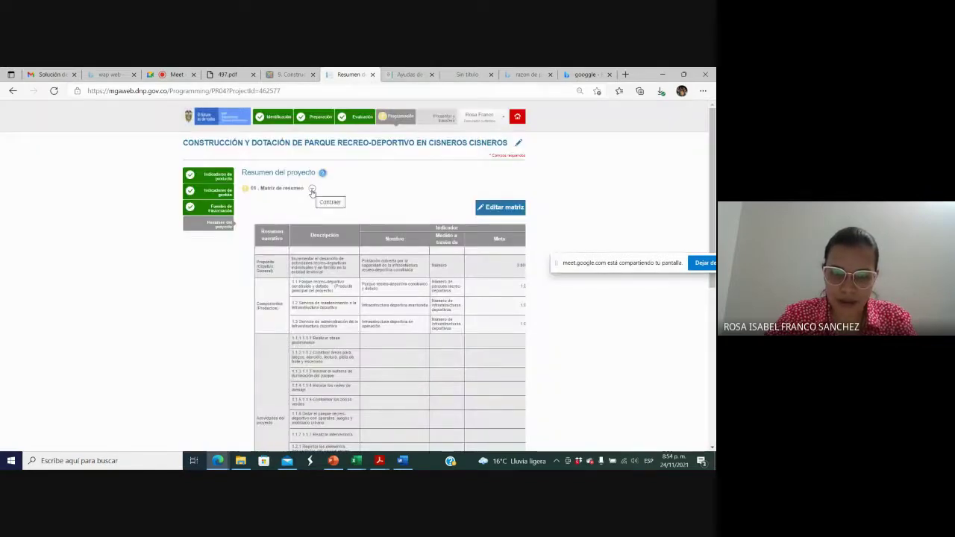
click(312, 189)
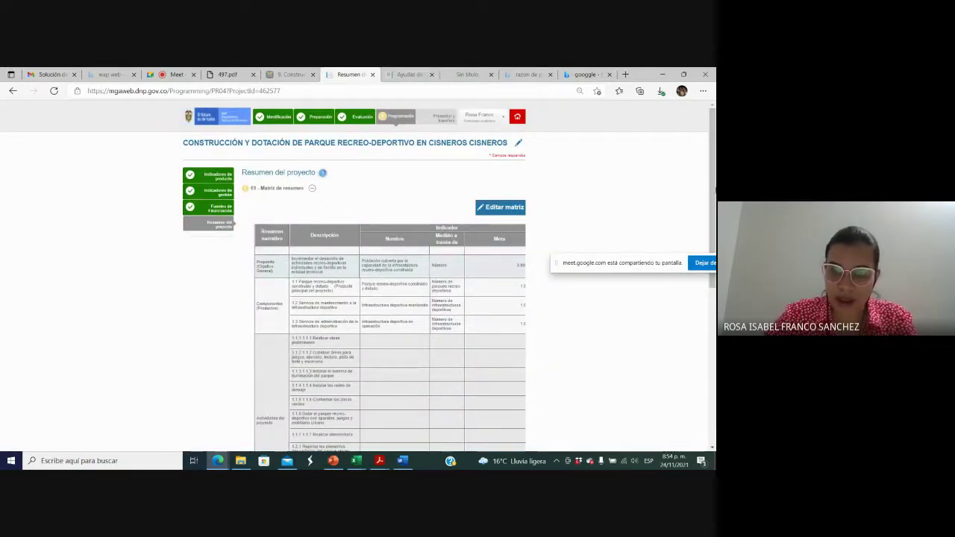
scroll(710, 233, down, 1)
drag(711, 233, 711, 255)
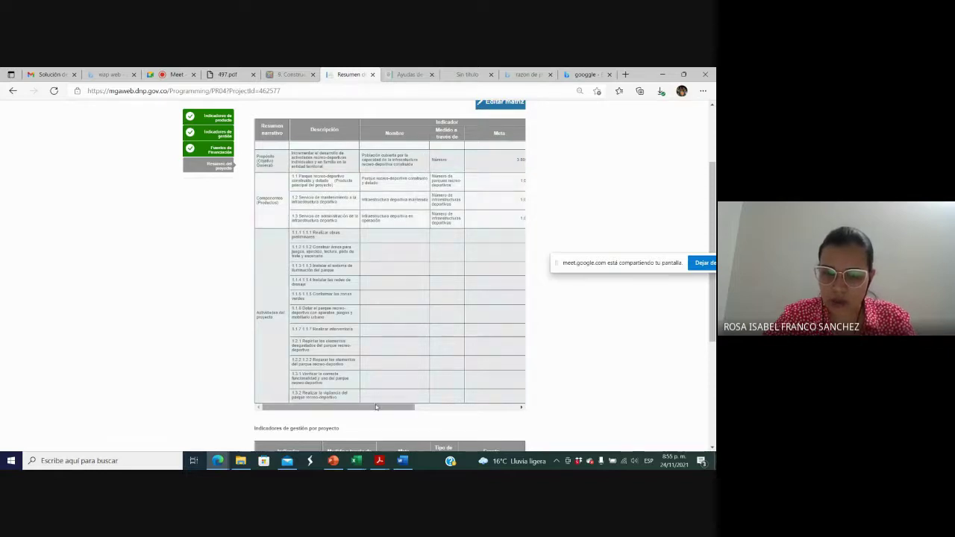
drag(378, 408, 490, 431)
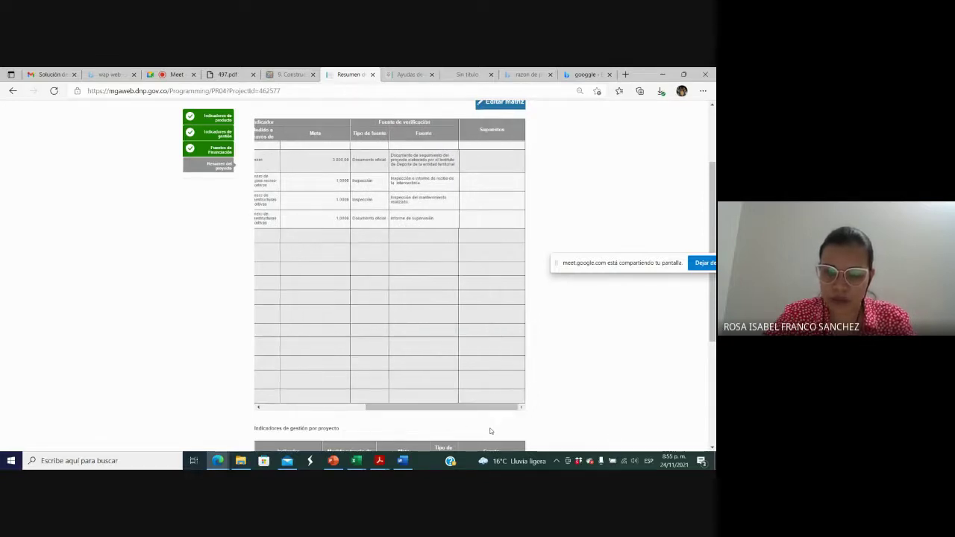
drag(447, 407, 393, 407)
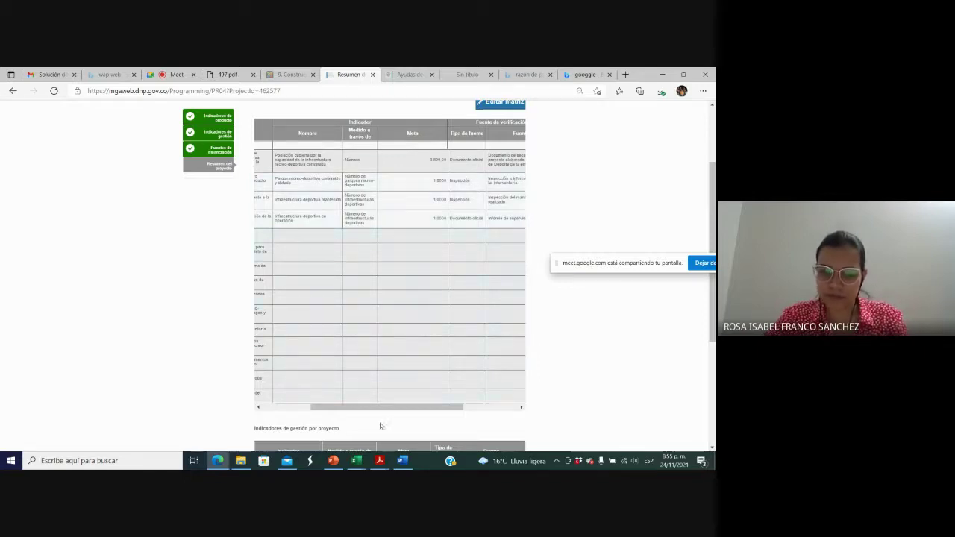
drag(381, 410, 456, 418)
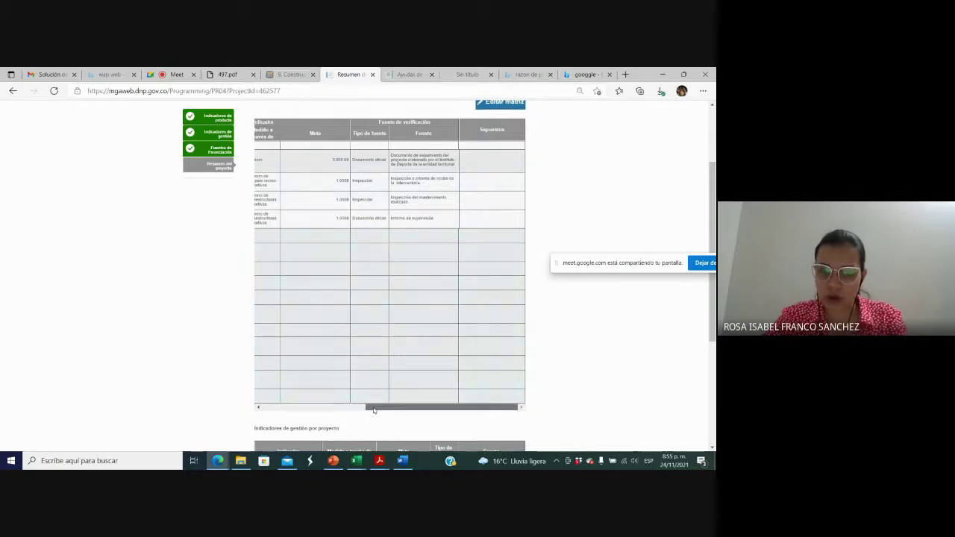
click(335, 405)
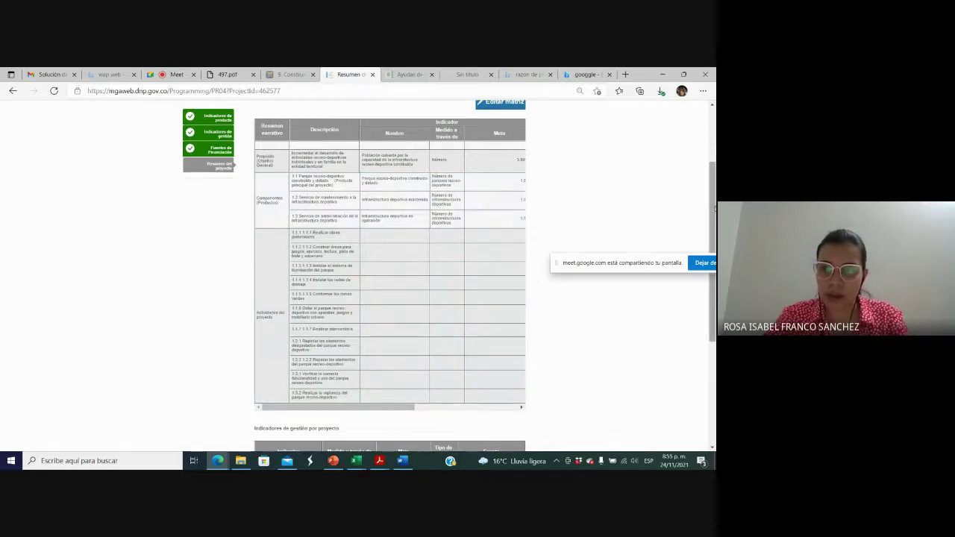
scroll(550, 212, up, 3)
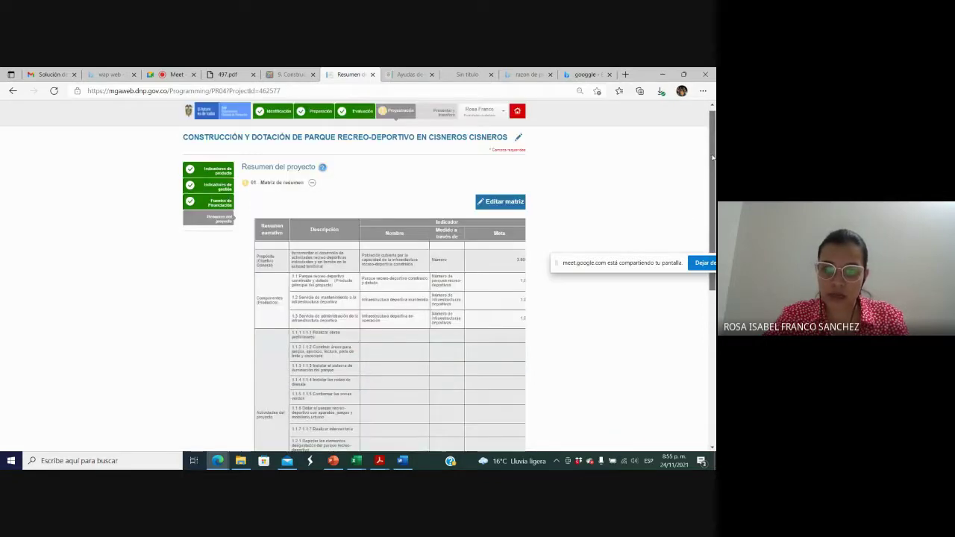
Step: Put the summary matrix in edit mode and open the Supuesto of the objective, product and critical-path activity risks for editing
click(512, 204)
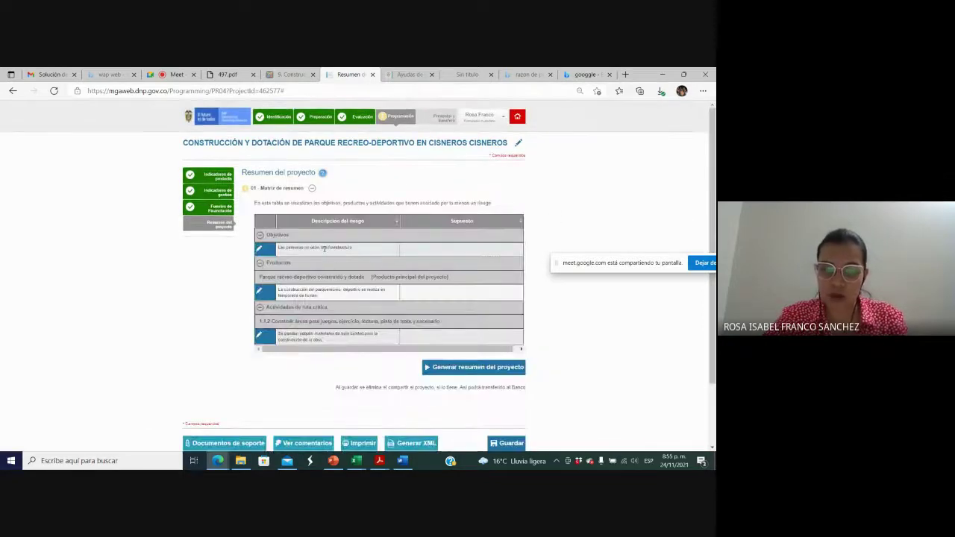
click(259, 250)
click(260, 293)
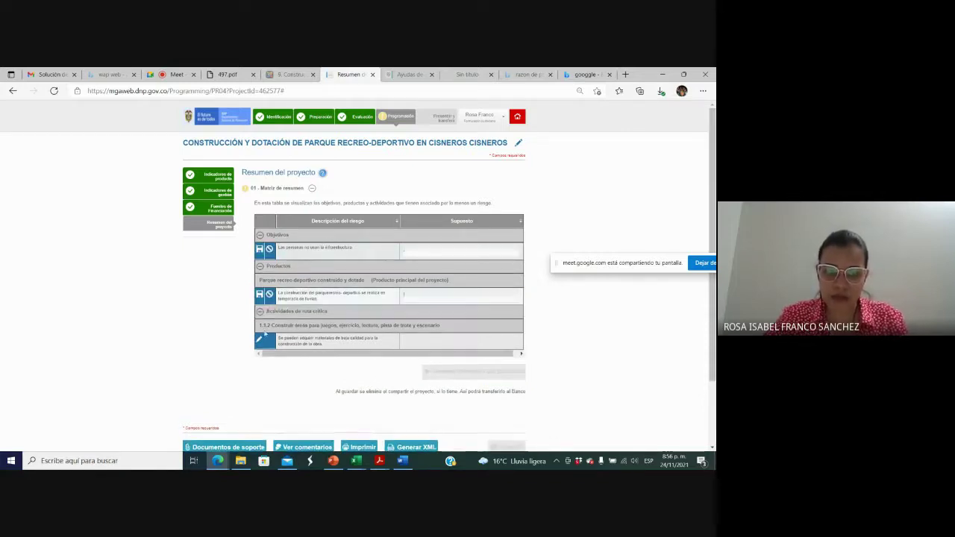
click(260, 339)
Step: Switch to mgaparque.pdf in Acrobat Reader and select the Objetivo General's Supuestos text in the Resumen del proyecto table for copying
click(380, 461)
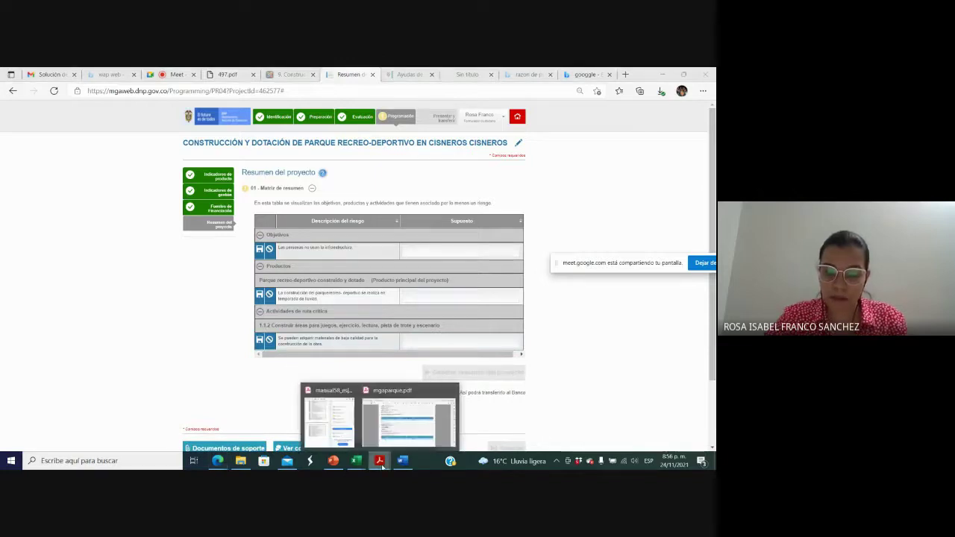
click(403, 423)
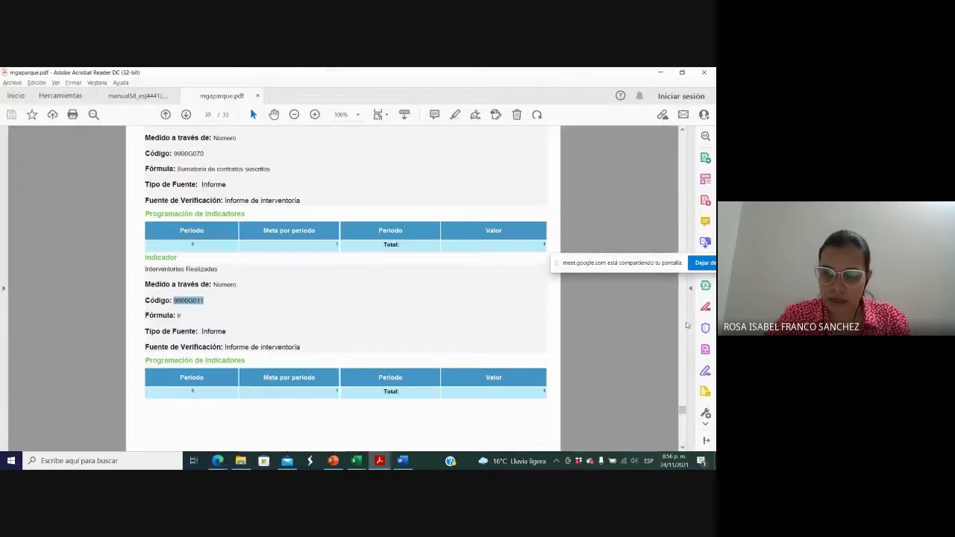
drag(682, 408, 682, 443)
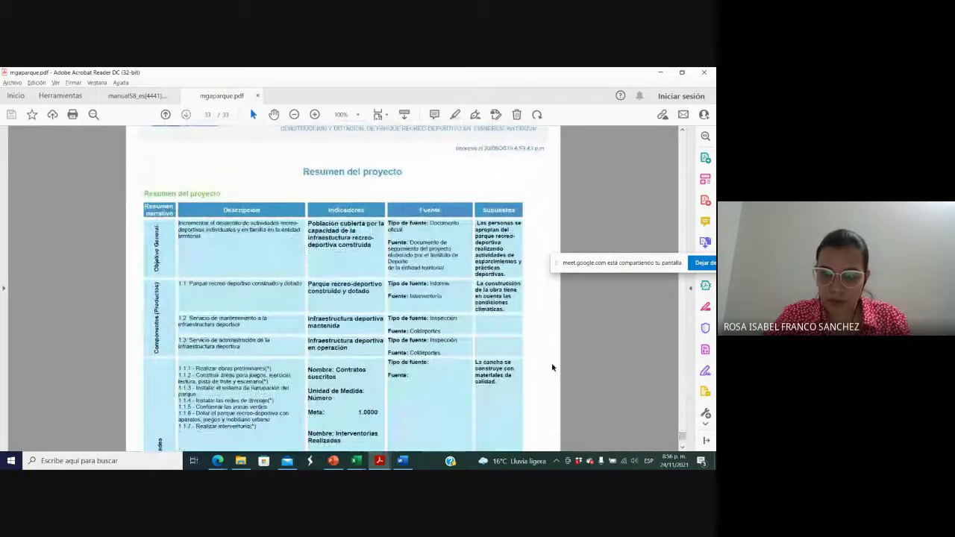
drag(476, 223, 508, 274)
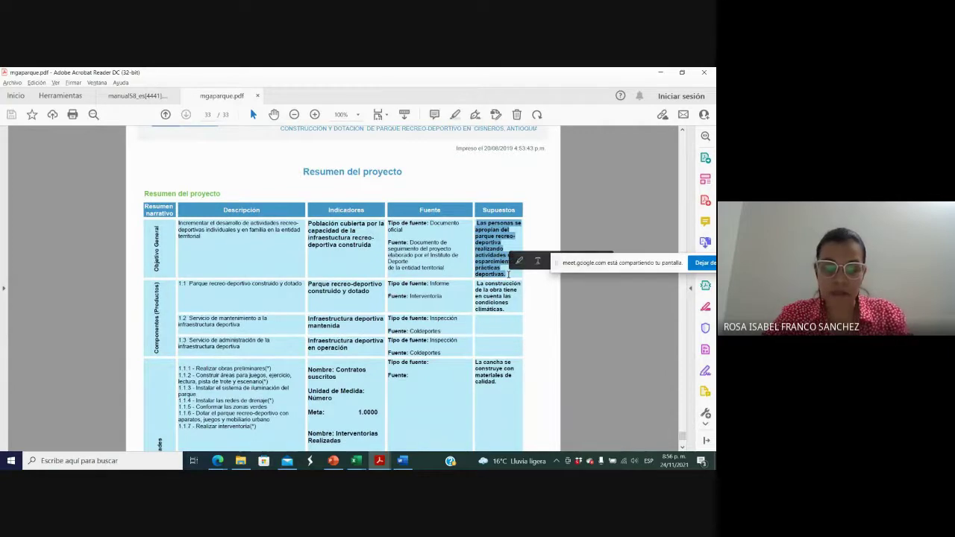
Step: Return to MGA Web and set the objective risk's Supuesto to "Las personas se apropian del parque recreodeportiva realizando actividades de esparcimientos y prácticas deportivas."
key(alt+Tab)
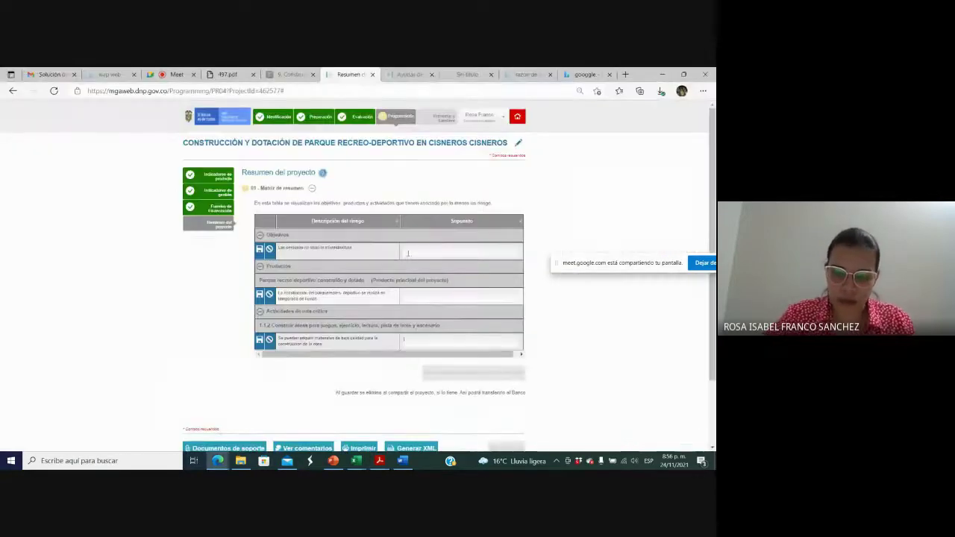
click(408, 254)
text(Las personas no utilizan el parque recreodeportivo realizando actividades de aprovechamiento y prácticas deportivas.)
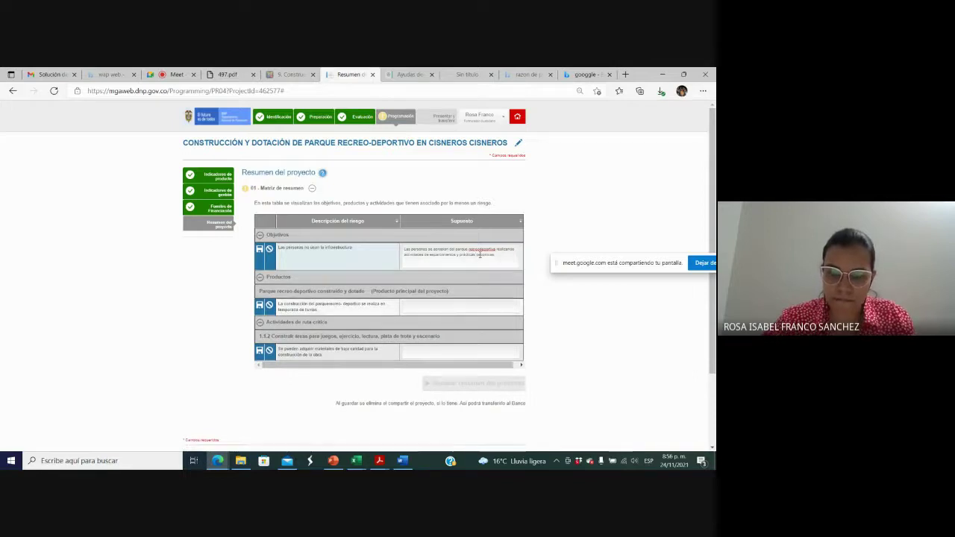
Step: Save the objective risk's Supuesto, and copy the Supuestos text of product 1.1 from mgaparque.pdf in Acrobat Reader
click(259, 249)
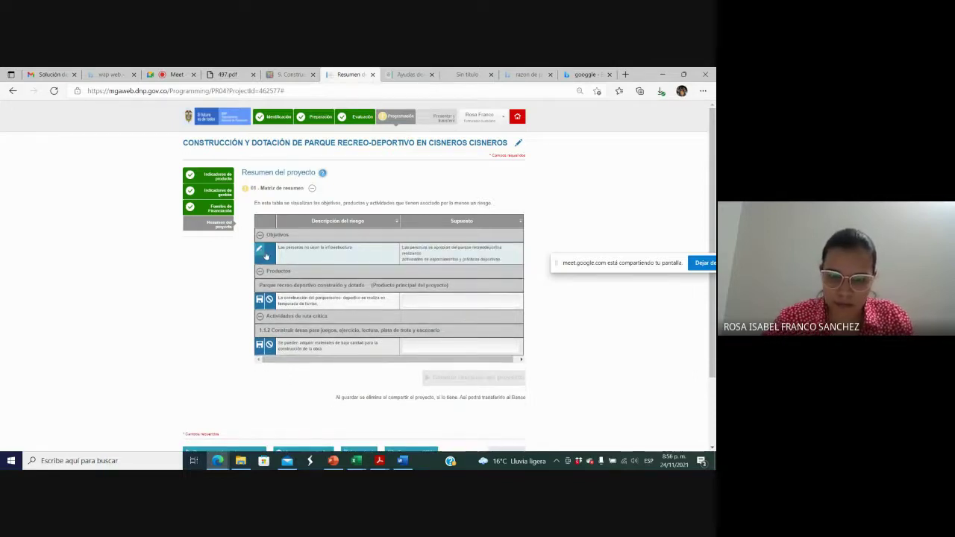
click(447, 299)
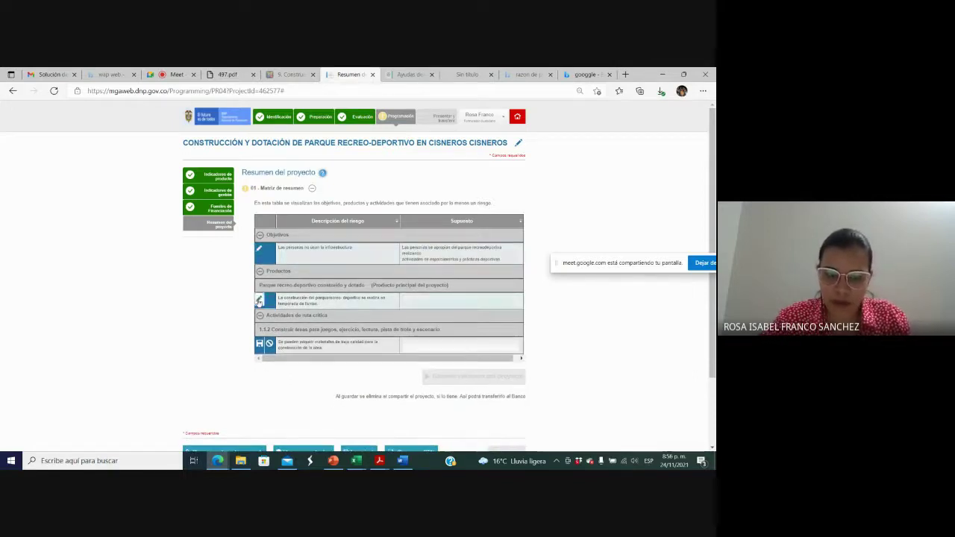
key(alt+Tab)
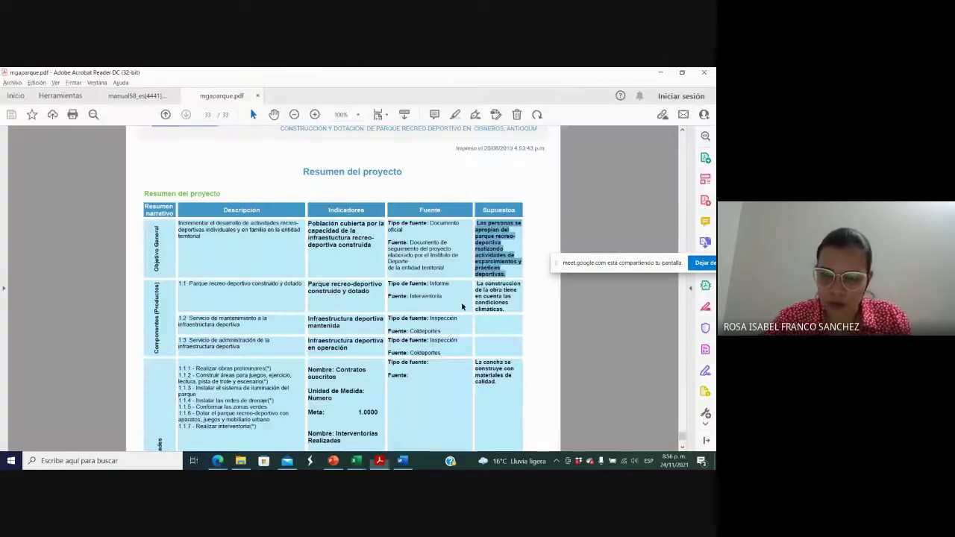
mouse_move(476, 284)
mouse_down()
mouse_move(512, 304)
mouse_move(482, 288)
mouse_up()
key(ctrl+c)
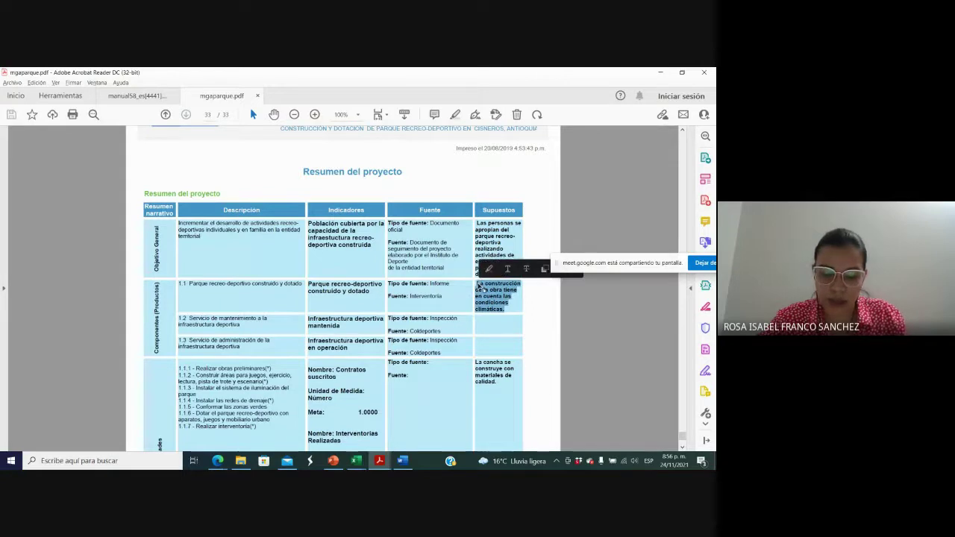
Step: Return to MGA Web and save the product risk's Supuesto as "La construcción de la obra tiene en cuenta las condiciones climáticas."
key(alt+Tab)
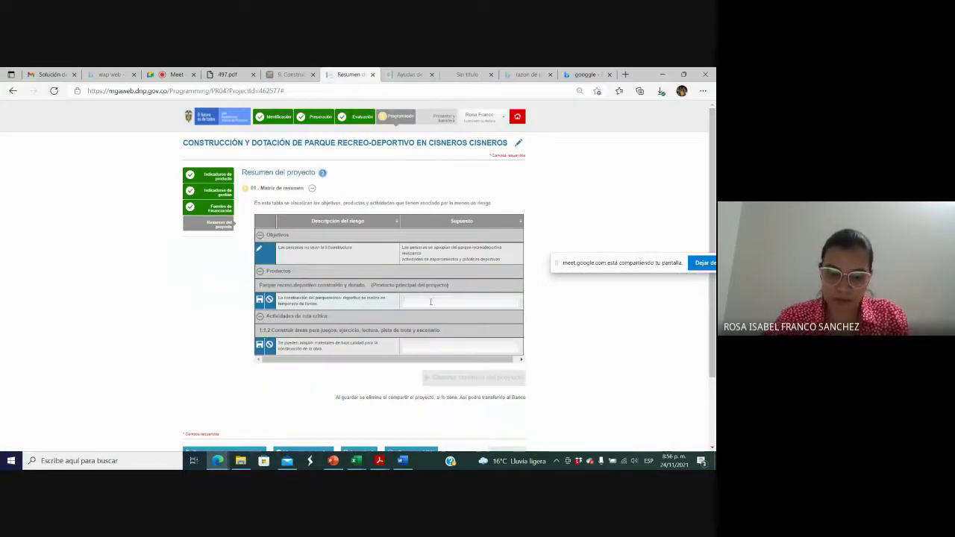
key(ctrl+v)
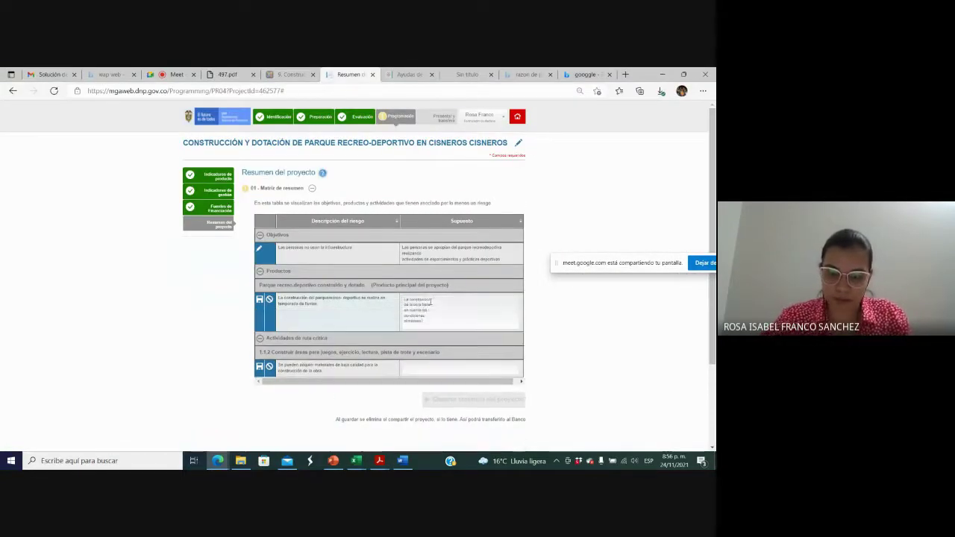
click(259, 300)
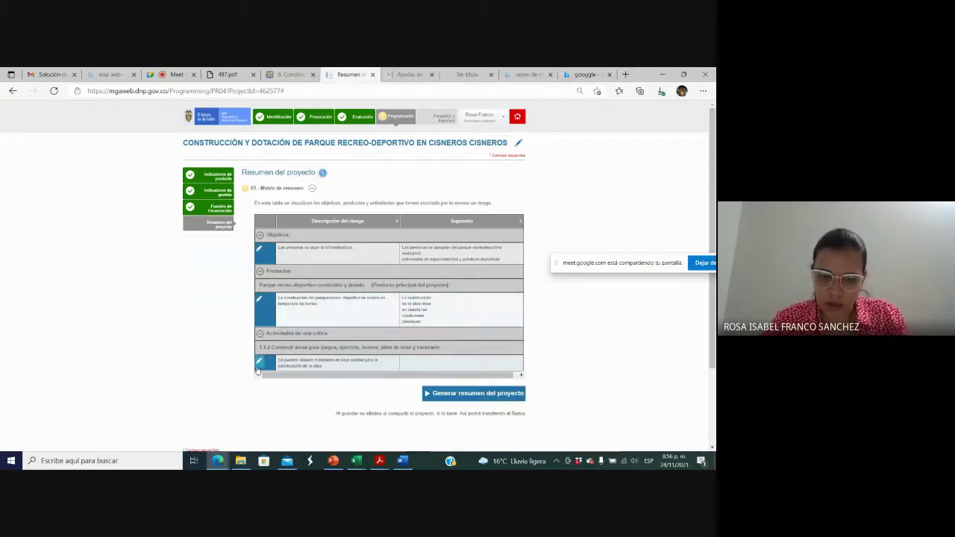
Step: Switch to mgaparque.pdf in Acrobat Reader and copy the activities' Supuestos text from the Resumen del proyecto table
key(alt+Tab)
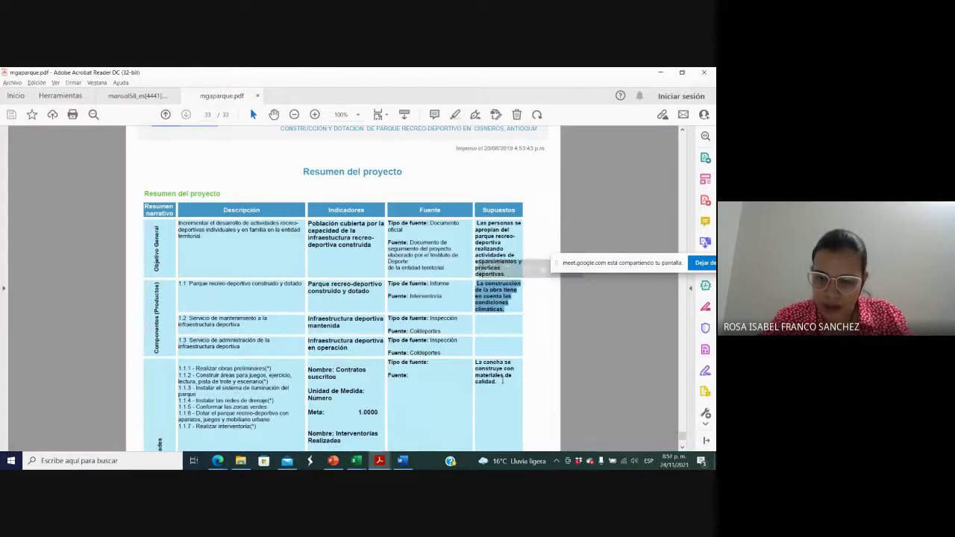
mouse_move(499, 382)
mouse_down()
mouse_move(476, 362)
mouse_move(503, 386)
mouse_up()
click(501, 363)
click(503, 386)
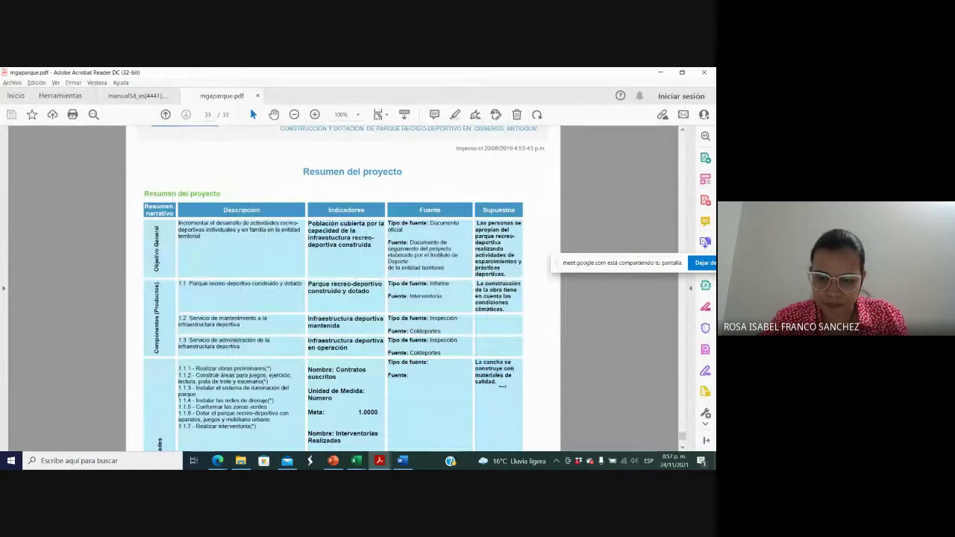
double_click(489, 382)
click(475, 365)
drag(500, 382, 482, 366)
key(ctrl+c)
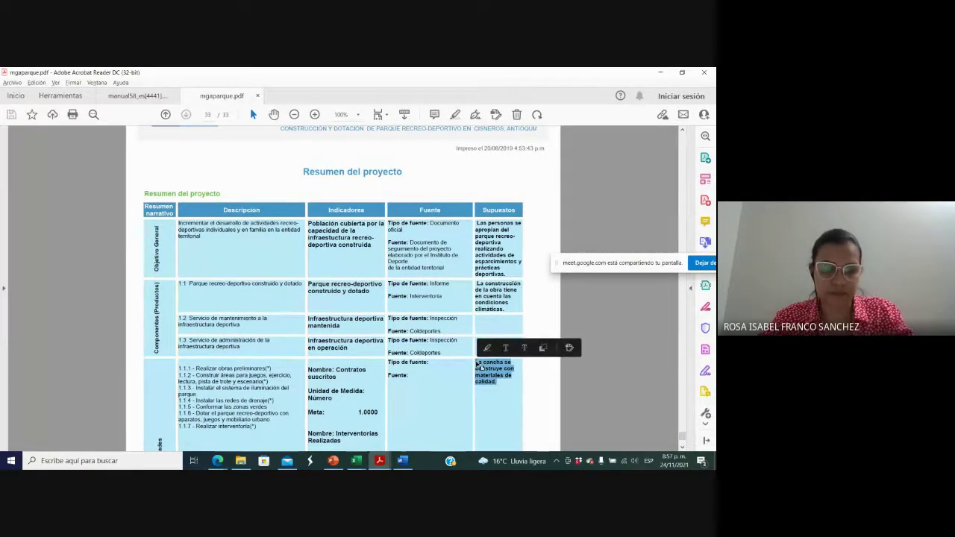
Step: Back in MGA Web, save the critical-path activity risk's Supuesto as "La cancha se construye con materiales de calidad." and generate the project summary
key(alt+Tab)
click(258, 364)
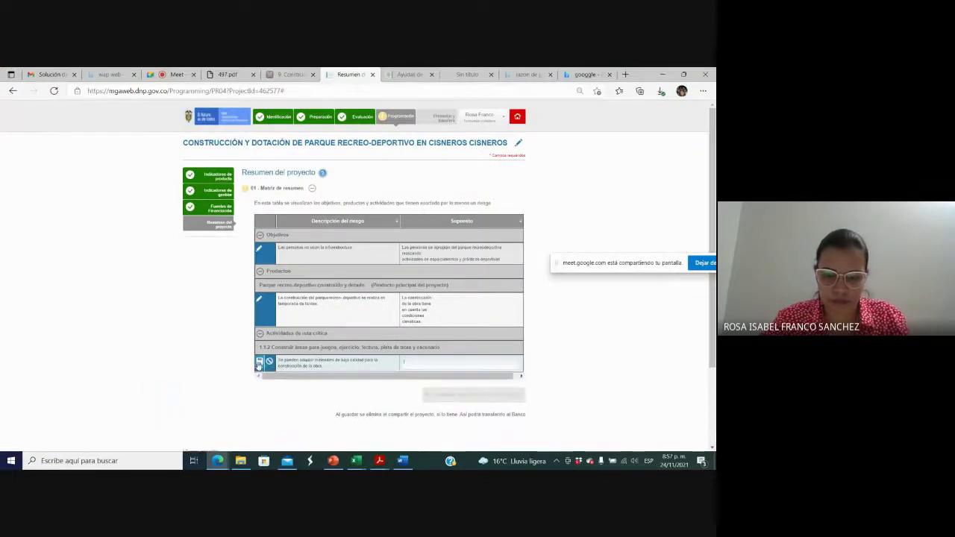
click(402, 365)
key(ctrl+v)
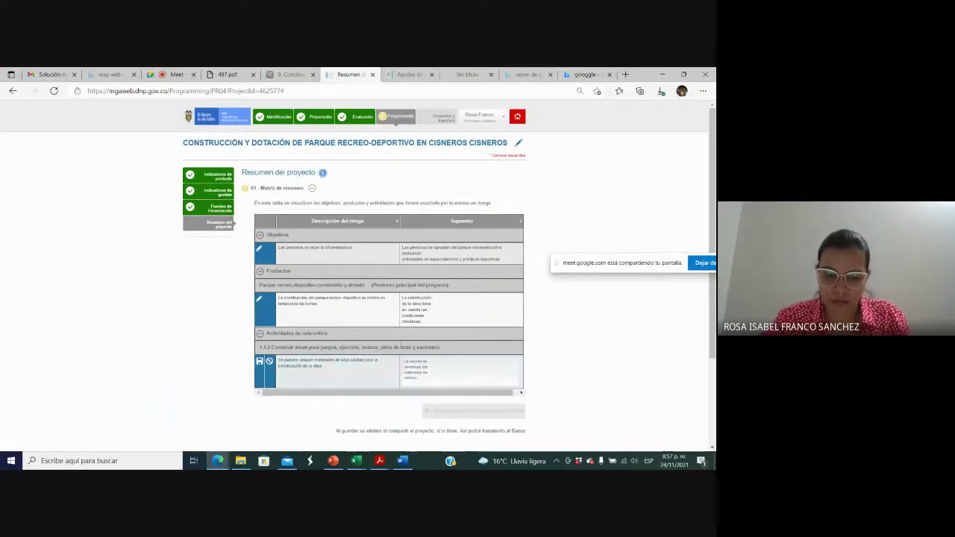
click(259, 361)
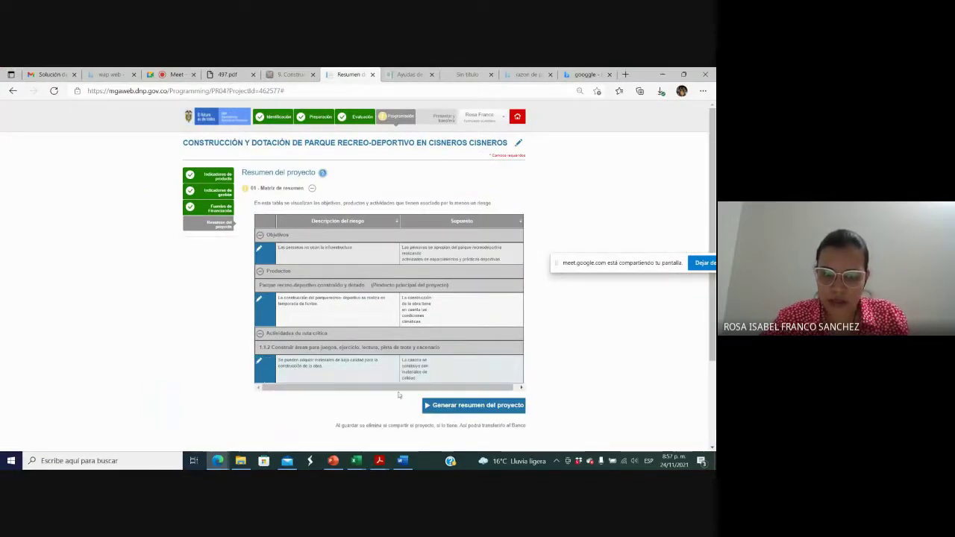
click(447, 406)
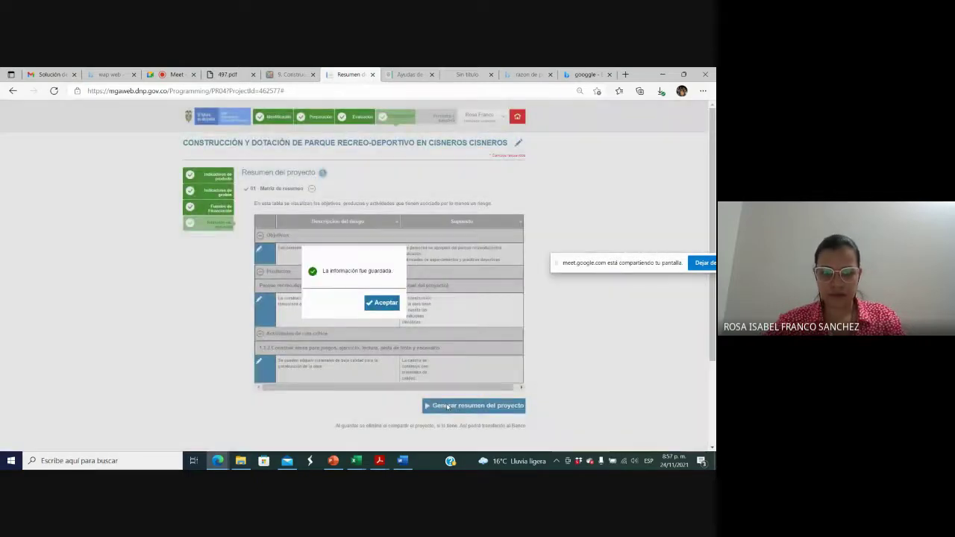
click(382, 304)
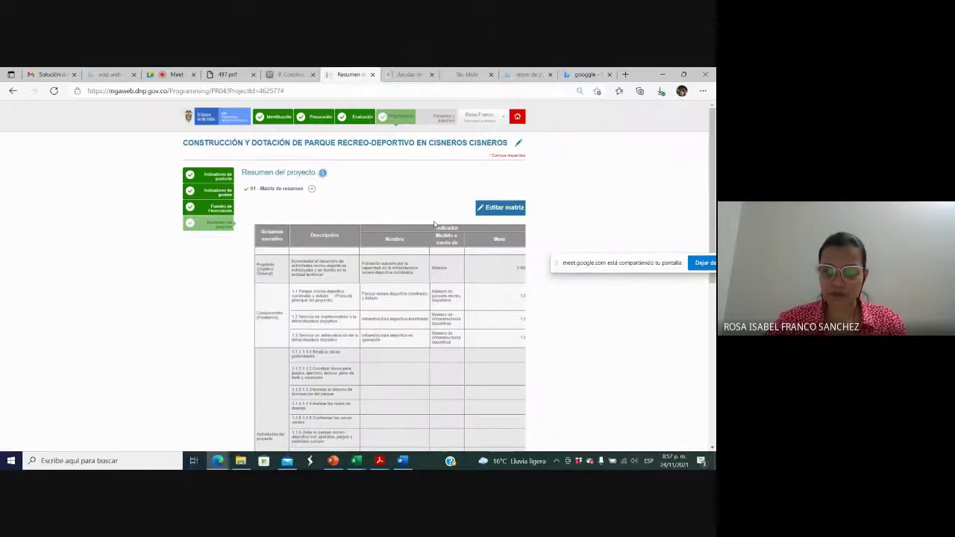
Step: Open the project's Transferir page and choose entity type Municipios, department Antioquia and municipality CISNEROS
click(438, 118)
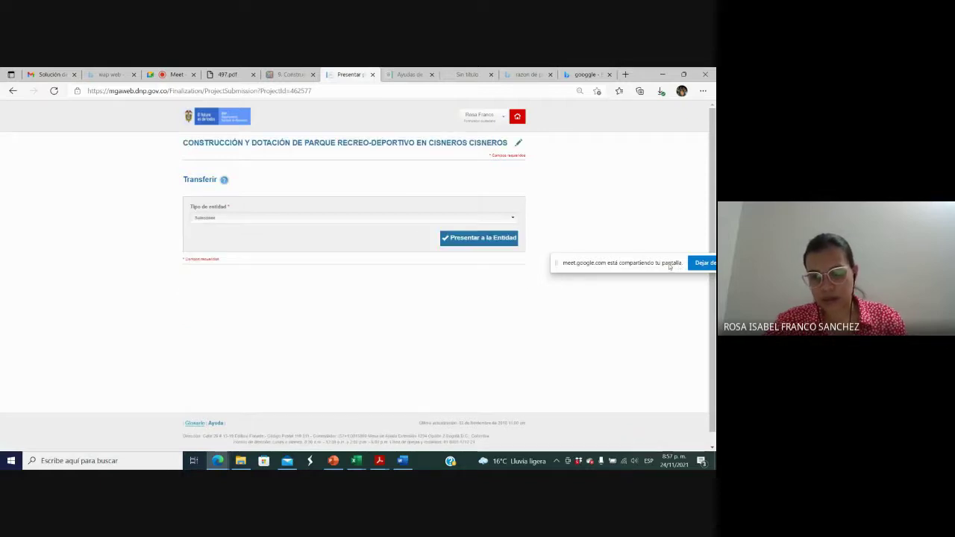
drag(672, 267, 644, 159)
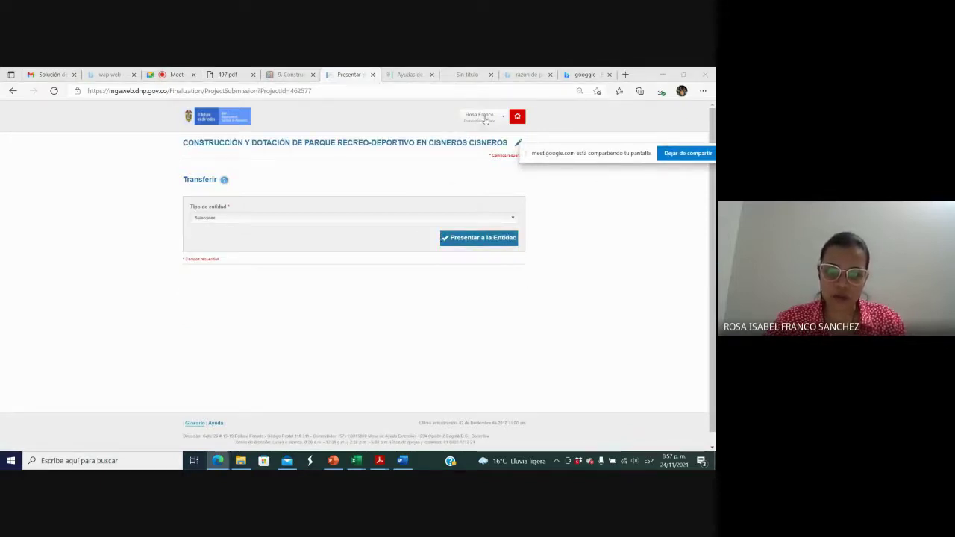
click(253, 221)
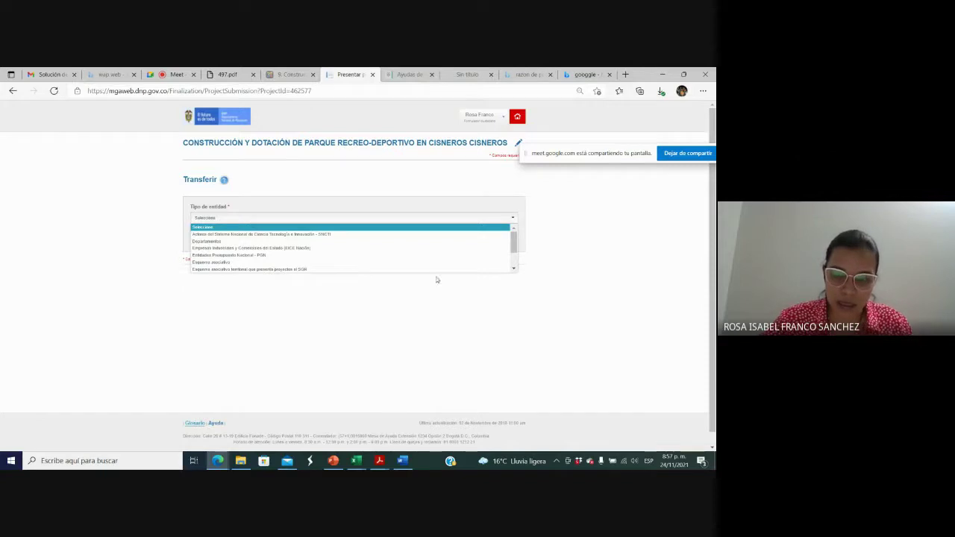
drag(514, 243, 515, 261)
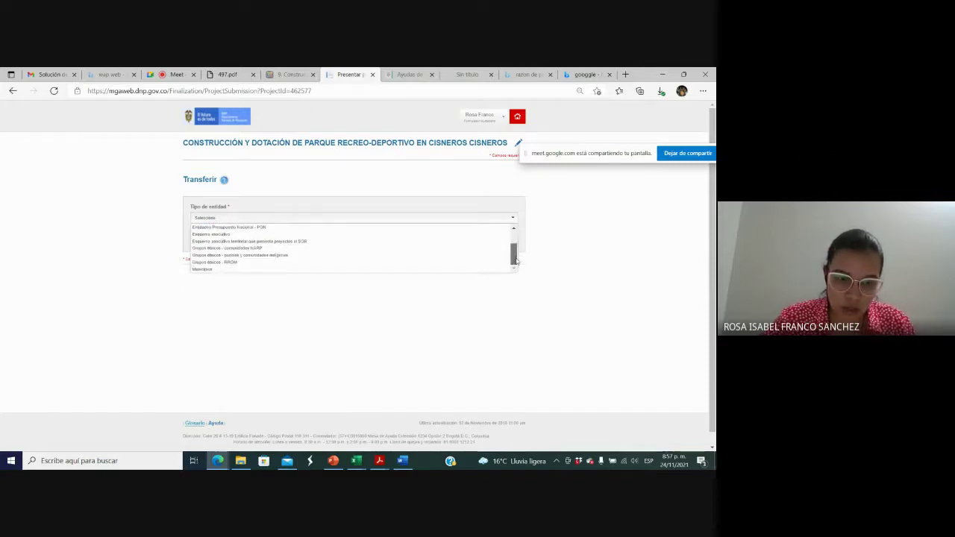
click(245, 272)
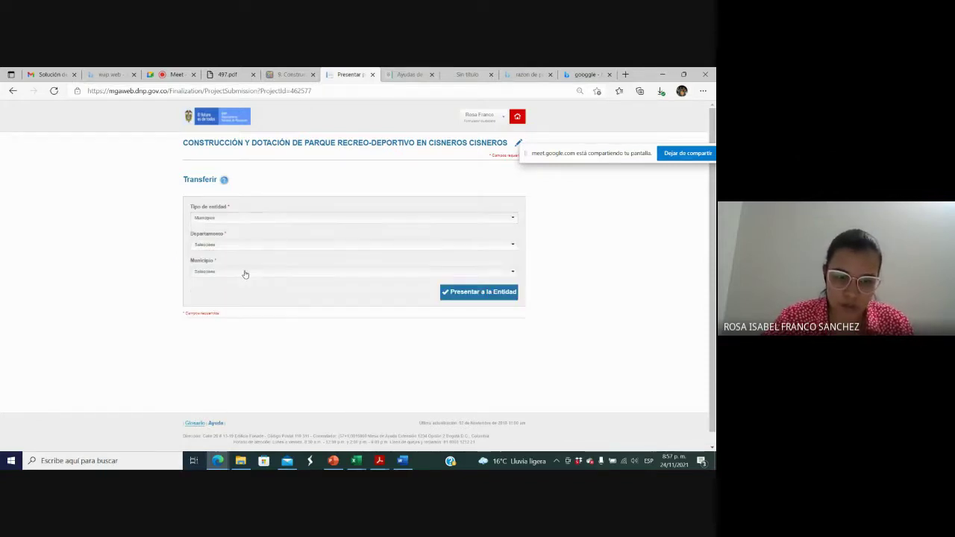
click(225, 246)
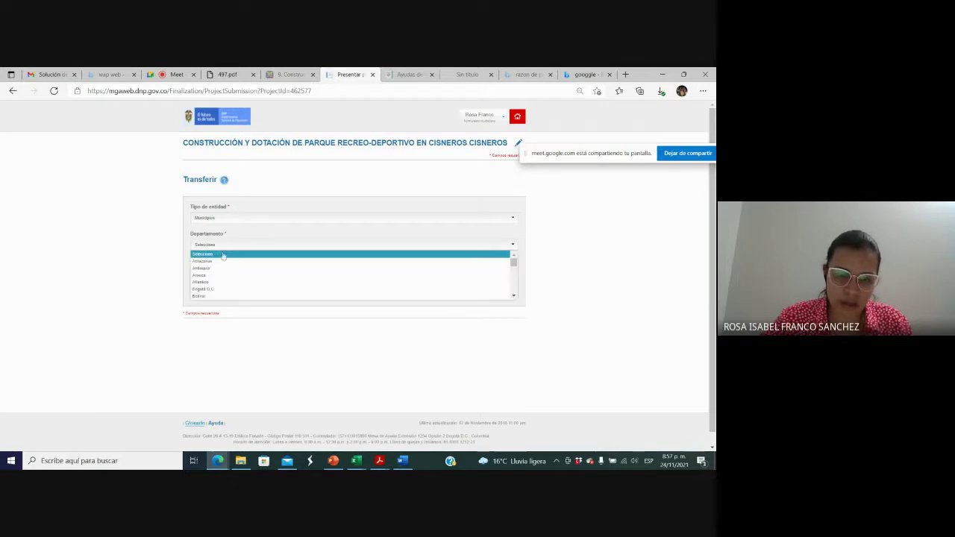
click(216, 270)
click(214, 274)
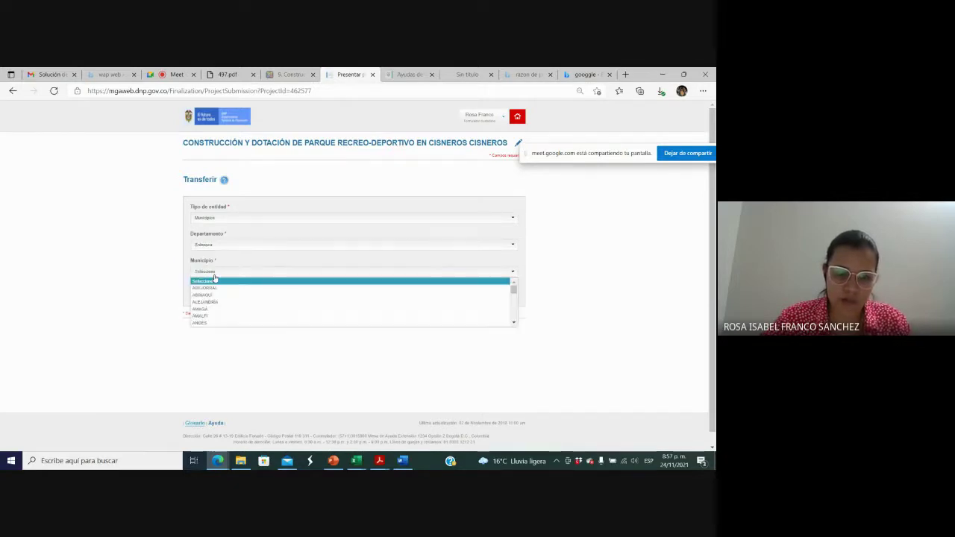
text(cisneros)
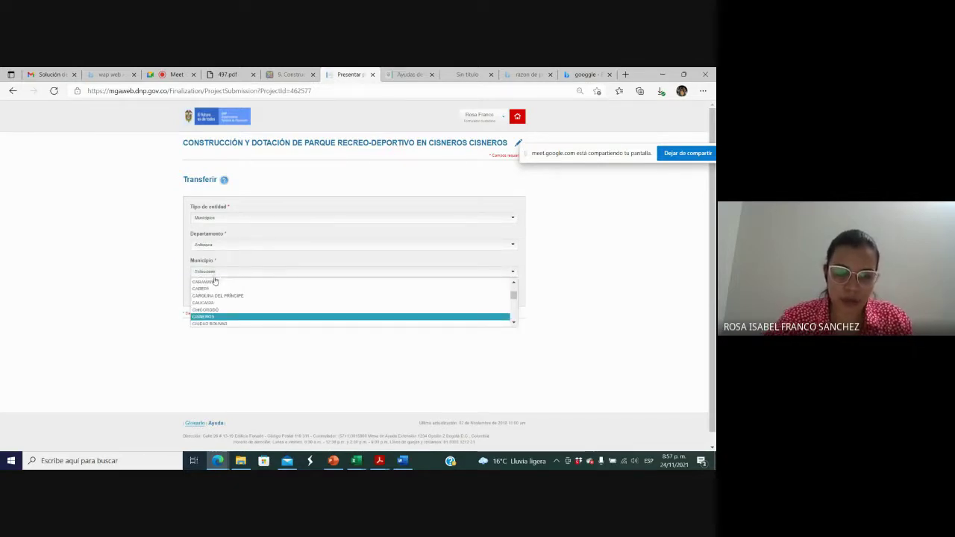
click(208, 316)
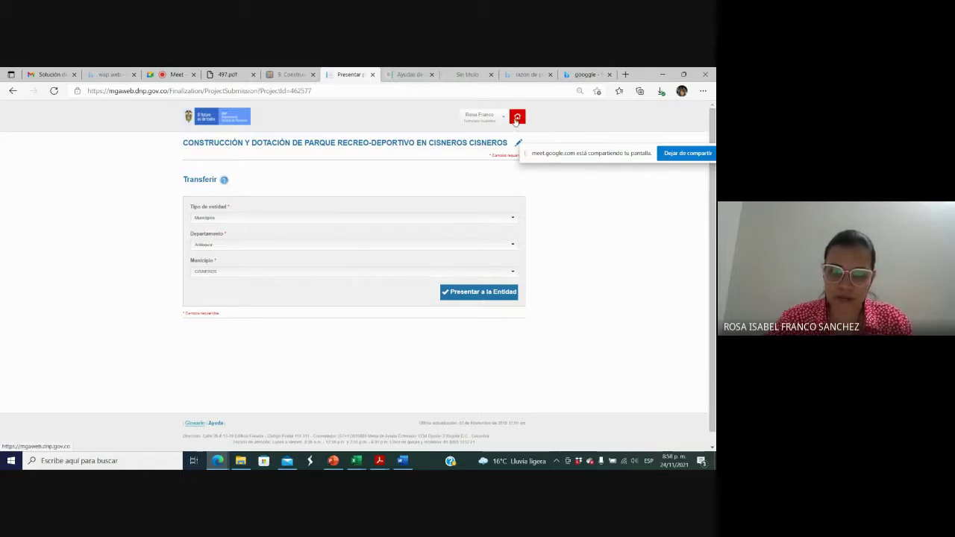
Step: Return to Resumen del proyecto and print the project with all sections of every chapter selected
click(13, 90)
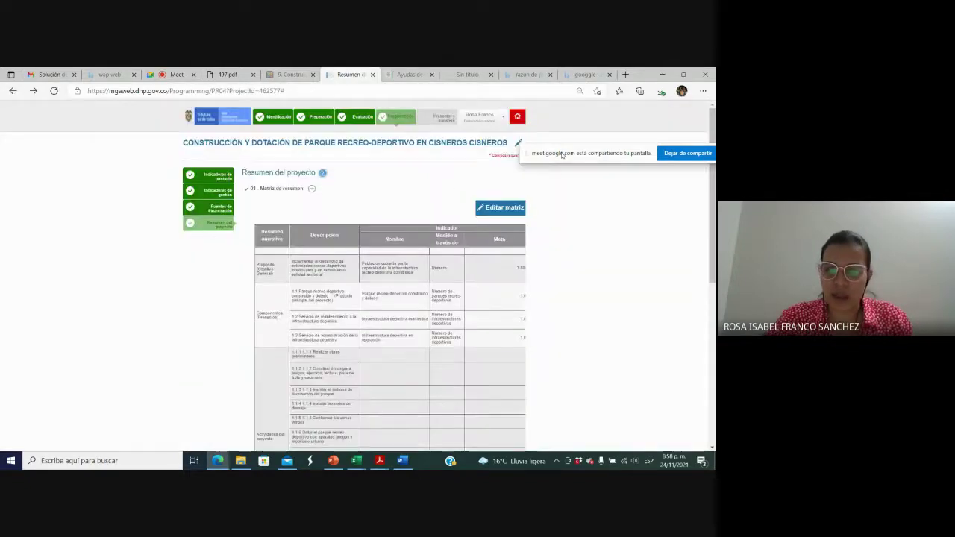
drag(562, 155, 618, 353)
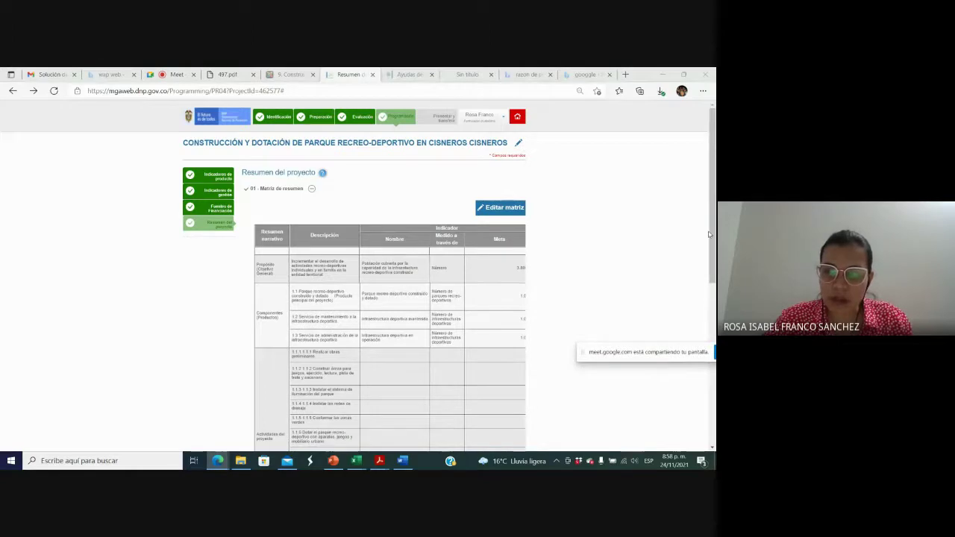
drag(710, 234, 682, 416)
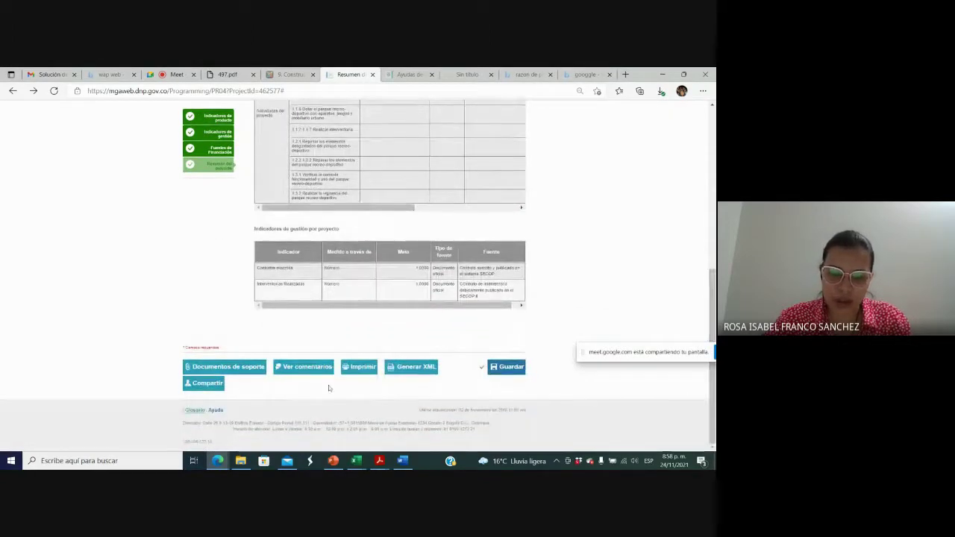
click(363, 370)
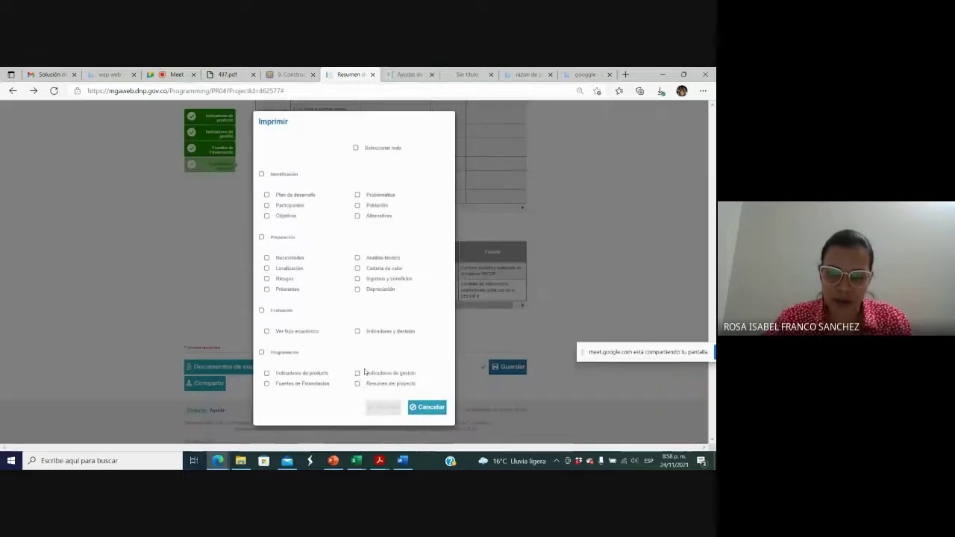
click(356, 148)
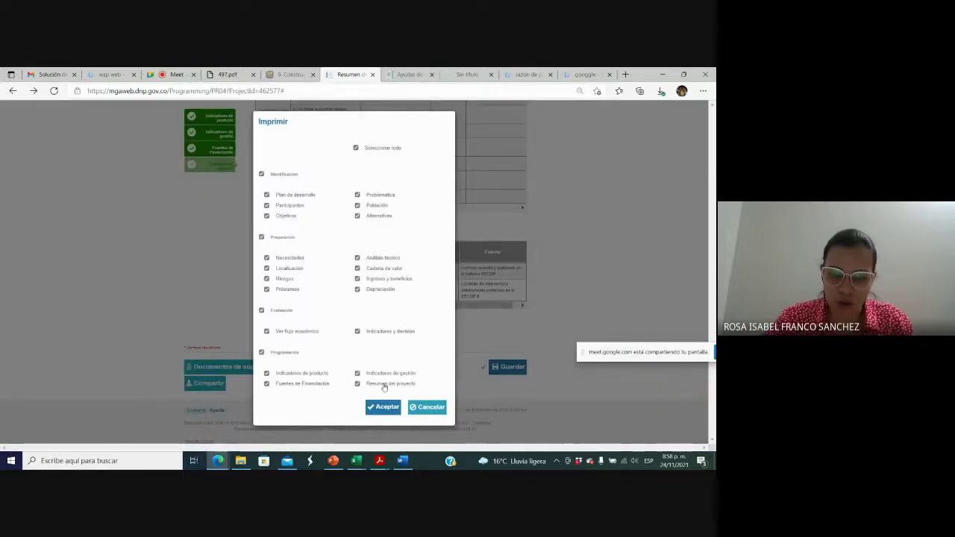
click(384, 407)
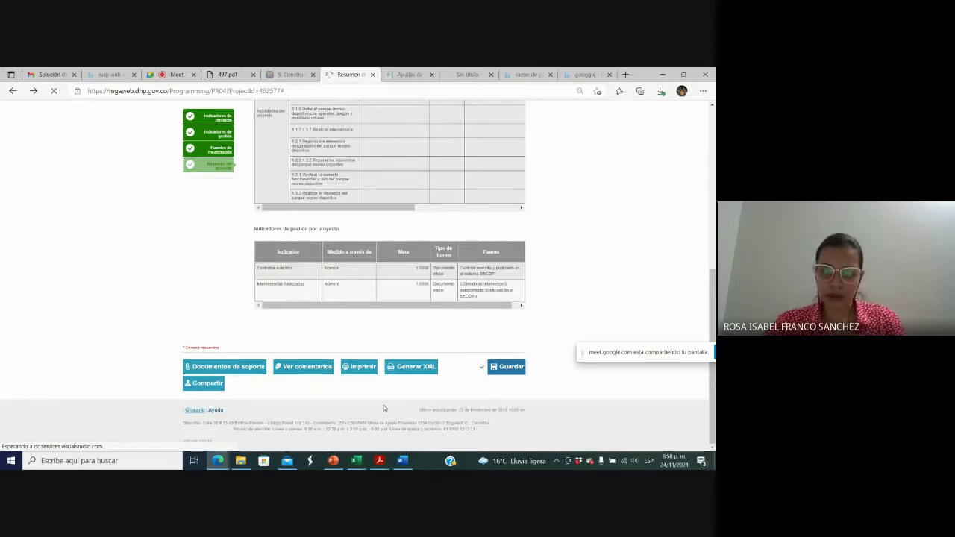
Step: Switch to Acrobat Reader, close mgaparque.pdf and go to the cover page of manual58_es[4441].pdf
mouse_move(379, 461)
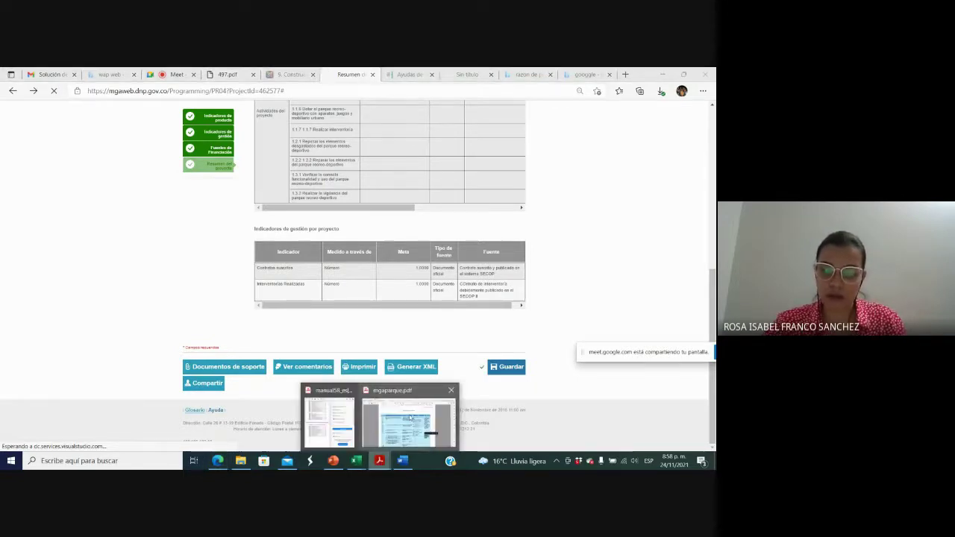
click(411, 418)
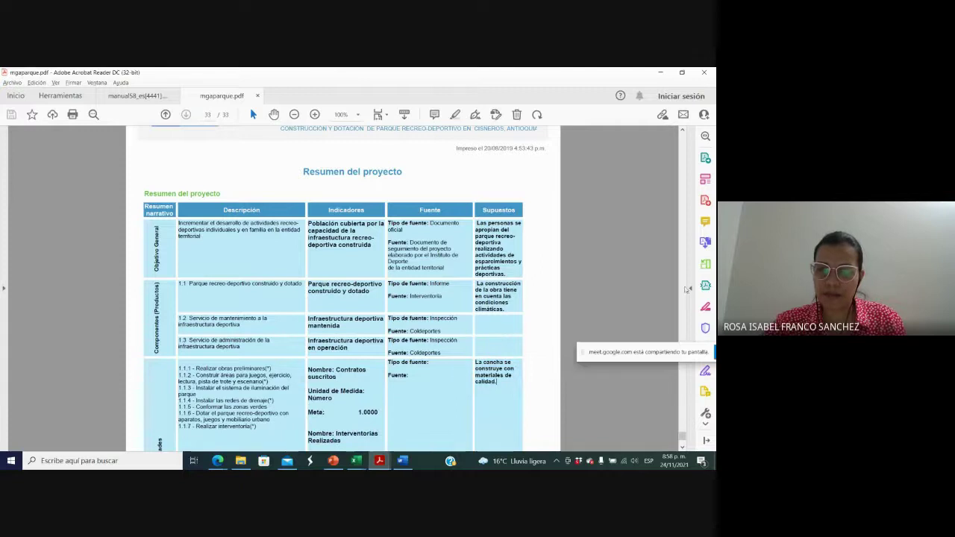
drag(683, 436, 663, 134)
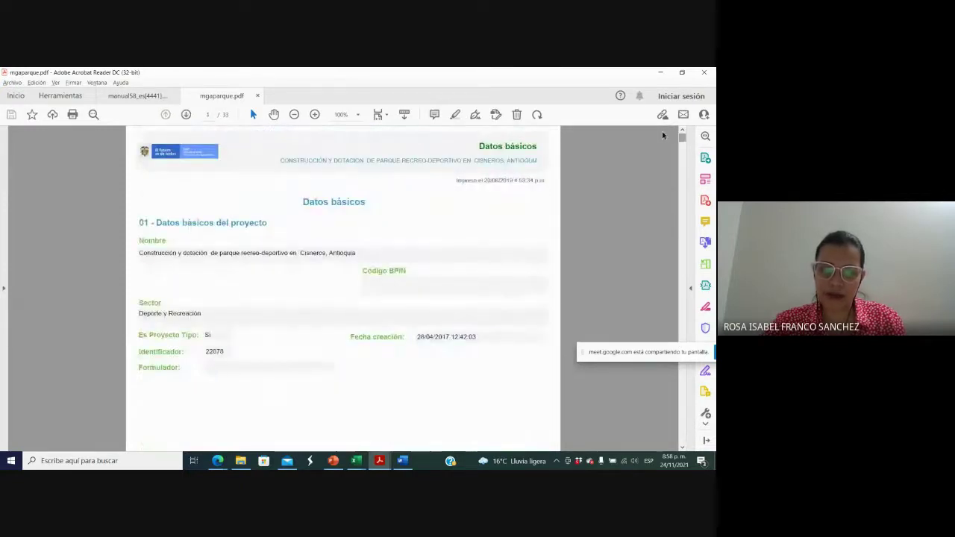
click(257, 95)
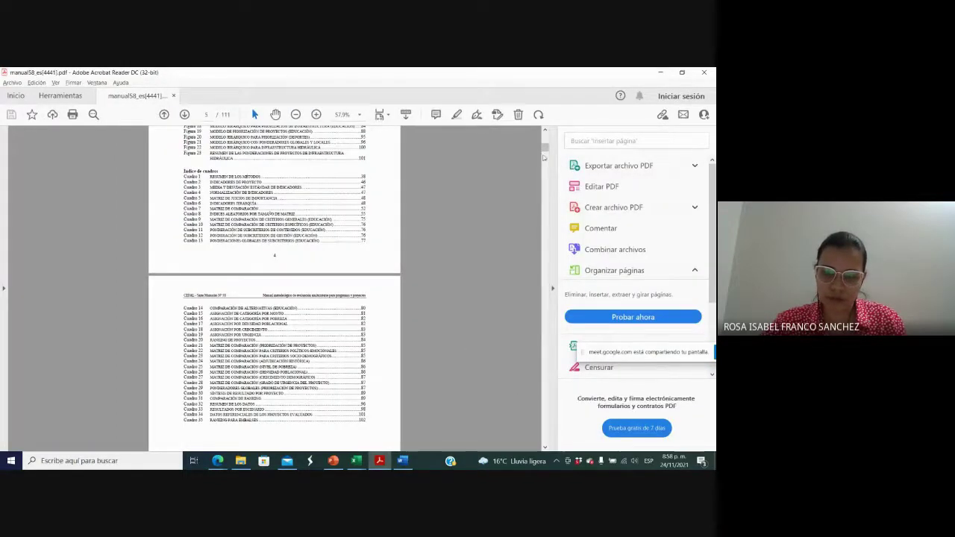
drag(544, 157, 545, 131)
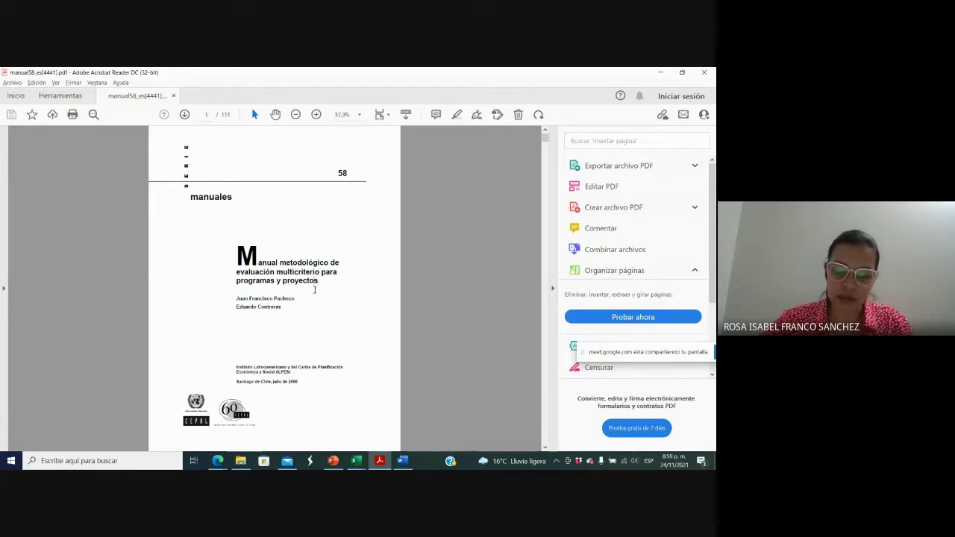
Step: Go to the Índice page of the multicriteria evaluation manual and look over its contents
scroll(314, 291, down, 1)
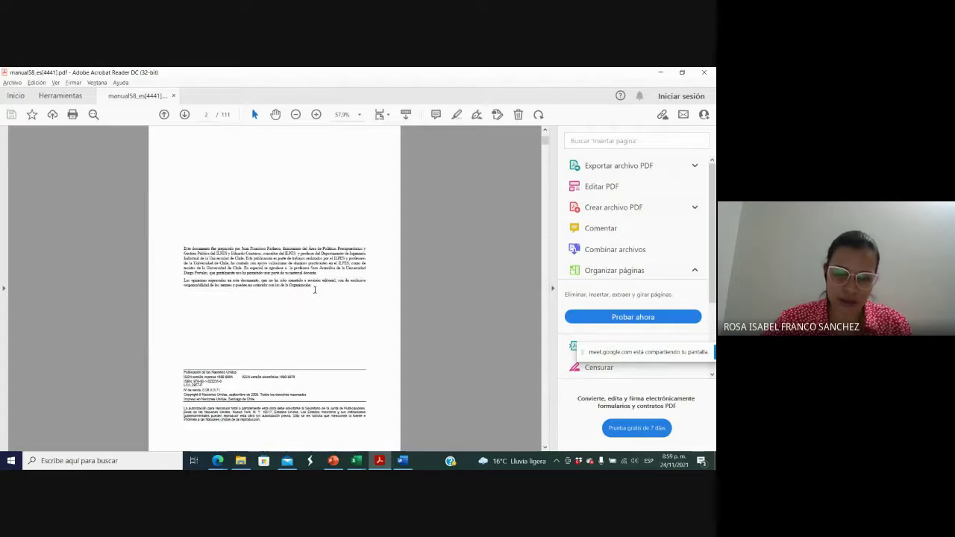
scroll(314, 290, down, 1)
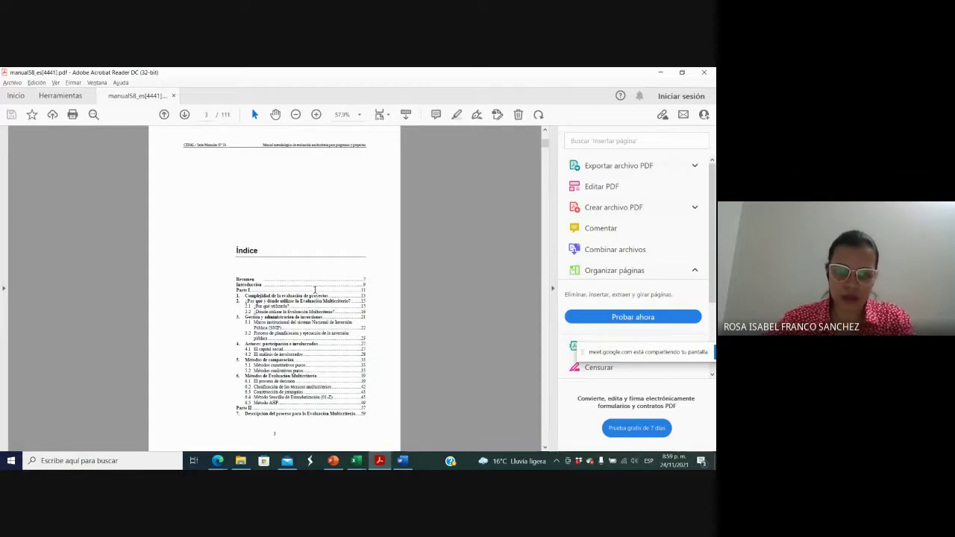
key(alt+Tab)
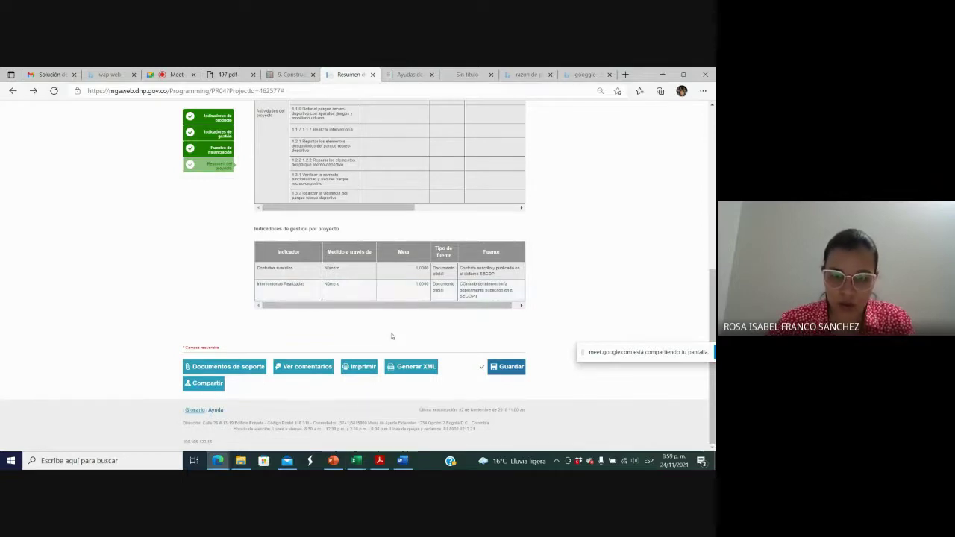
key(alt+Tab)
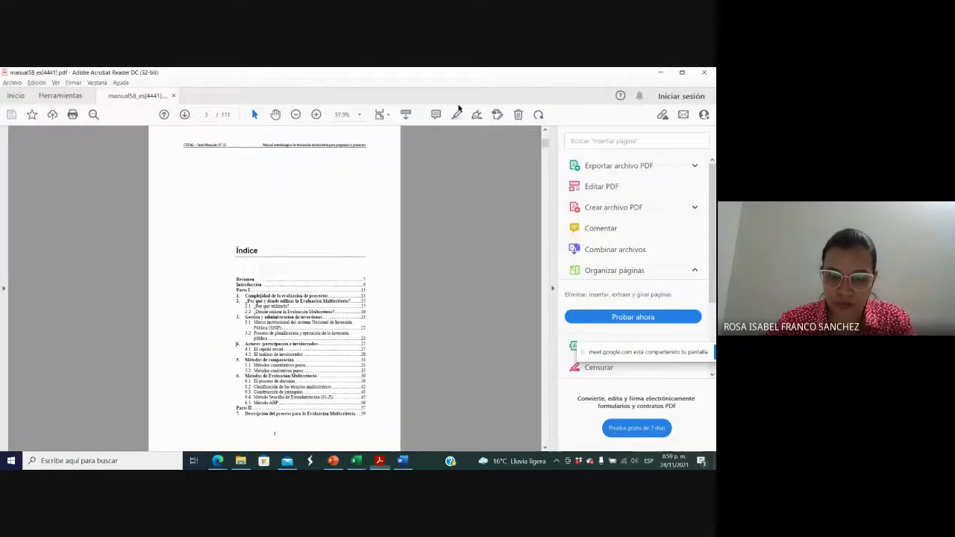
Step: Switch to the Resumen del proyecto page in MGA Web and print the project with Seleccionar todo enabled
key(alt+Tab)
key(alt+Tab)
key(alt+Tab)
key(alt+Tab)
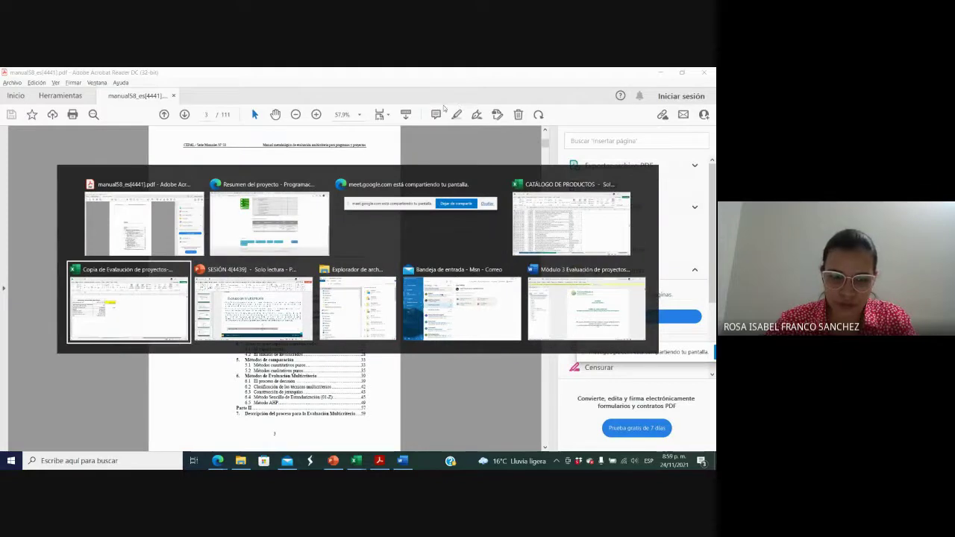
click(217, 228)
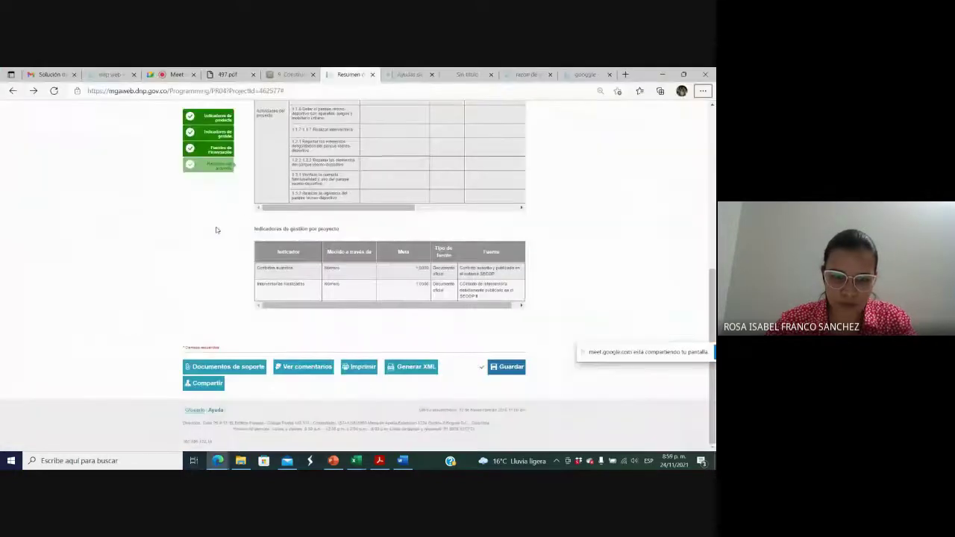
click(352, 368)
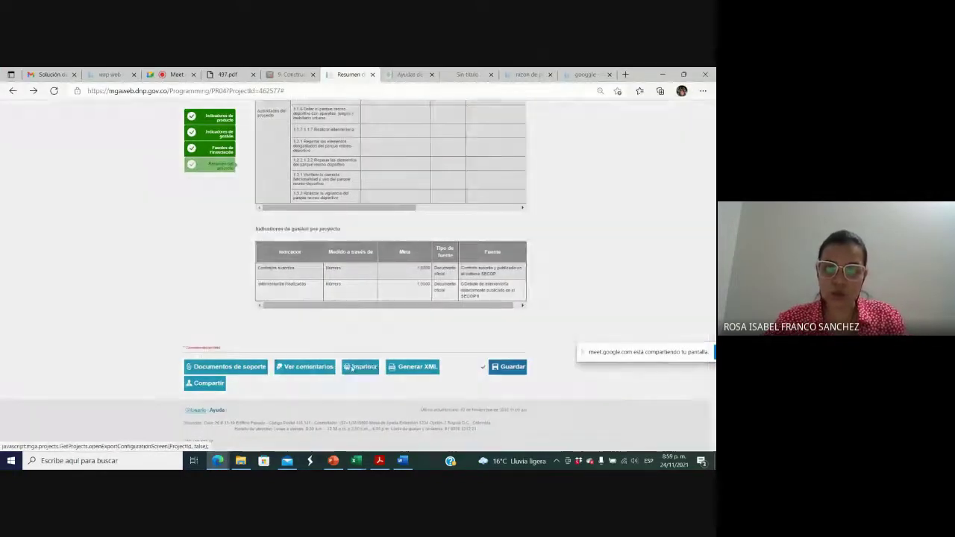
click(356, 148)
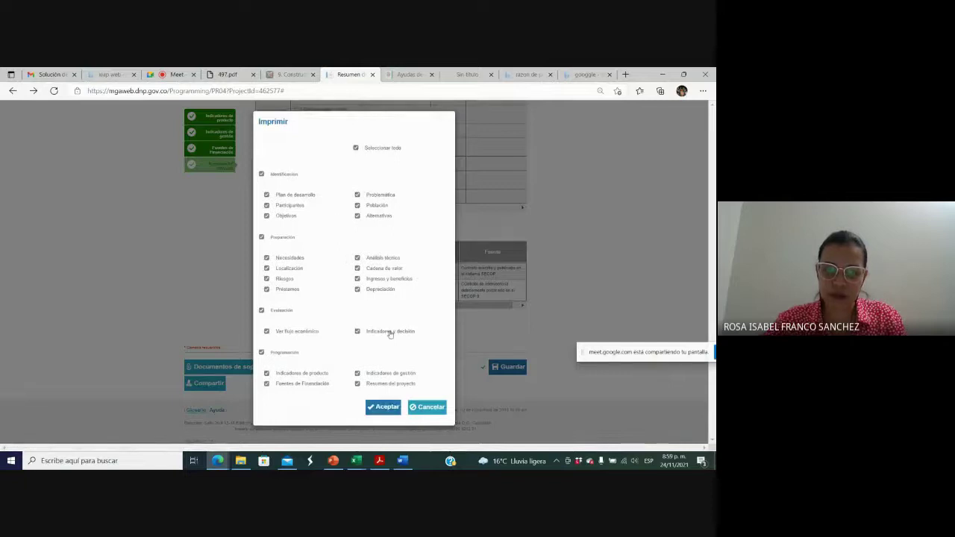
click(383, 407)
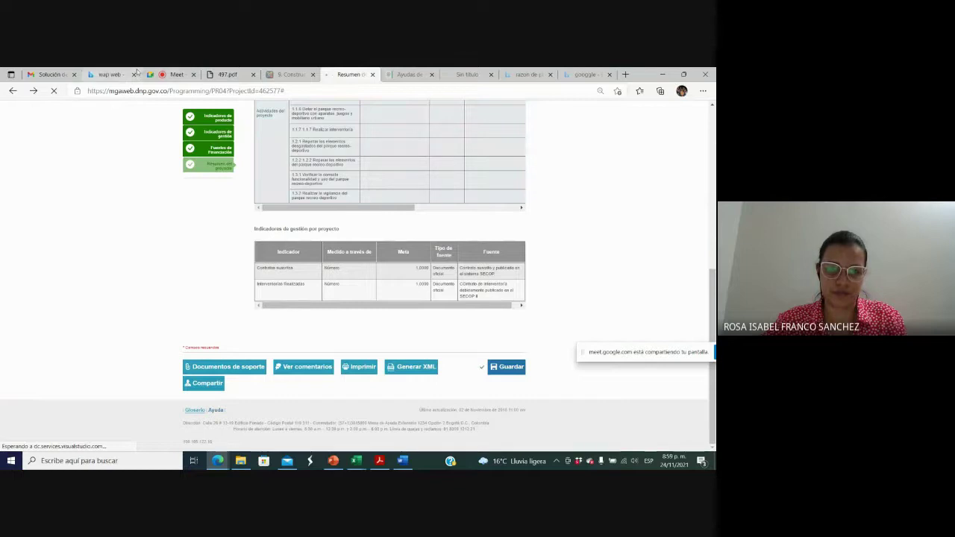
Step: Switch to the Google Meet call and move the screen-sharing bar away from the call messages
click(166, 75)
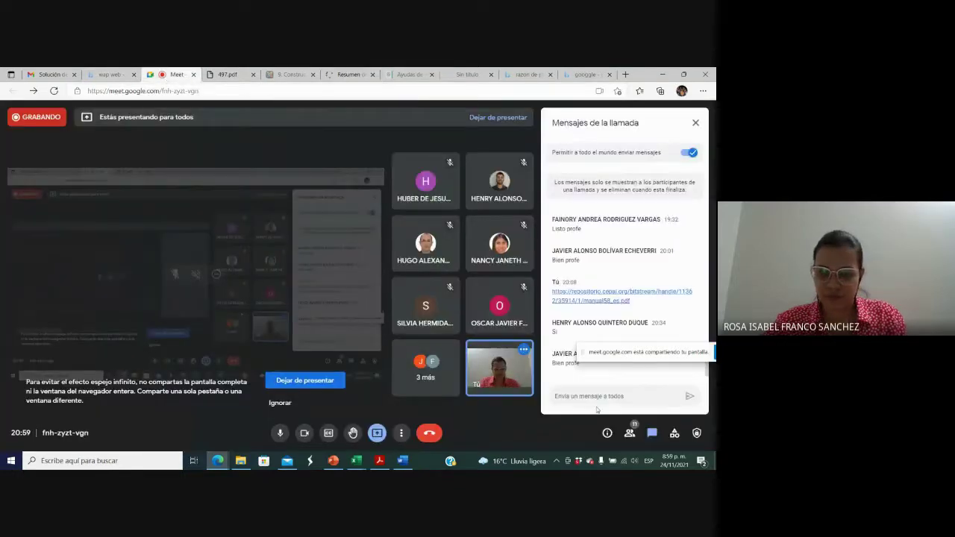
drag(627, 355, 492, 410)
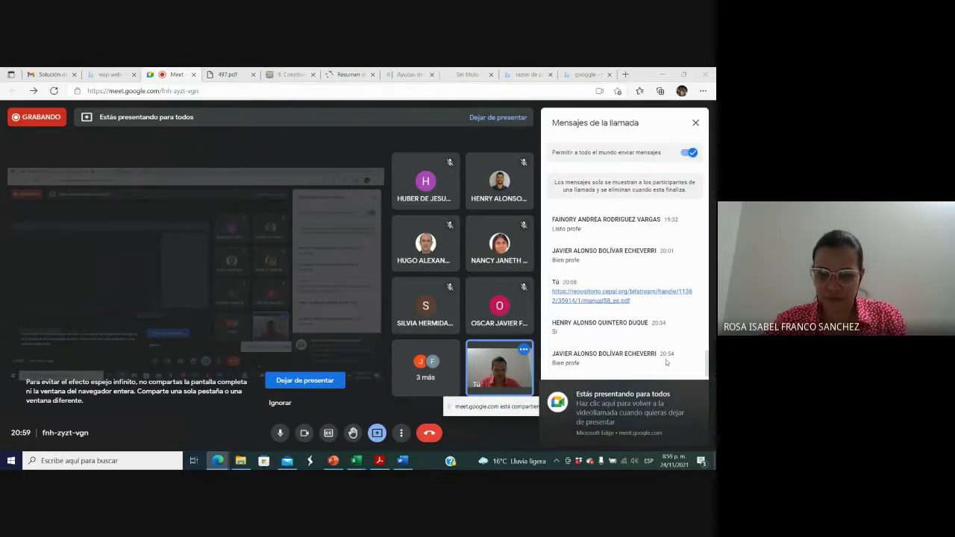
click(648, 403)
drag(557, 407, 501, 425)
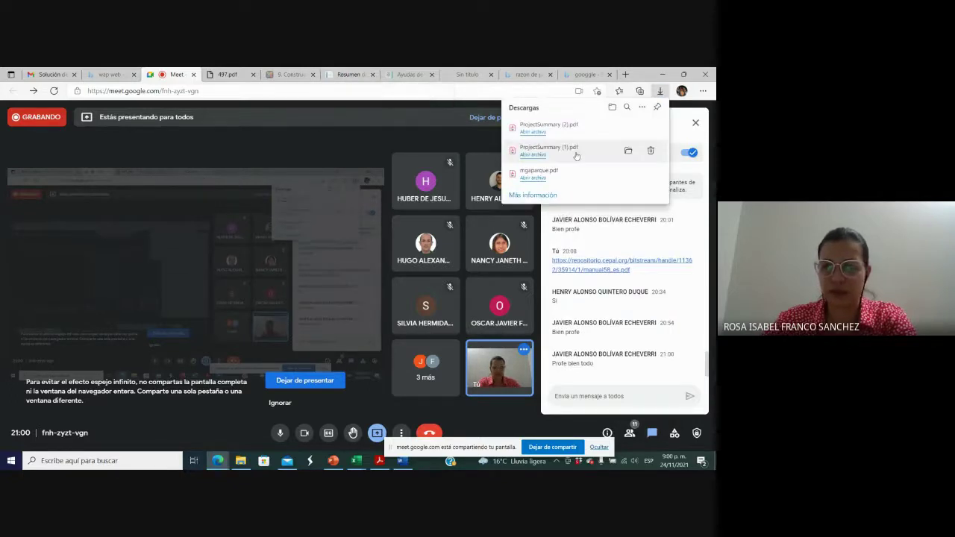
Step: Open the downloaded ProjectSummary (2).pdf and review the report from Datos básicos through Identificación to the budget program pages near its end
click(554, 127)
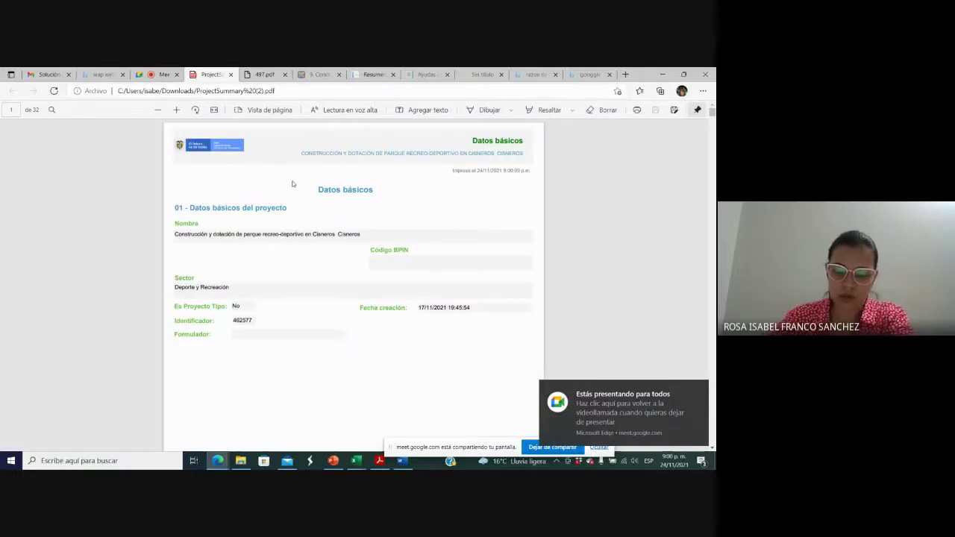
scroll(293, 184, down, 1)
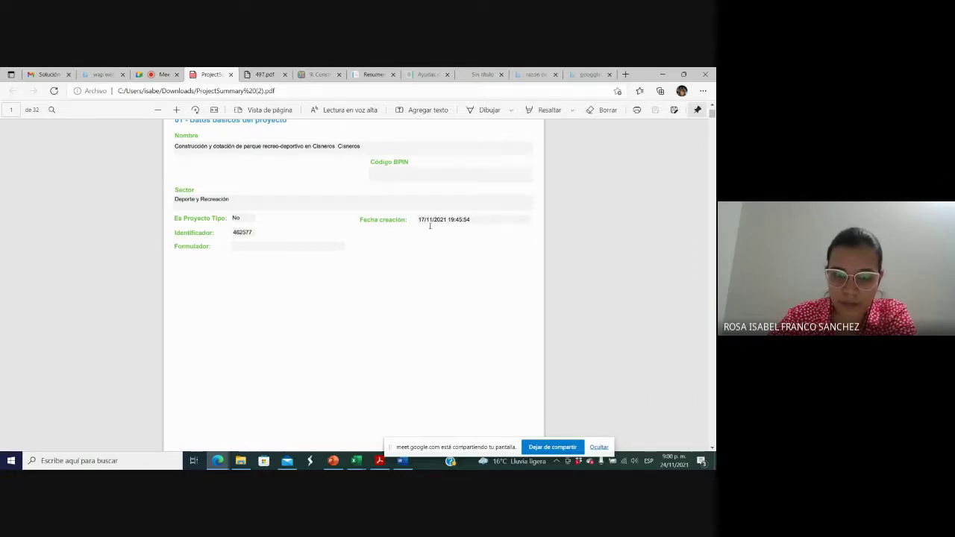
scroll(383, 288, up, 1)
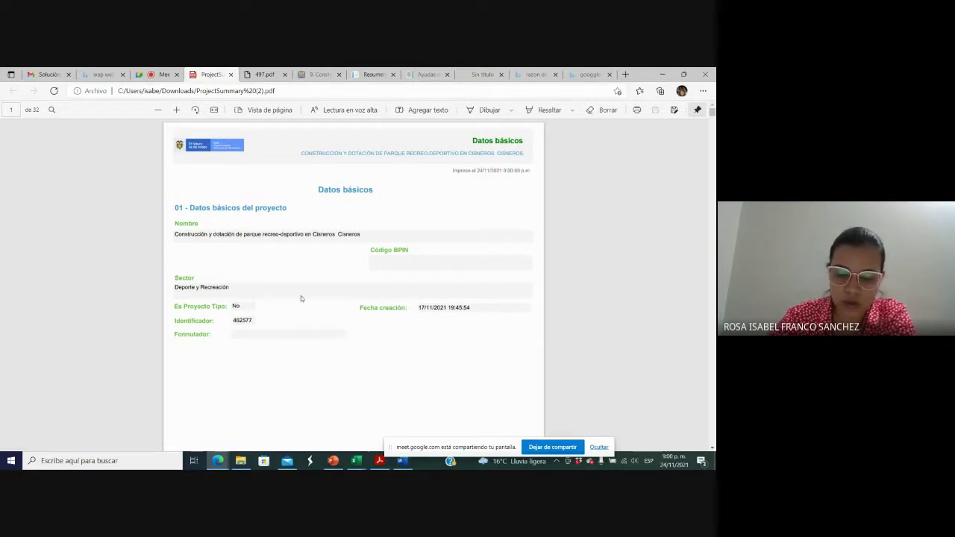
scroll(301, 298, down, 3)
scroll(300, 299, down, 10)
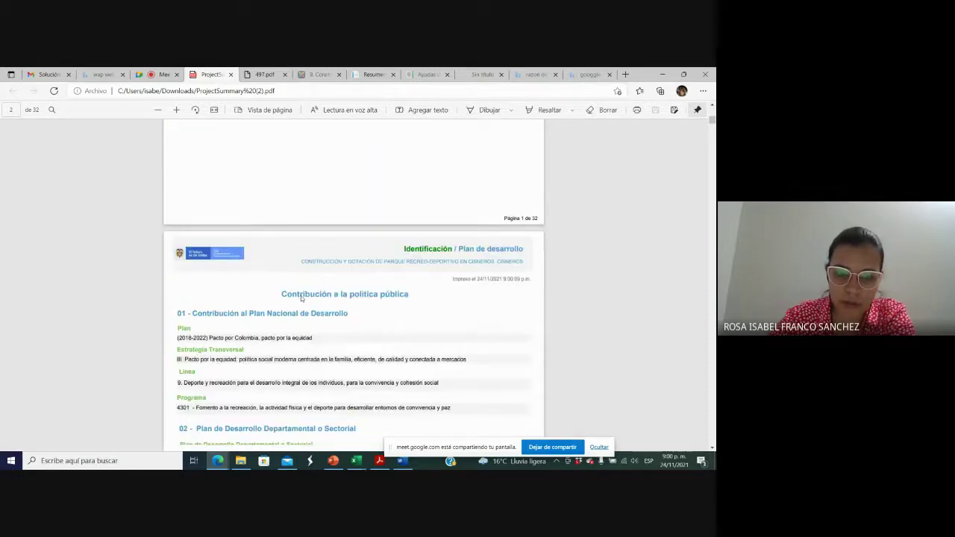
scroll(302, 297, down, 15)
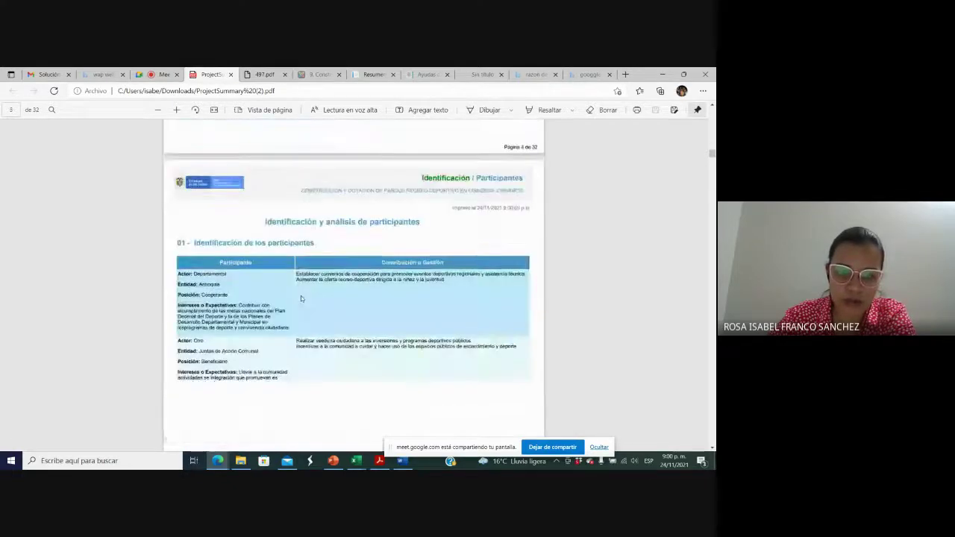
scroll(301, 299, down, 10)
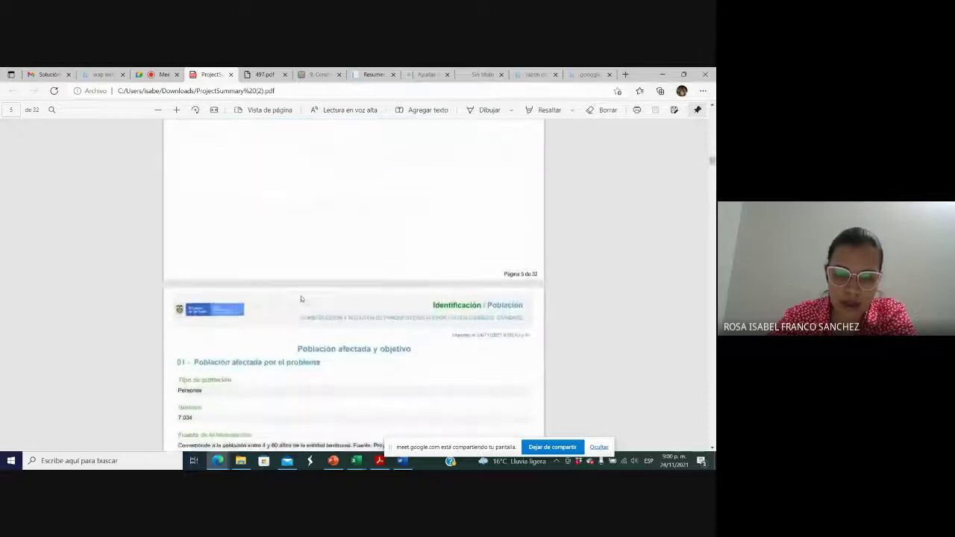
scroll(301, 298, down, 12)
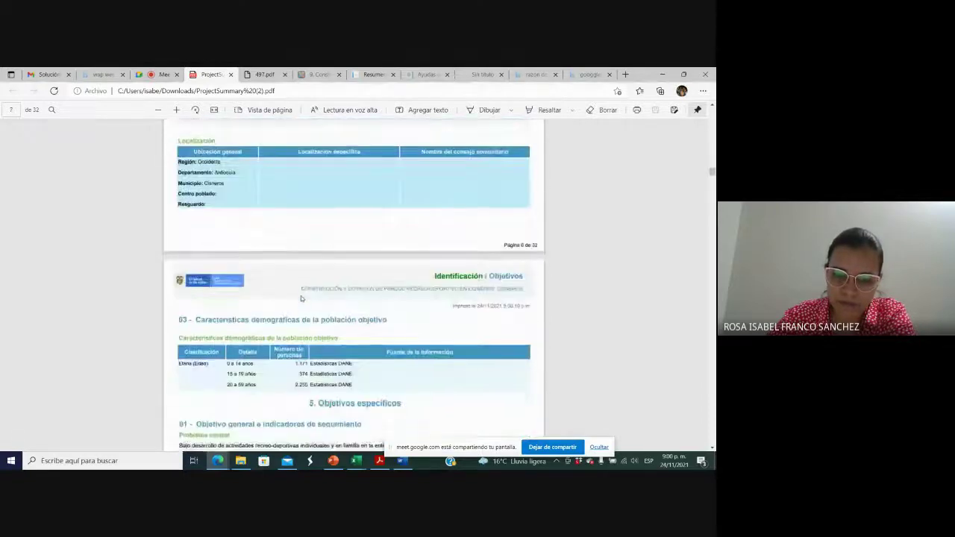
scroll(301, 298, down, 12)
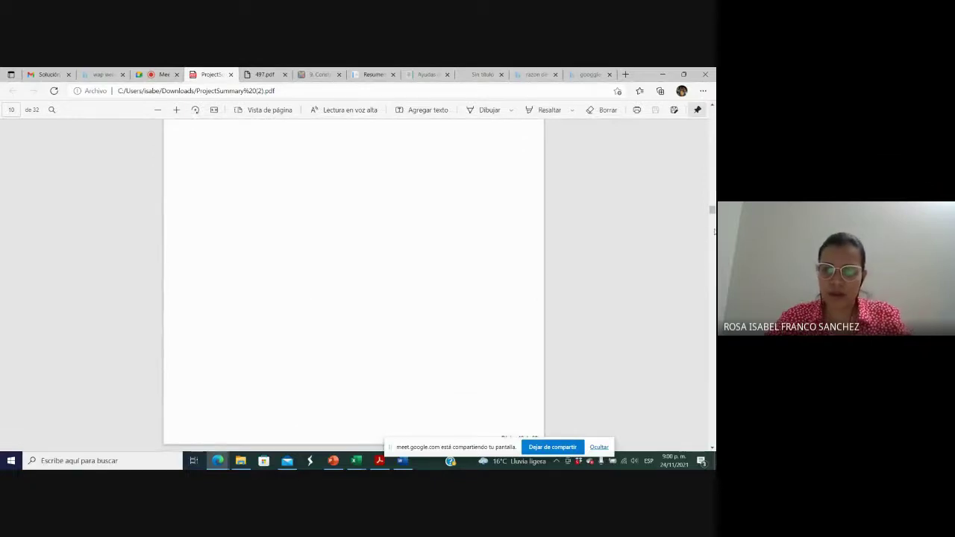
drag(712, 210, 711, 421)
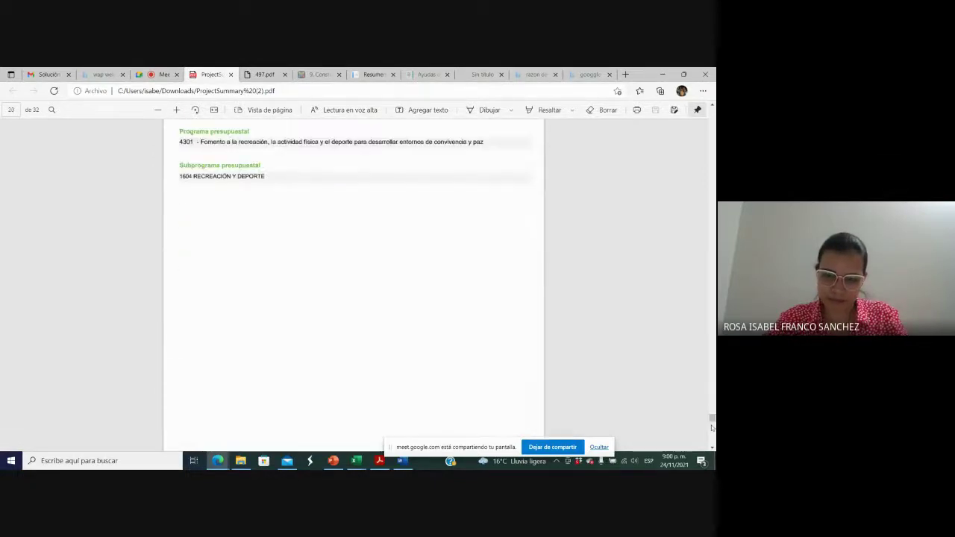
Step: Return to the Google Meet call and stop presenting the screen
click(160, 74)
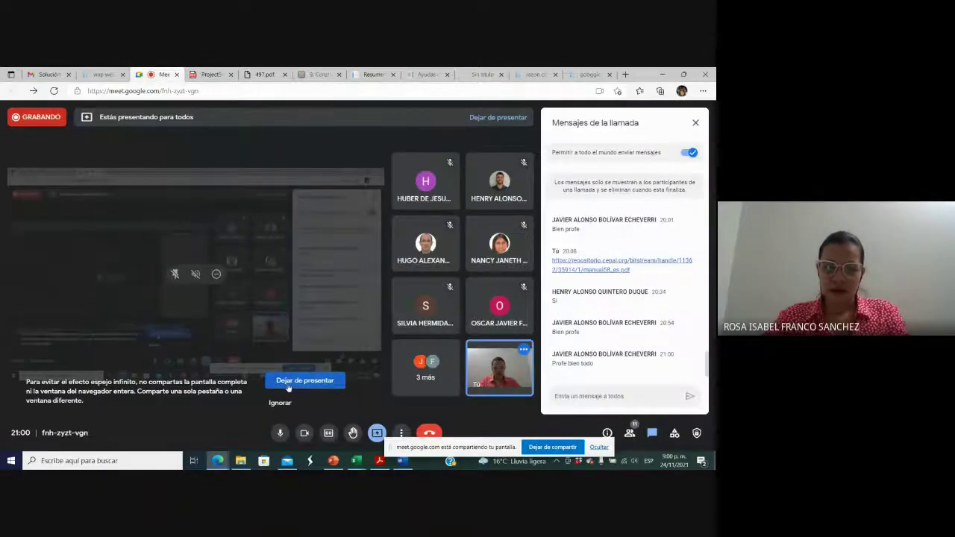
click(283, 381)
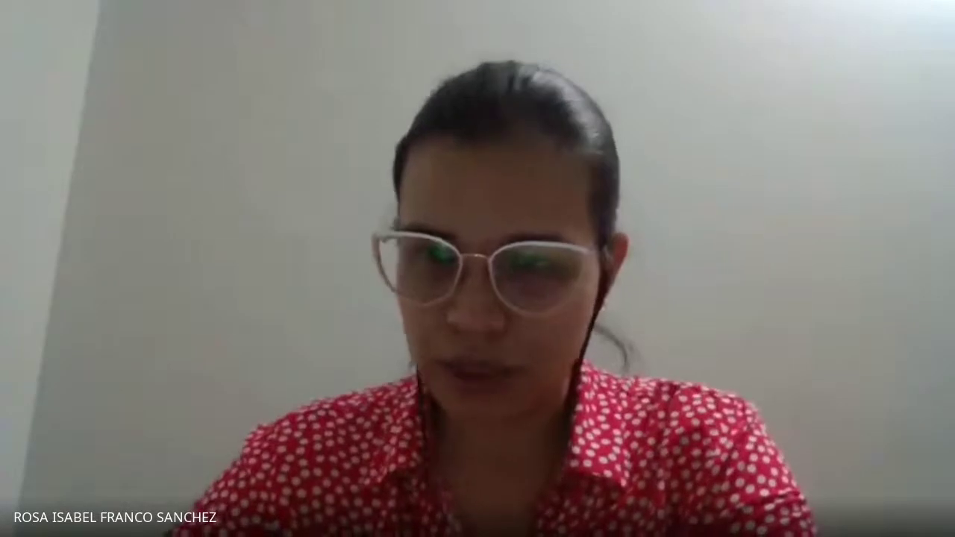